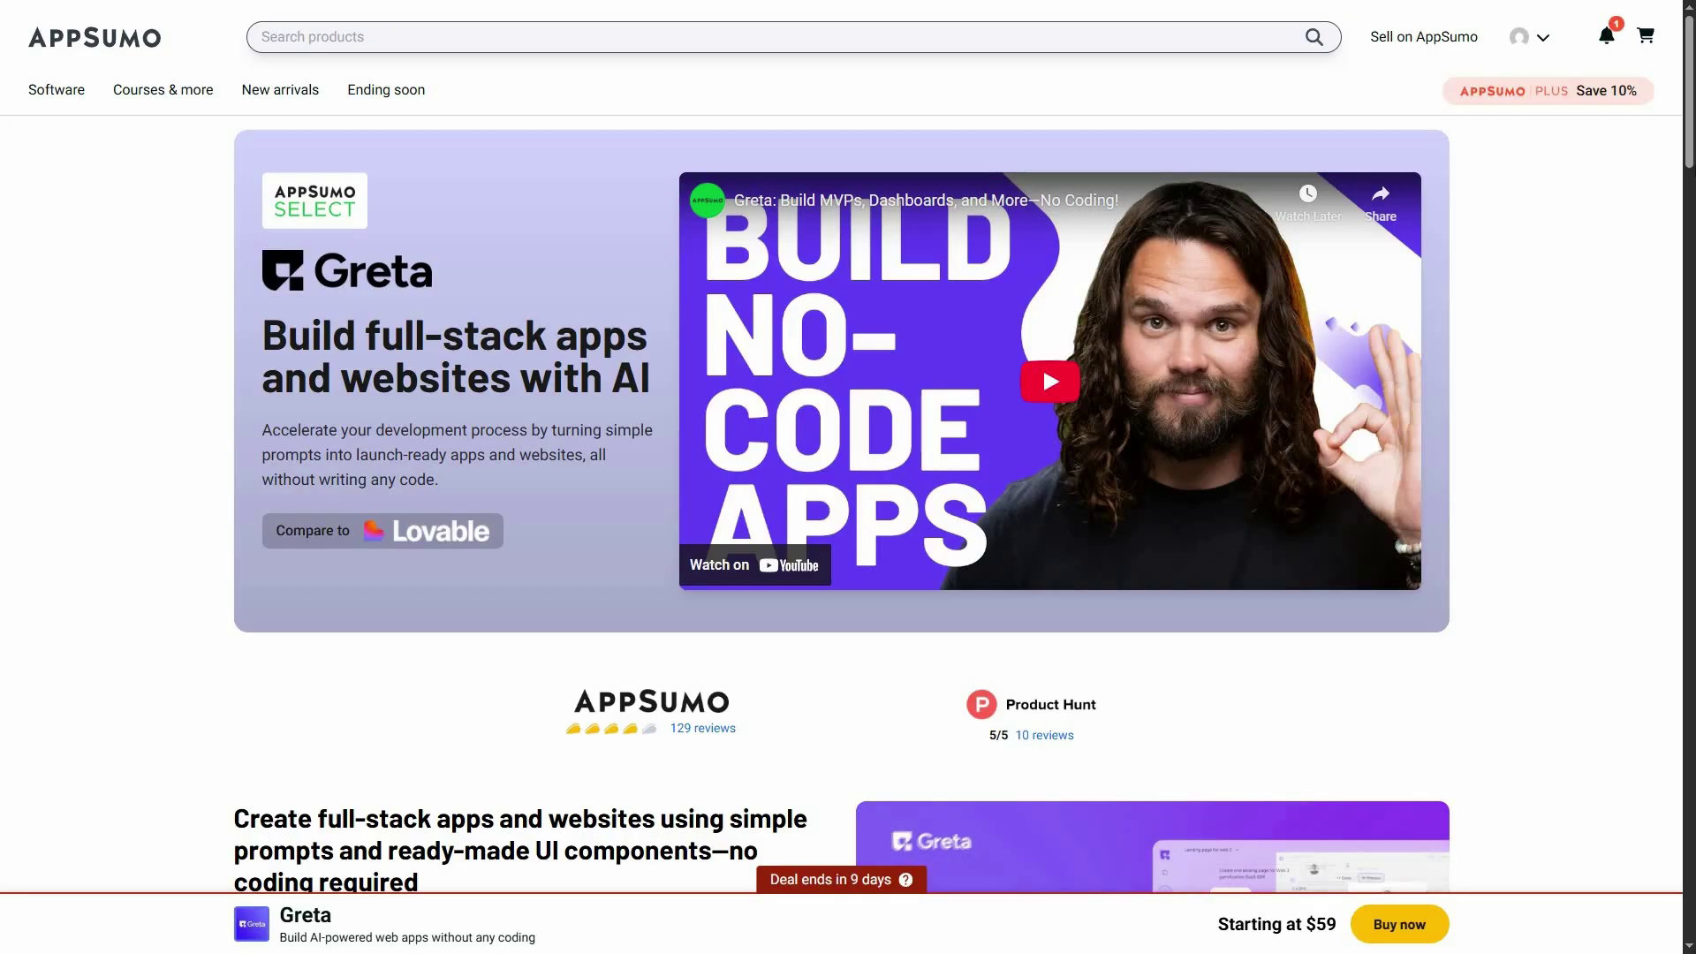
Step: Examine the Greta product page on AppSumo, including its reviews and its feature overview
{"action": "scroll", "coordinate": [1043, 364], "scroll_direction": "down", "scroll_amount": 3}
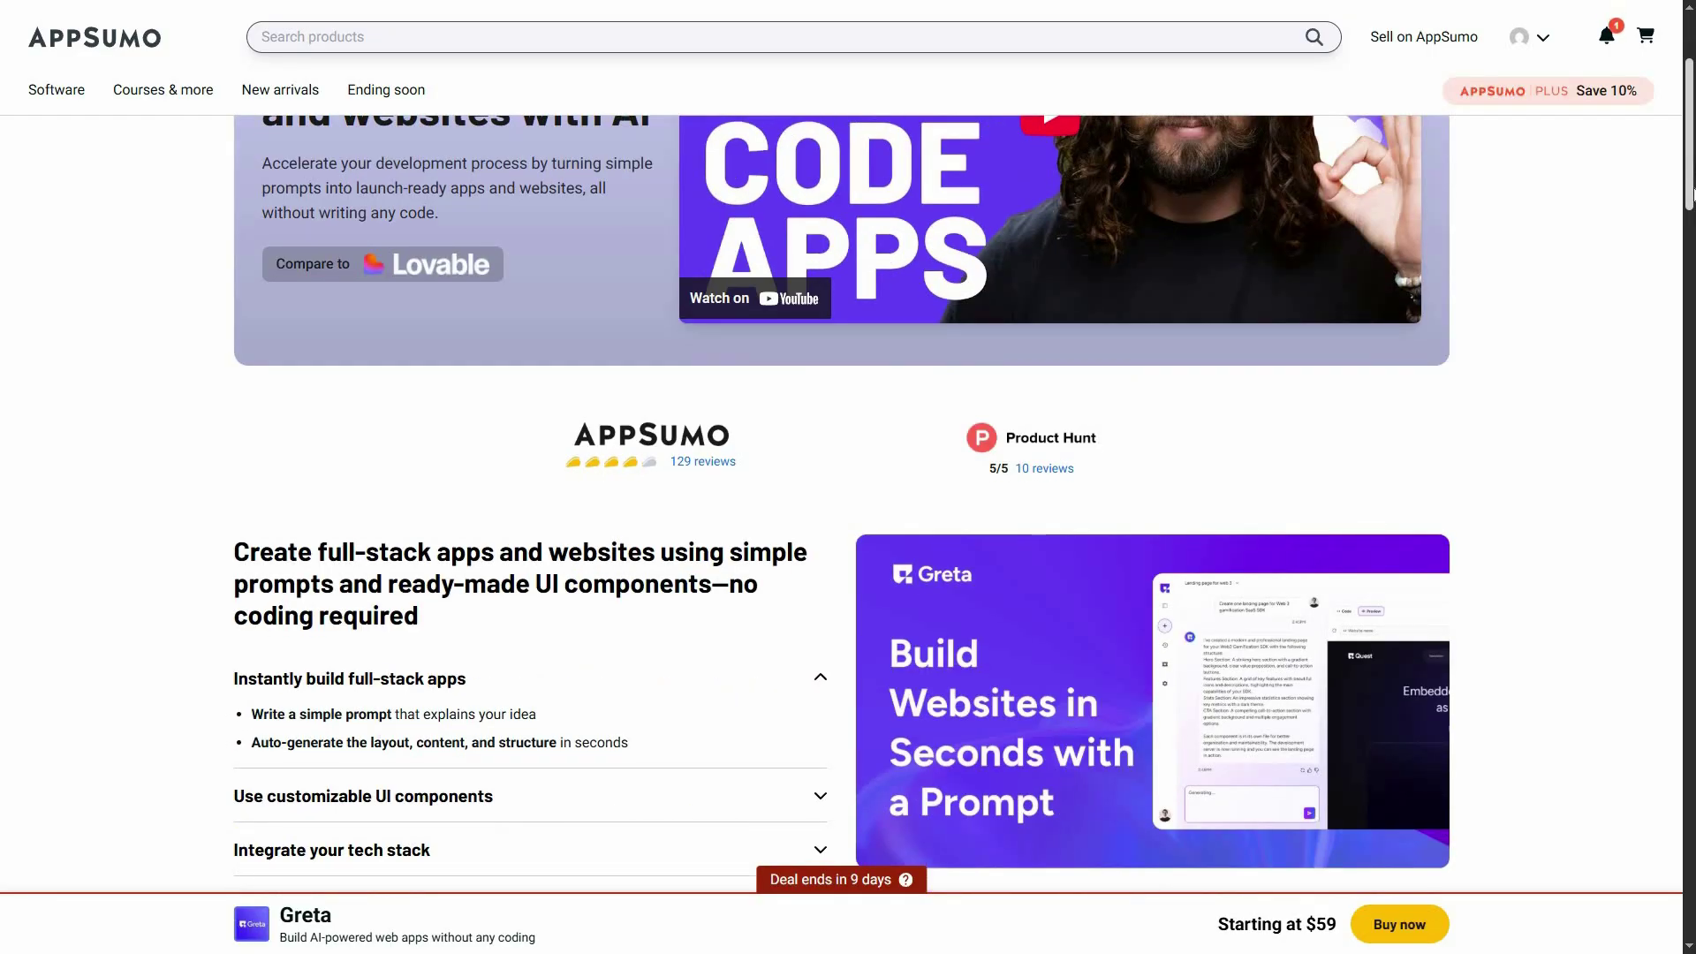
{"action": "scroll", "coordinate": [616, 353], "scroll_direction": "down", "scroll_amount": 2}
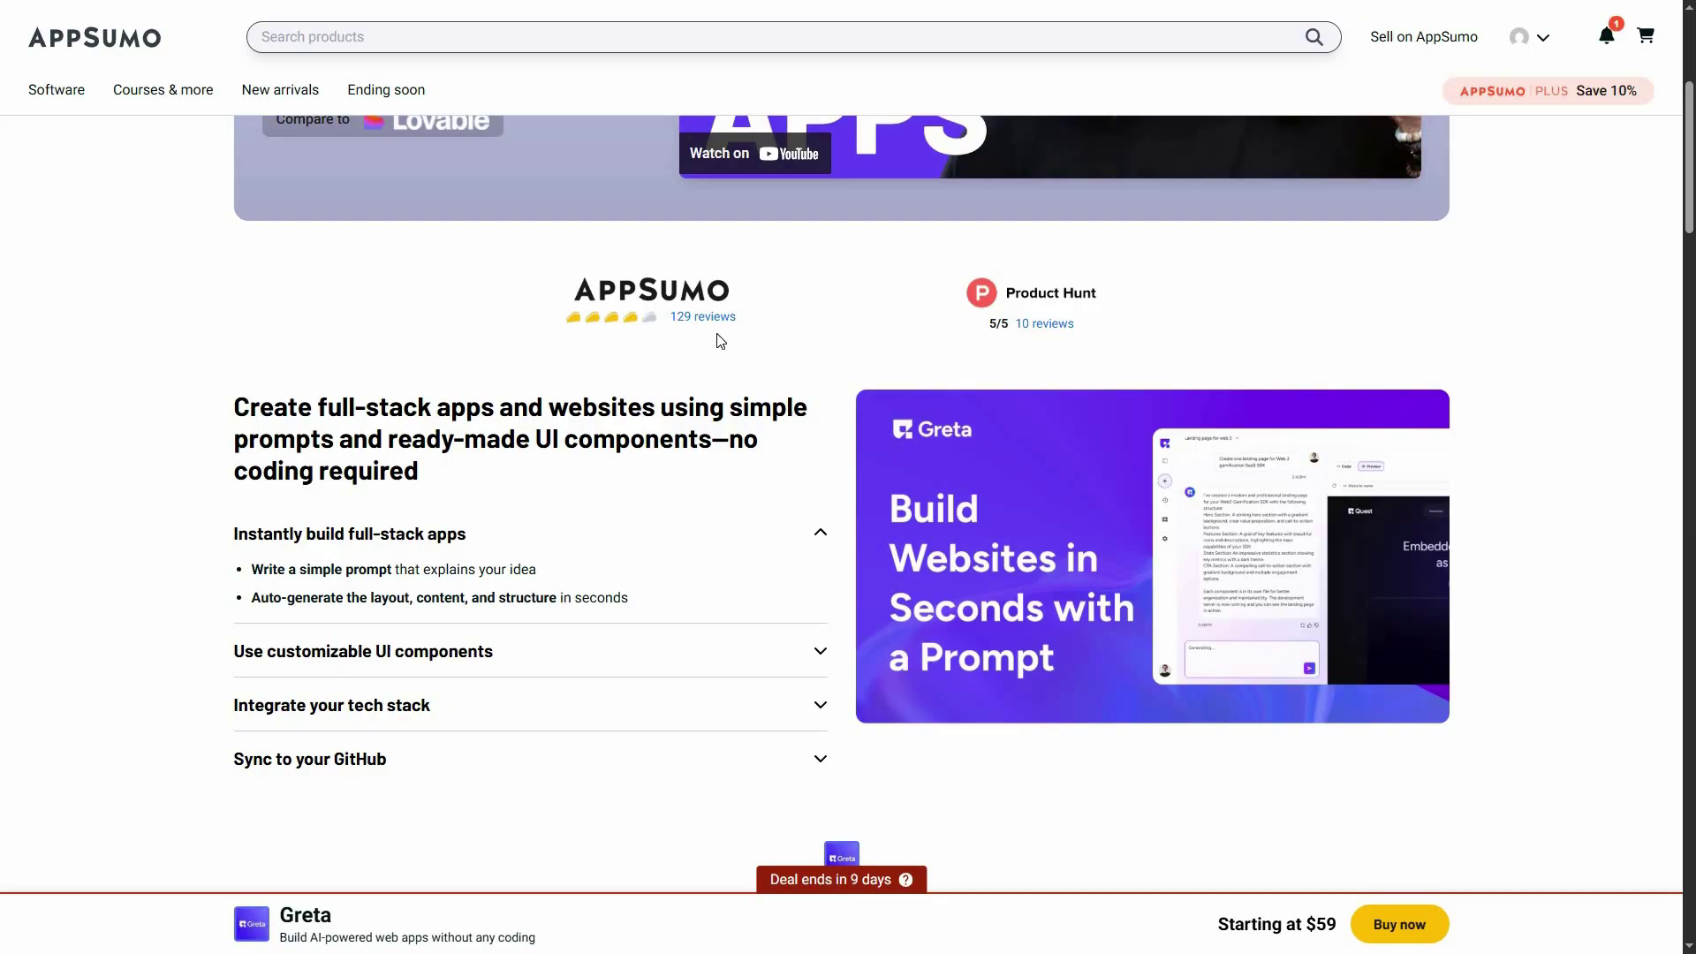
{"action": "scroll", "coordinate": [676, 517], "scroll_direction": "up", "scroll_amount": 2}
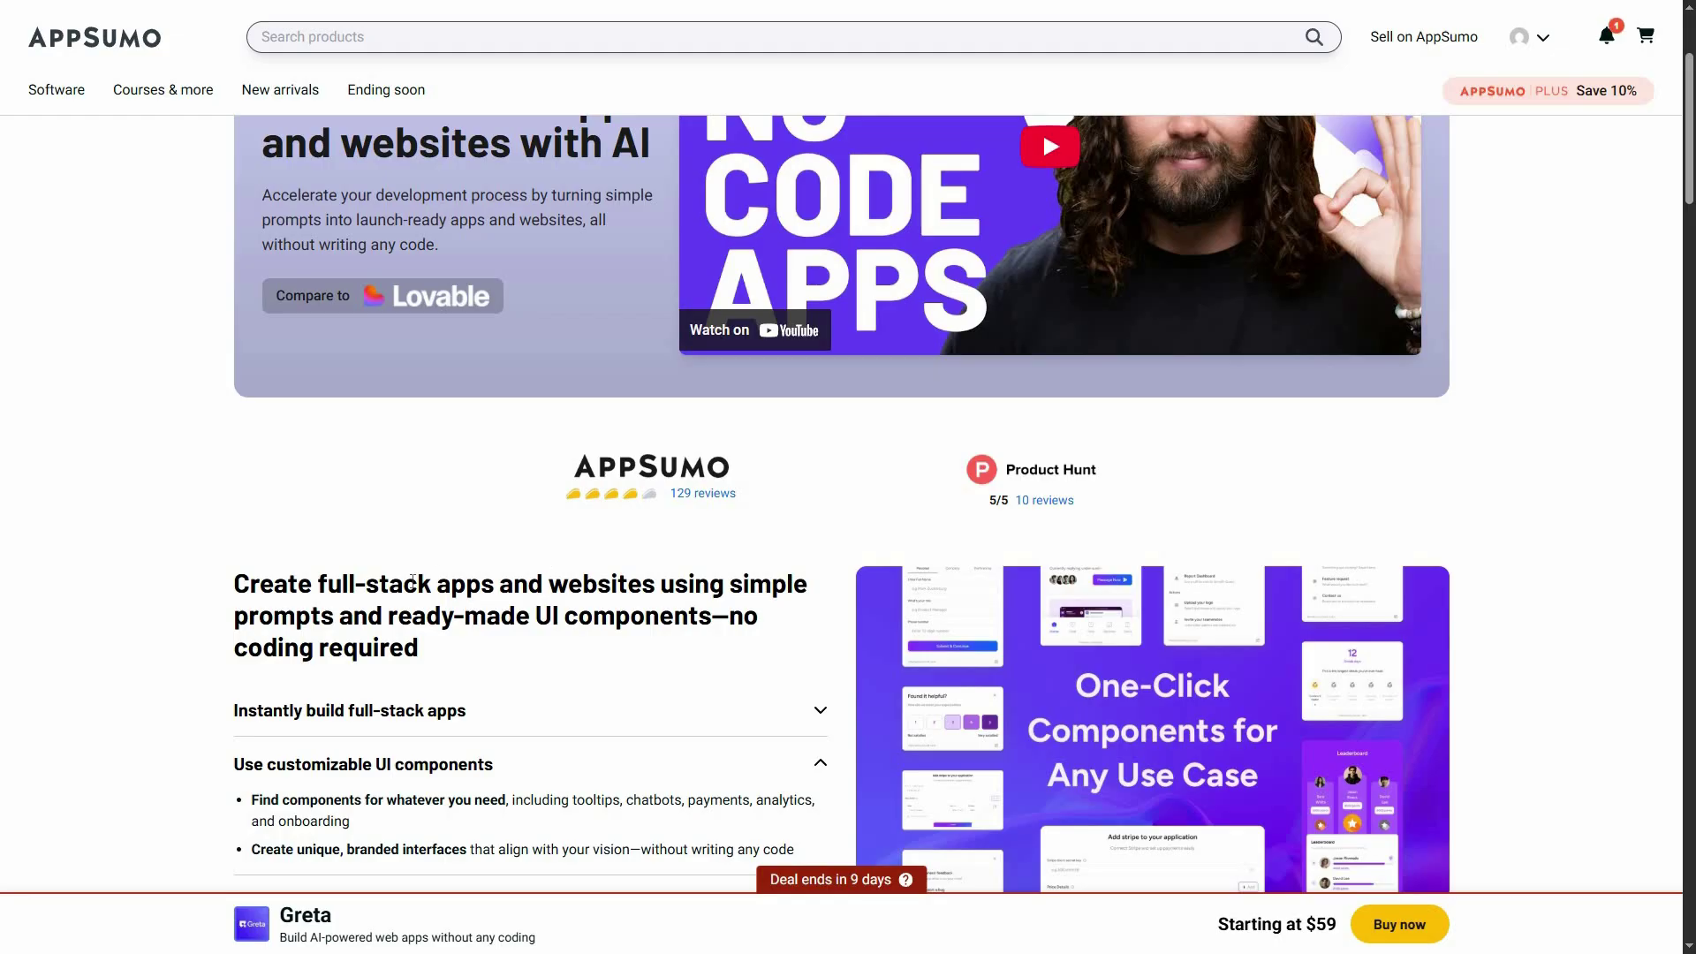
{"action": "scroll", "coordinate": [395, 321], "scroll_direction": "up", "scroll_amount": 3}
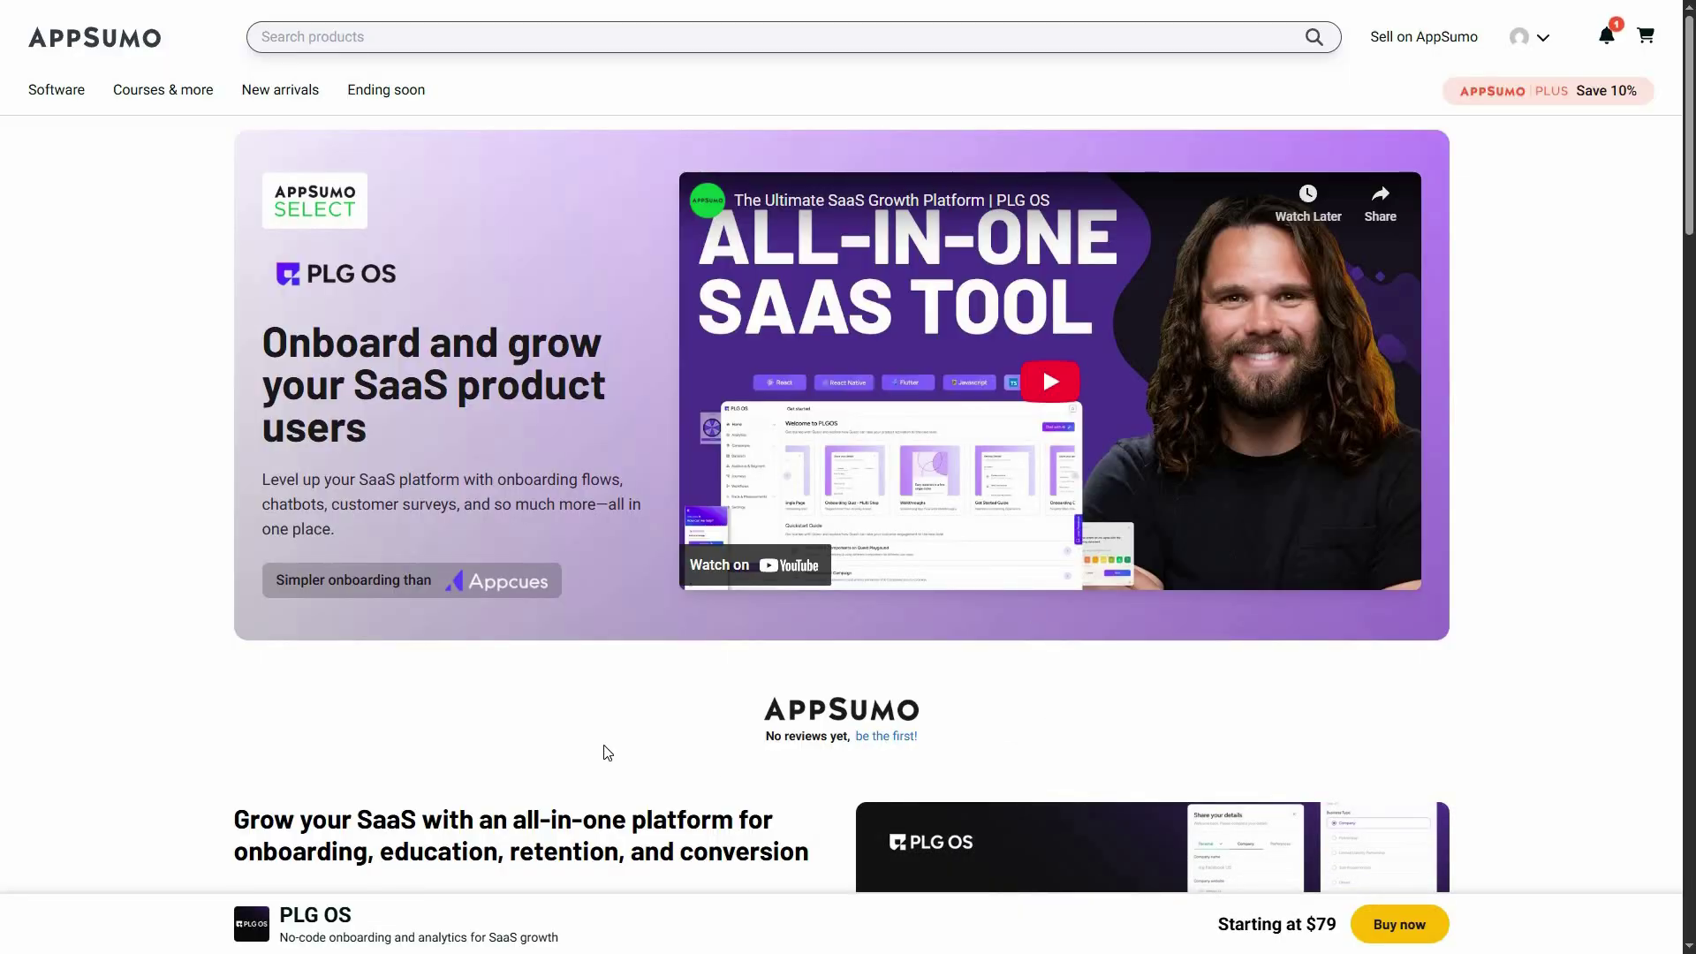
Step: Read the PLG OS feature sections on onboarding flows, automated support, gamification and user tracking
{"action": "scroll", "coordinate": [154, 705], "scroll_direction": "down", "scroll_amount": 5}
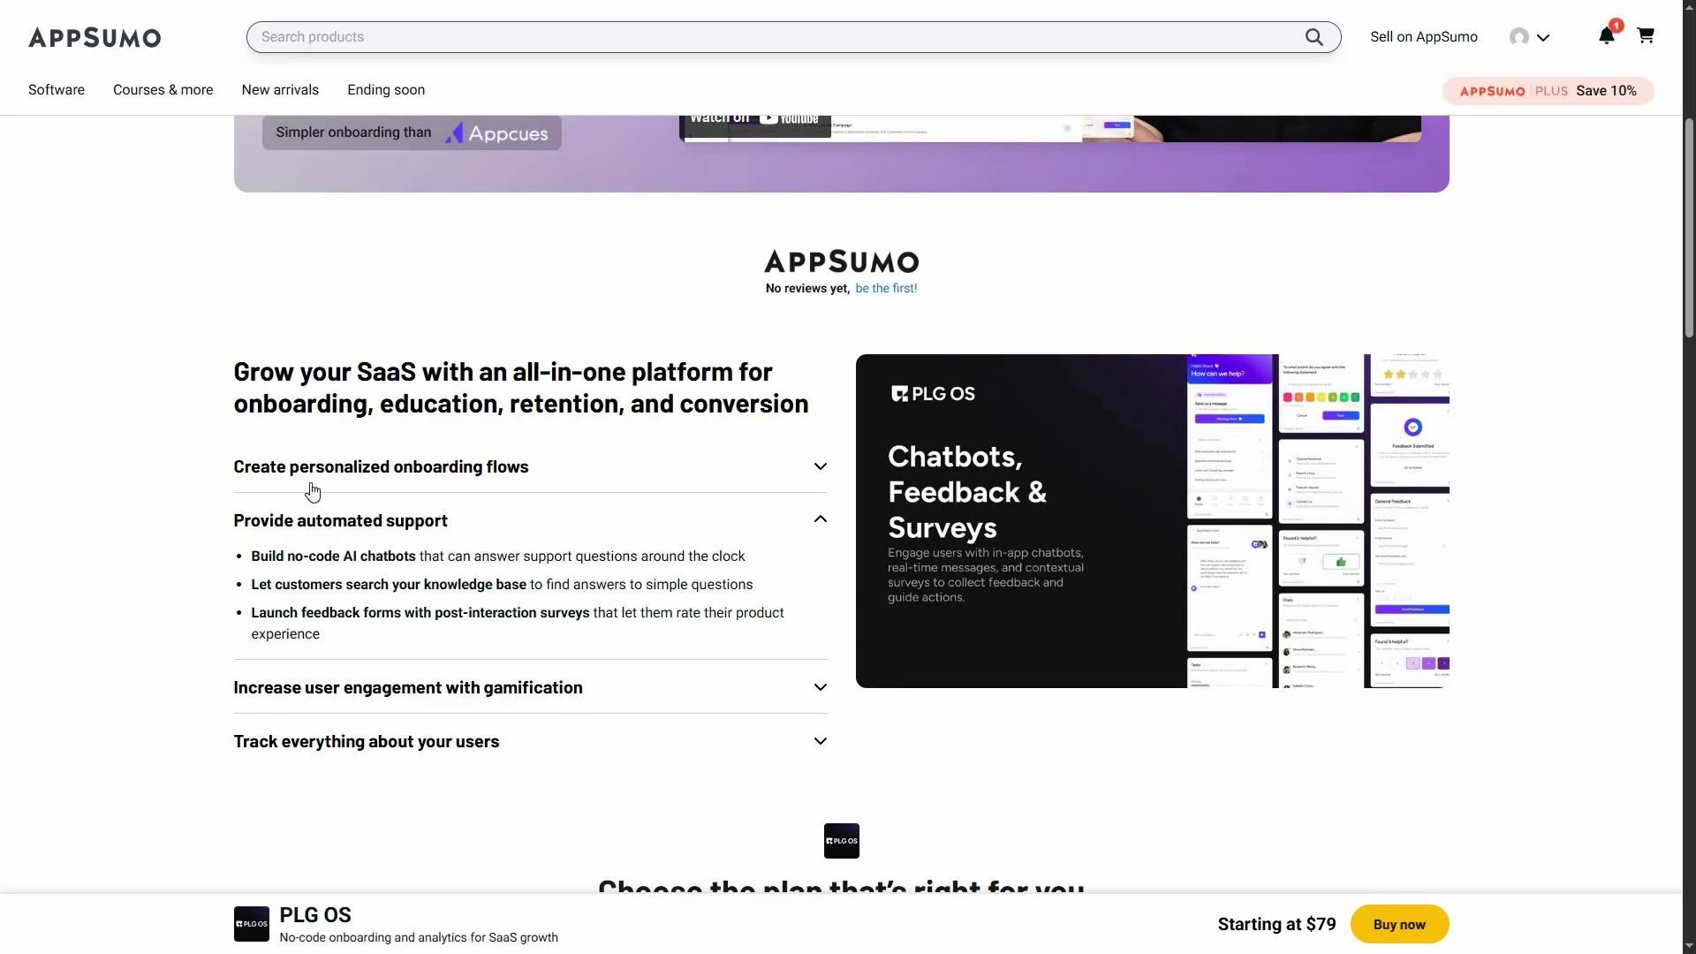
{"action": "left_click", "coordinate": [587, 481]}
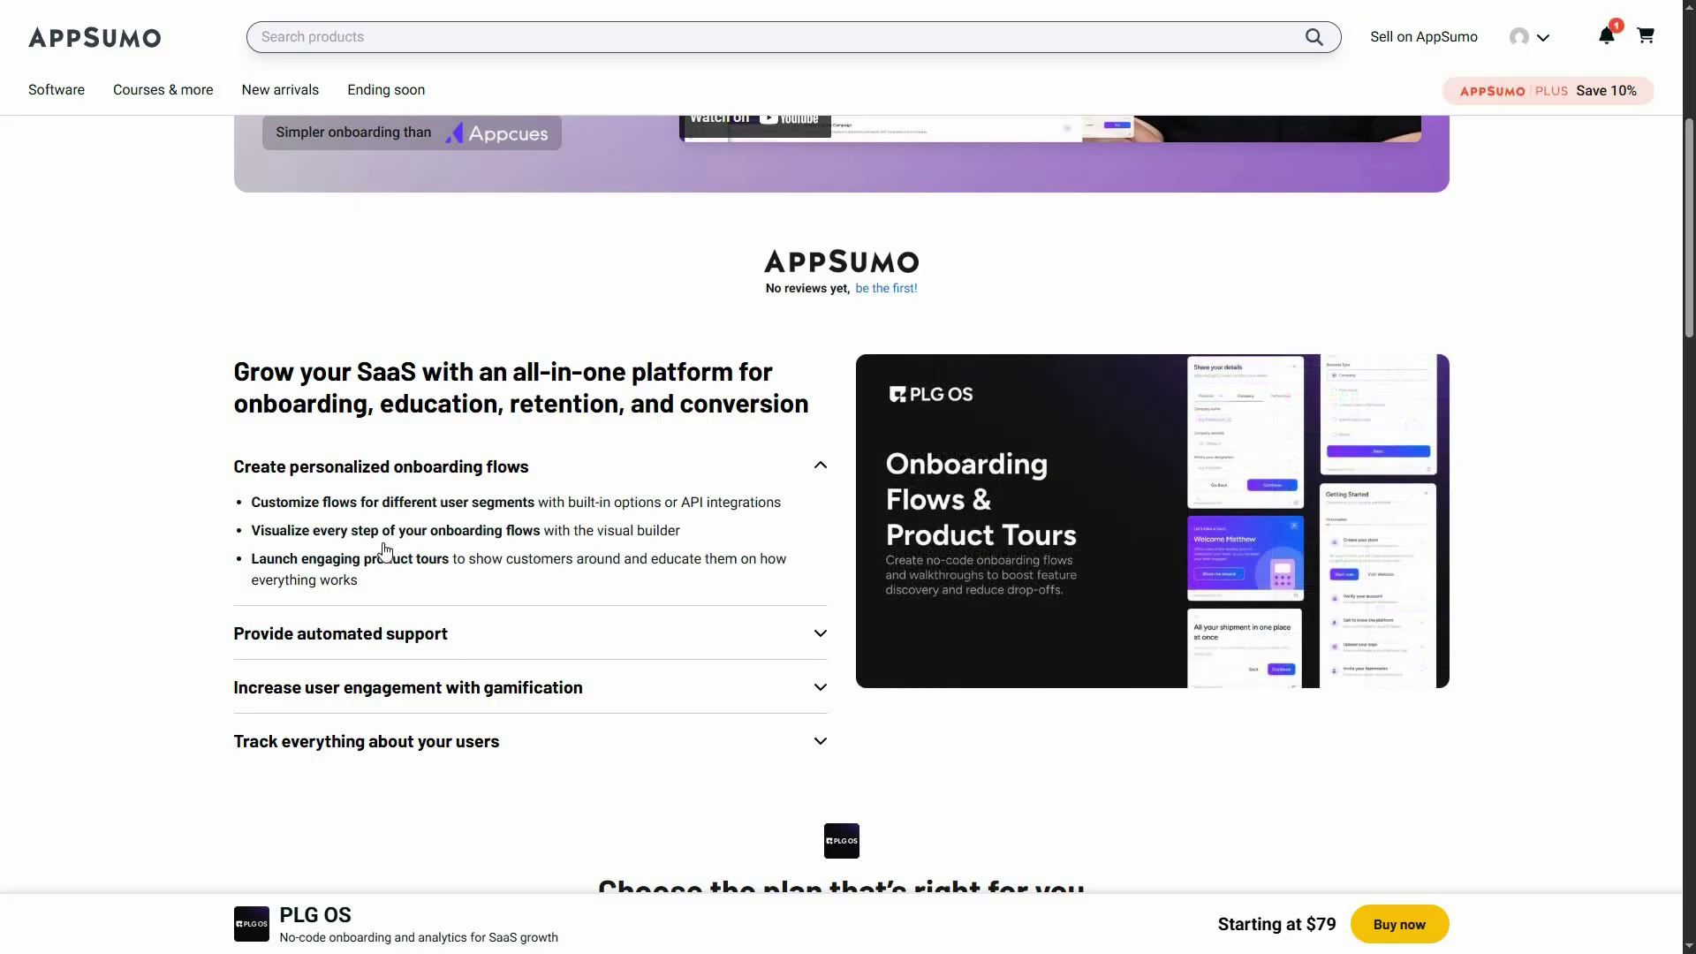
{"action": "scroll", "coordinate": [415, 566], "scroll_direction": "down", "scroll_amount": 1}
{"action": "left_click", "coordinate": [444, 573]}
{"action": "scroll", "coordinate": [437, 521], "scroll_direction": "down", "scroll_amount": 2}
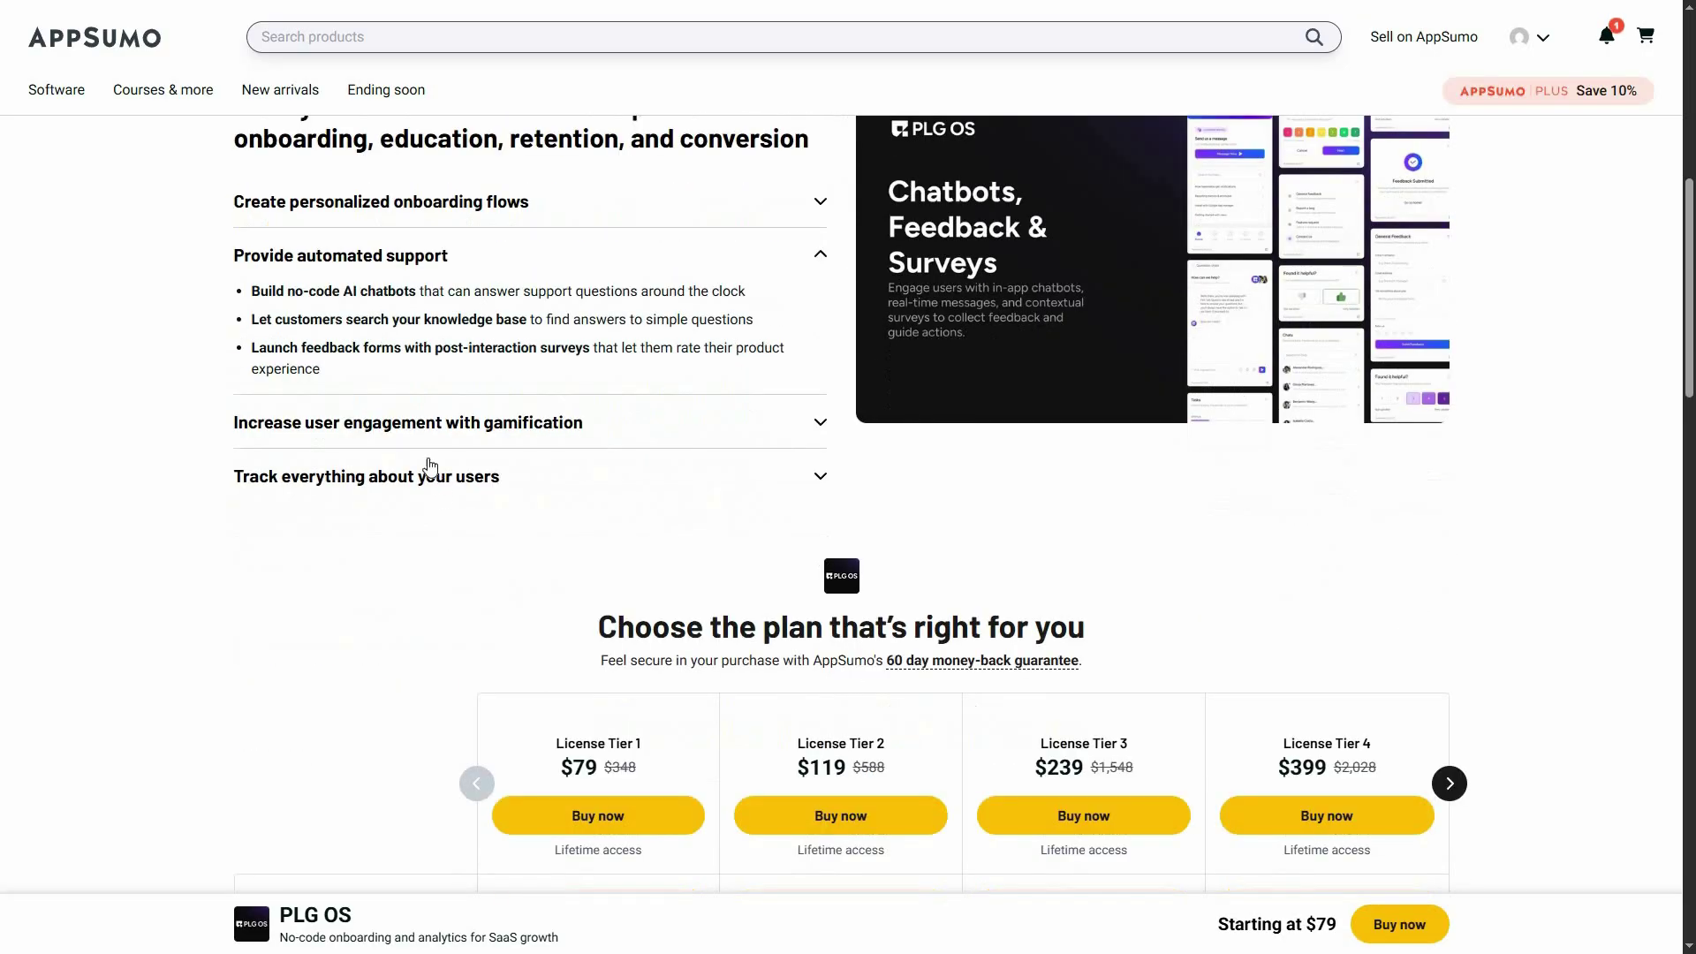
{"action": "left_click", "coordinate": [557, 426]}
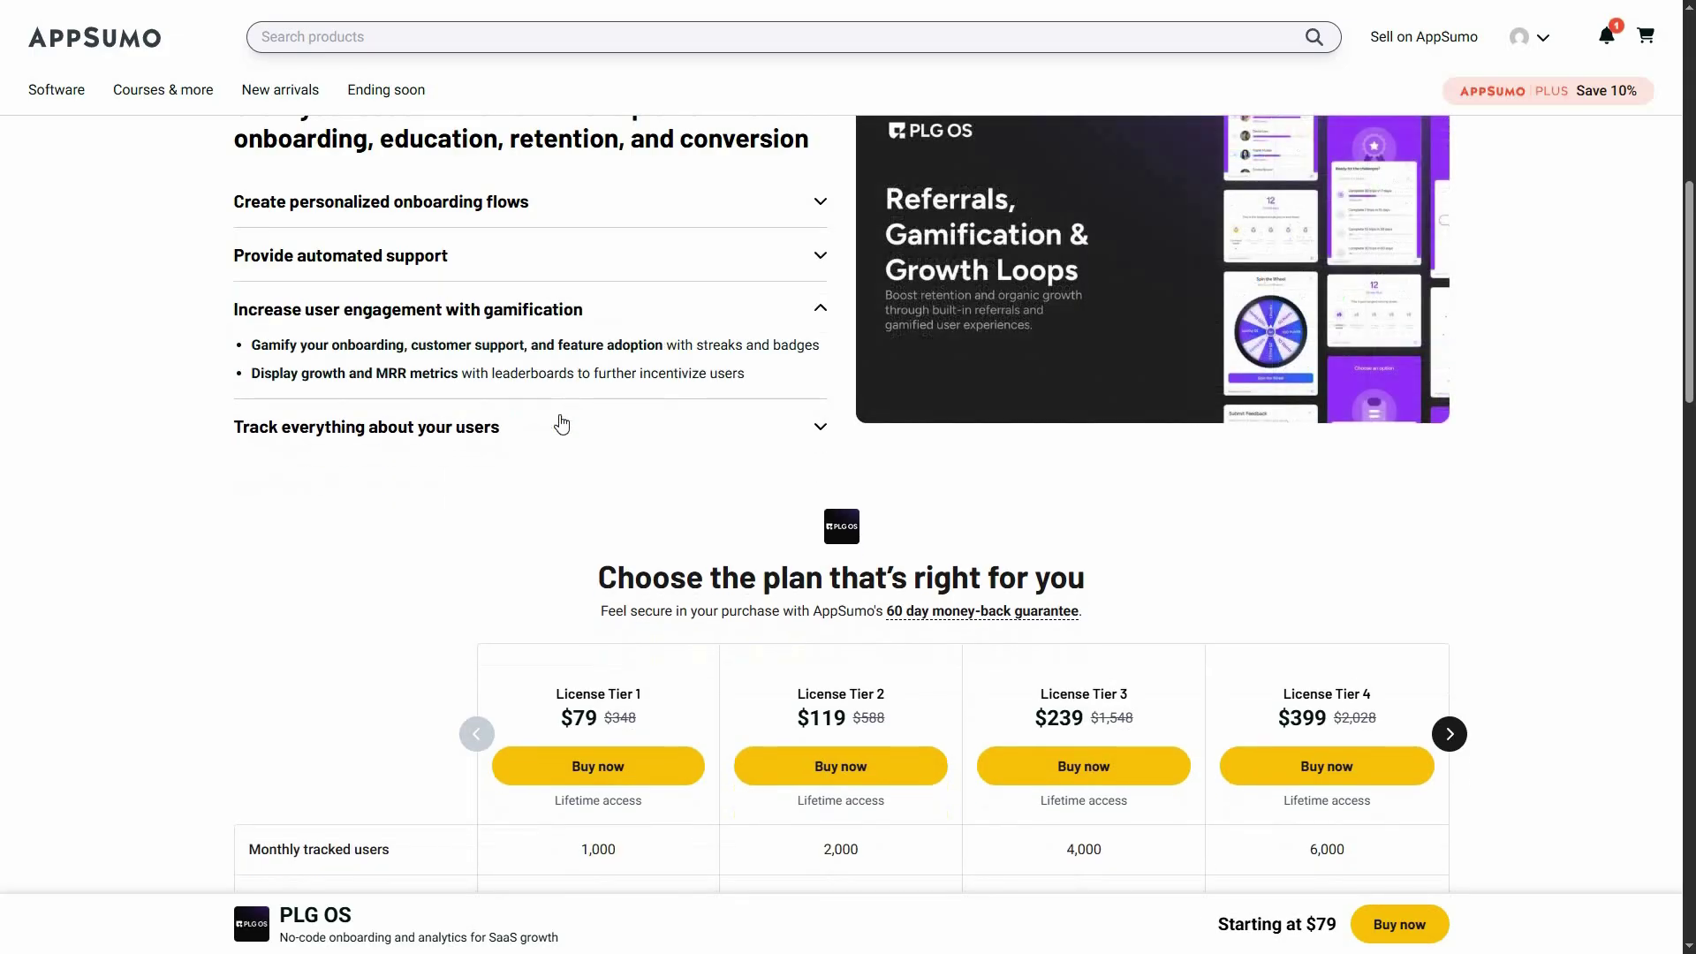
{"action": "left_click", "coordinate": [494, 446]}
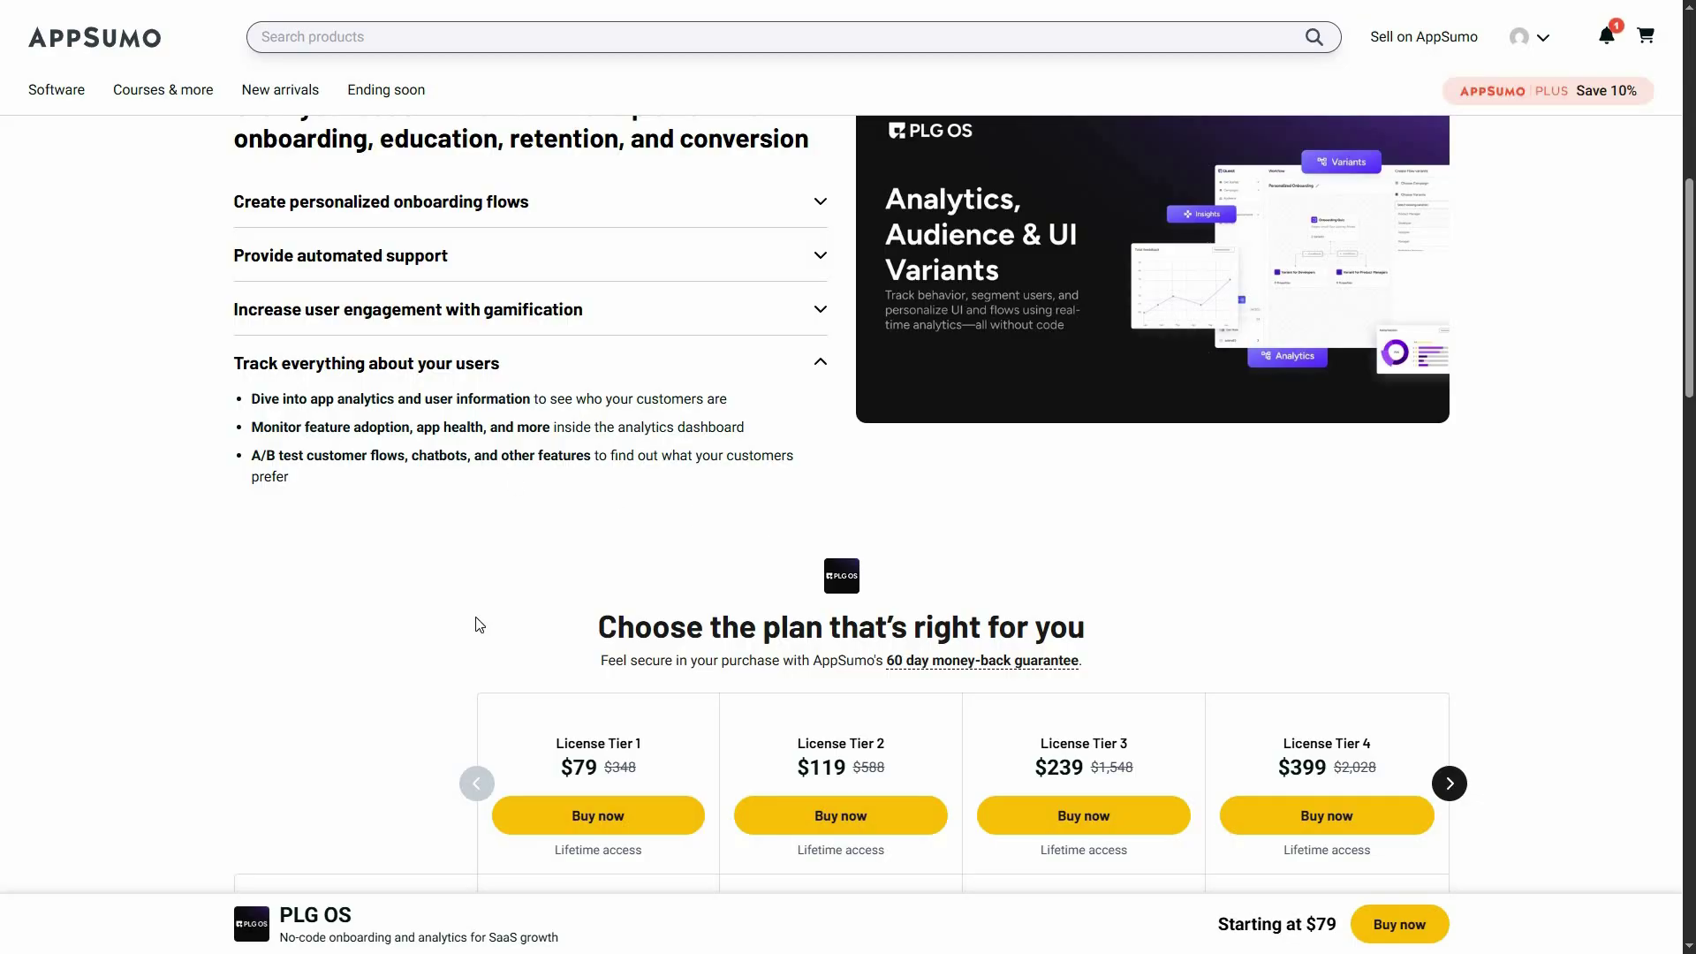
Step: Compare the PLG OS license tiers in the plan table, including License Tier 5
{"action": "middle_click", "coordinate": [311, 574]}
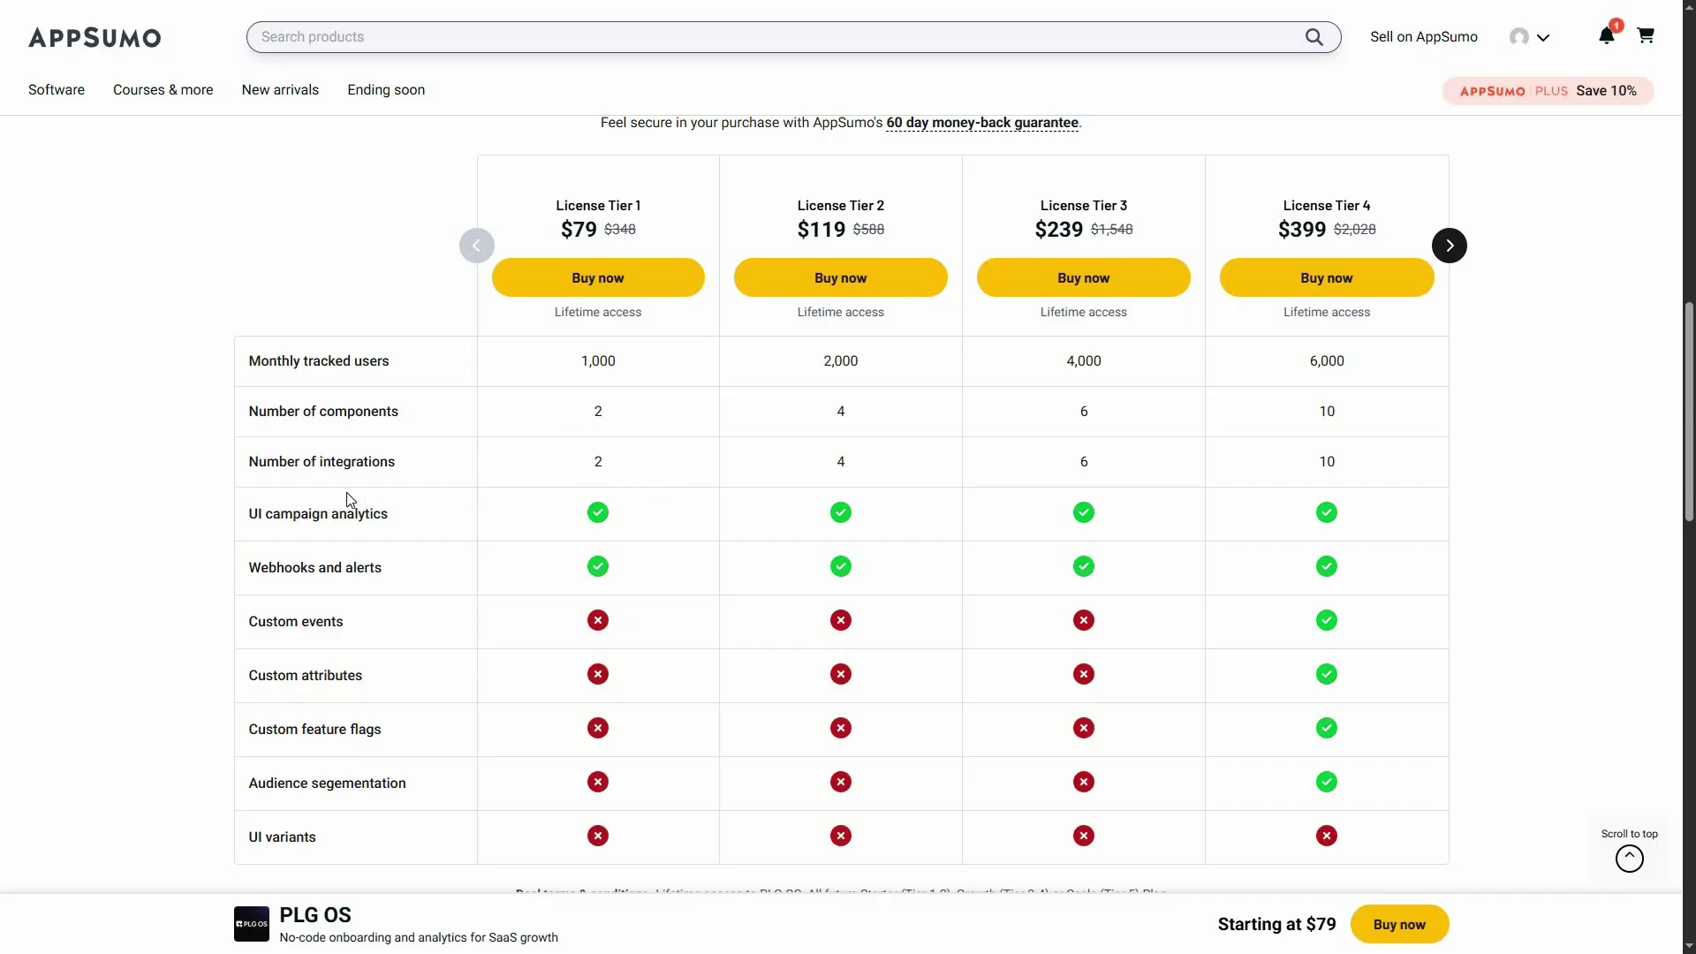
{"action": "scroll", "coordinate": [354, 450], "scroll_direction": "down", "scroll_amount": 1}
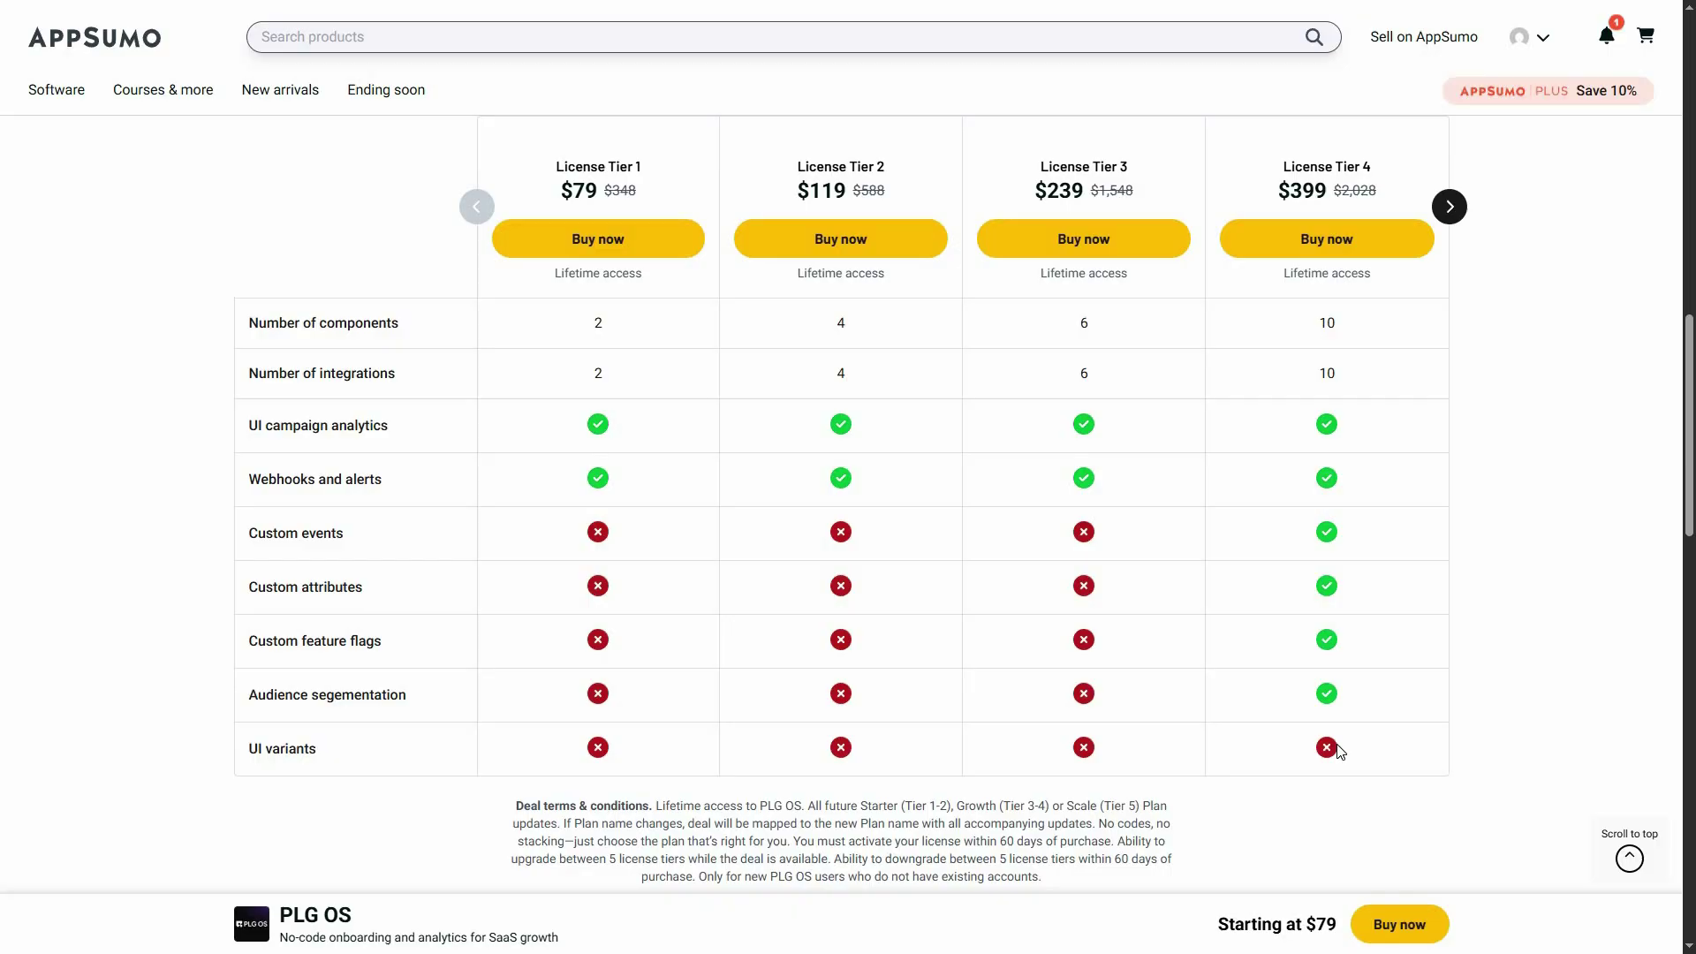
{"action": "left_click", "coordinate": [1449, 206]}
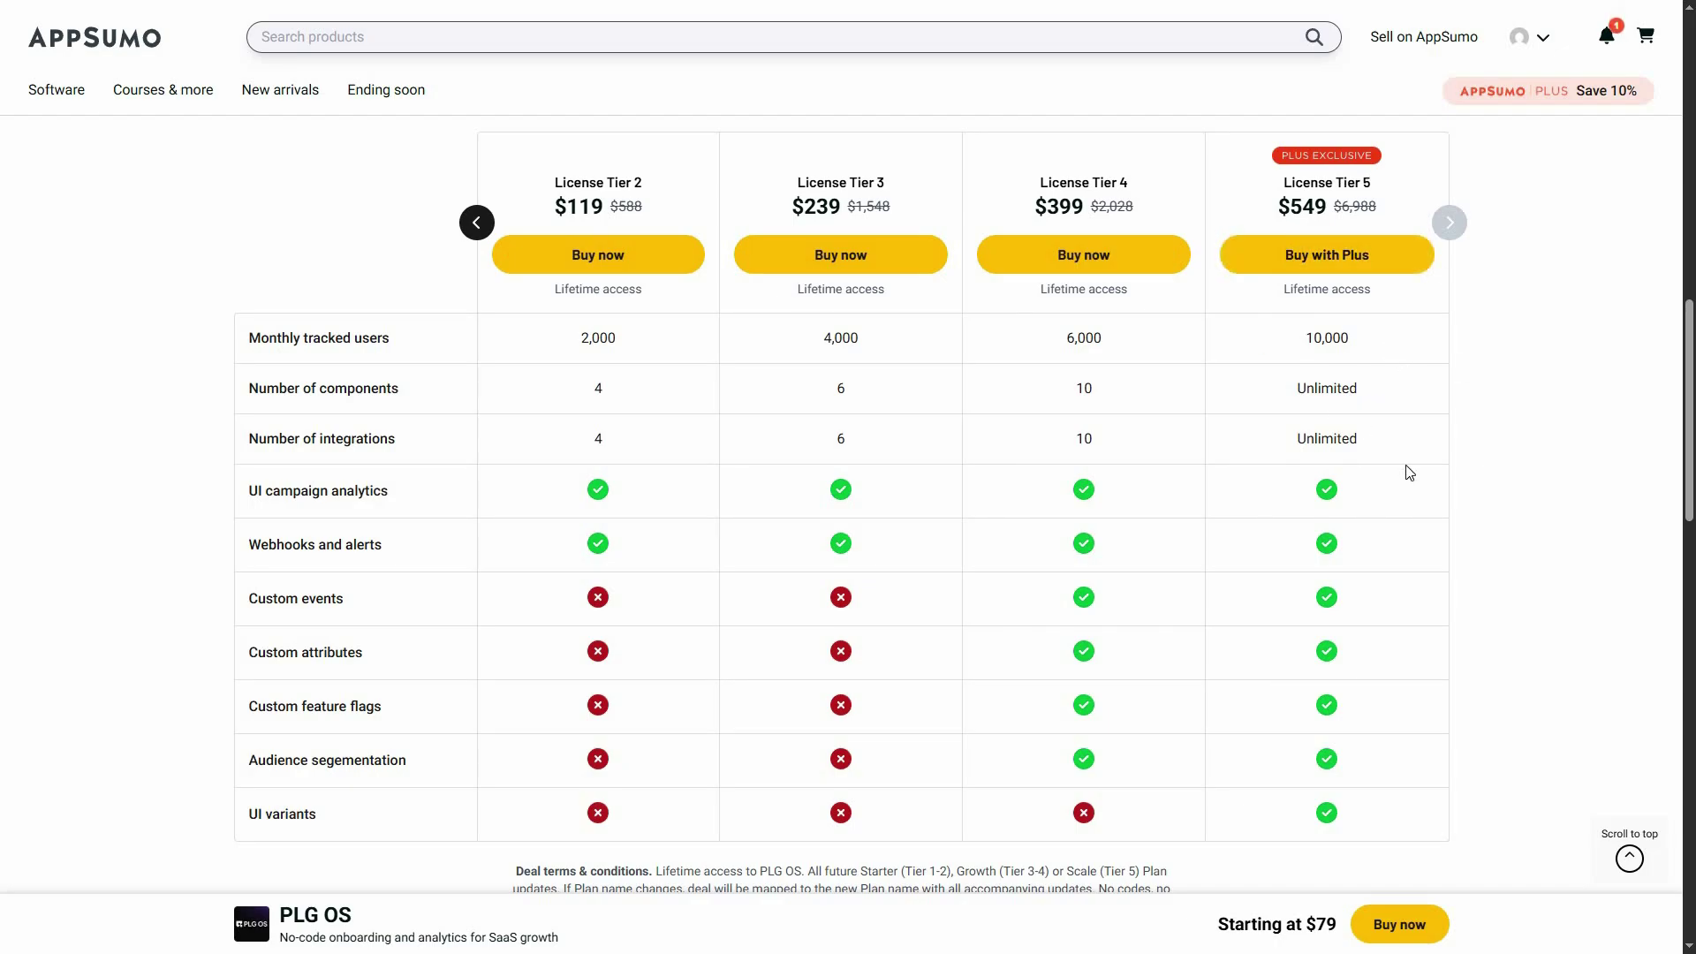
{"action": "scroll", "coordinate": [1280, 430], "scroll_direction": "down", "scroll_amount": 1}
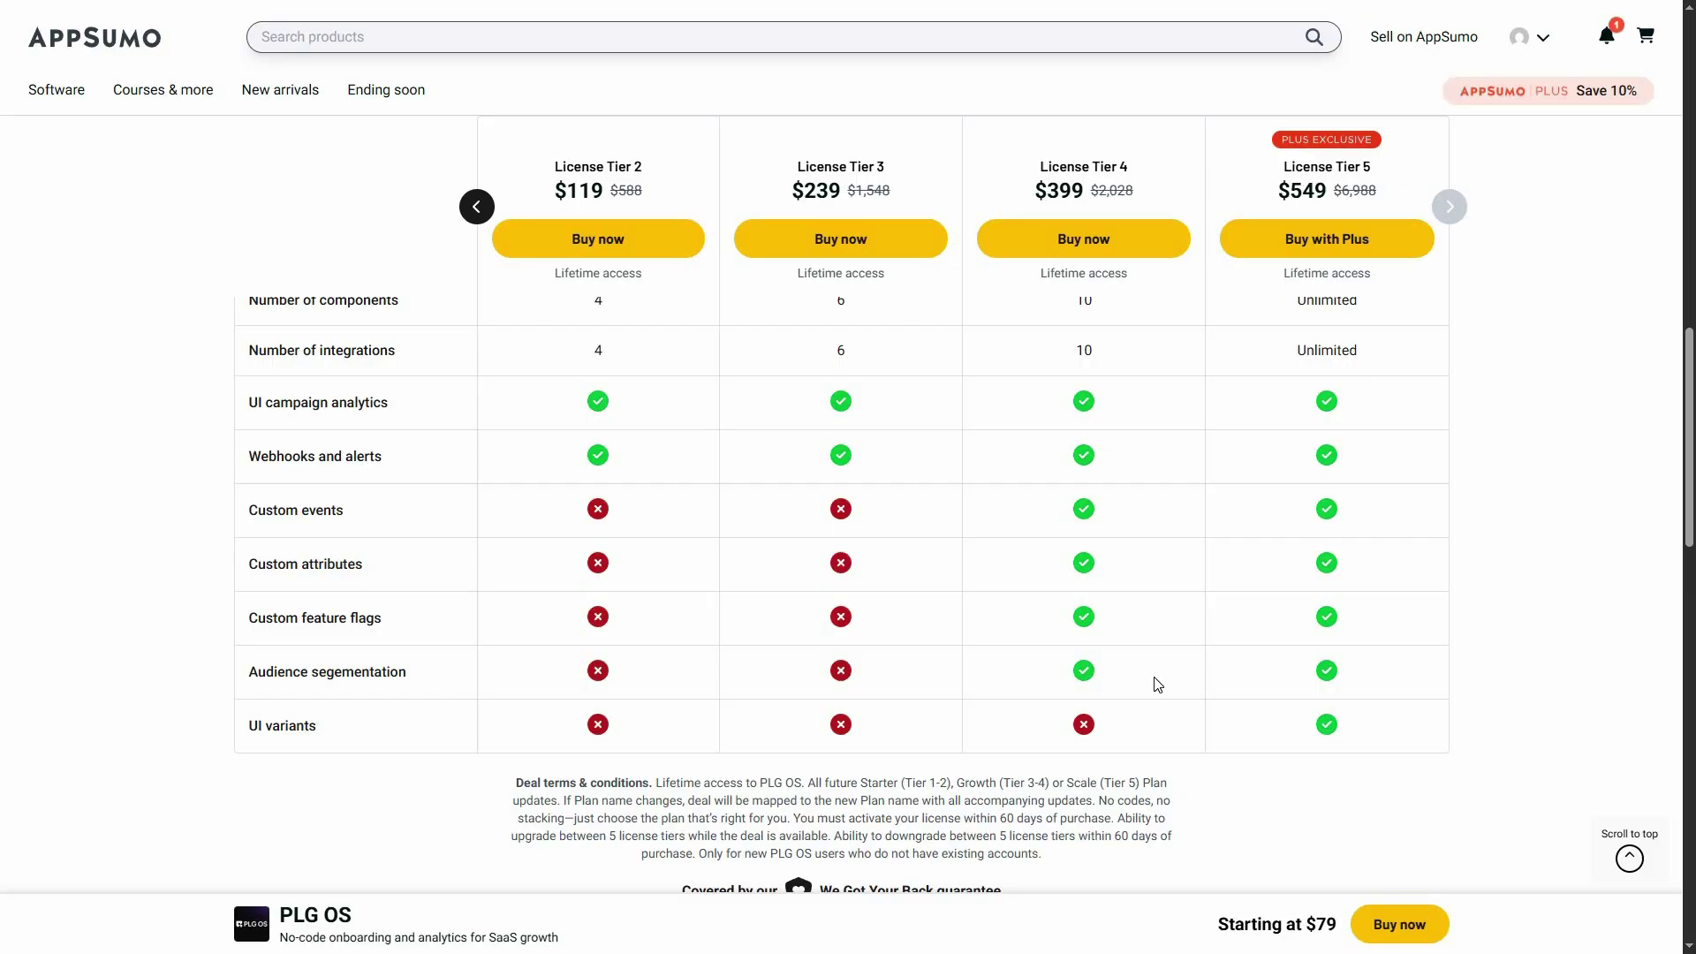
{"action": "scroll", "coordinate": [1552, 576], "scroll_direction": "up", "scroll_amount": 10}
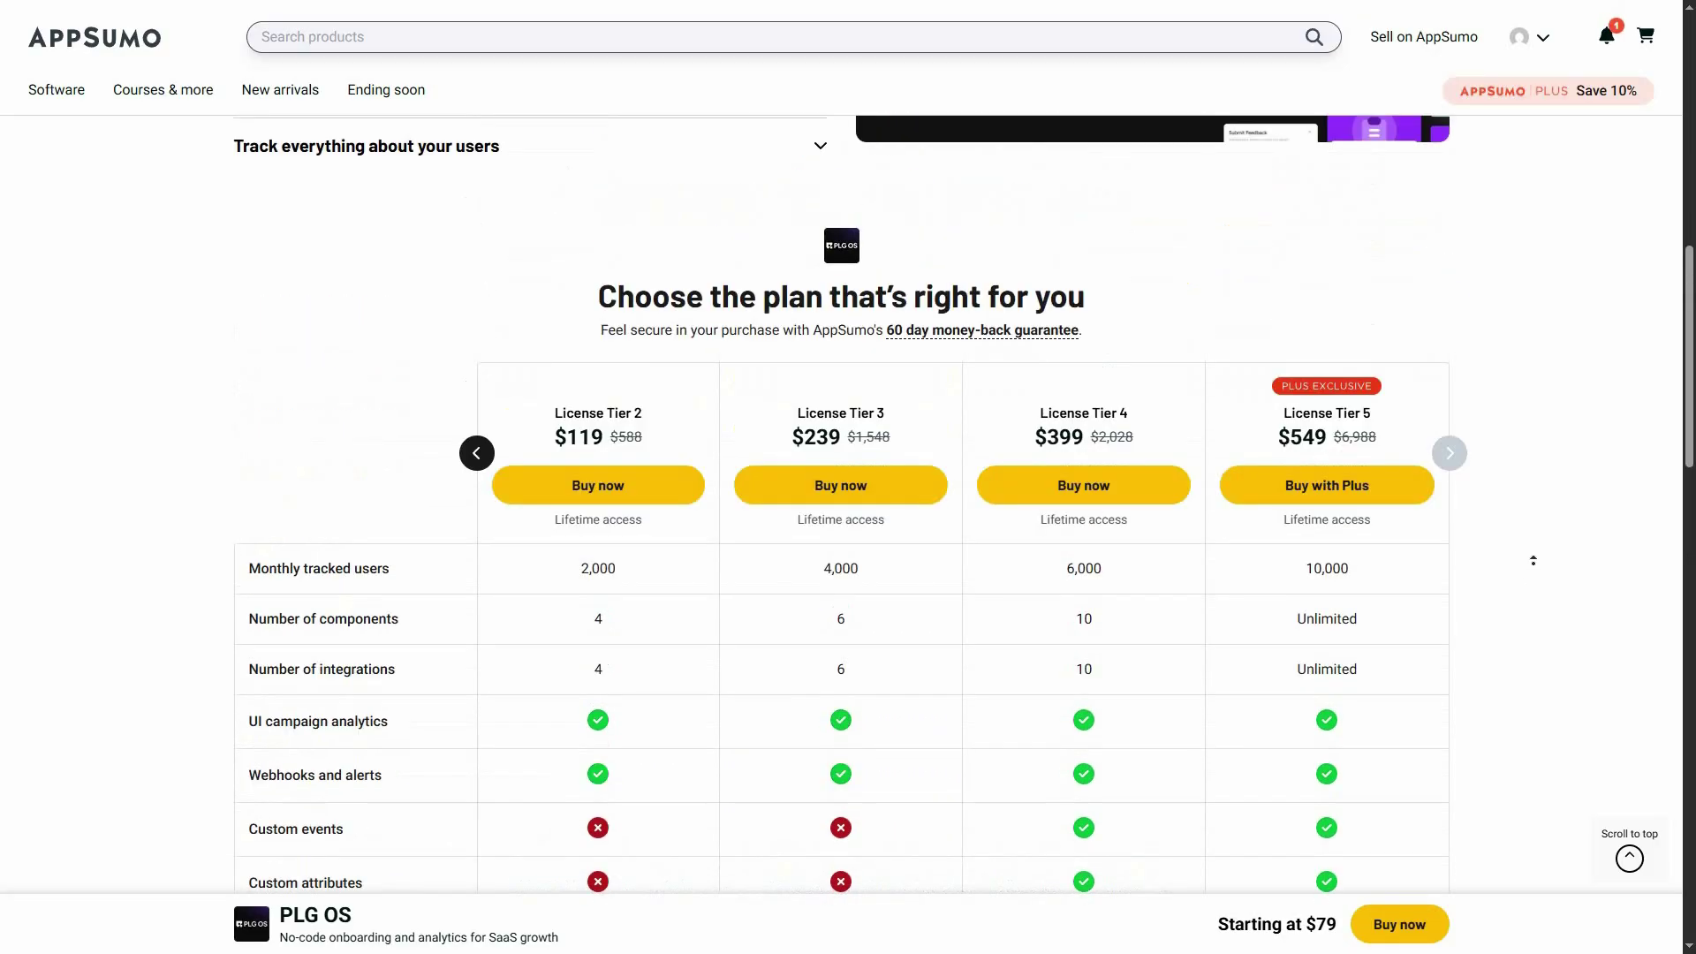
{"action": "scroll", "coordinate": [1542, 558], "scroll_direction": "up", "scroll_amount": 5}
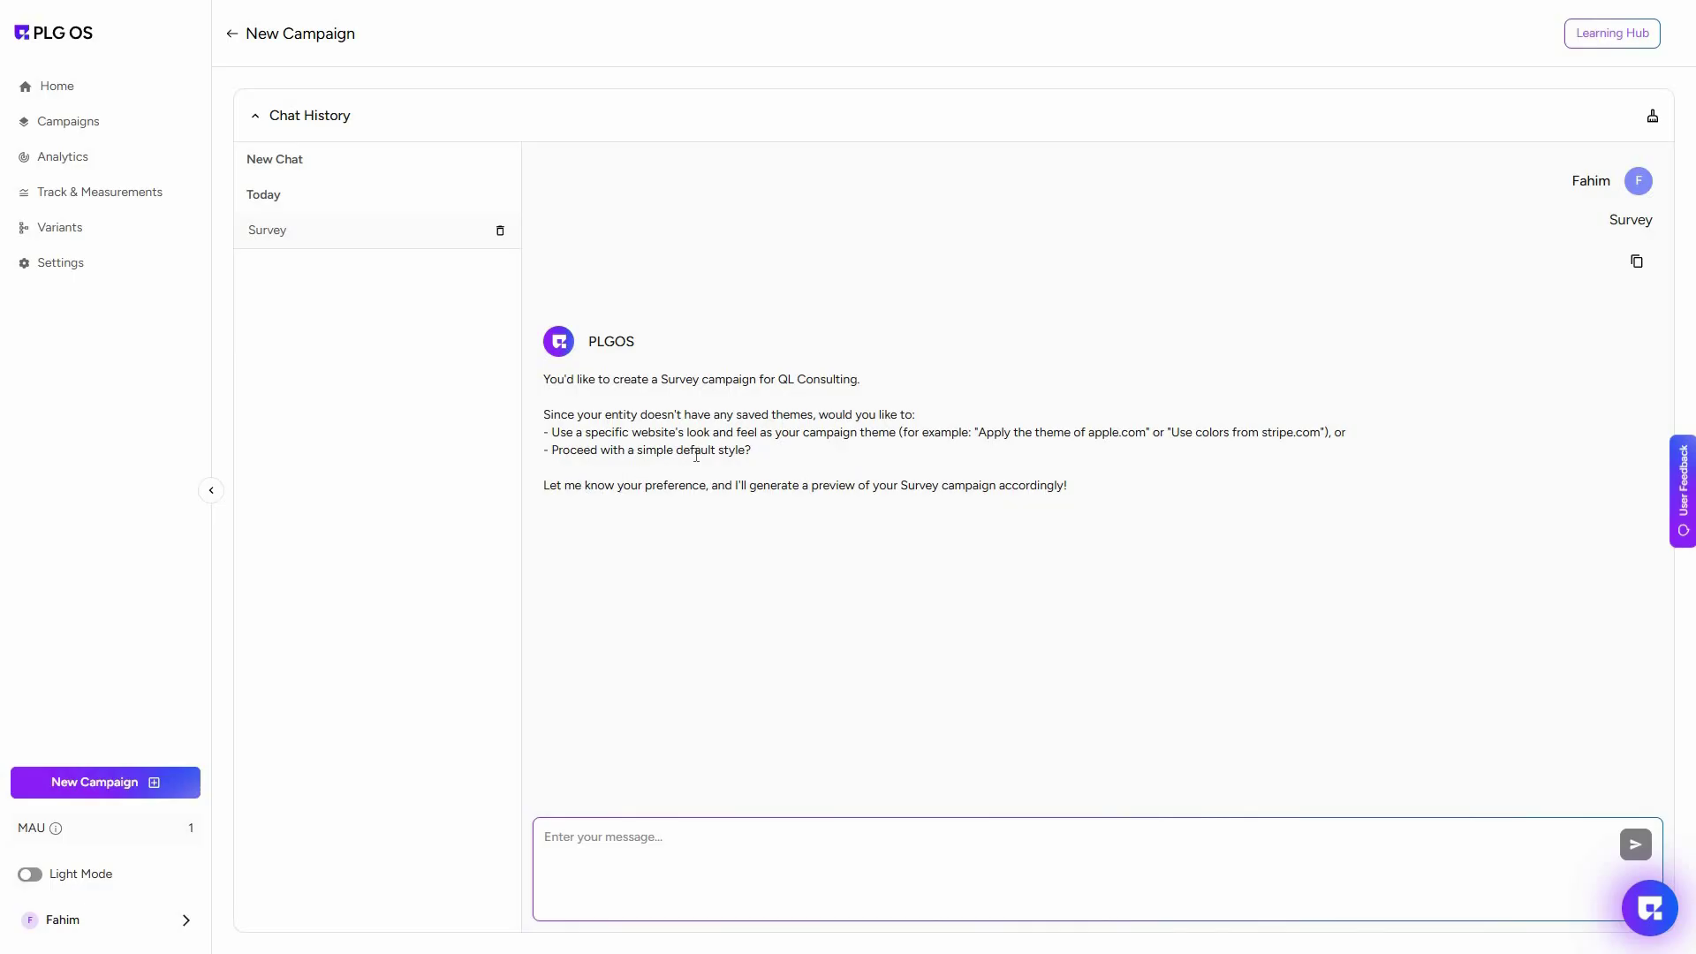
Step: Reply "default style" to the assistant's theme question in the Survey campaign chat, reusing the wording from its message
{"action": "left_click_drag", "start_coordinate": [742, 452], "coordinate": [677, 451]}
{"action": "key", "text": "ctrl+c"}
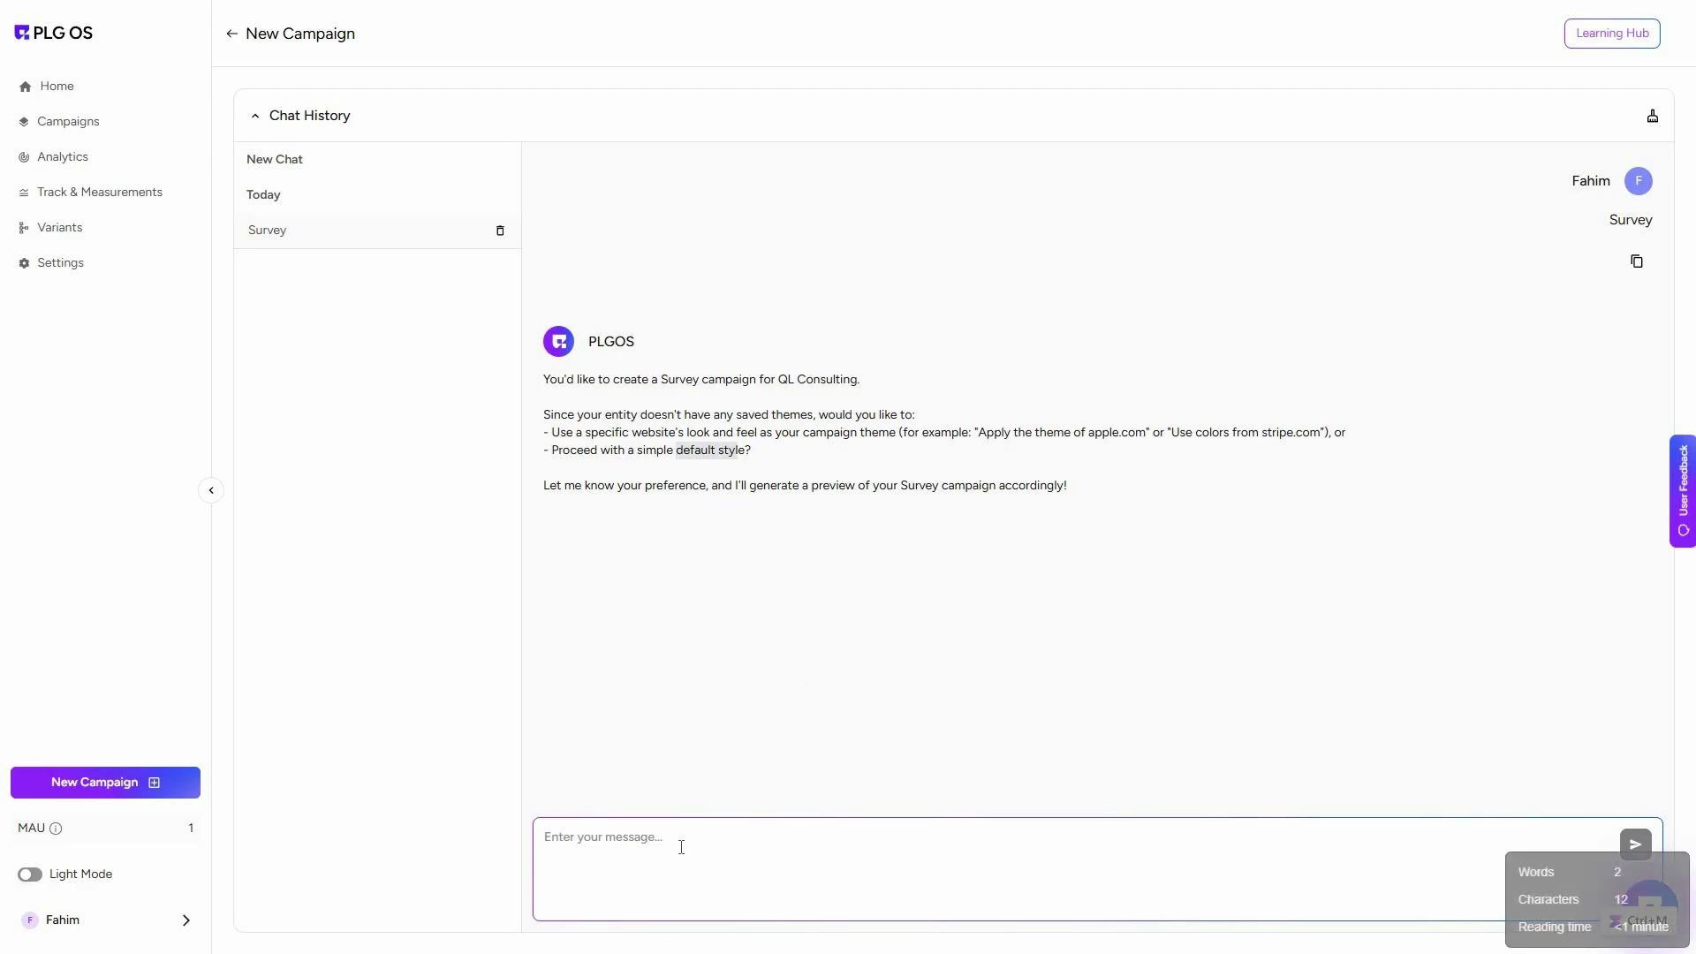
{"action": "left_click", "coordinate": [1606, 826]}
{"action": "key", "text": "ctrl+v"}
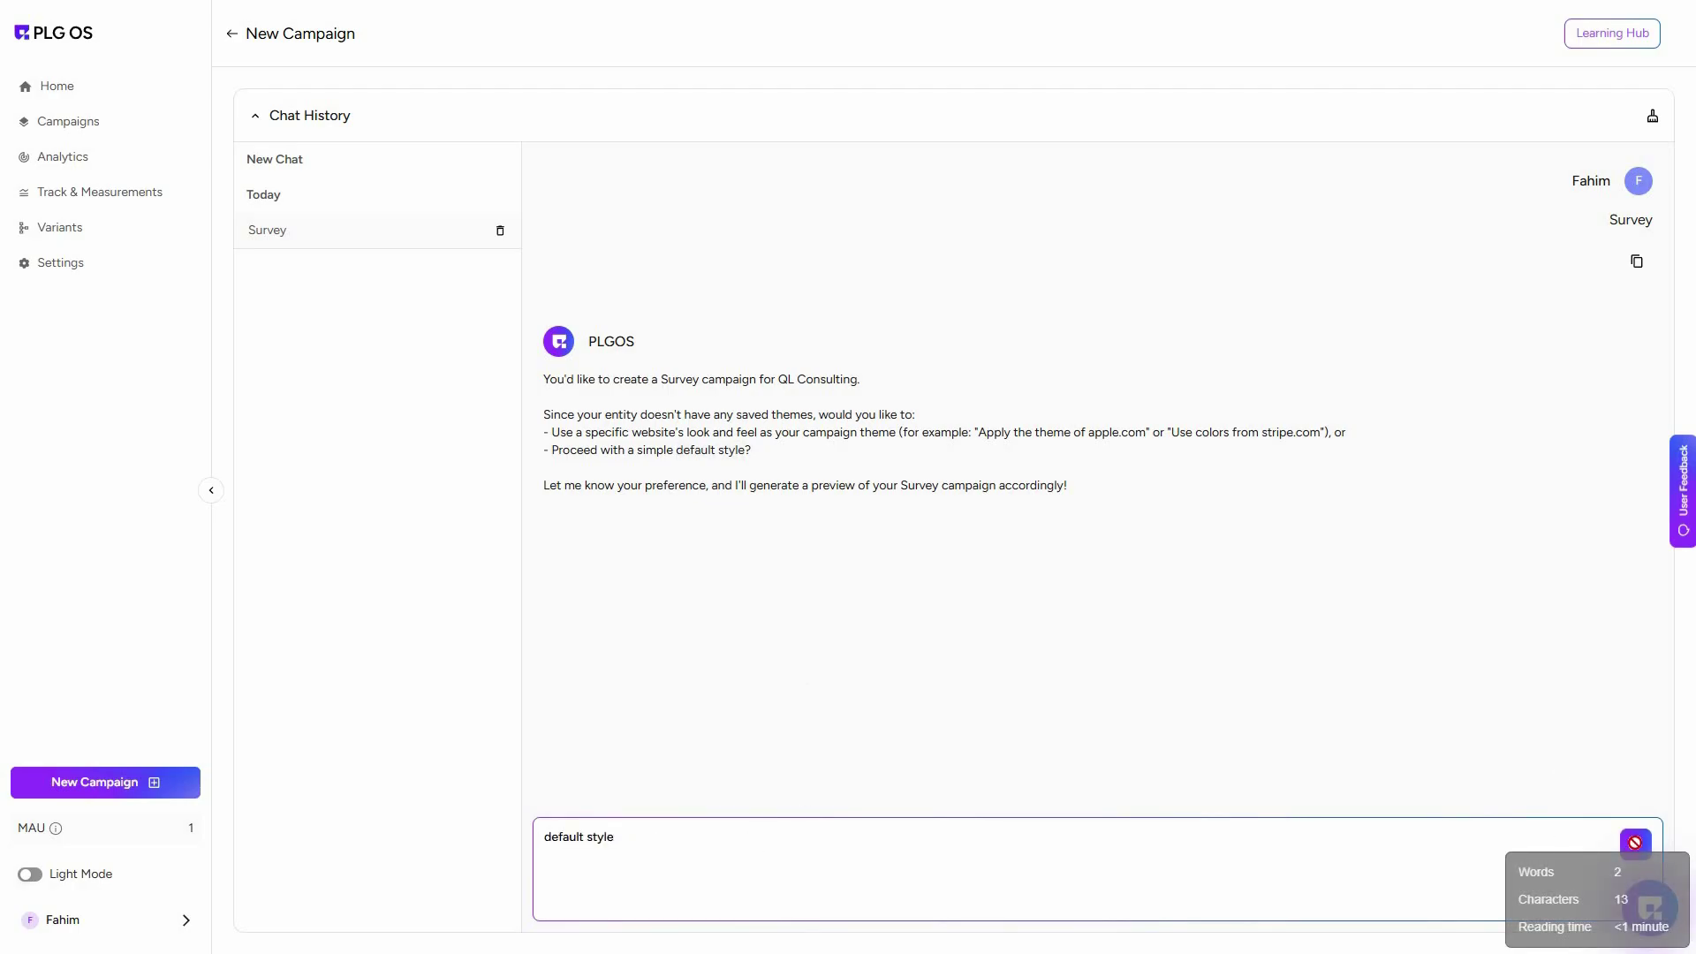
{"action": "key", "text": "Return"}
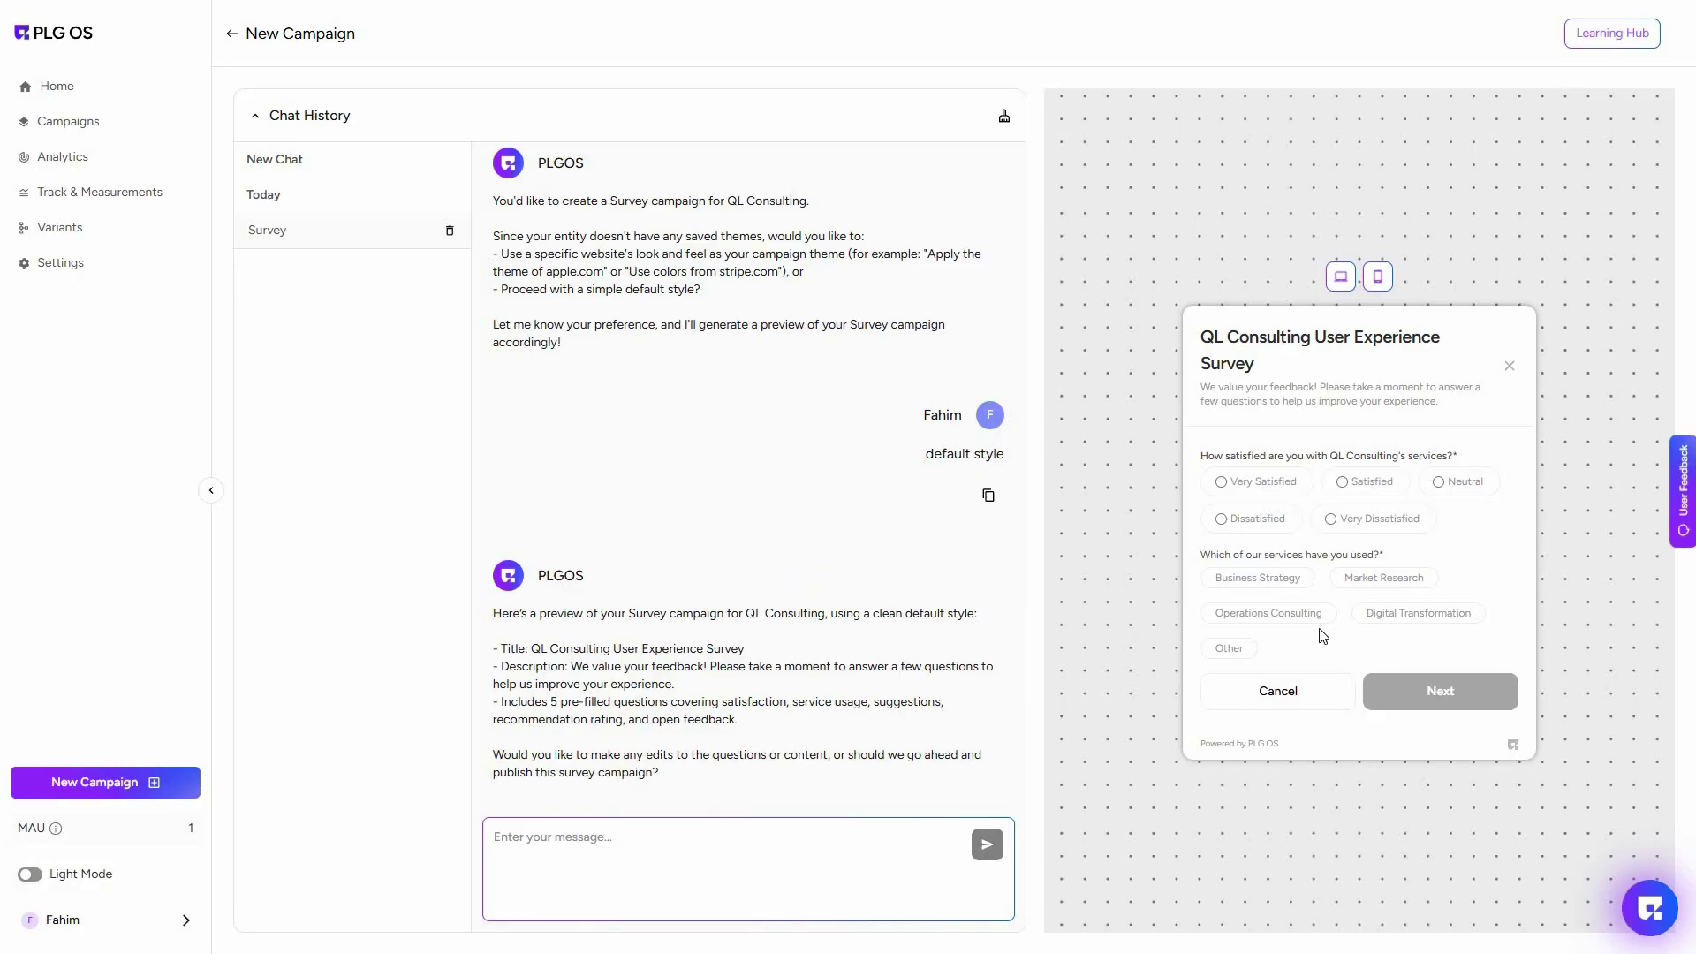
Step: View the generated survey in the enlarged device preview and return to the campaign chat
{"action": "left_click", "coordinate": [1341, 276]}
{"action": "left_click", "coordinate": [249, 112]}
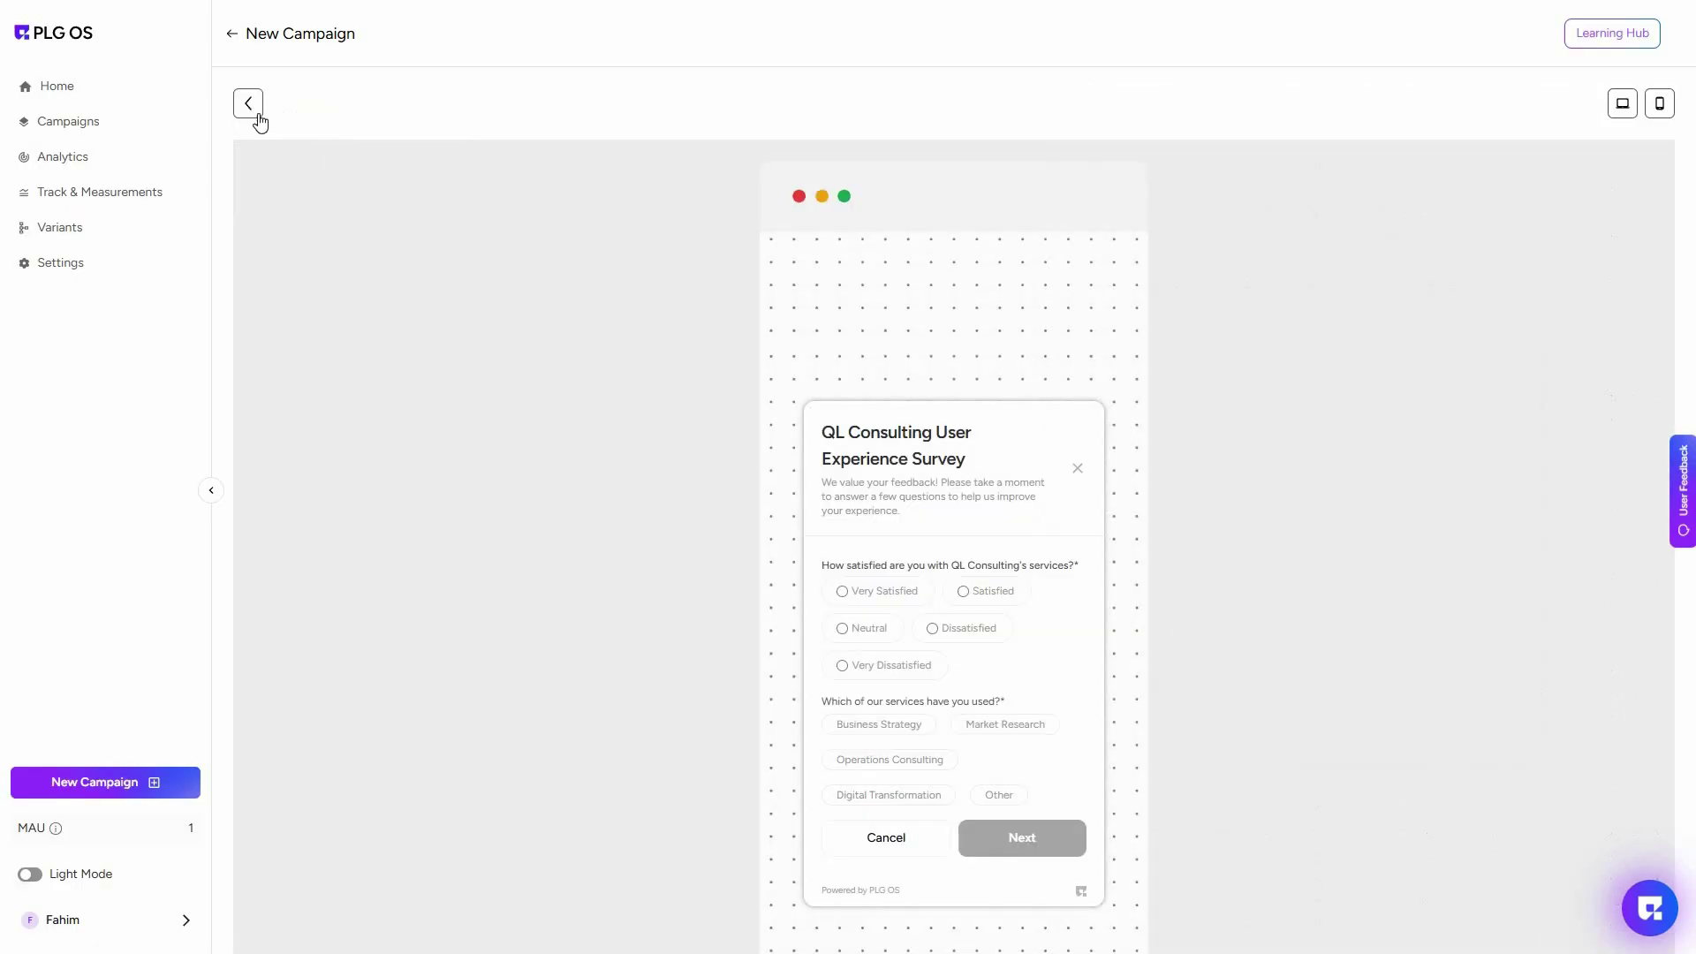
{"action": "left_click", "coordinate": [254, 111]}
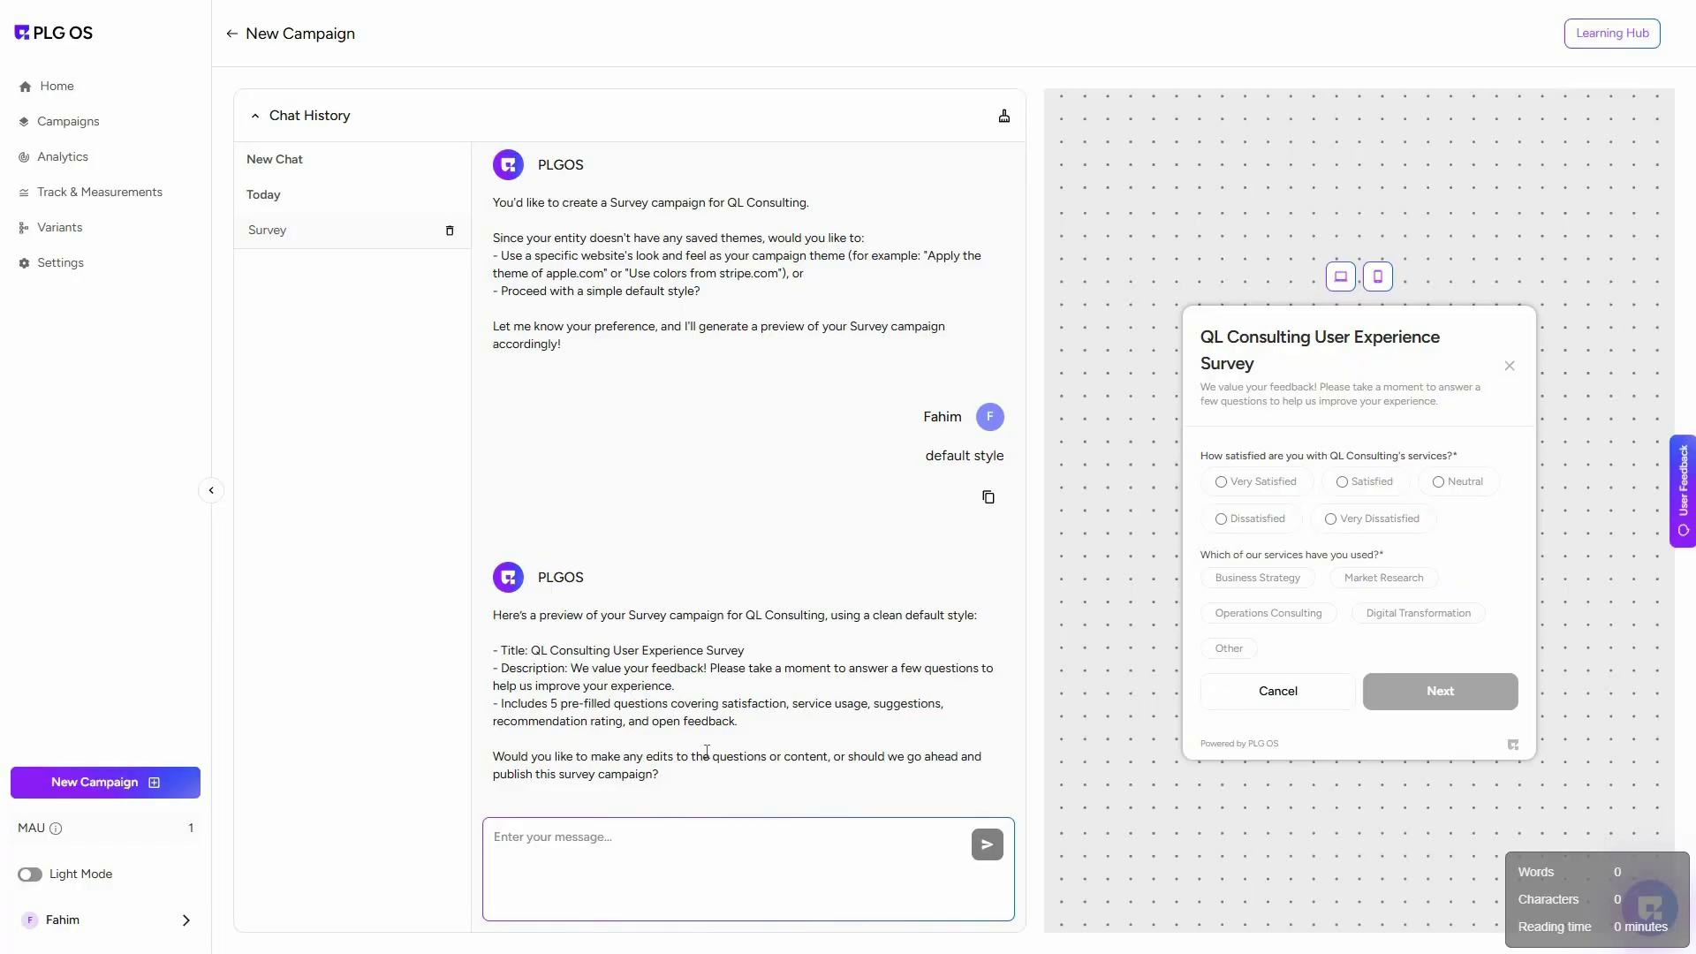
Step: Ask the assistant to change the title to Apple, describe the Apple/iPhone brand and write matching survey questions, and review its reply
{"action": "type", "text": "change the title to Apple. and write description about the Apple/iPhone brand. and according to Apple, write the survey questions"}
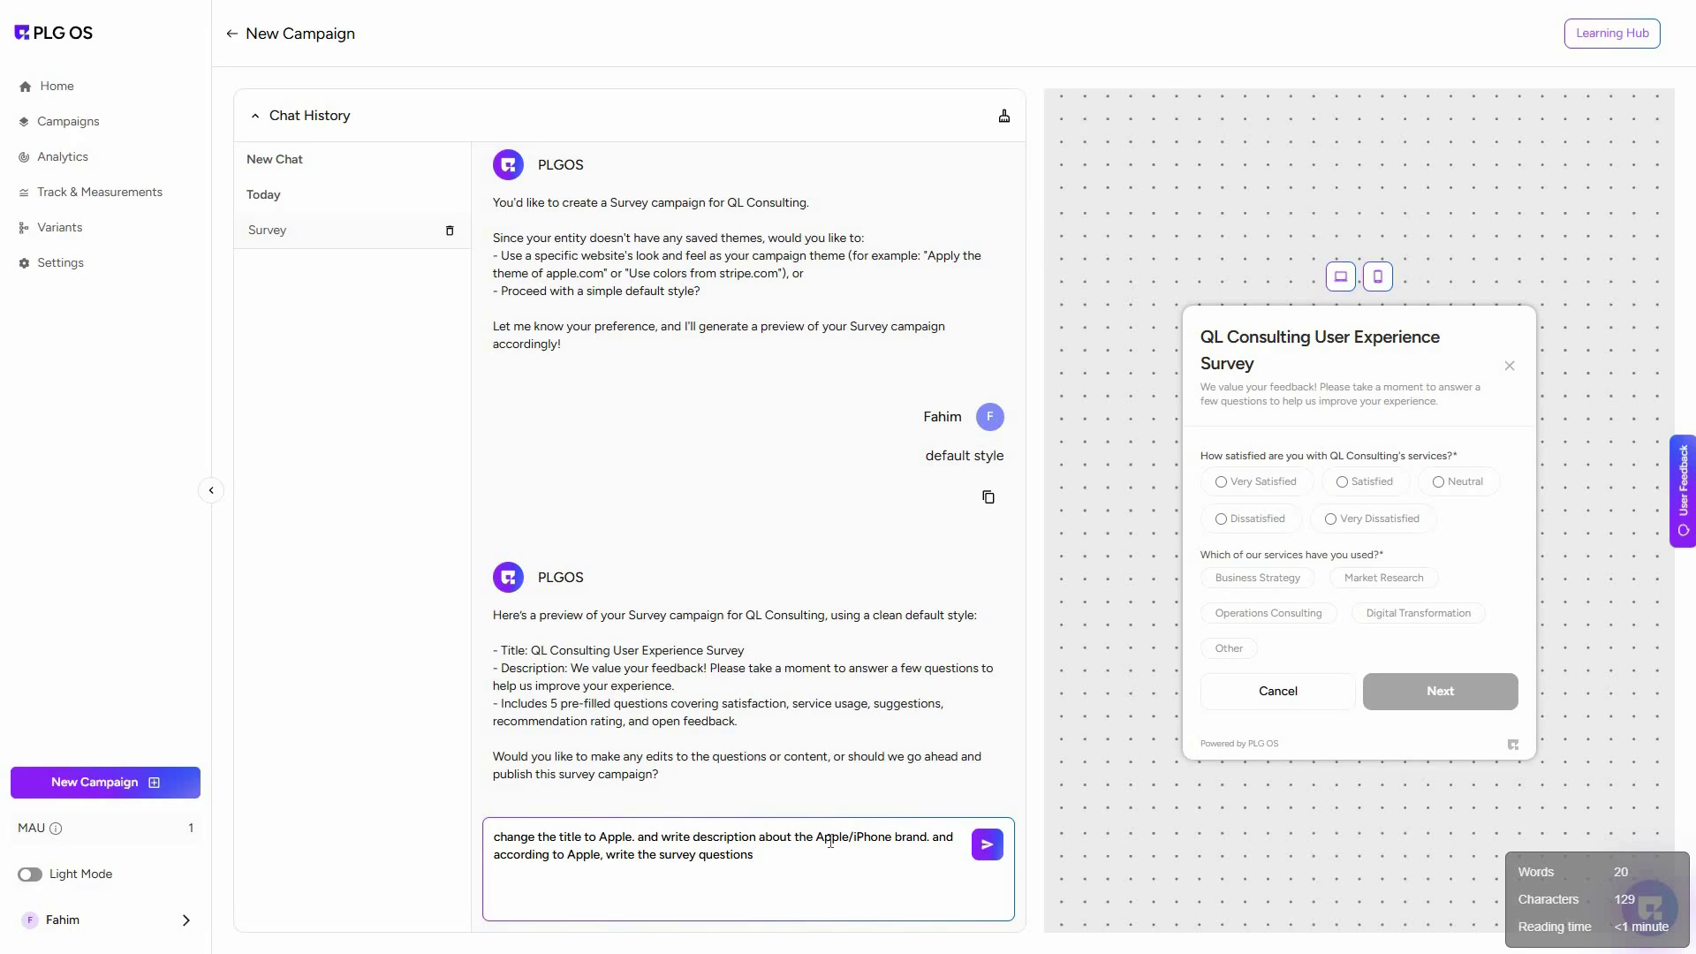
{"action": "left_click", "coordinate": [987, 844]}
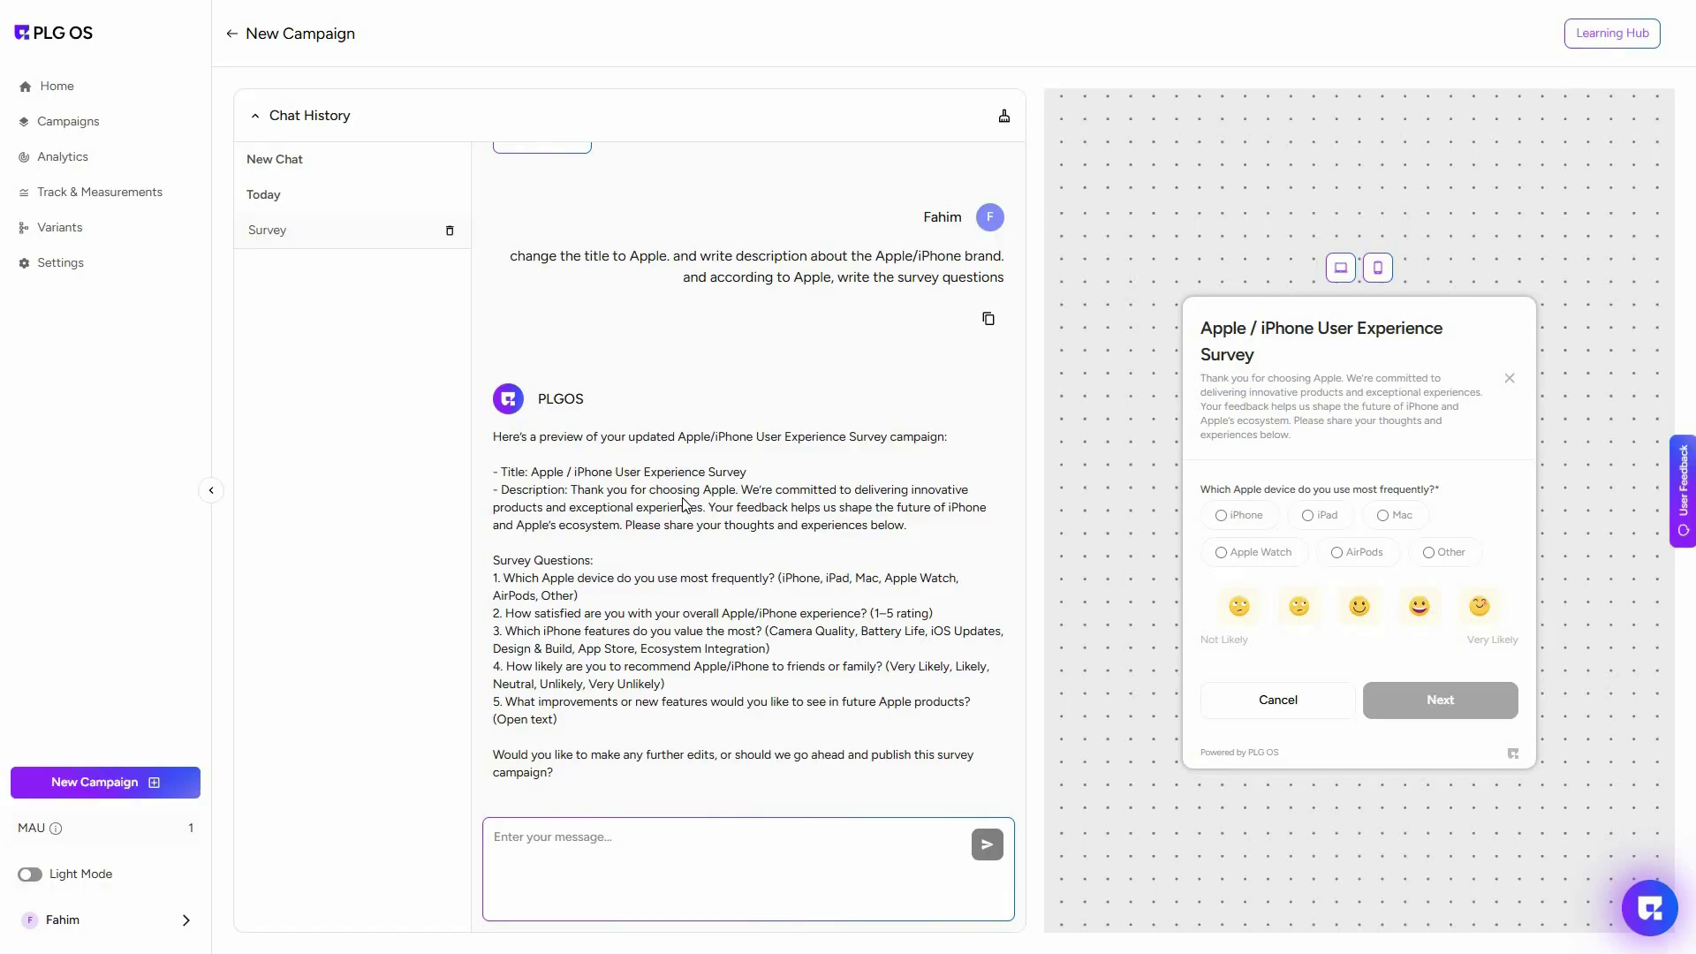
{"action": "triple_click", "coordinate": [572, 712]}
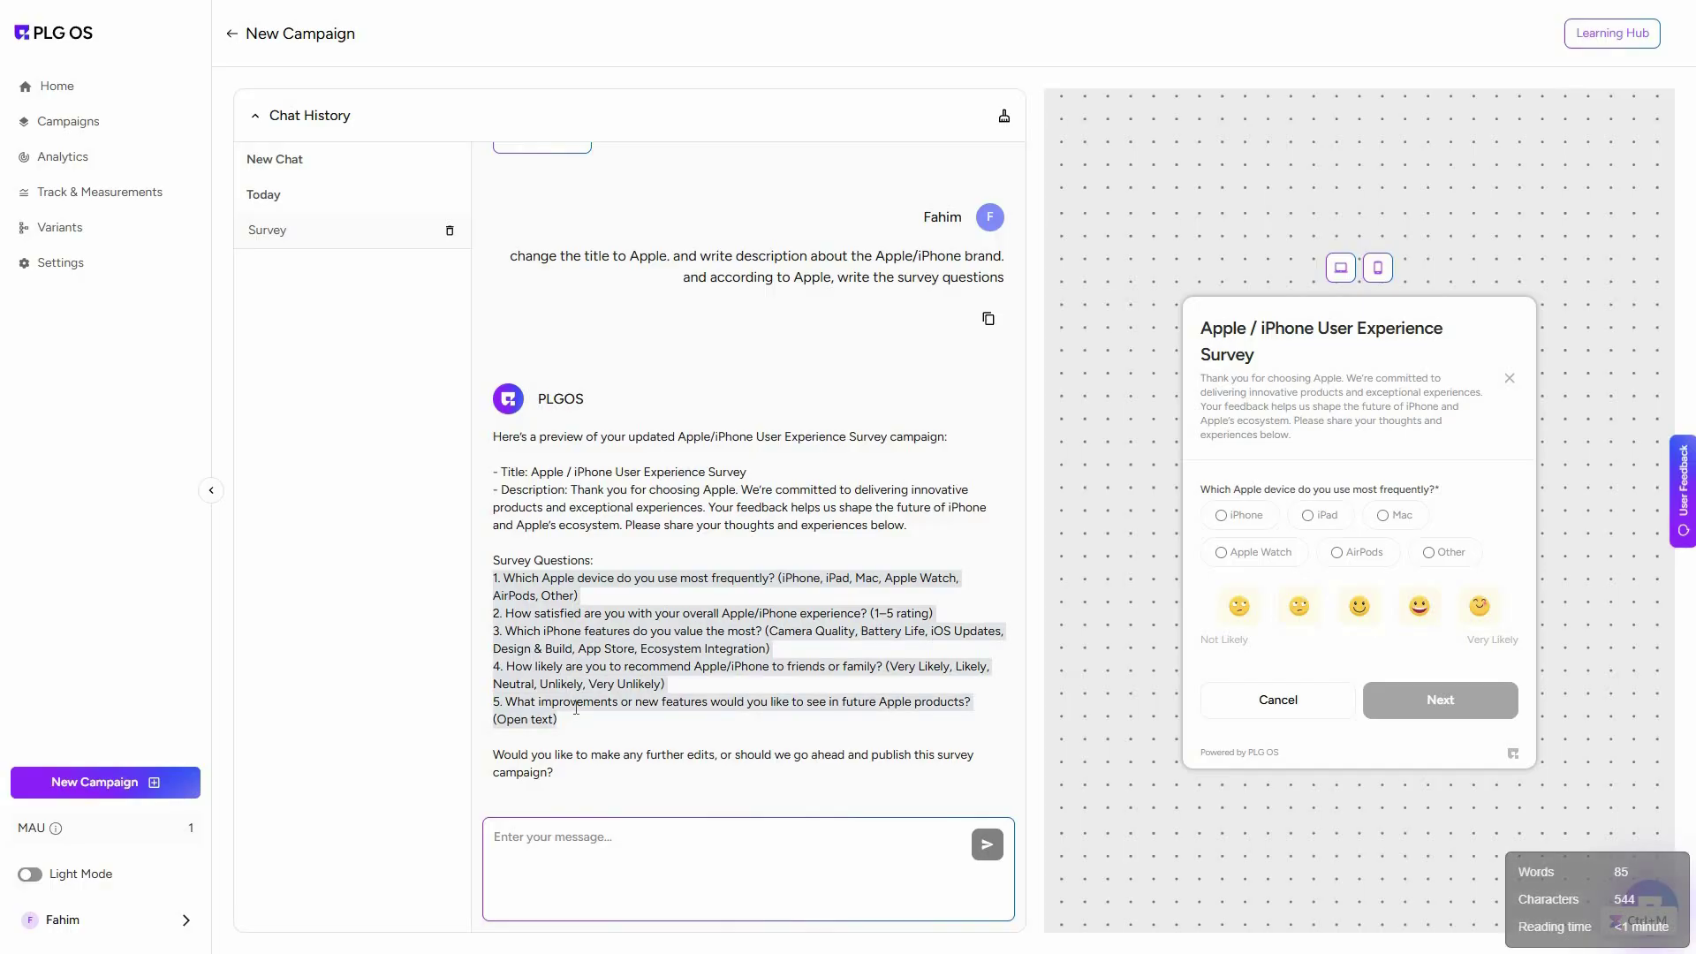
{"action": "left_click", "coordinate": [572, 777]}
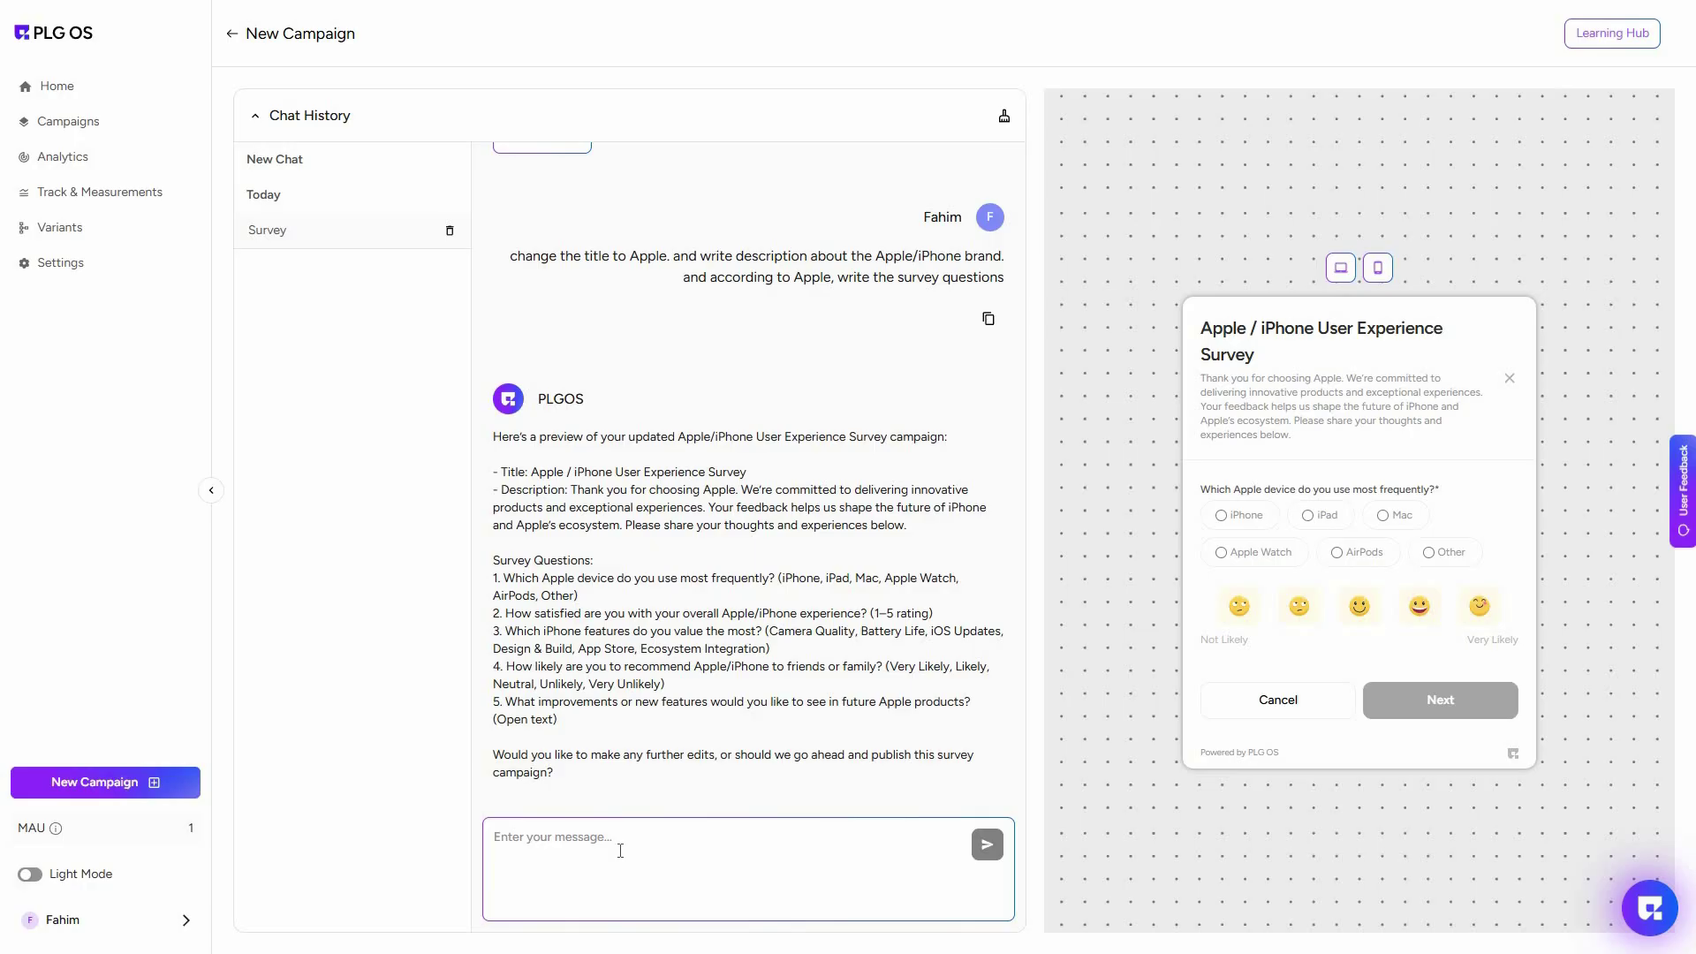
{"action": "left_click", "coordinate": [658, 709]}
{"action": "scroll", "coordinate": [608, 612], "scroll_direction": "up", "scroll_amount": 5}
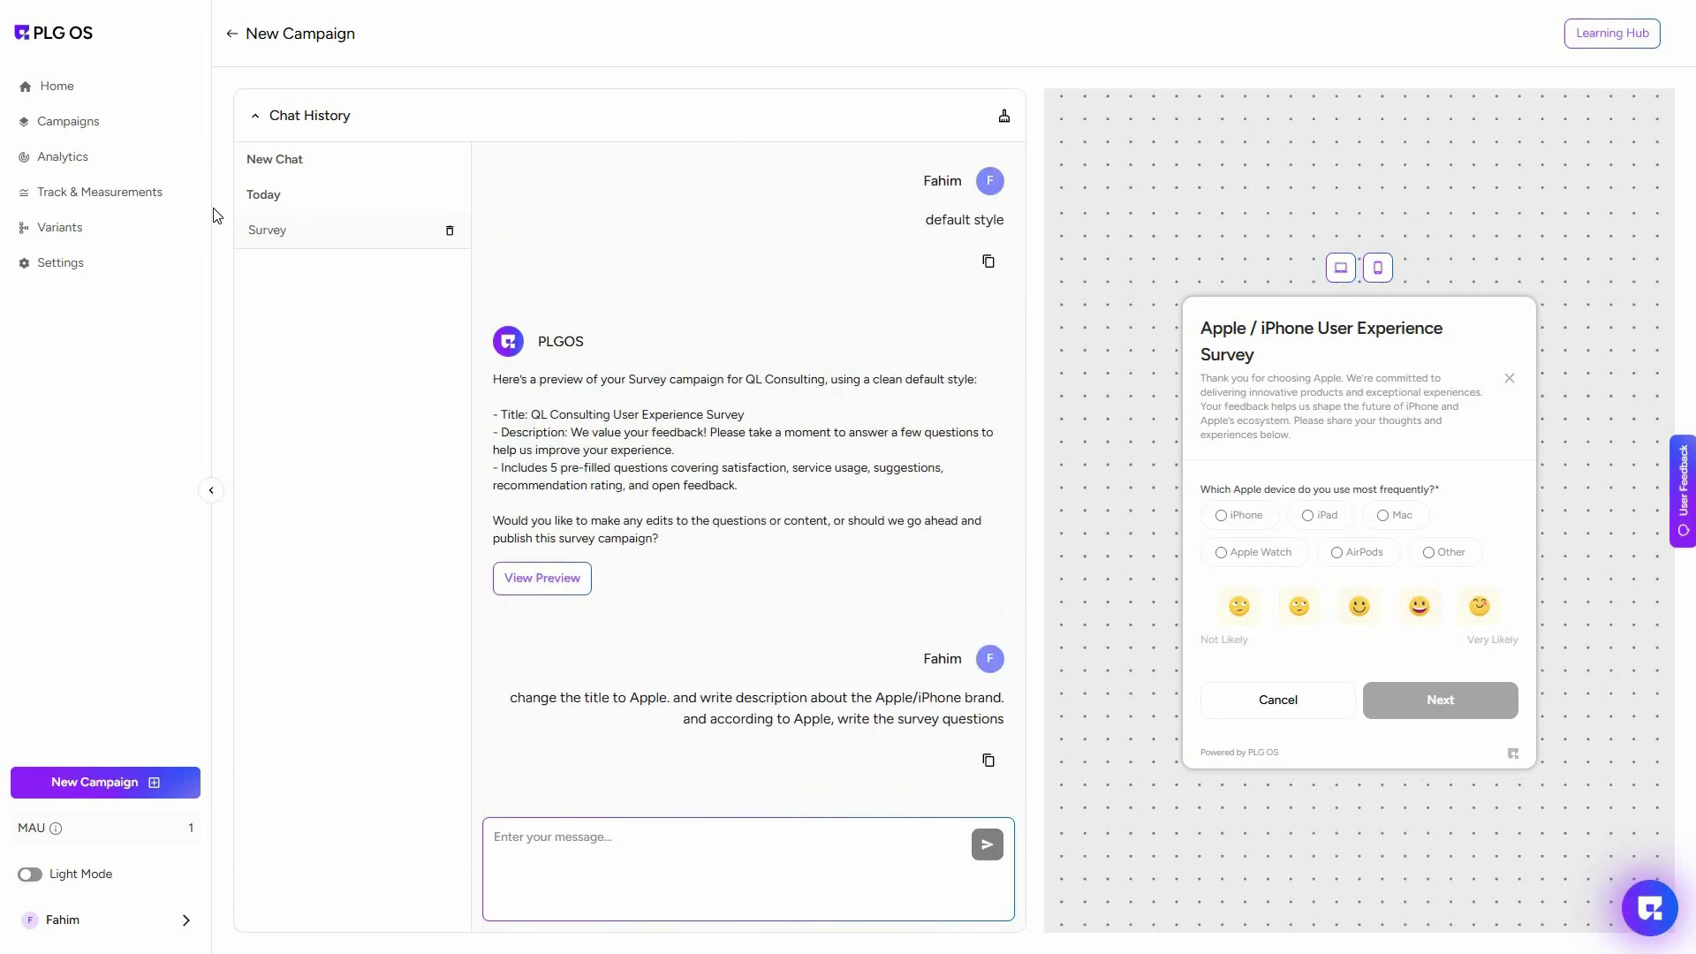
Step: Look through the campaign templates from the Campaigns page and open the AI campaign generator
{"action": "left_click", "coordinate": [78, 93]}
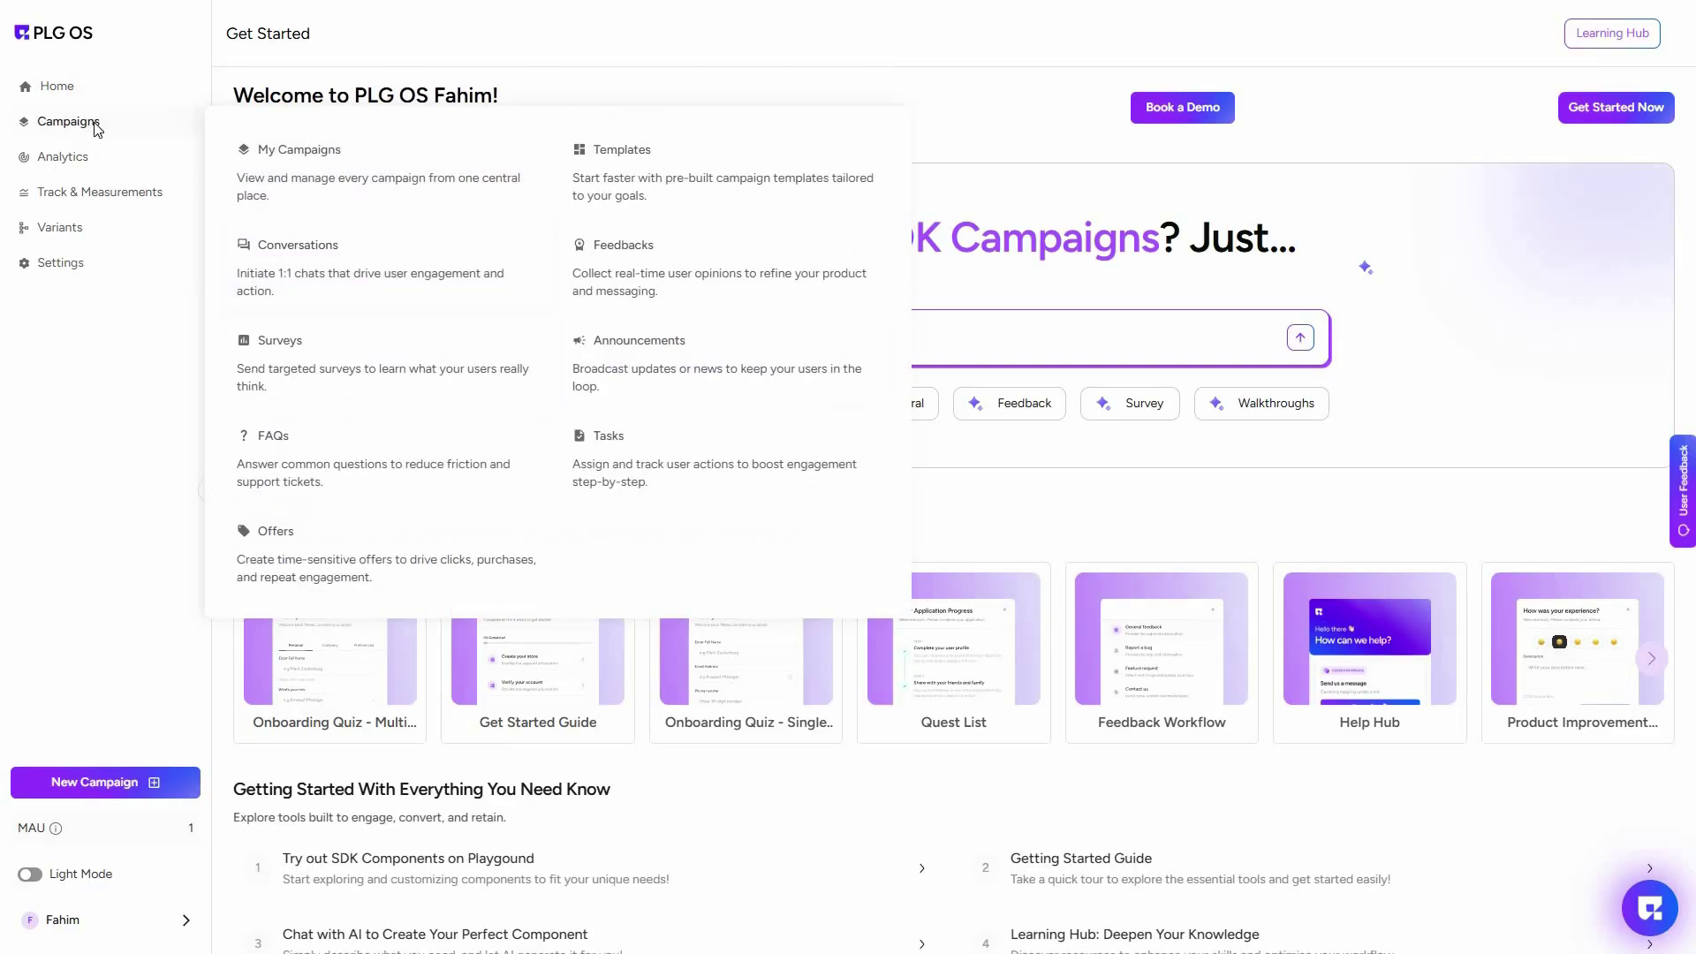
{"action": "left_click", "coordinate": [98, 130]}
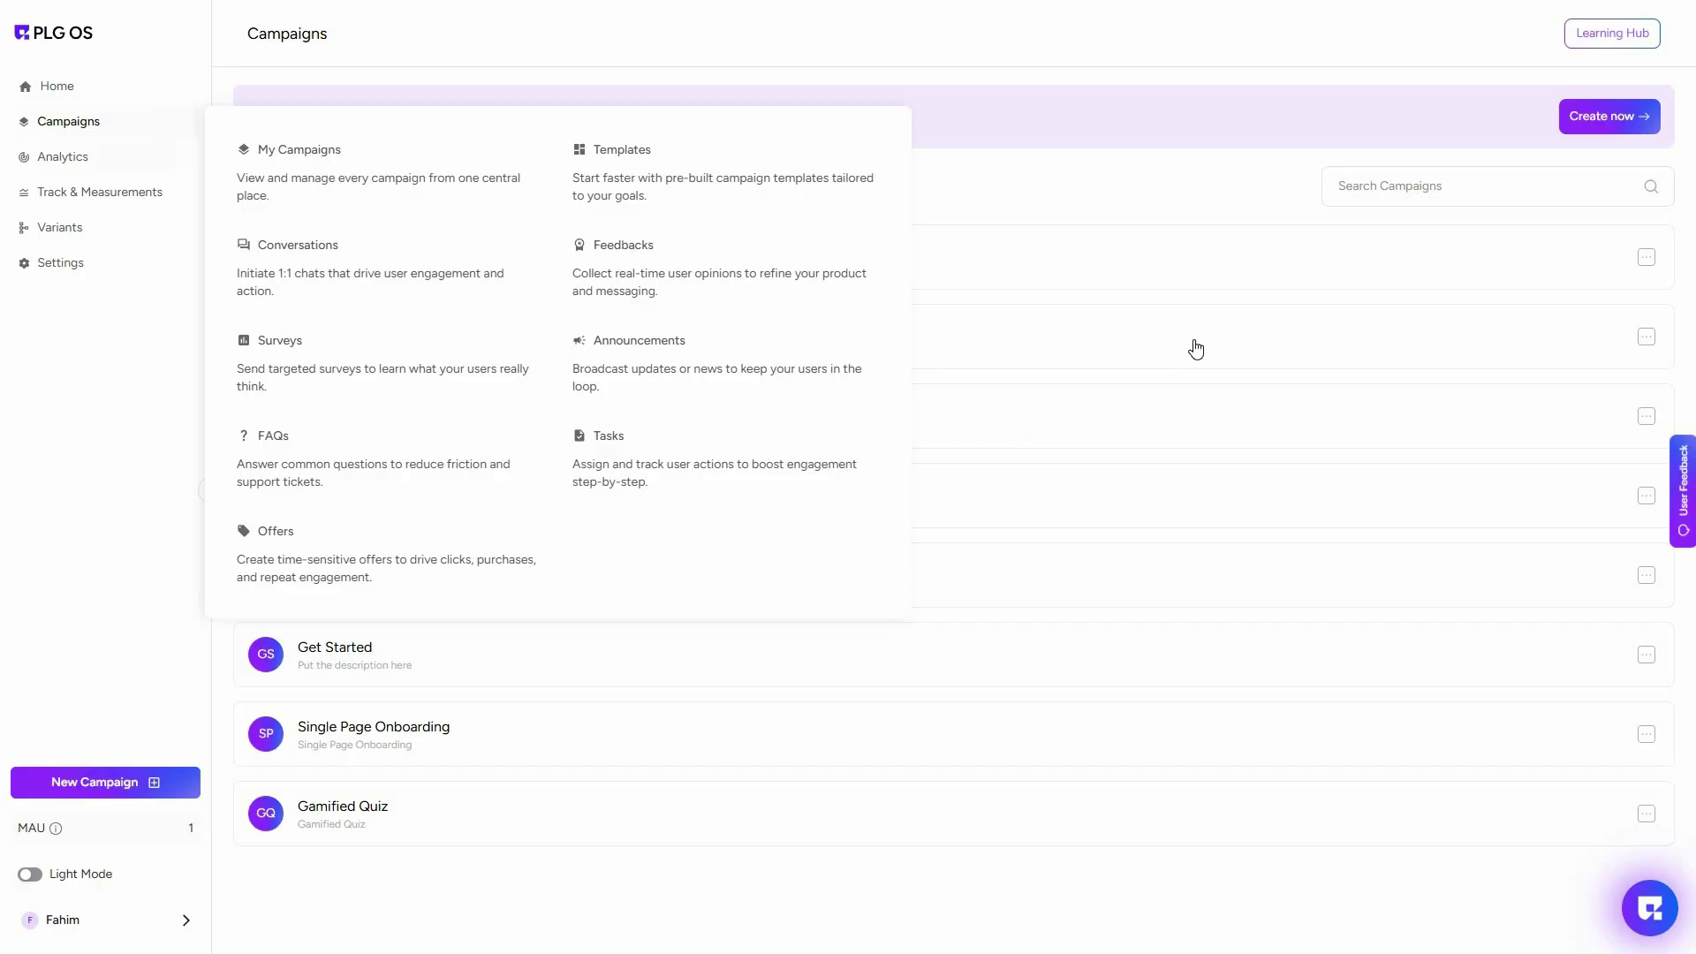
{"action": "left_click", "coordinate": [1601, 118]}
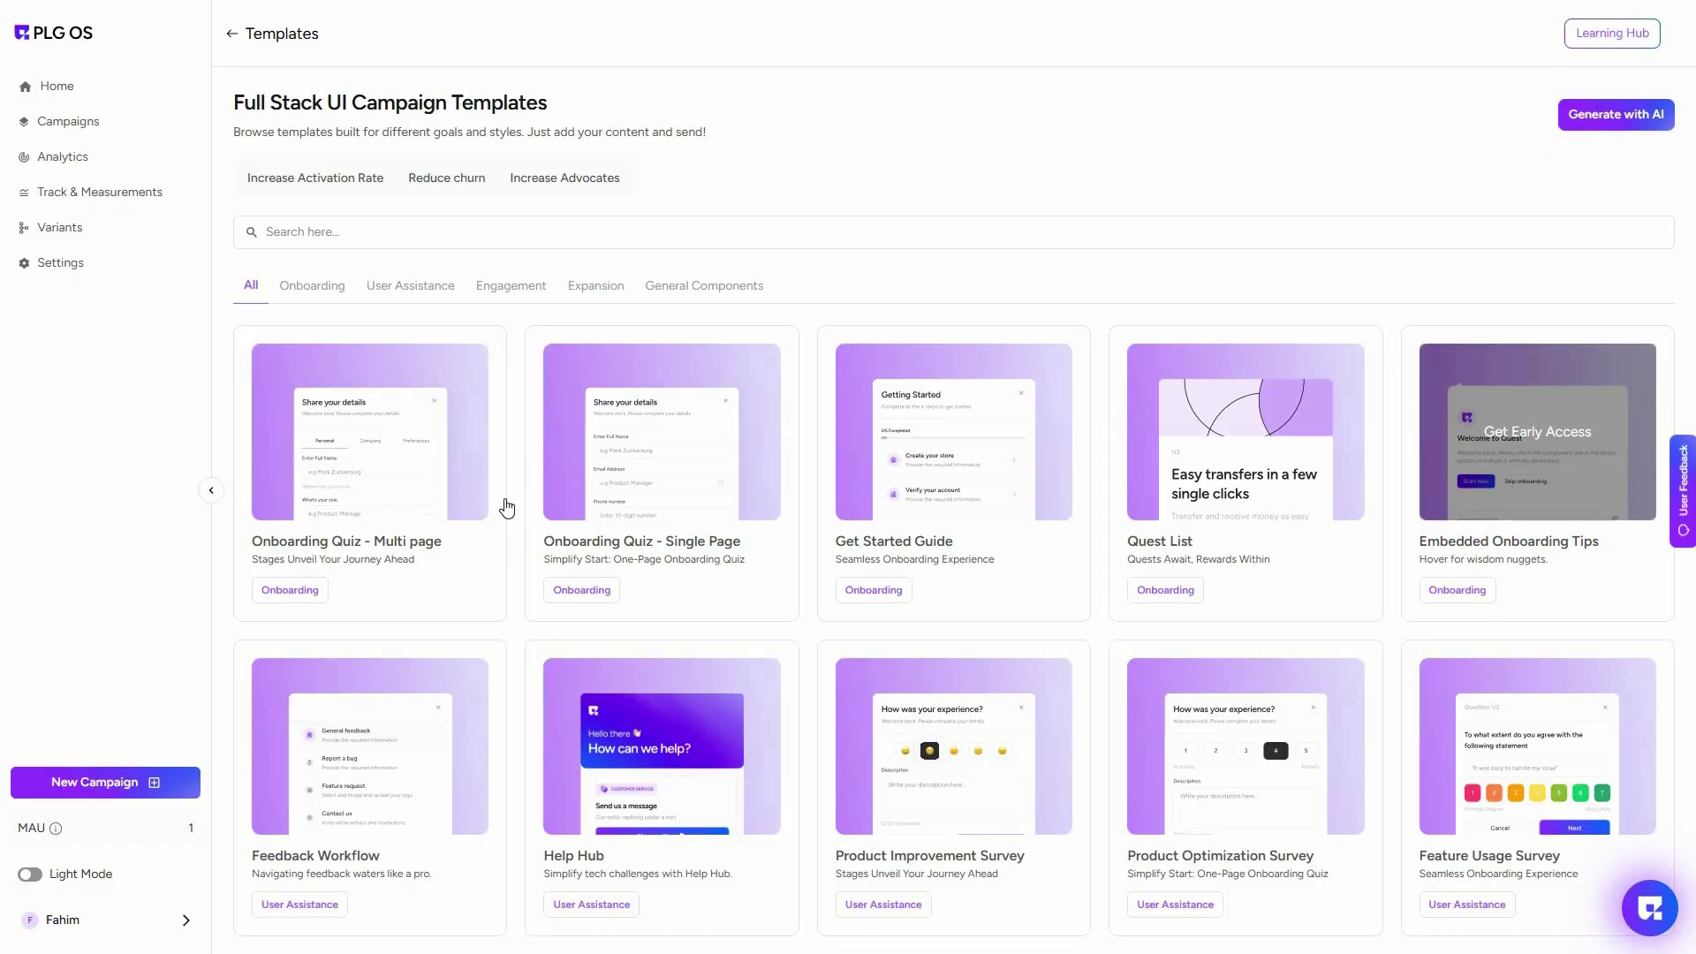
{"action": "scroll", "coordinate": [862, 745], "scroll_direction": "down", "scroll_amount": 3}
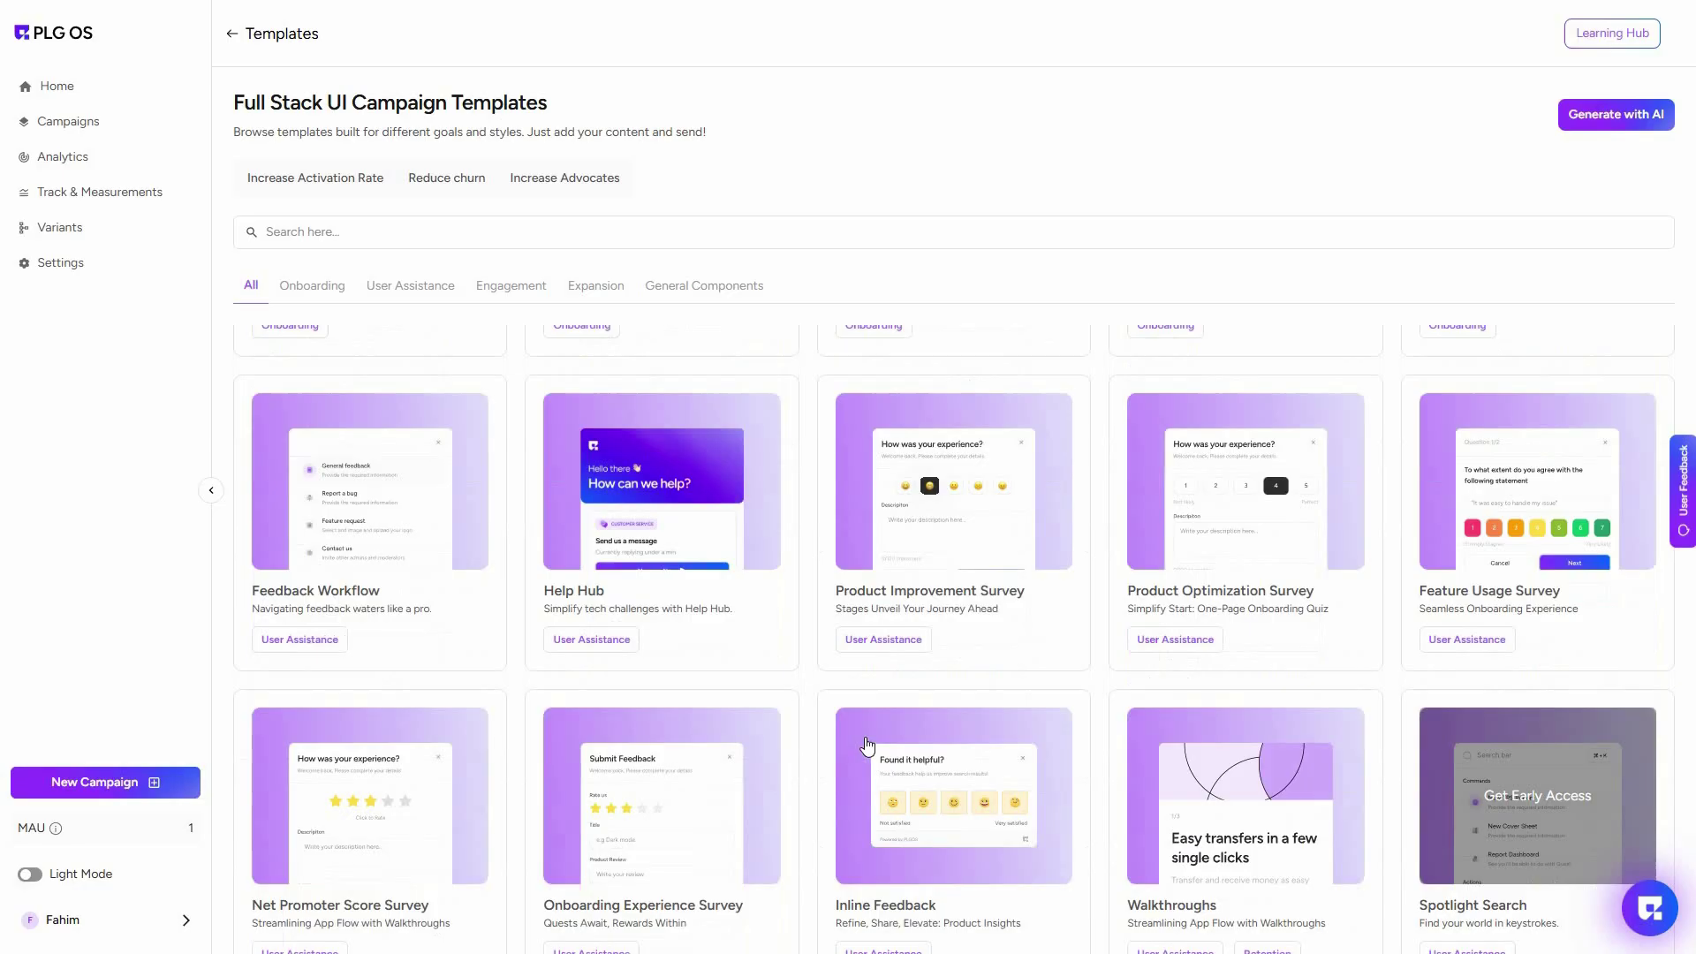
{"action": "scroll", "coordinate": [867, 747], "scroll_direction": "up", "scroll_amount": 3}
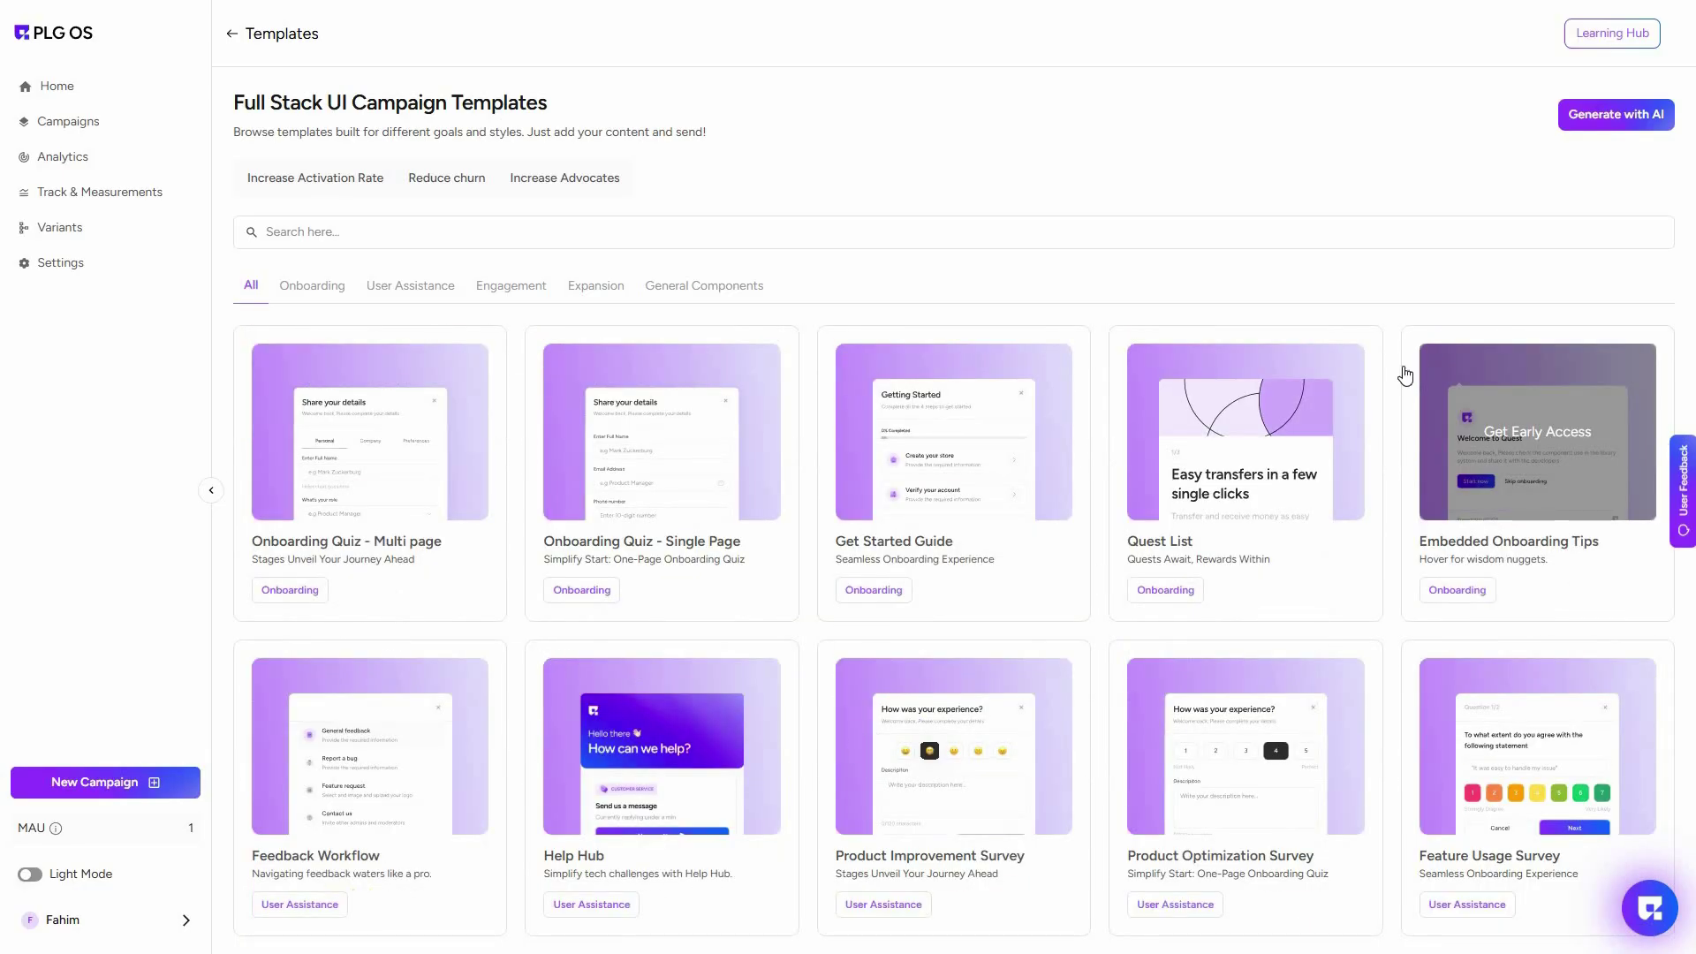
{"action": "left_click", "coordinate": [1589, 126]}
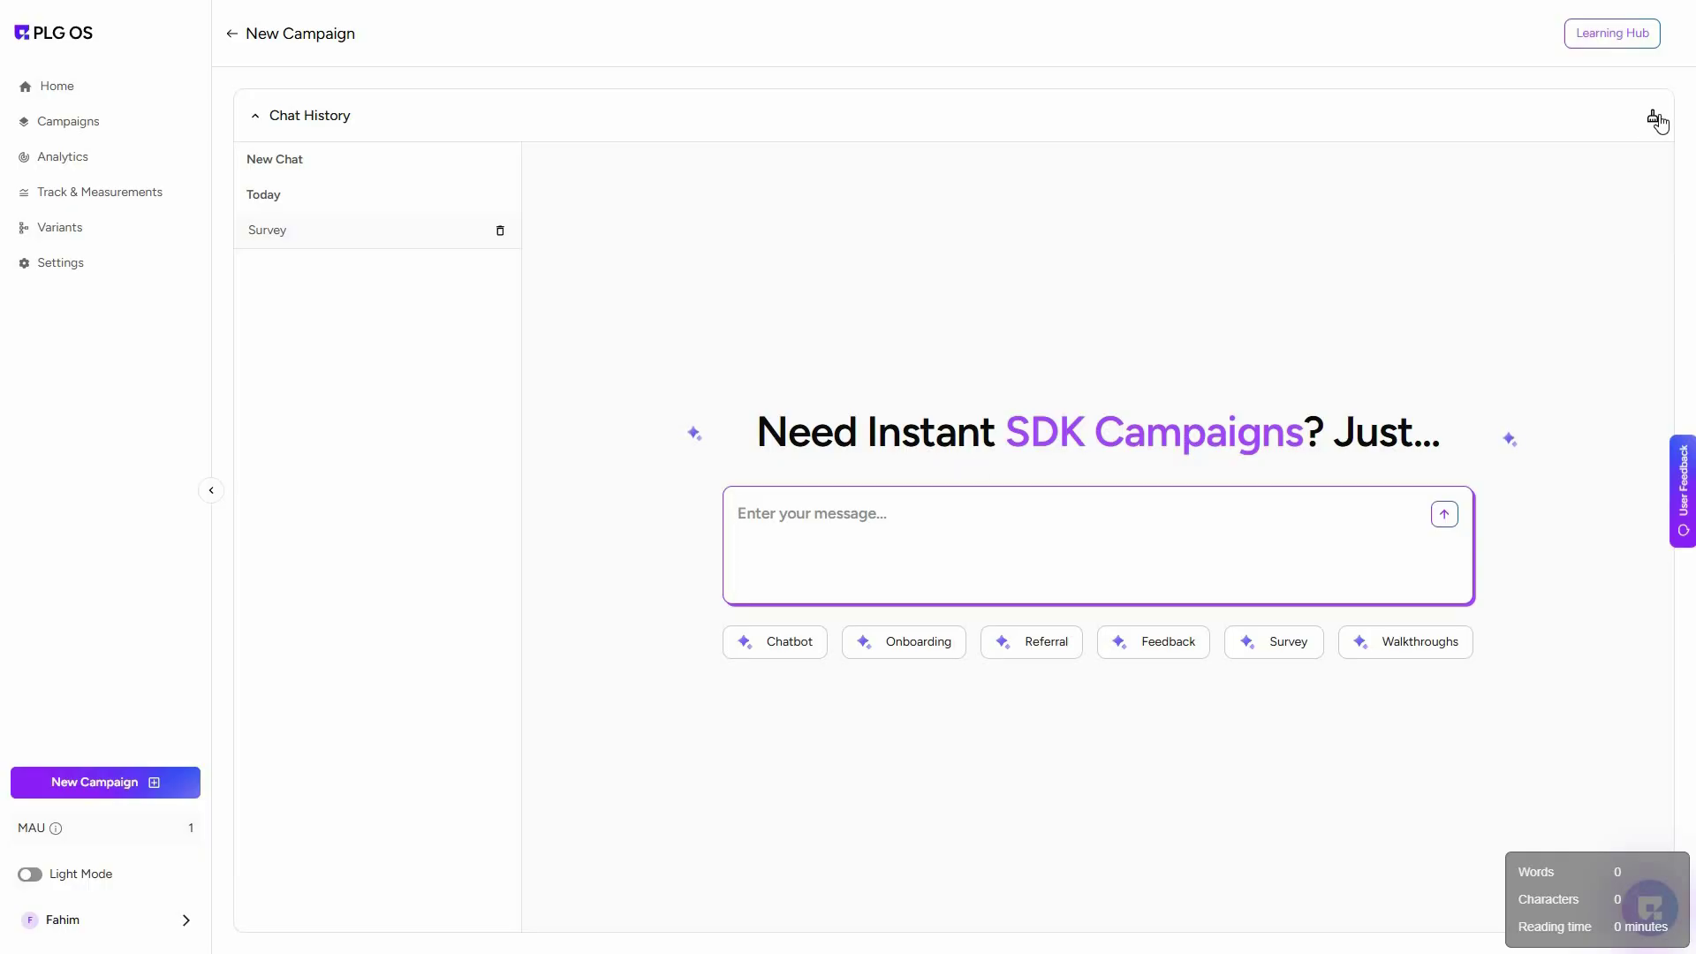
Step: Start a new campaign from the Campaigns page and look through the full list of campaign templates
{"action": "left_click", "coordinate": [74, 126]}
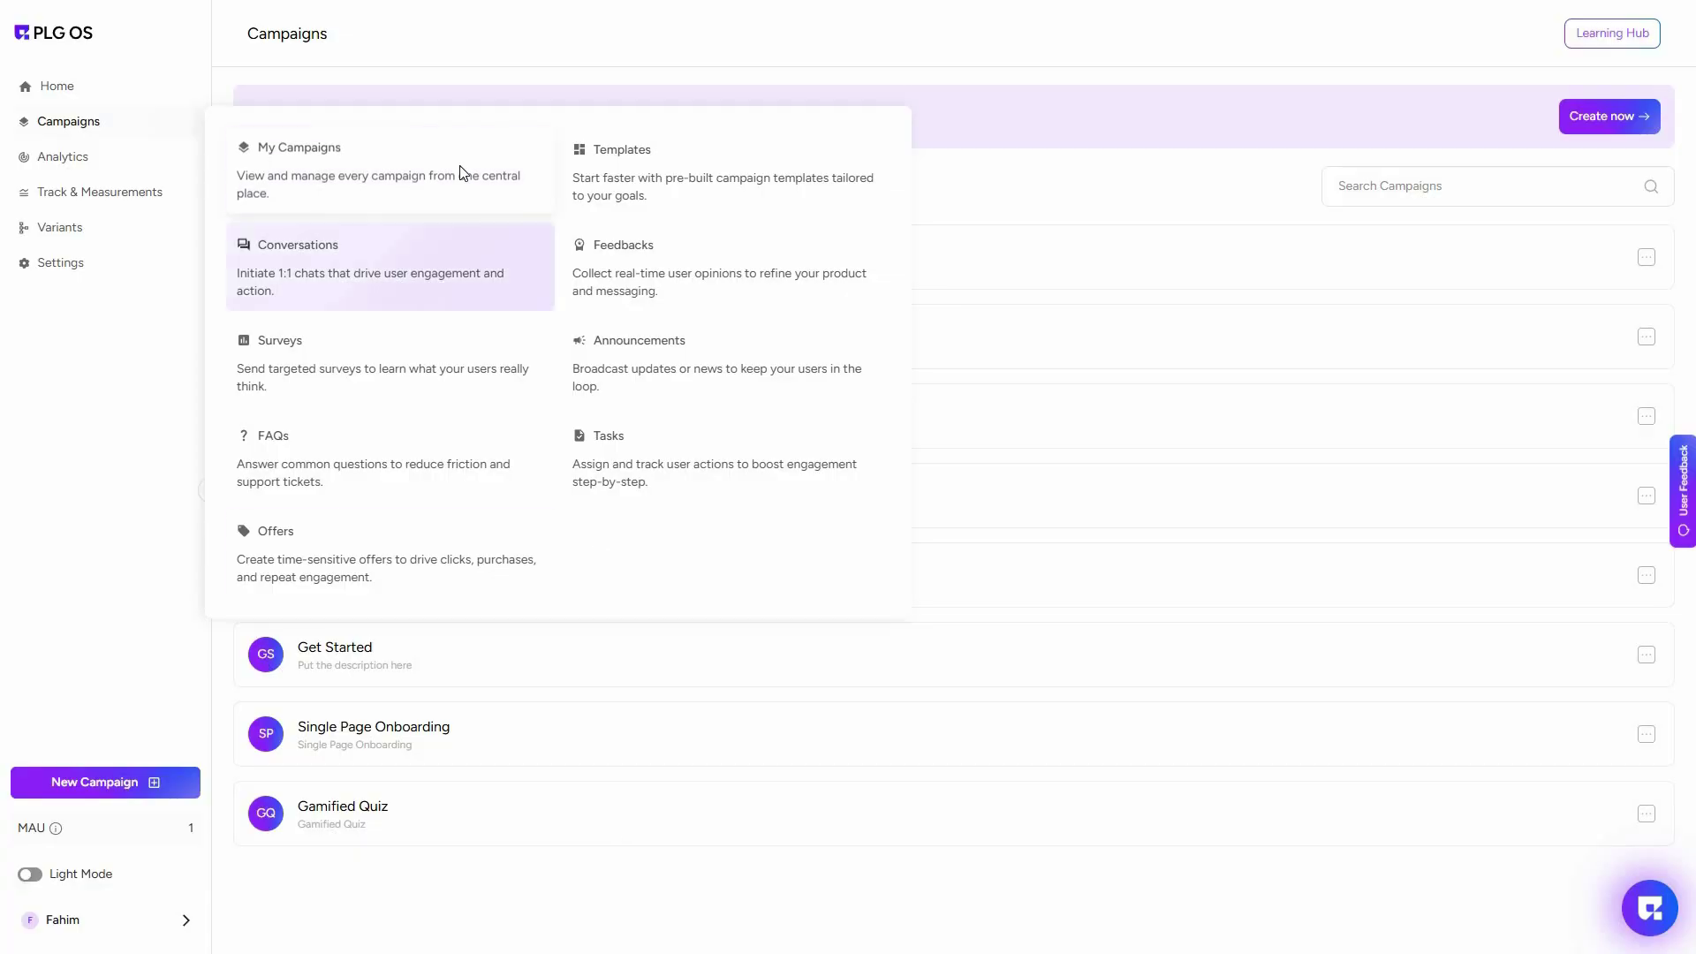
{"action": "left_click", "coordinate": [1595, 117]}
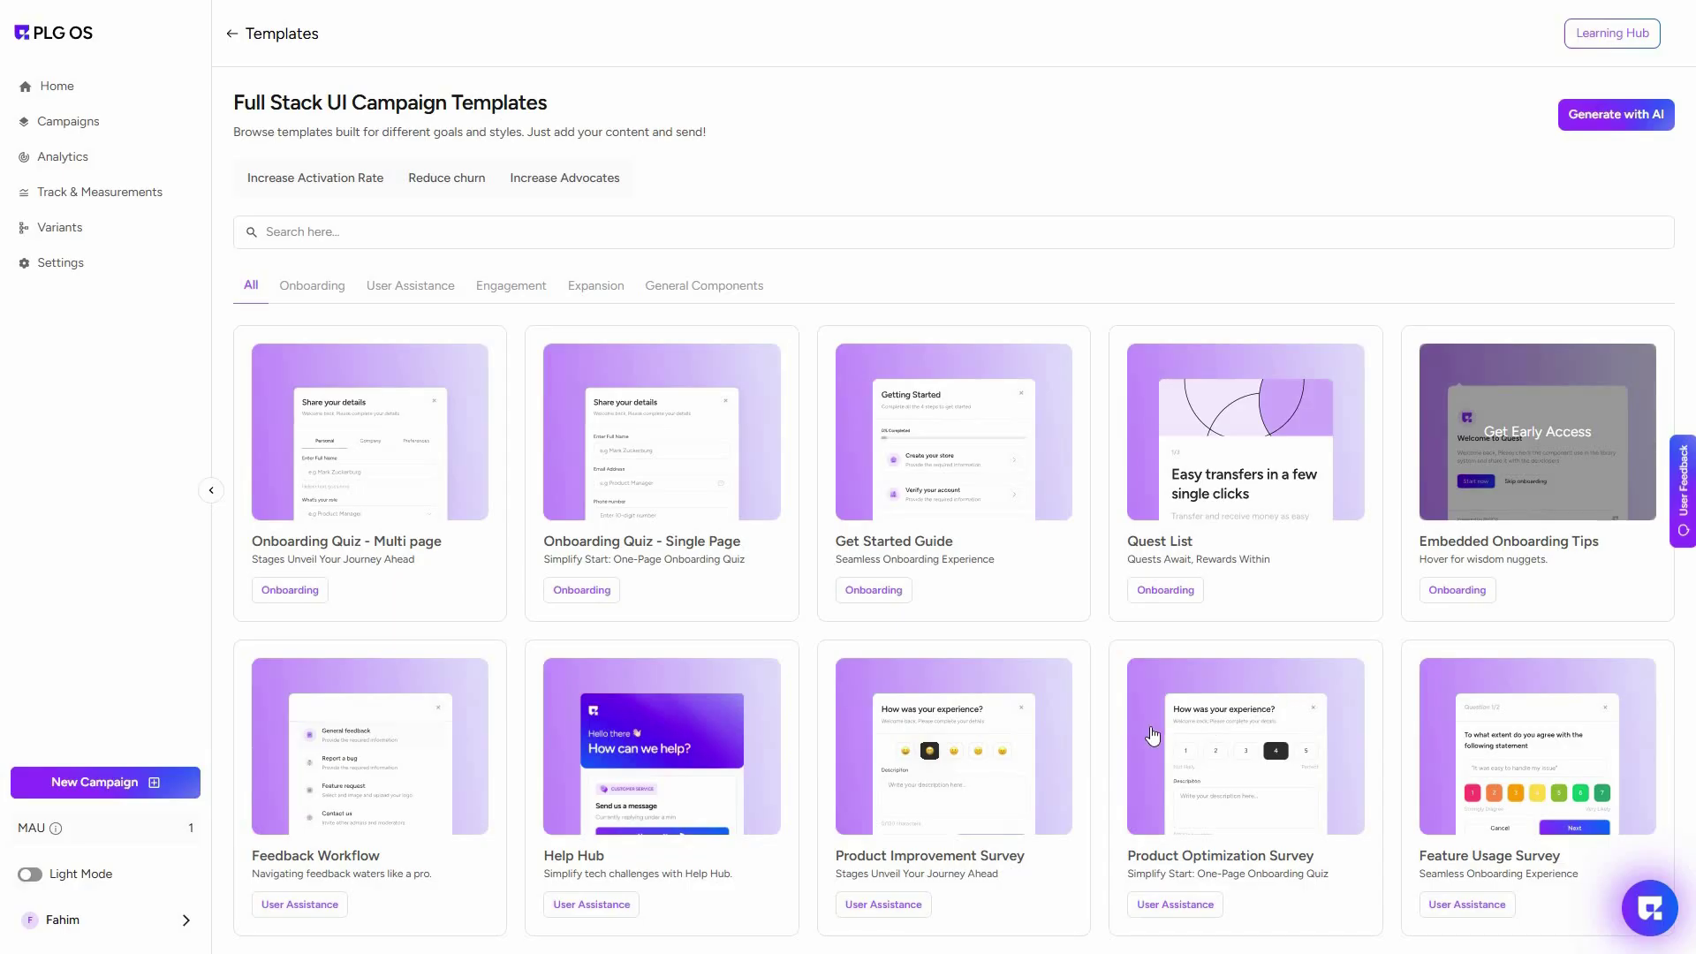
{"action": "scroll", "coordinate": [1099, 506], "scroll_direction": "down", "scroll_amount": 2}
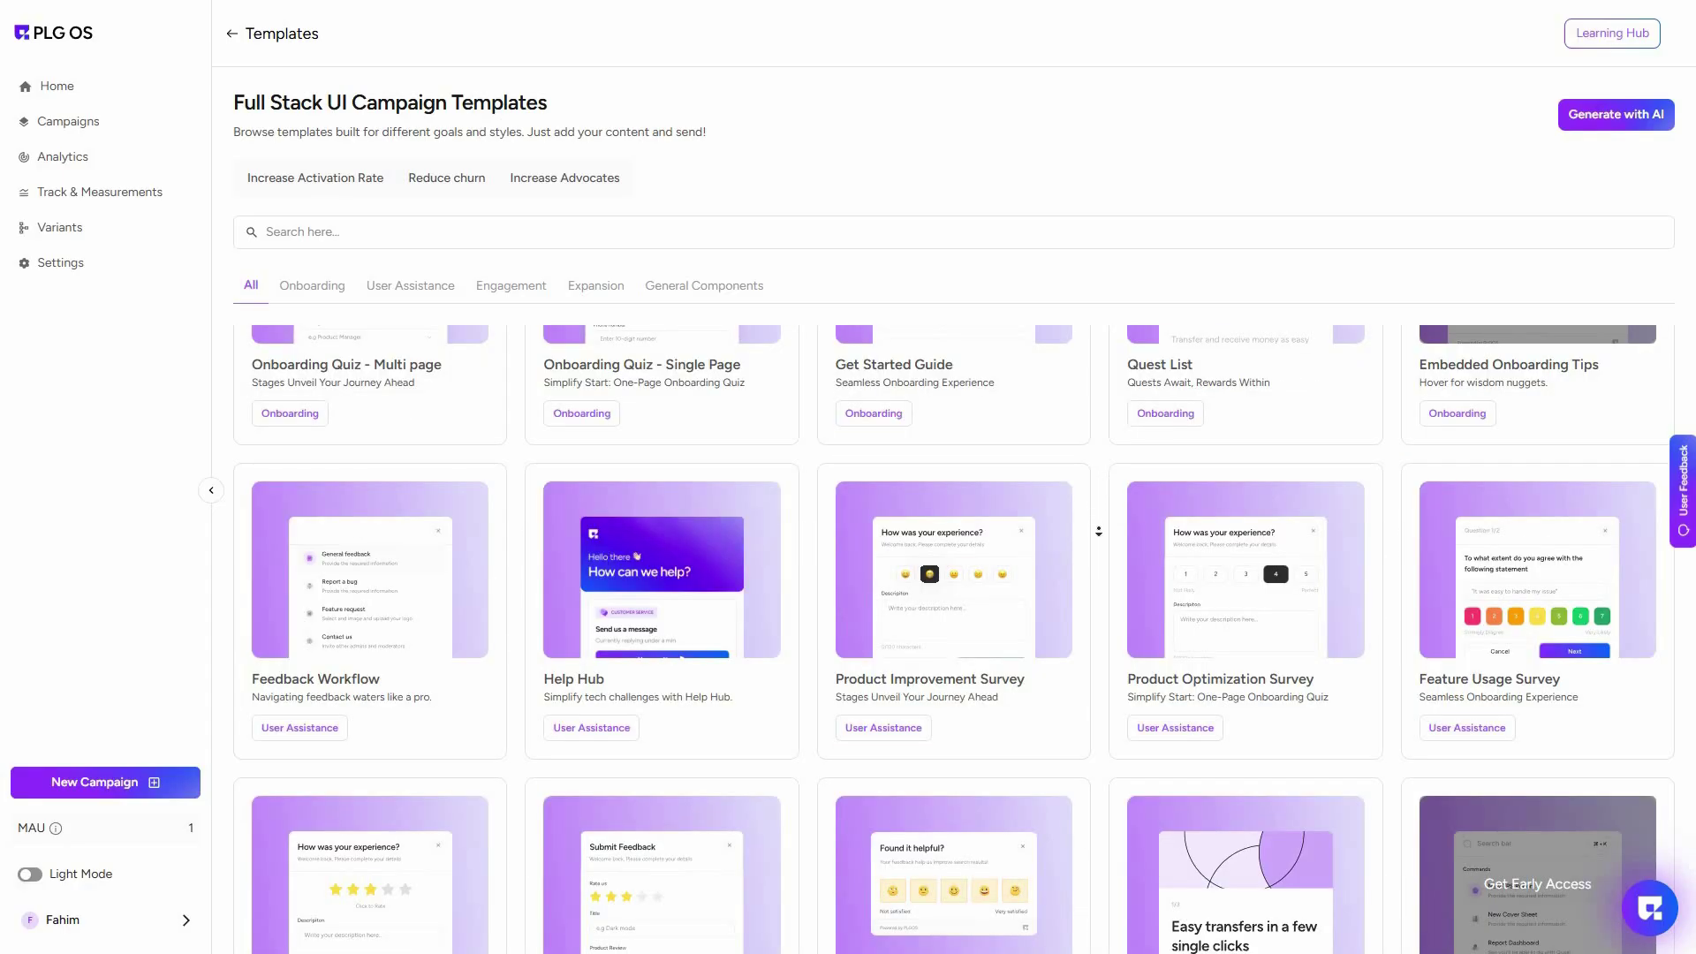
{"action": "scroll", "coordinate": [1098, 531], "scroll_direction": "down", "scroll_amount": 5}
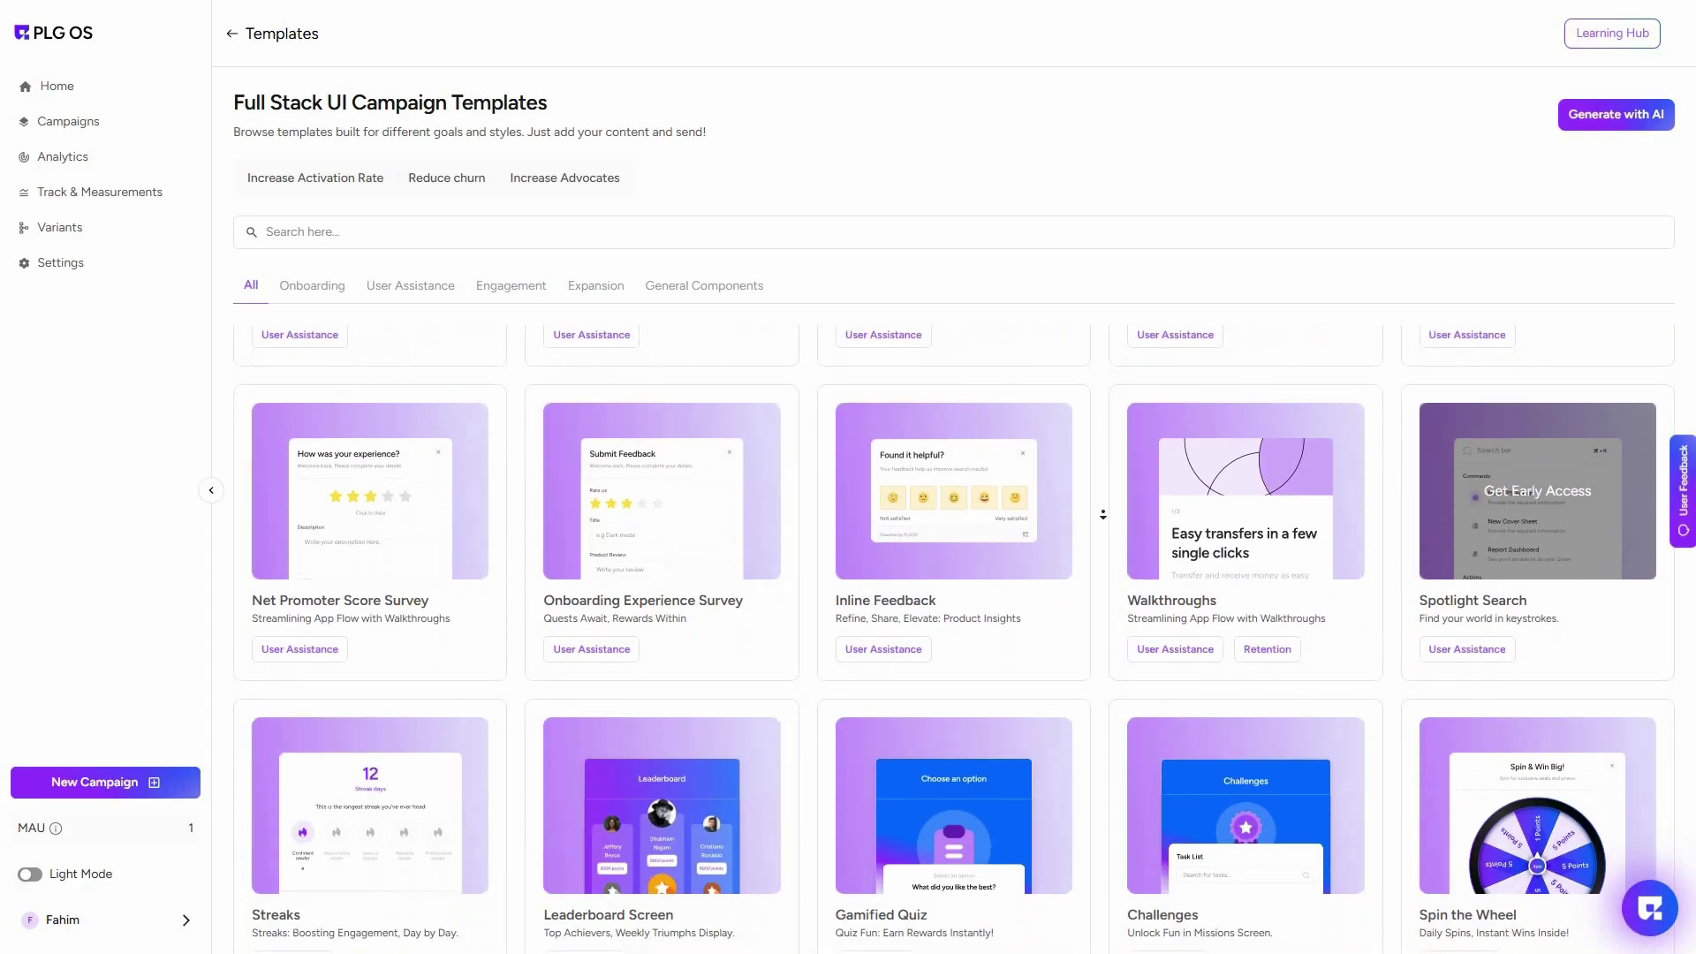
{"action": "scroll", "coordinate": [1102, 514], "scroll_direction": "down", "scroll_amount": 5}
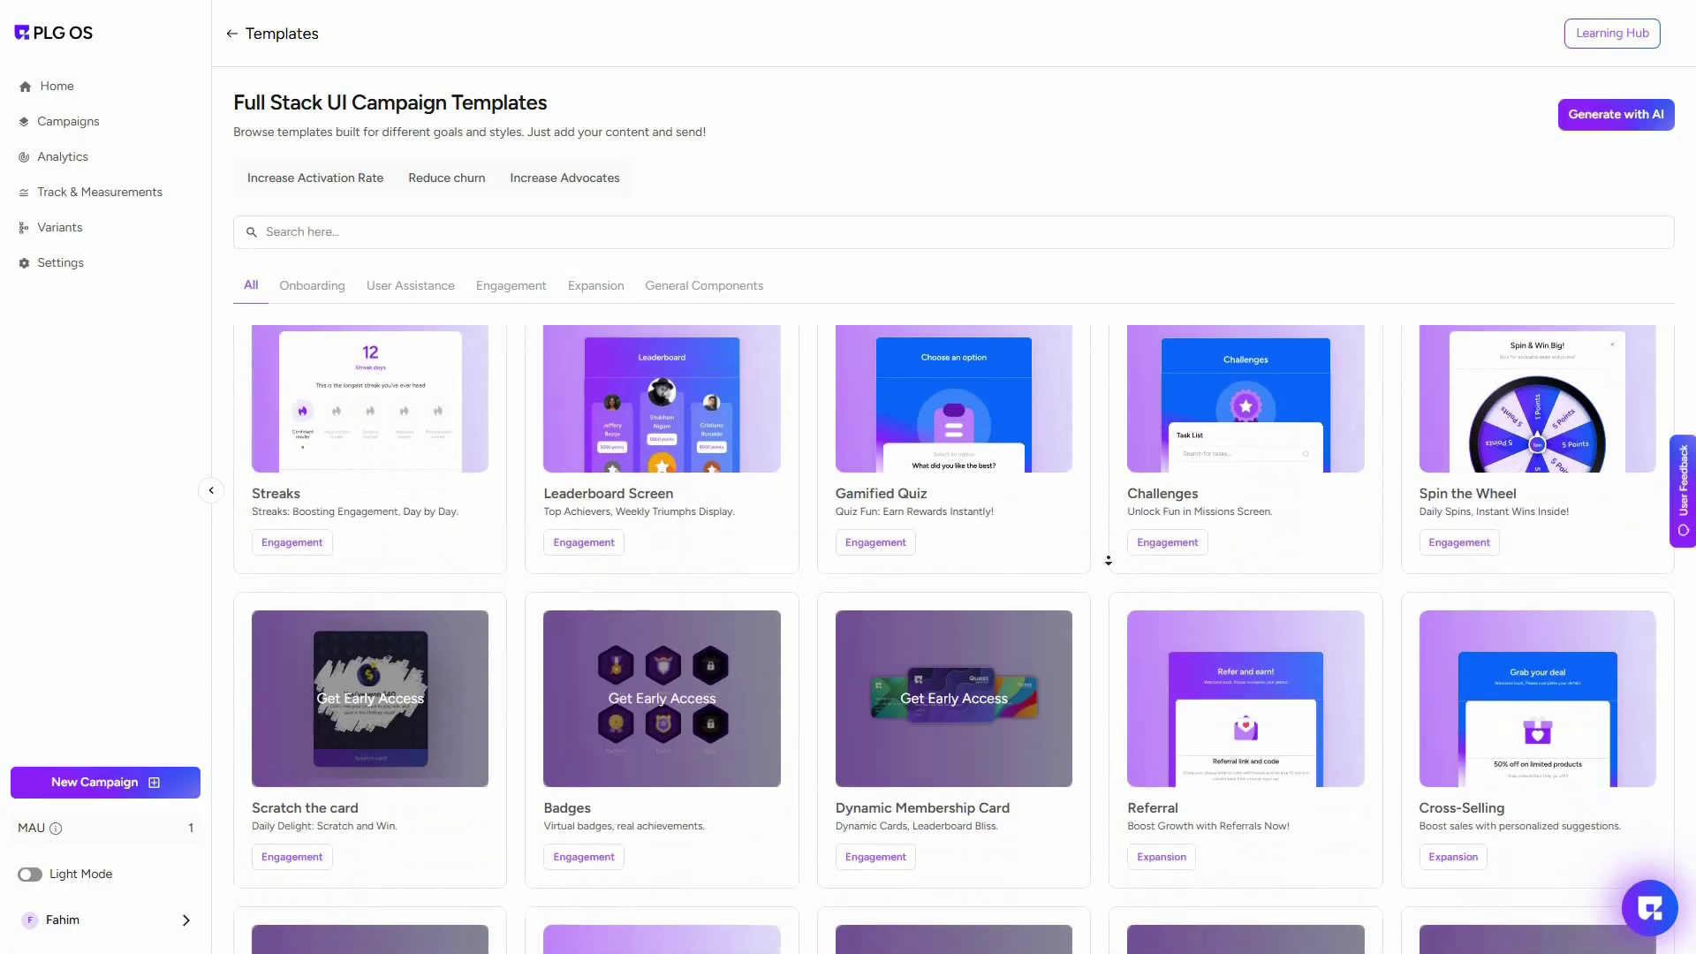
{"action": "scroll", "coordinate": [474, 530], "scroll_direction": "up", "scroll_amount": 10}
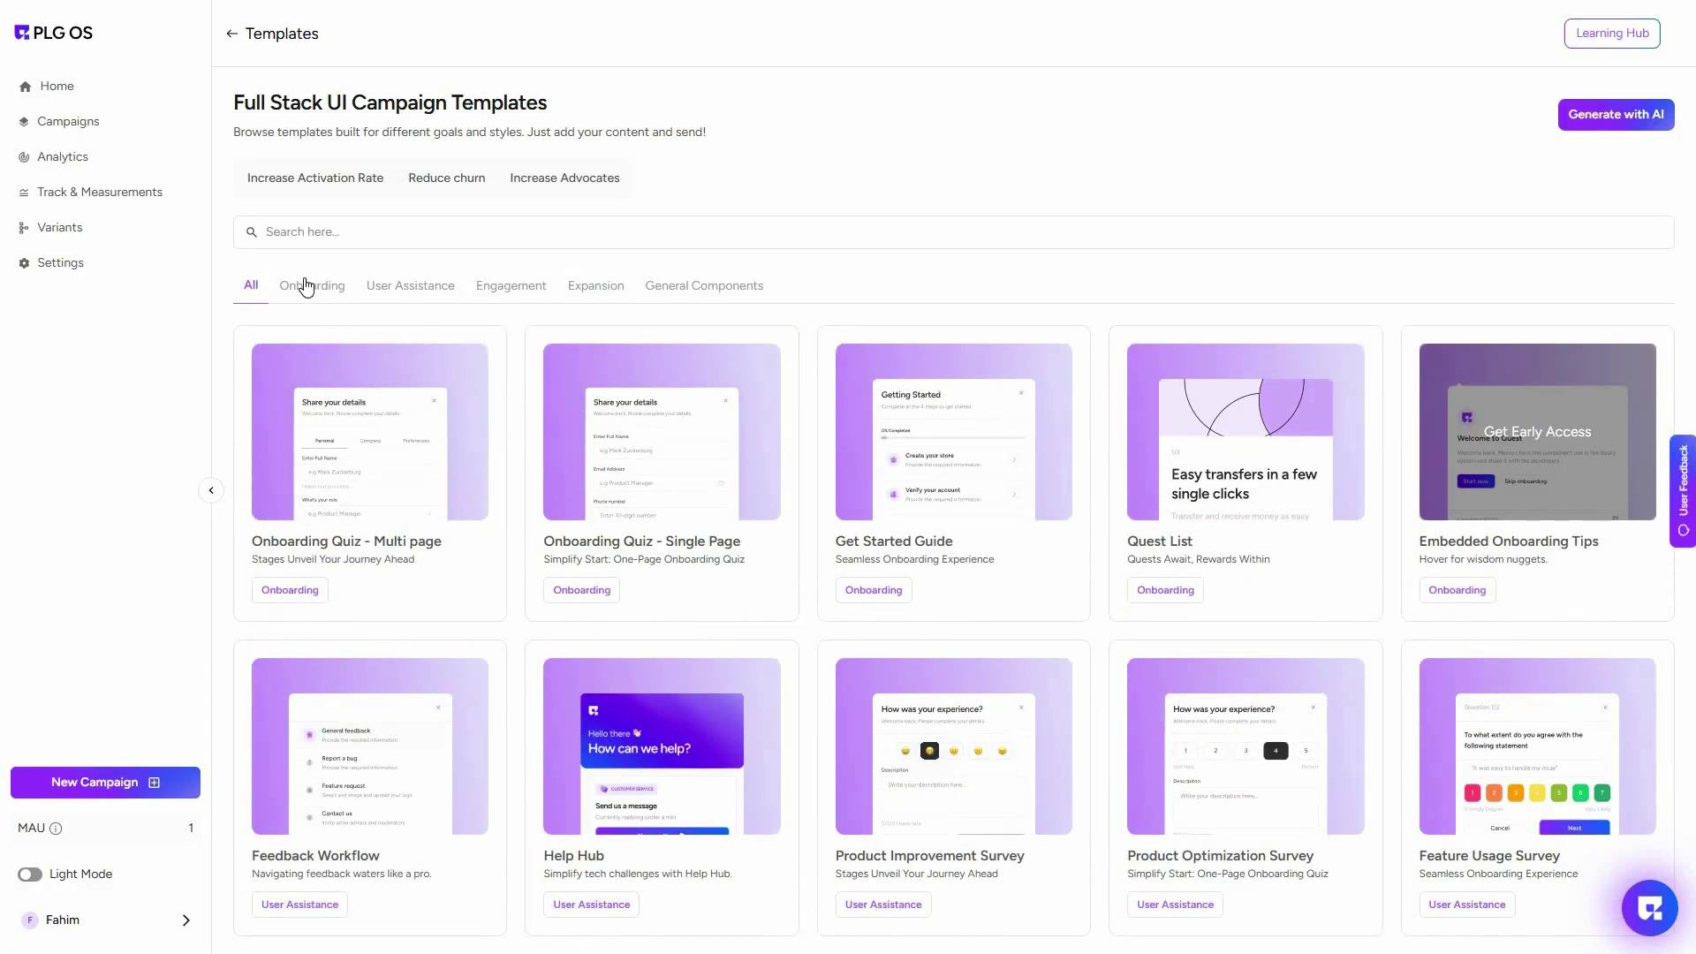
Step: Browse the Onboarding, User Assistance, Engagement, Expansion and General Components template categories
{"action": "left_click", "coordinate": [318, 292]}
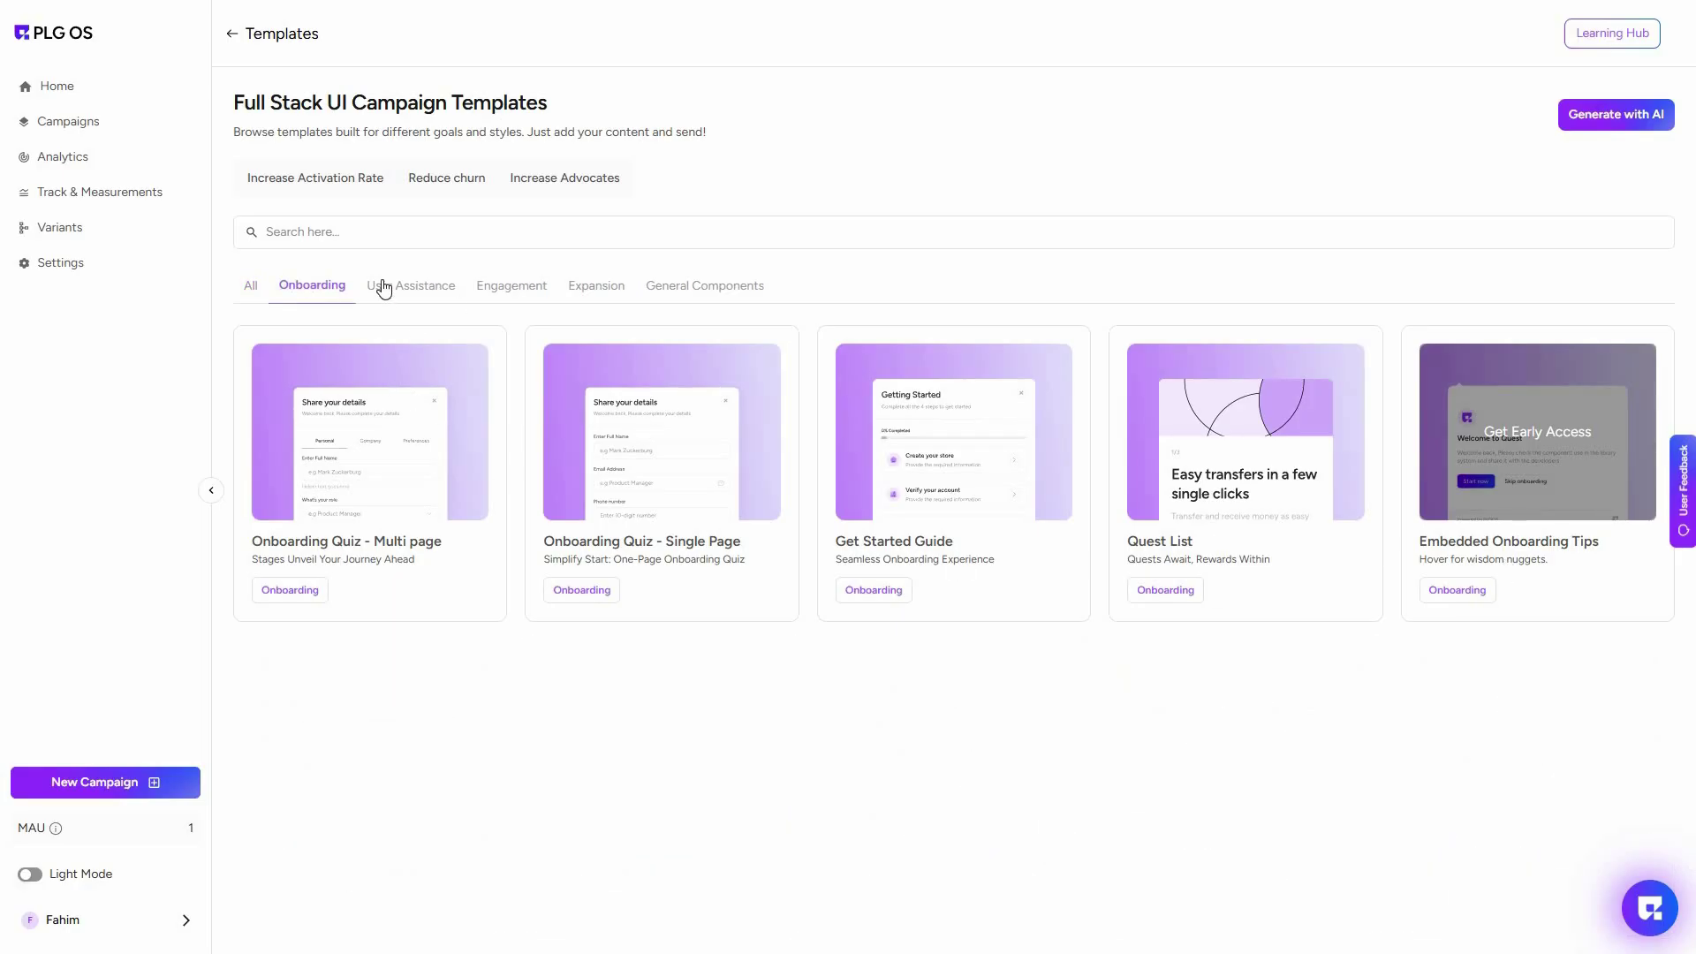
{"action": "left_click", "coordinate": [411, 286]}
{"action": "left_click", "coordinate": [512, 285]}
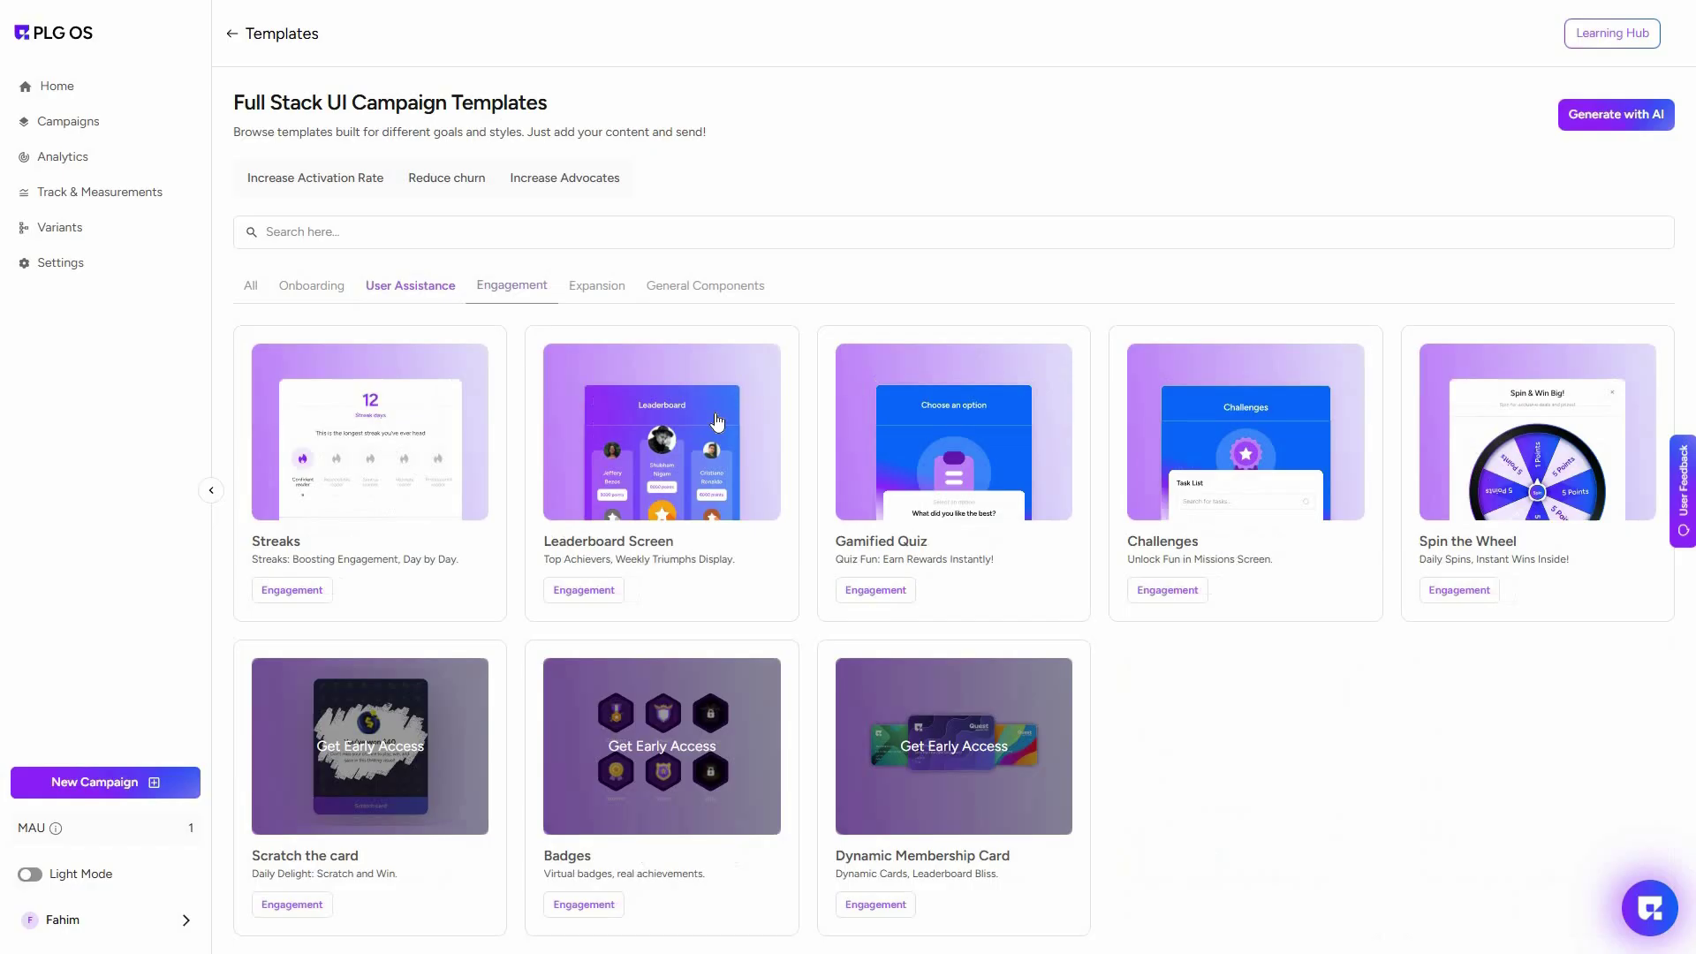
{"action": "left_click", "coordinate": [598, 284]}
{"action": "left_click", "coordinate": [702, 285]}
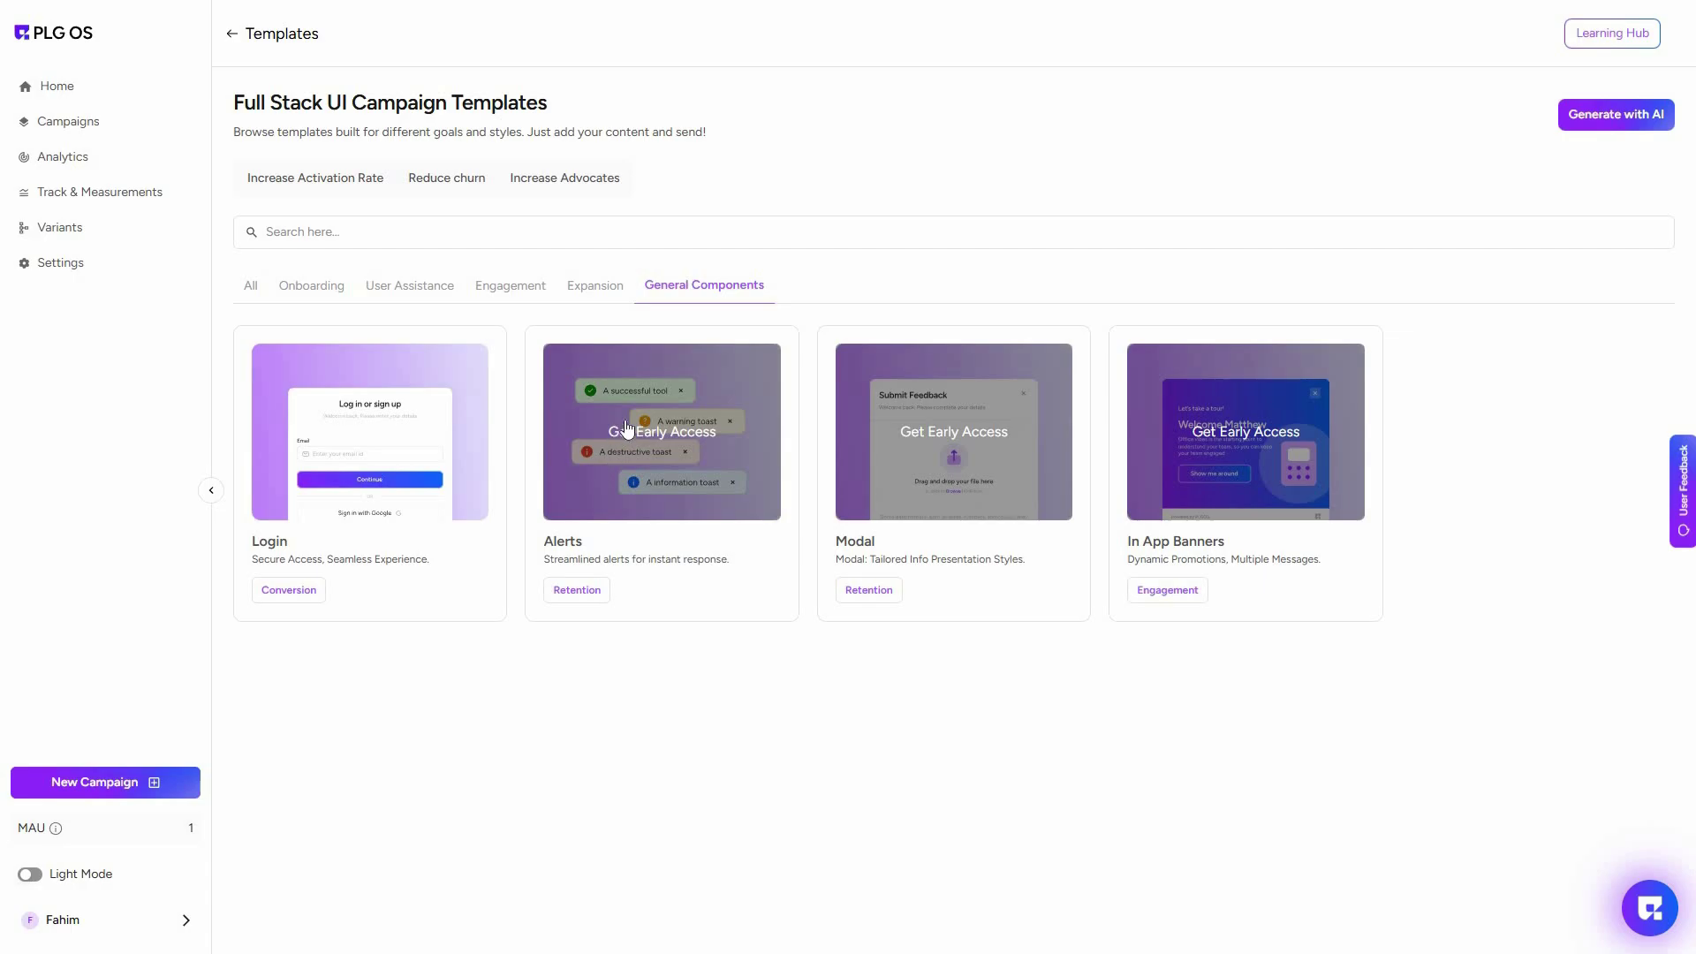
Step: Create a campaign from the Login template, keeping the prefilled title and description and adding no tags
{"action": "left_click", "coordinate": [393, 450]}
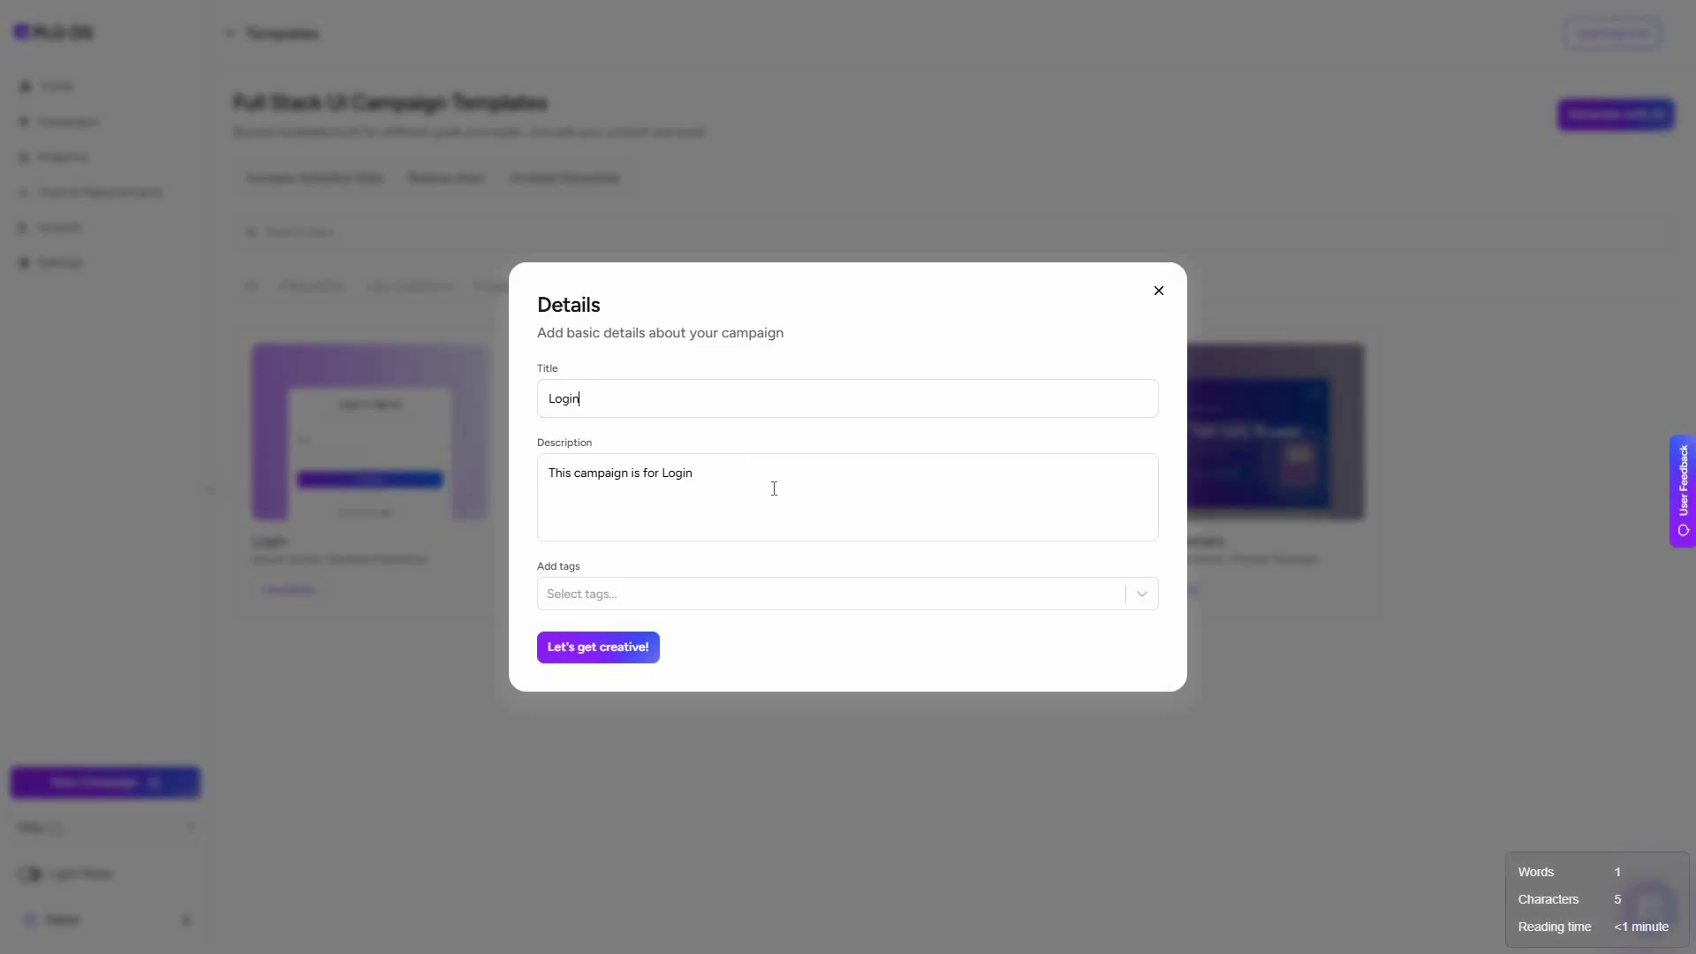
{"action": "left_click", "coordinate": [724, 606]}
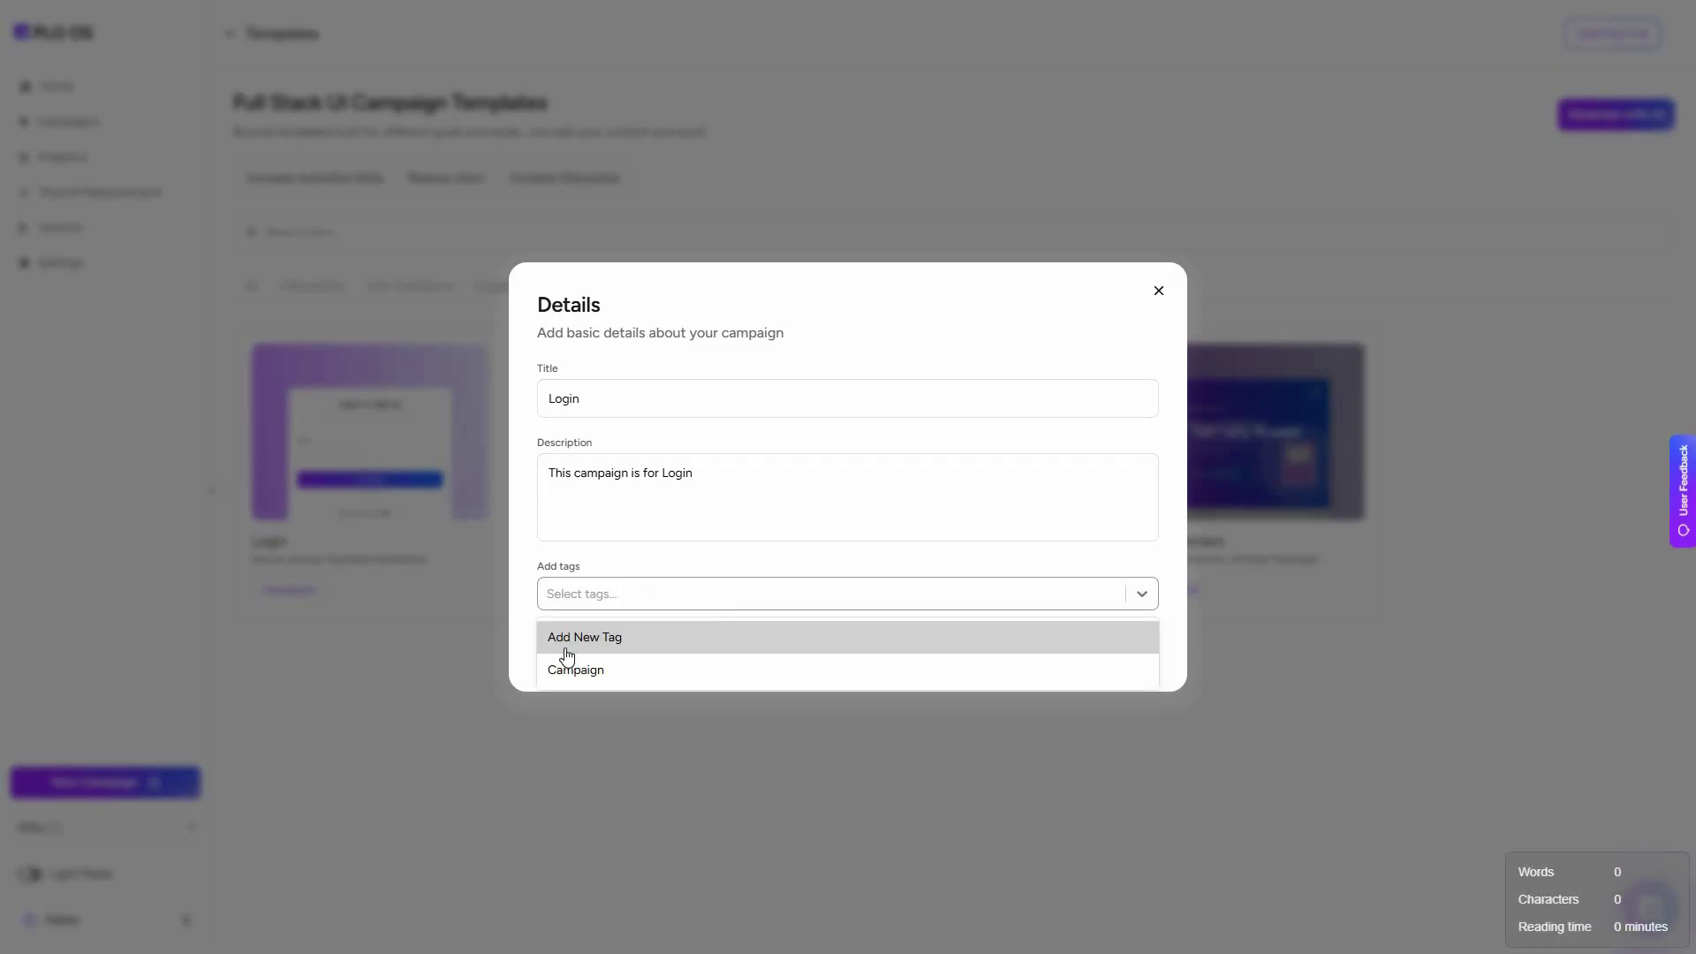
{"action": "left_click", "coordinate": [615, 647]}
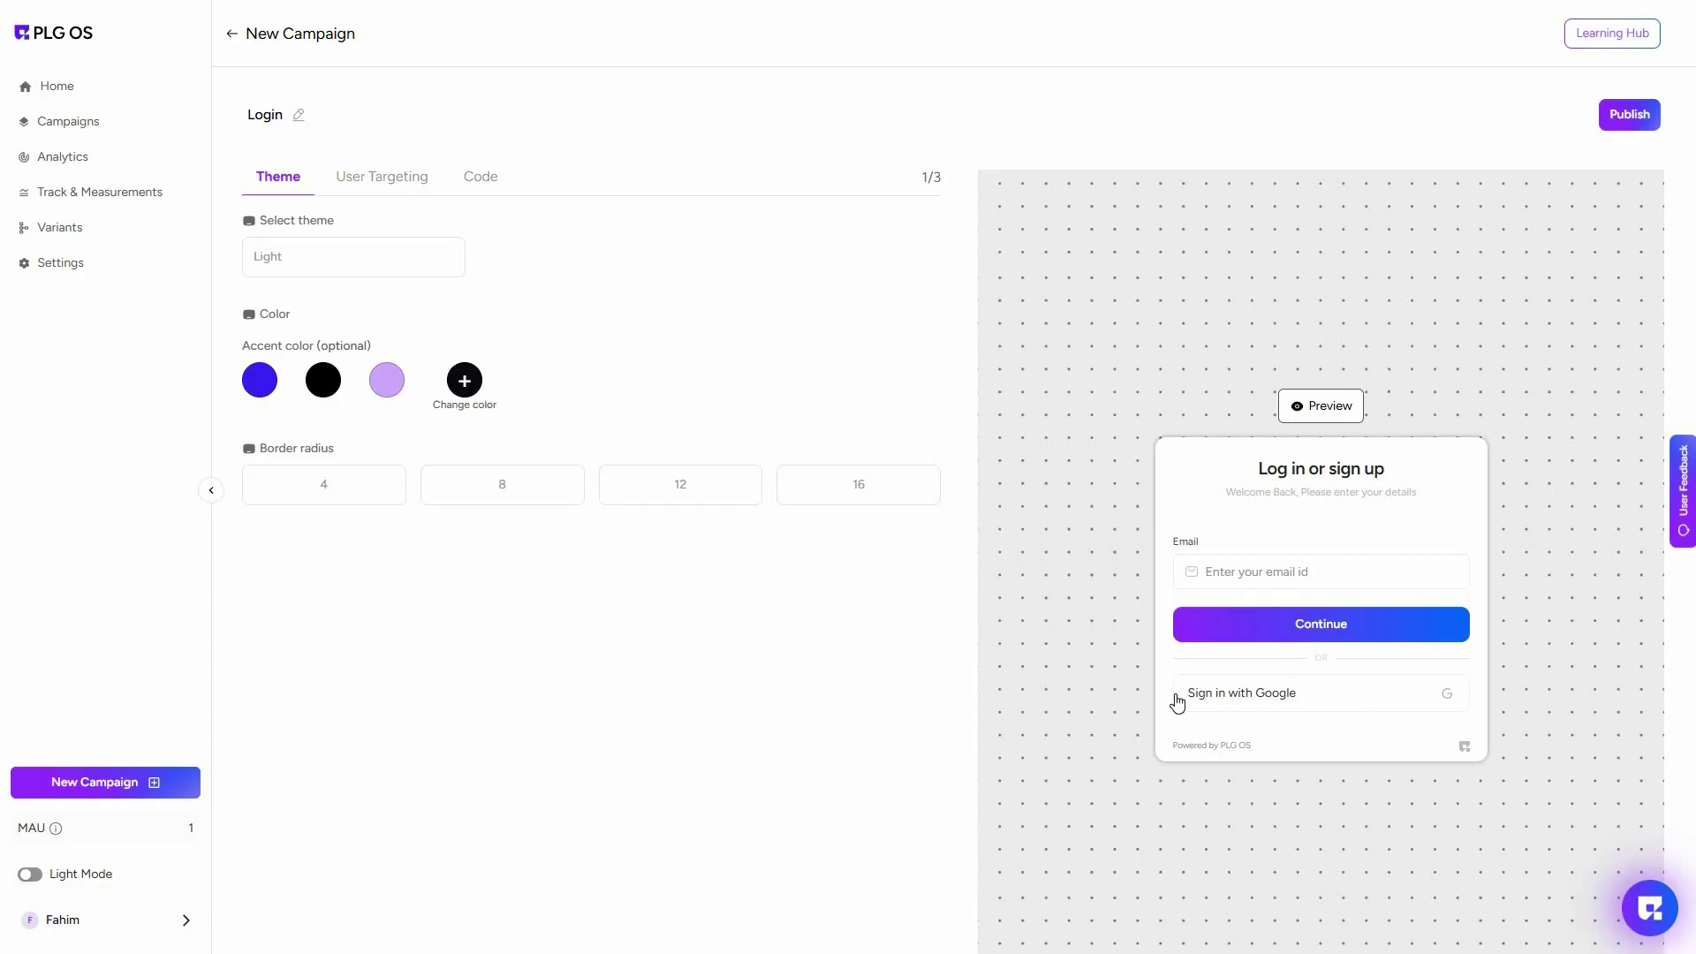
Step: Check the Login campaign's theme selection and enable user targeting
{"action": "left_click", "coordinate": [304, 262]}
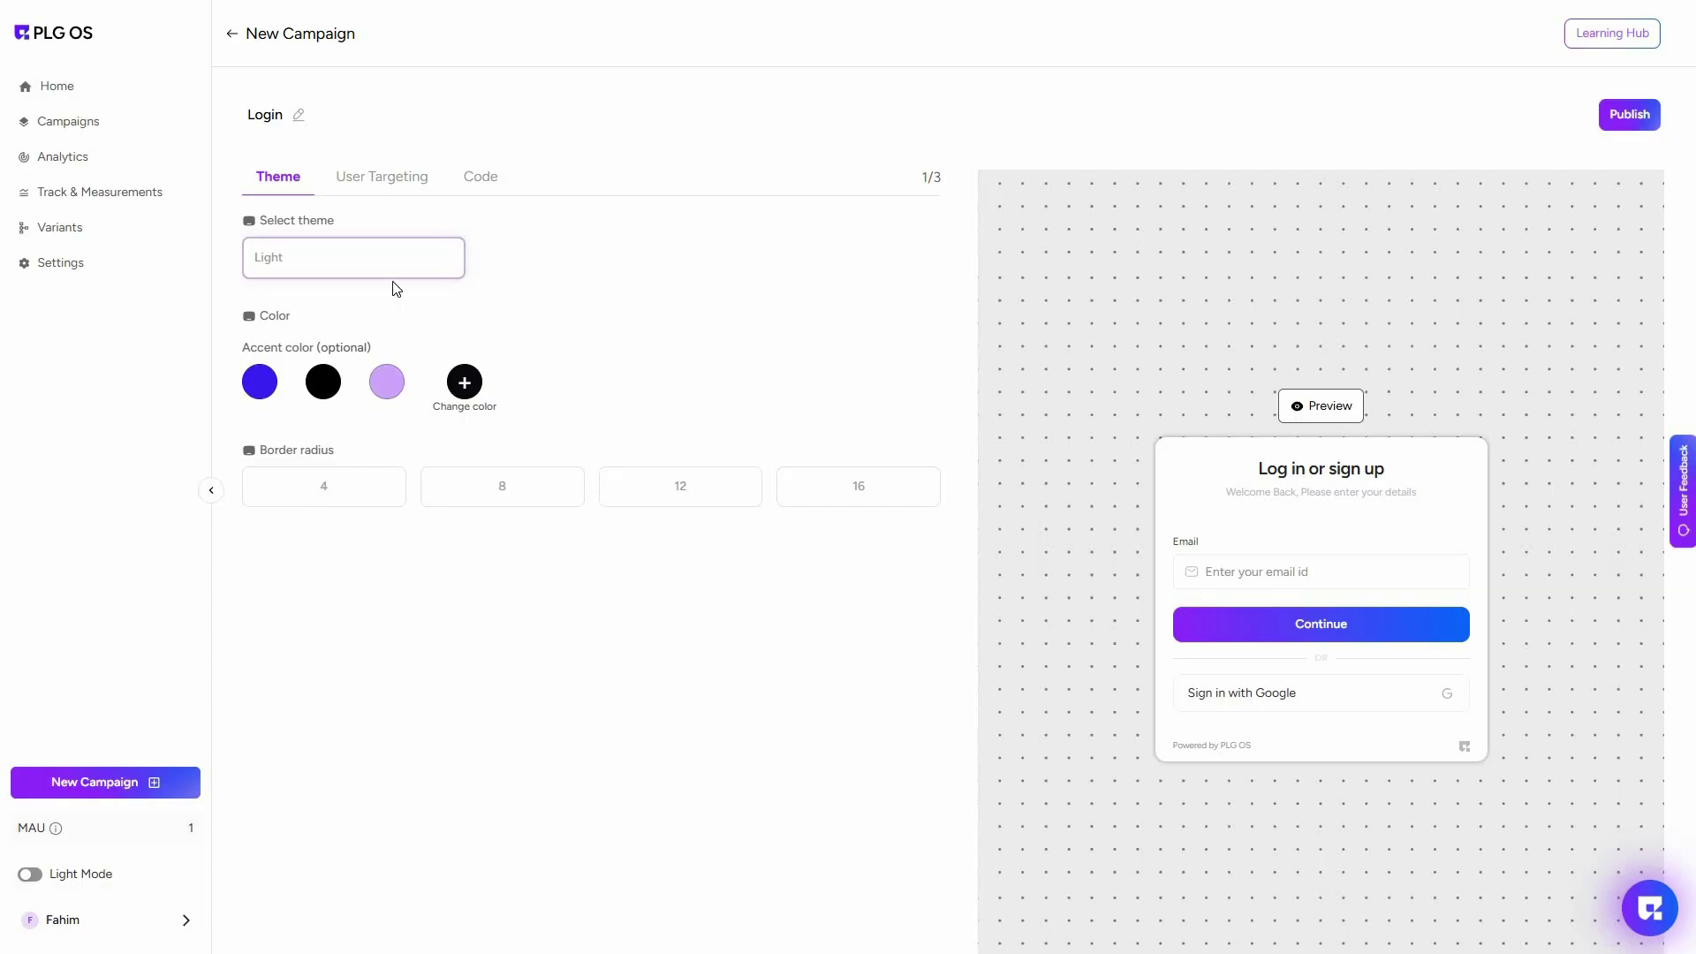
{"action": "left_click", "coordinate": [375, 179]}
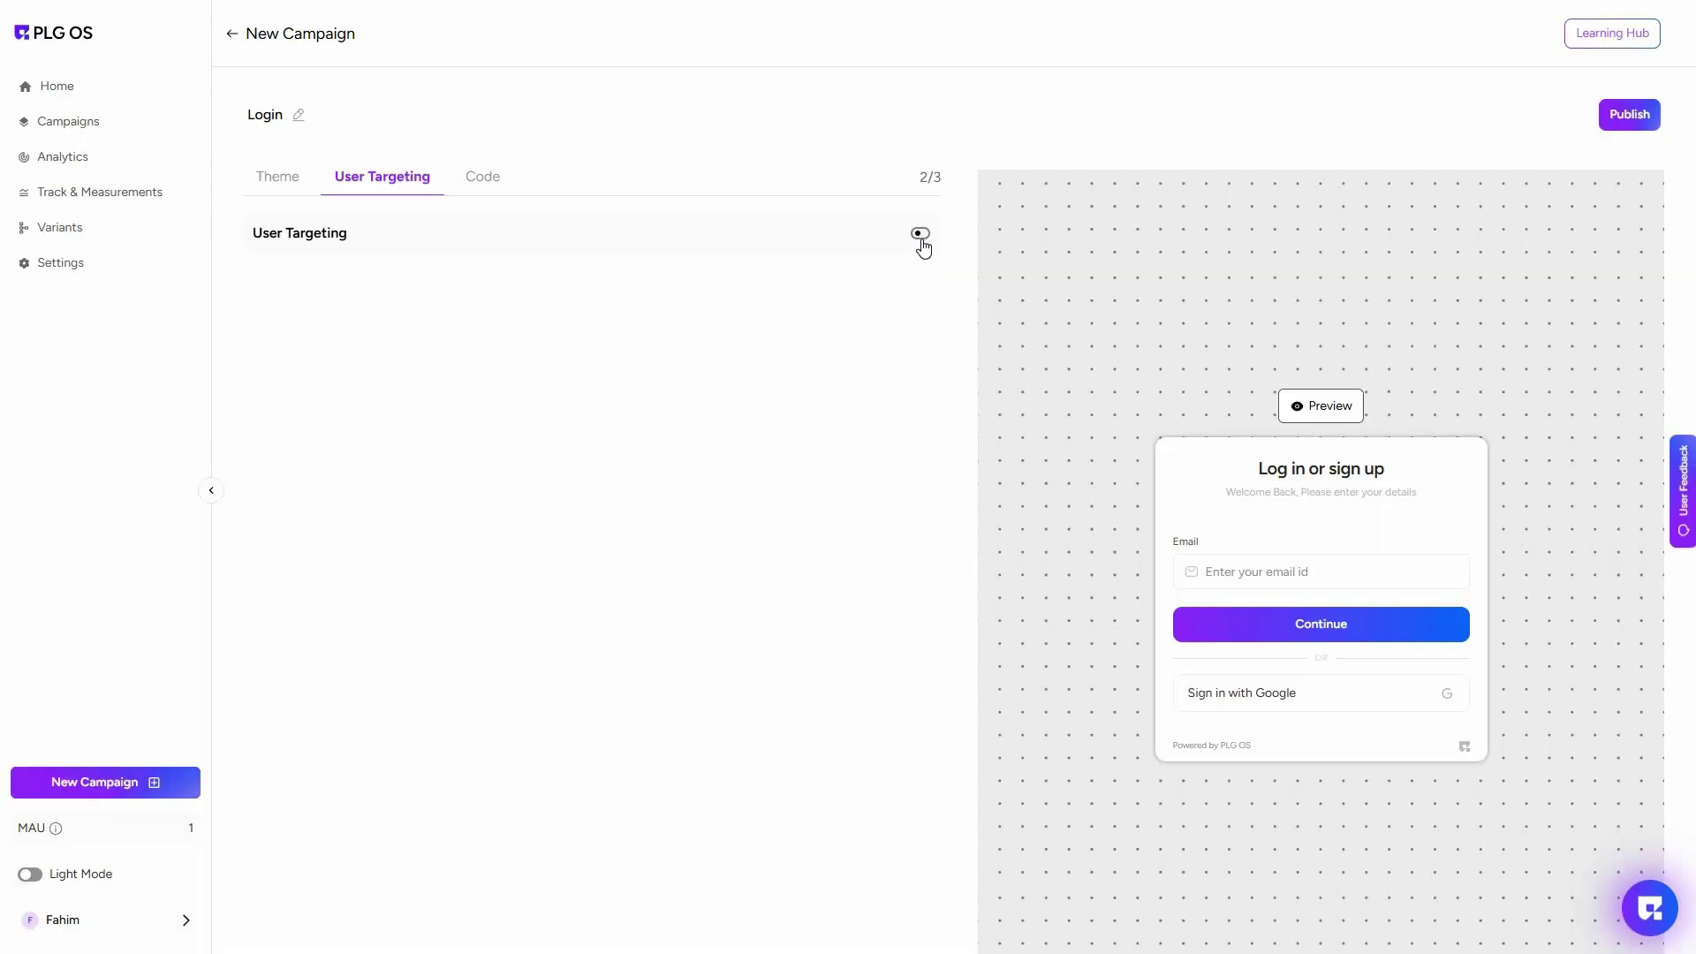
{"action": "left_click", "coordinate": [921, 239]}
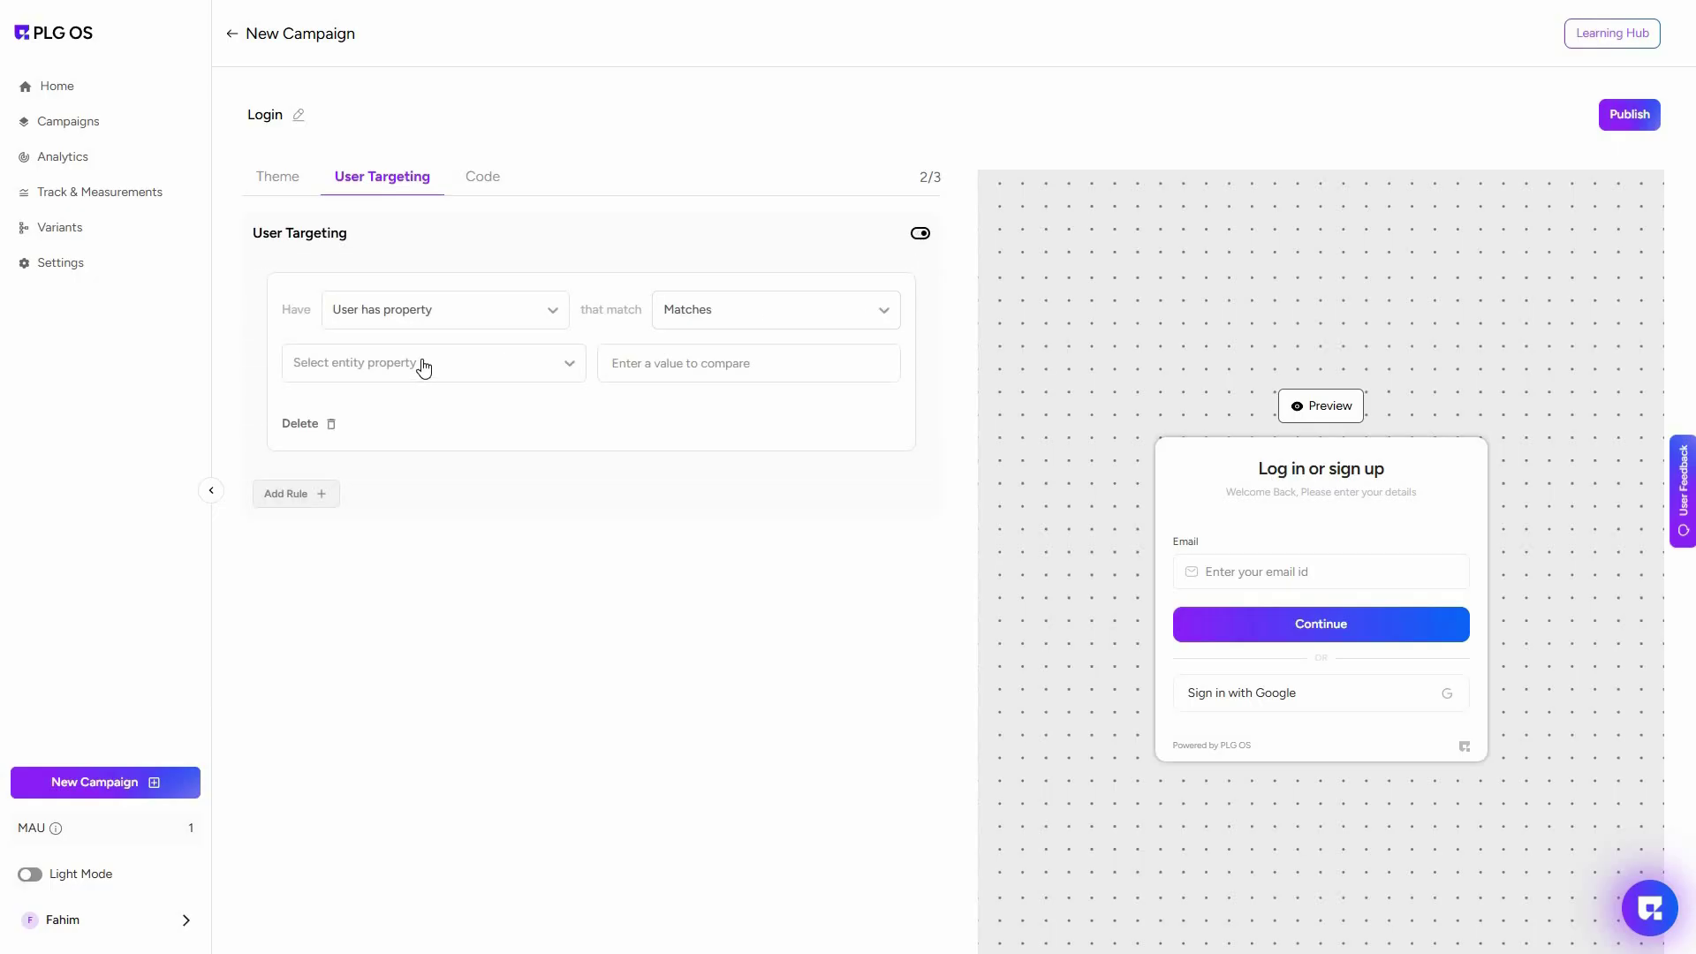
Step: Examine the condition types, match operators and entity properties available for the first targeting rule
{"action": "left_click", "coordinate": [427, 365]}
{"action": "left_click", "coordinate": [433, 310]}
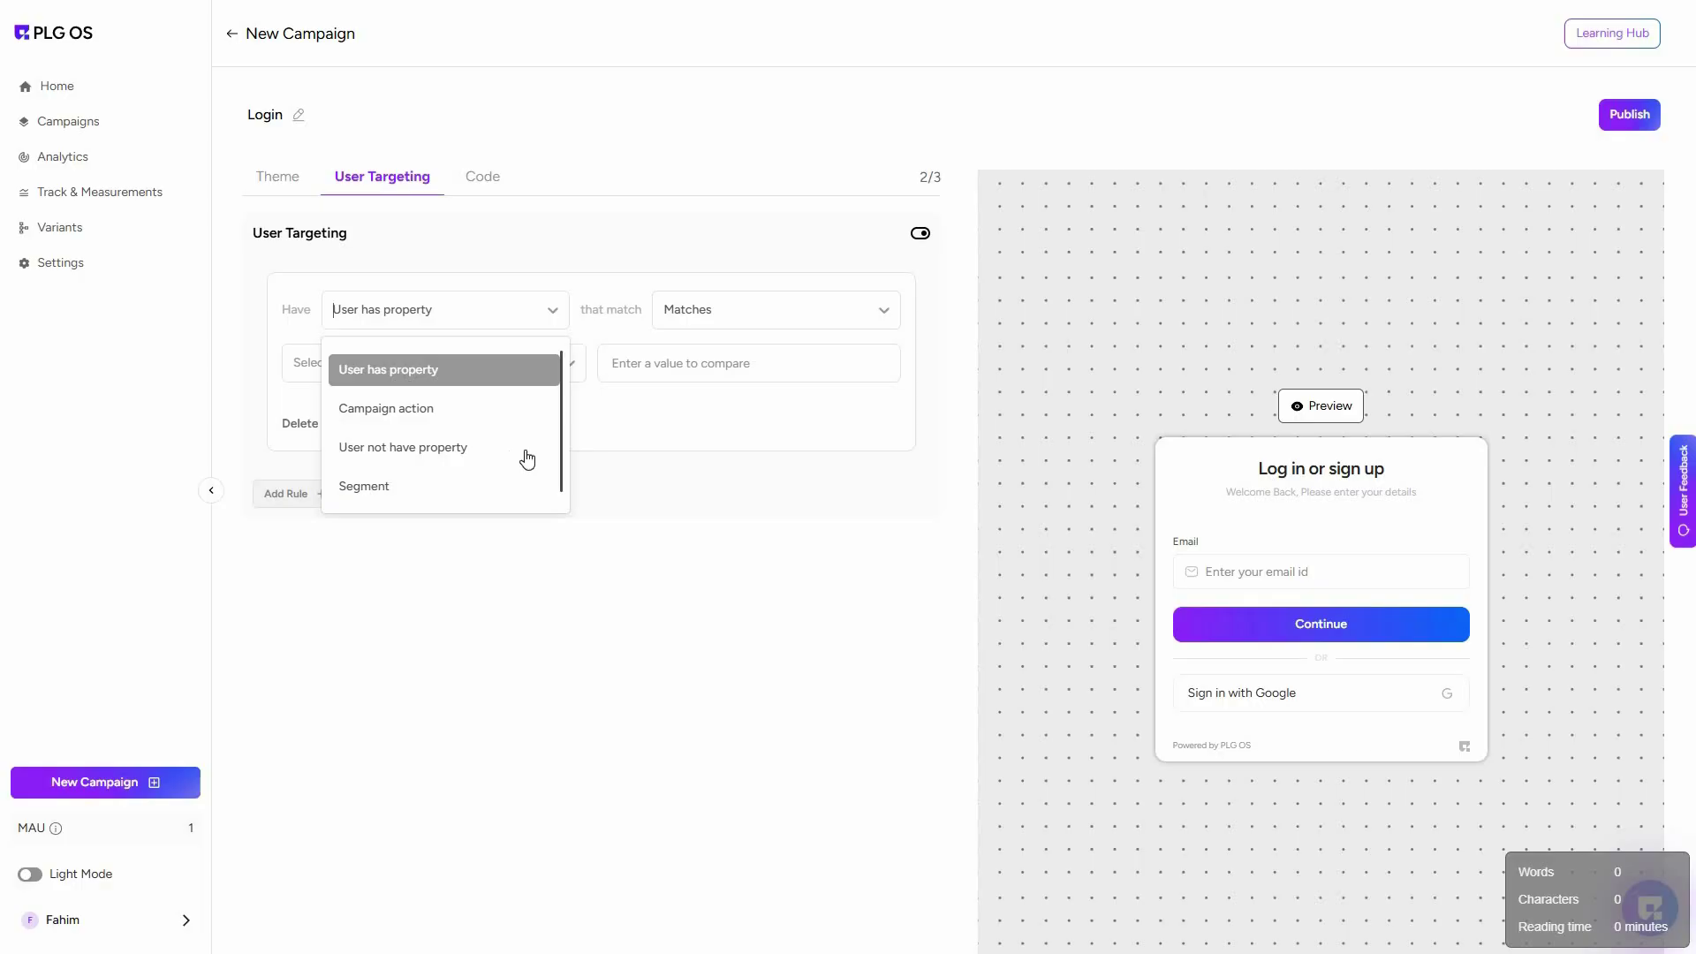
{"action": "scroll", "coordinate": [416, 453], "scroll_direction": "down", "scroll_amount": 1}
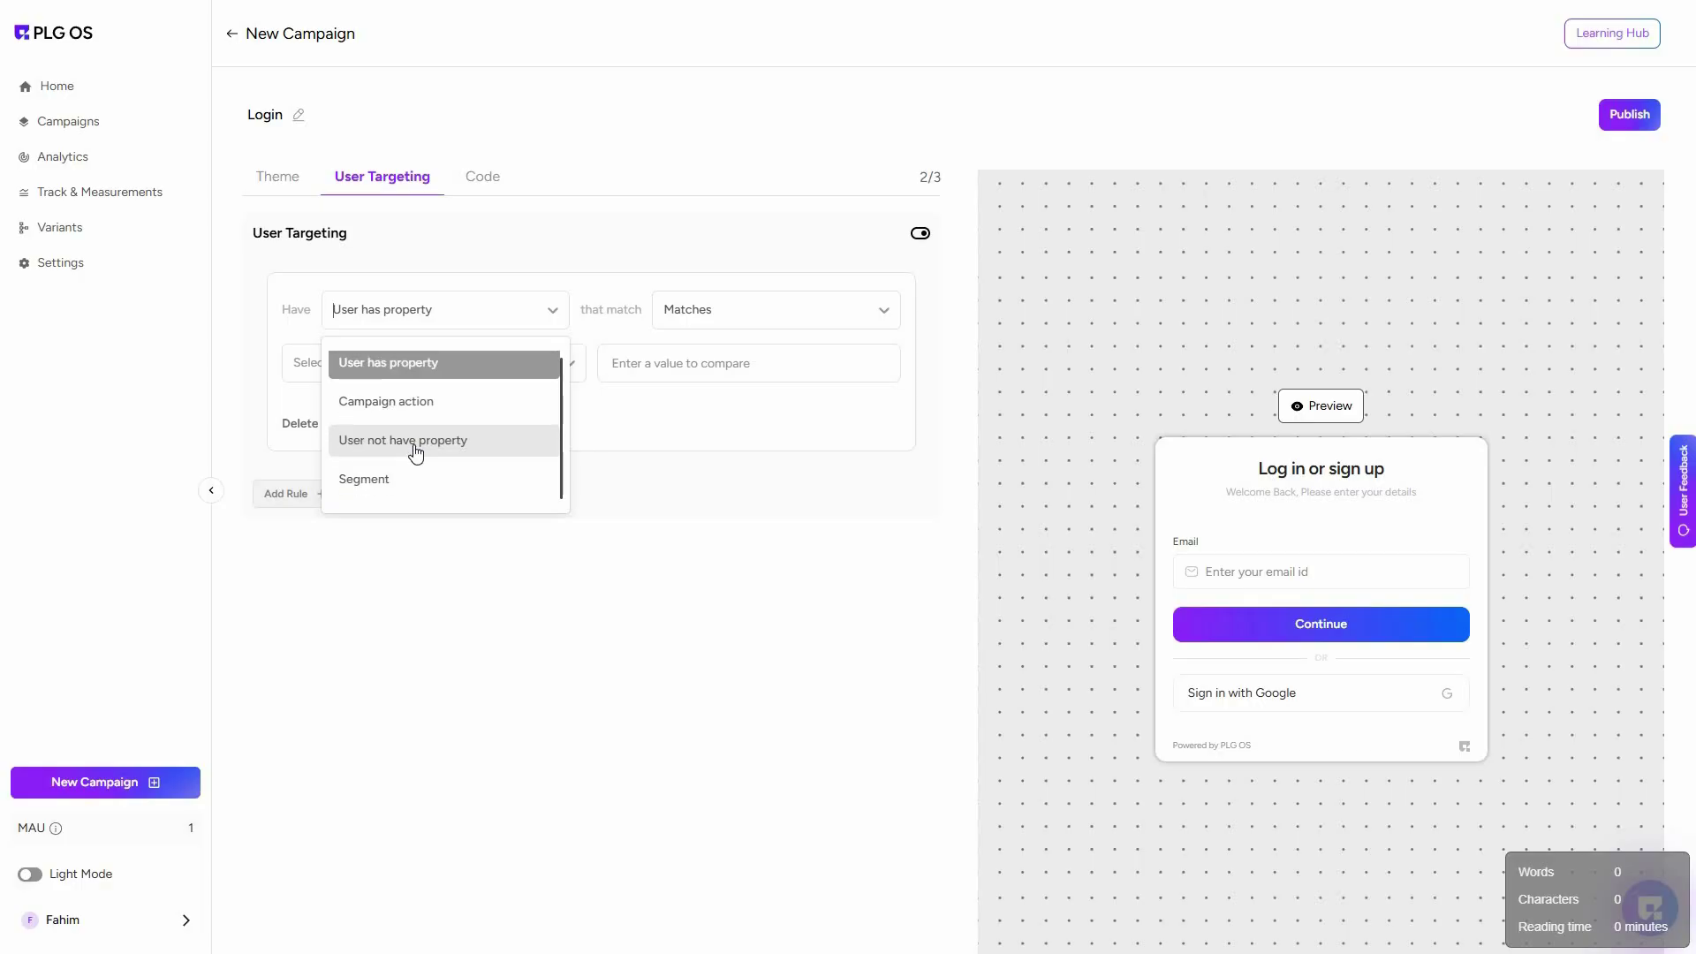
{"action": "left_click", "coordinate": [606, 309]}
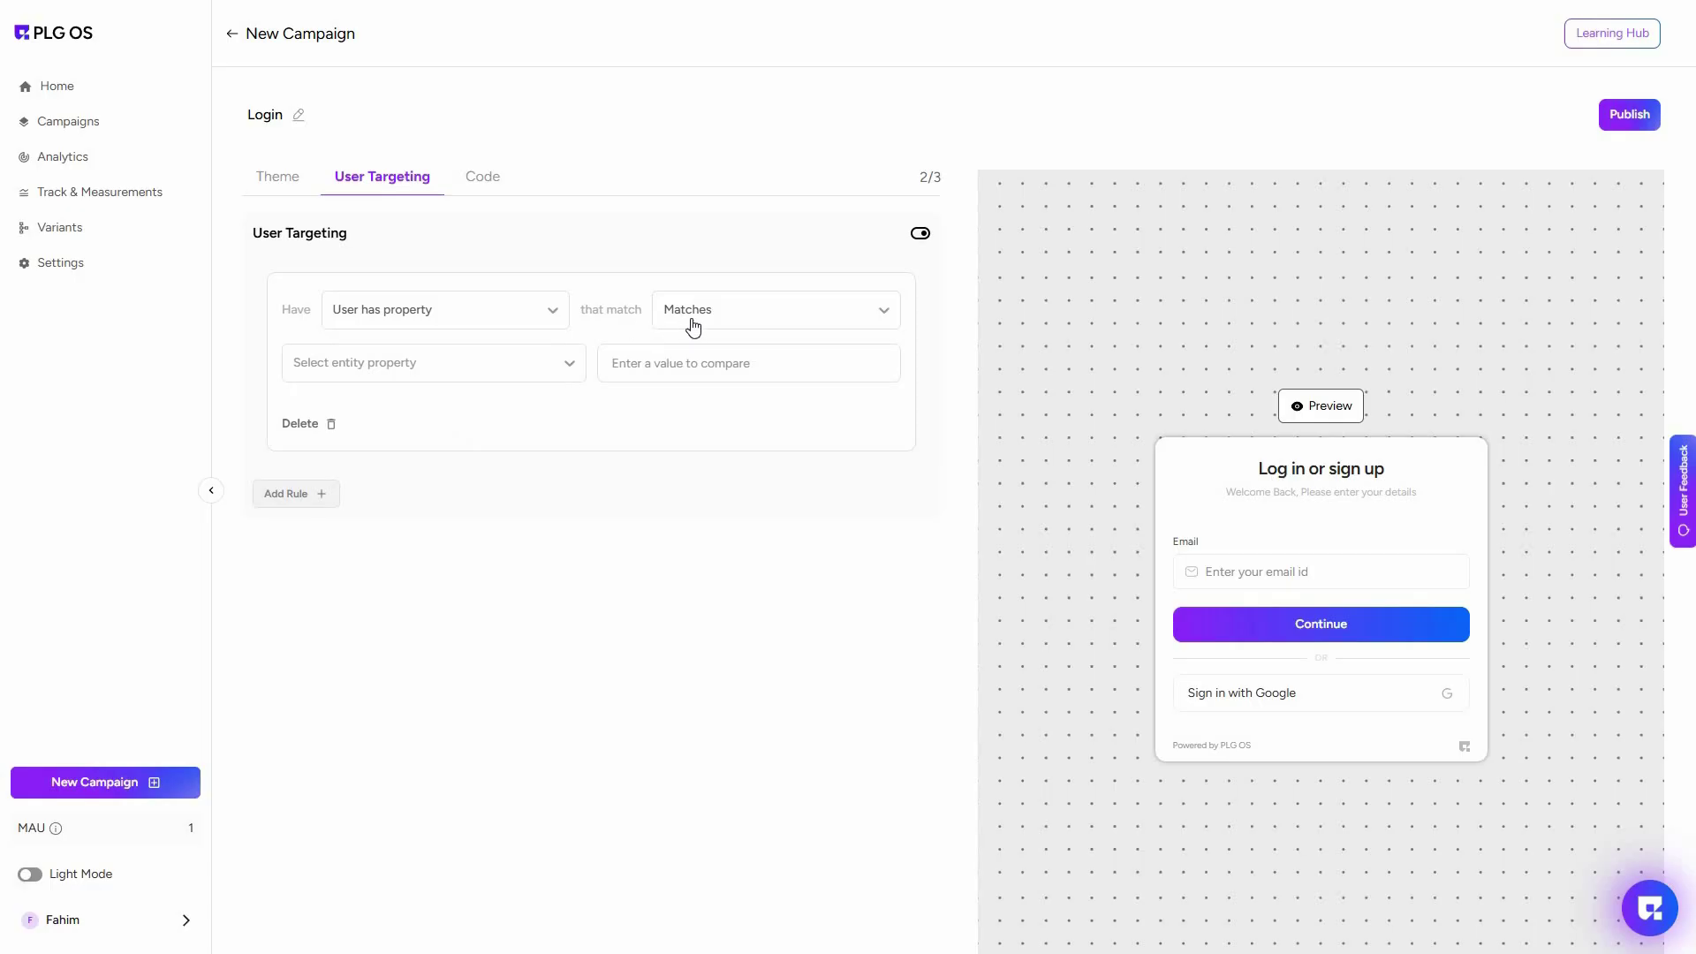
{"action": "left_click", "coordinate": [733, 315]}
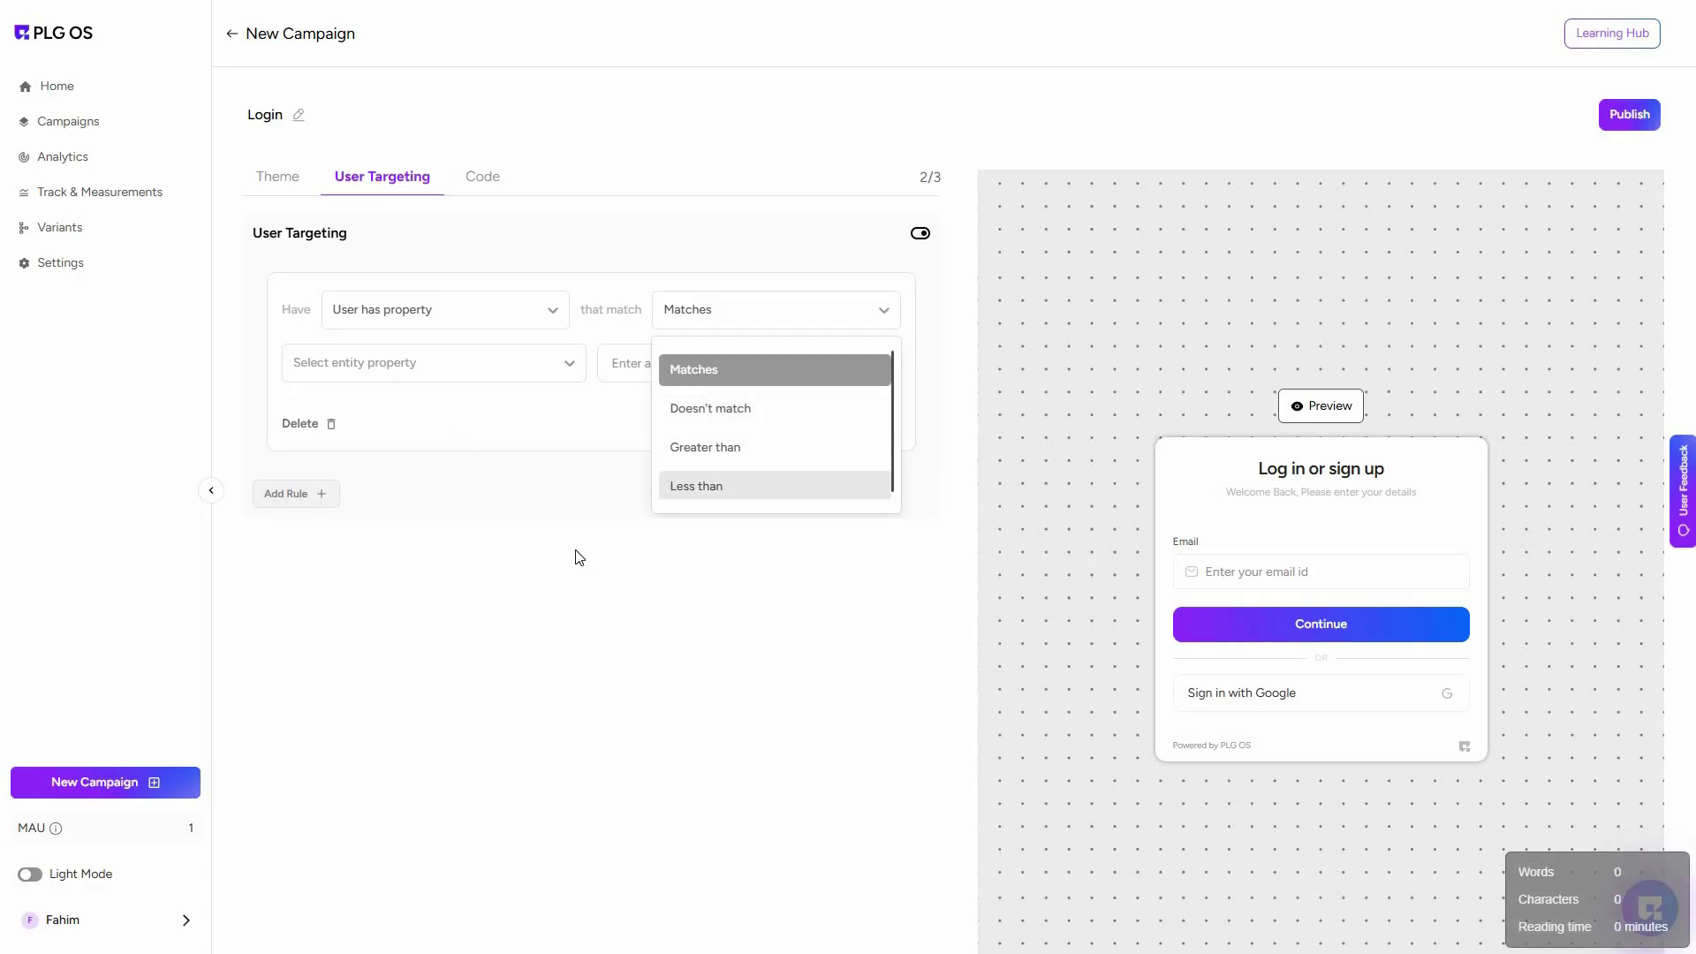
{"action": "left_click", "coordinate": [568, 519]}
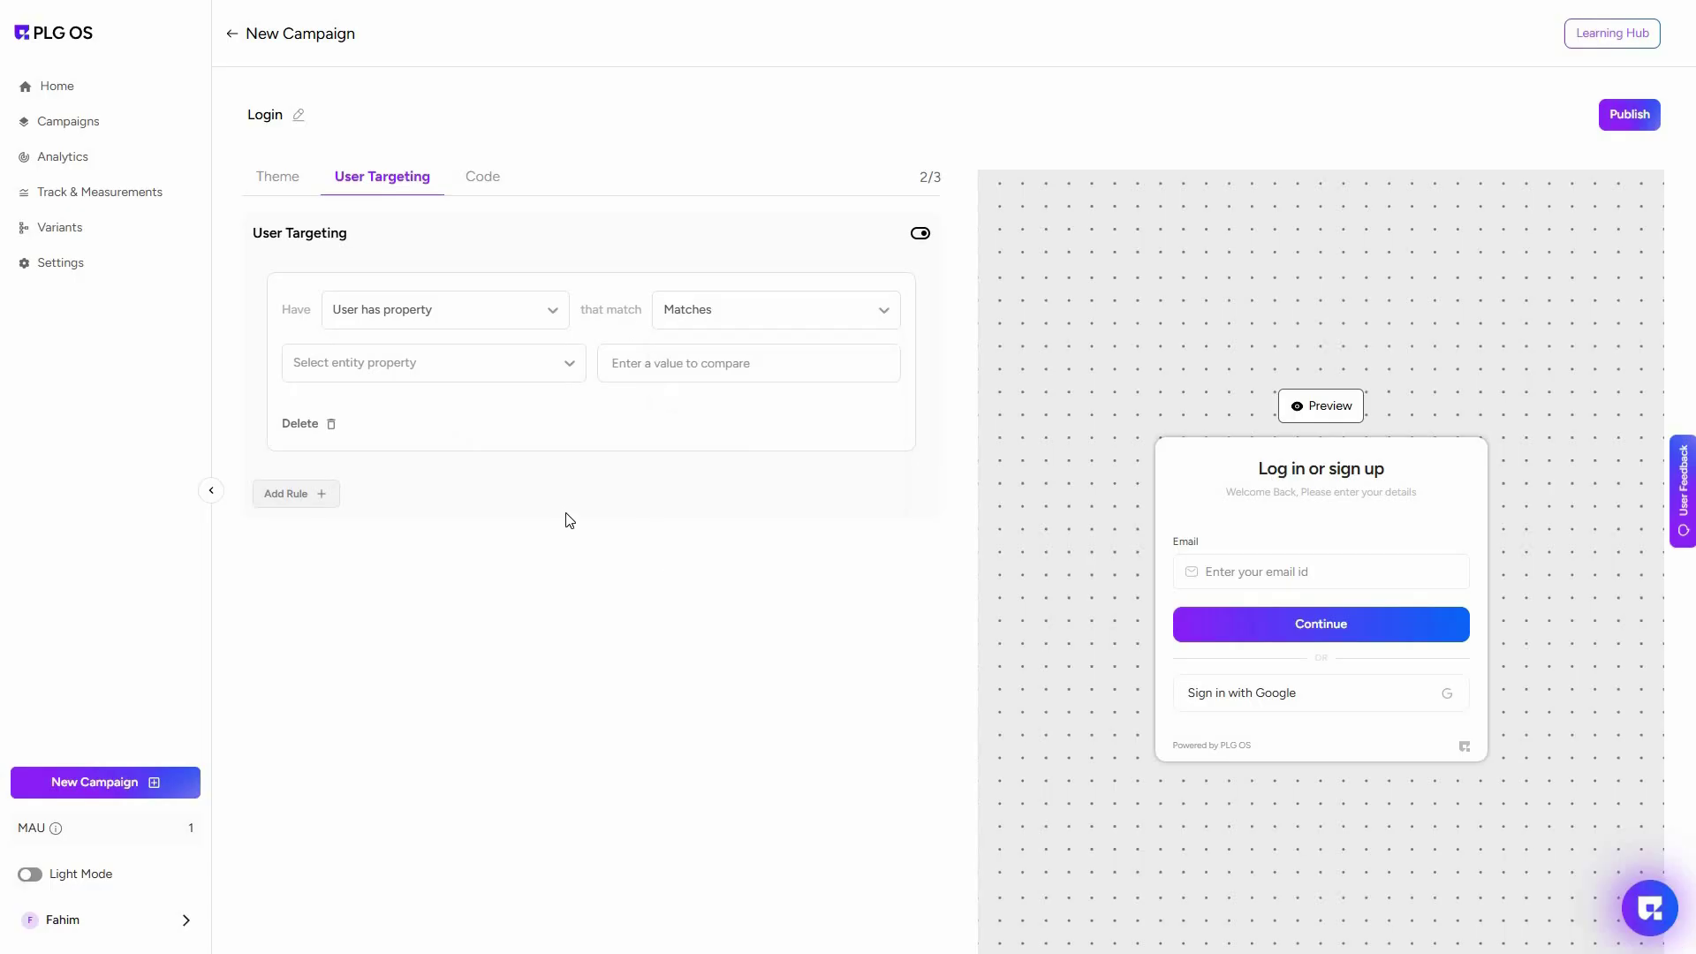
{"action": "left_click", "coordinate": [448, 378]}
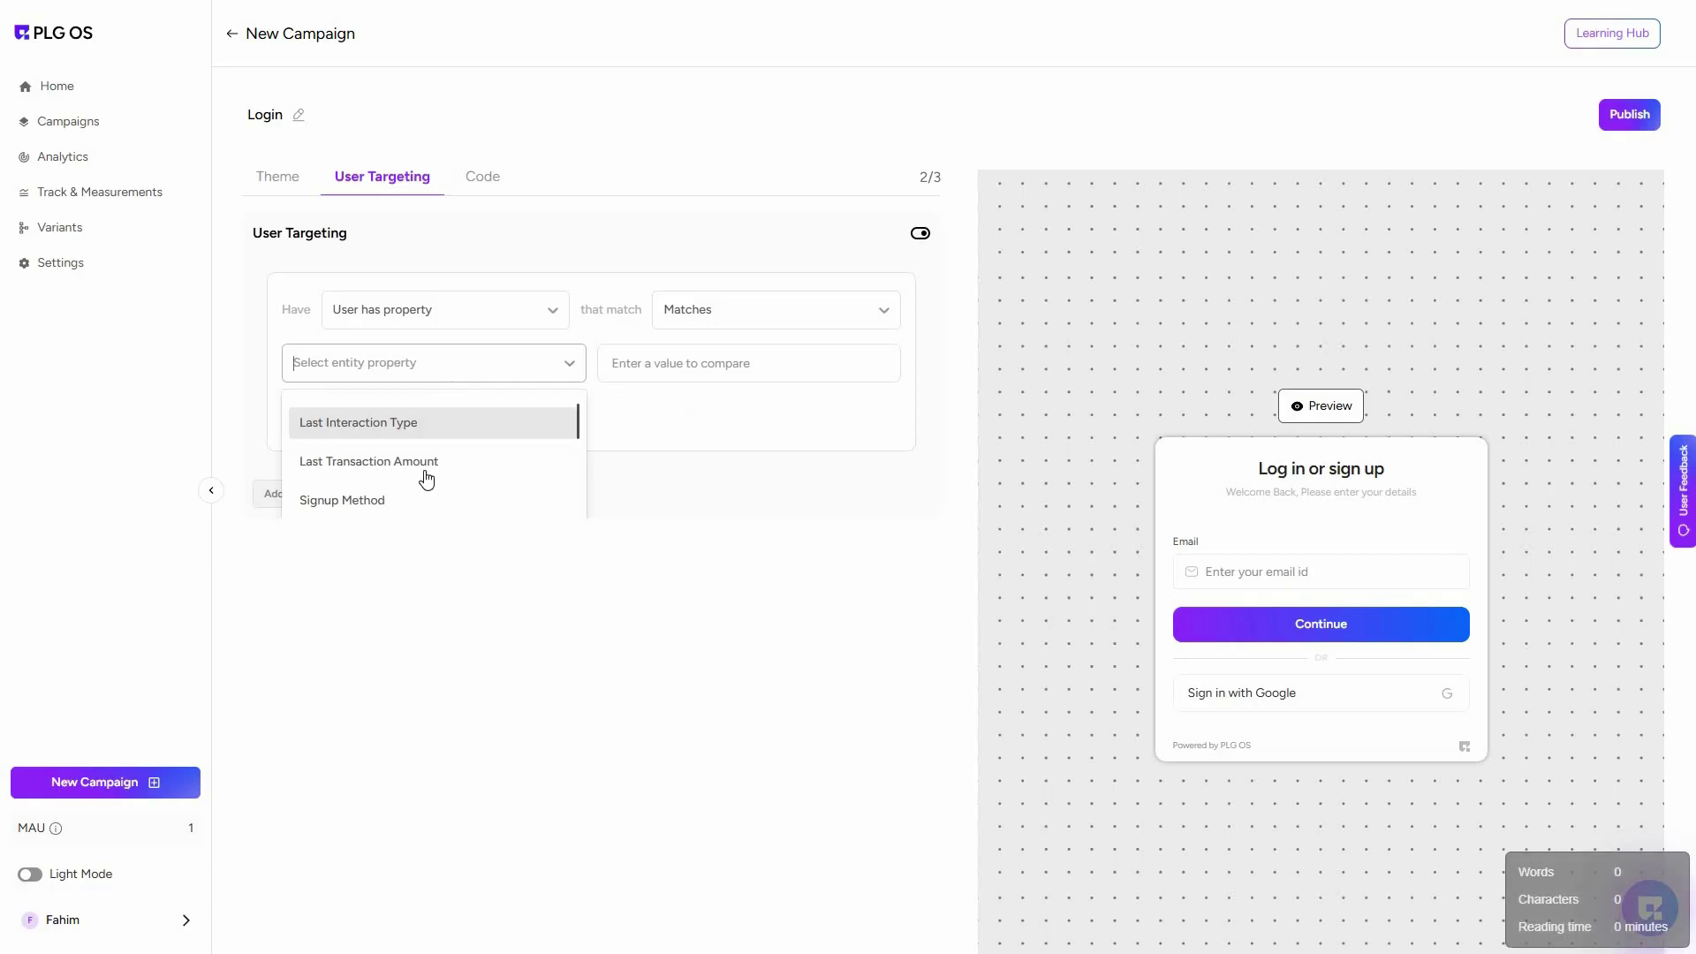
Step: Add a second targeting rule and combine it with the first one using OR
{"action": "left_click", "coordinate": [754, 369]}
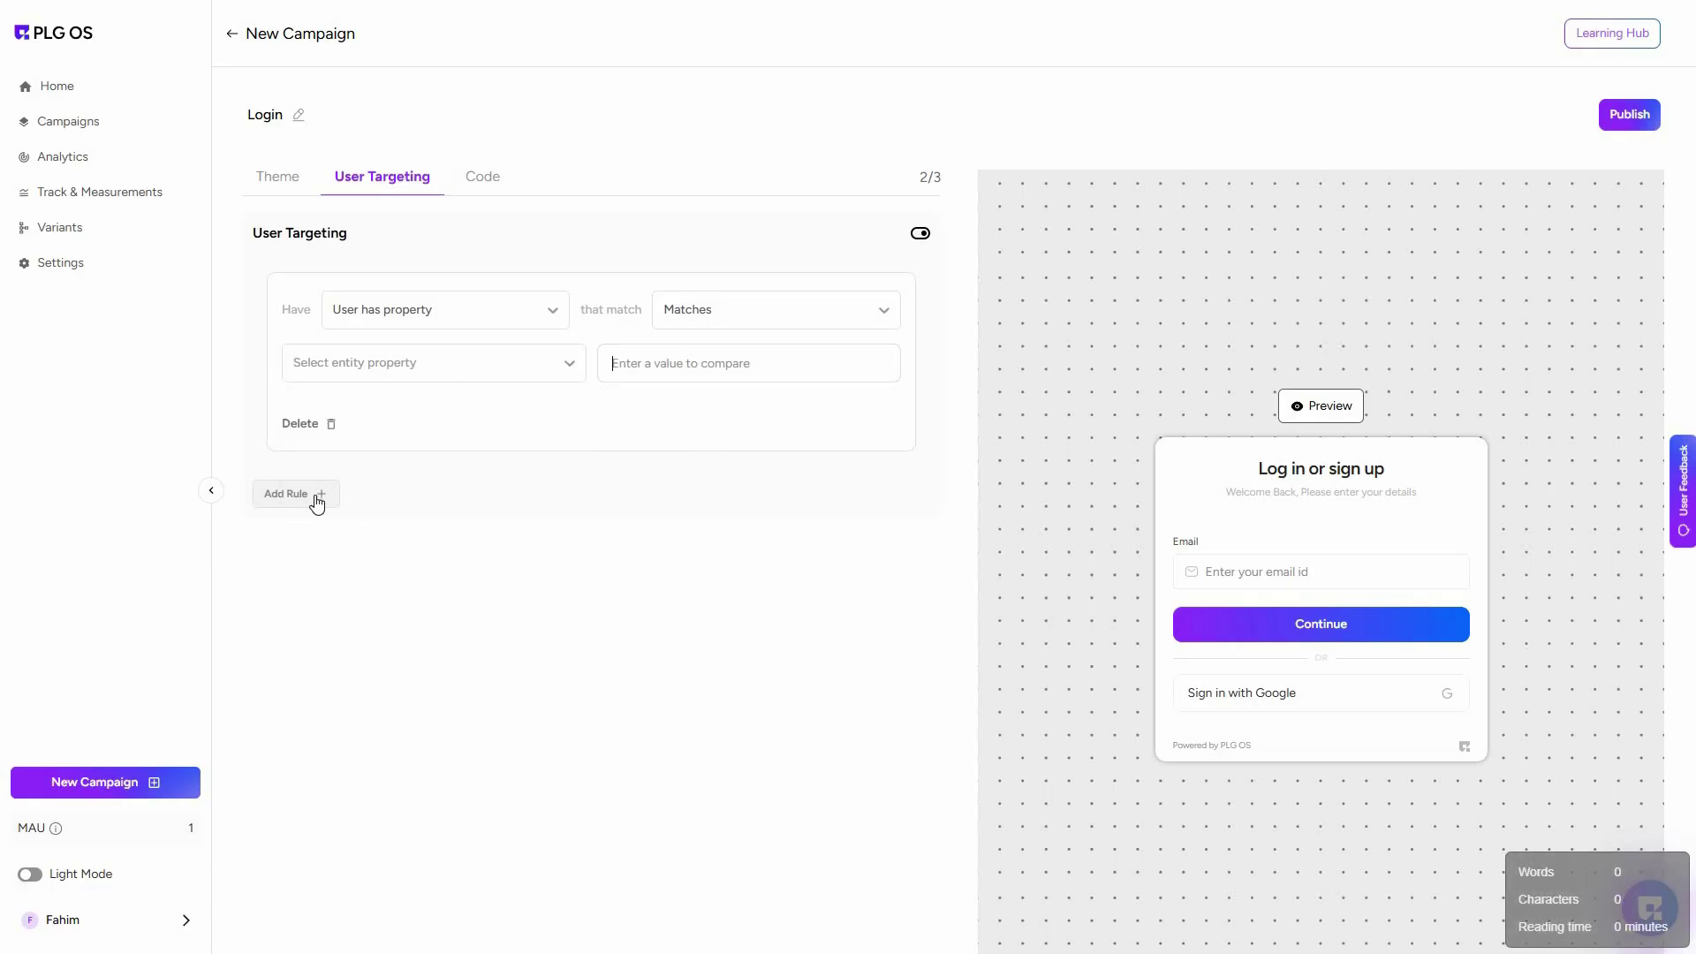
{"action": "left_click", "coordinate": [318, 497]}
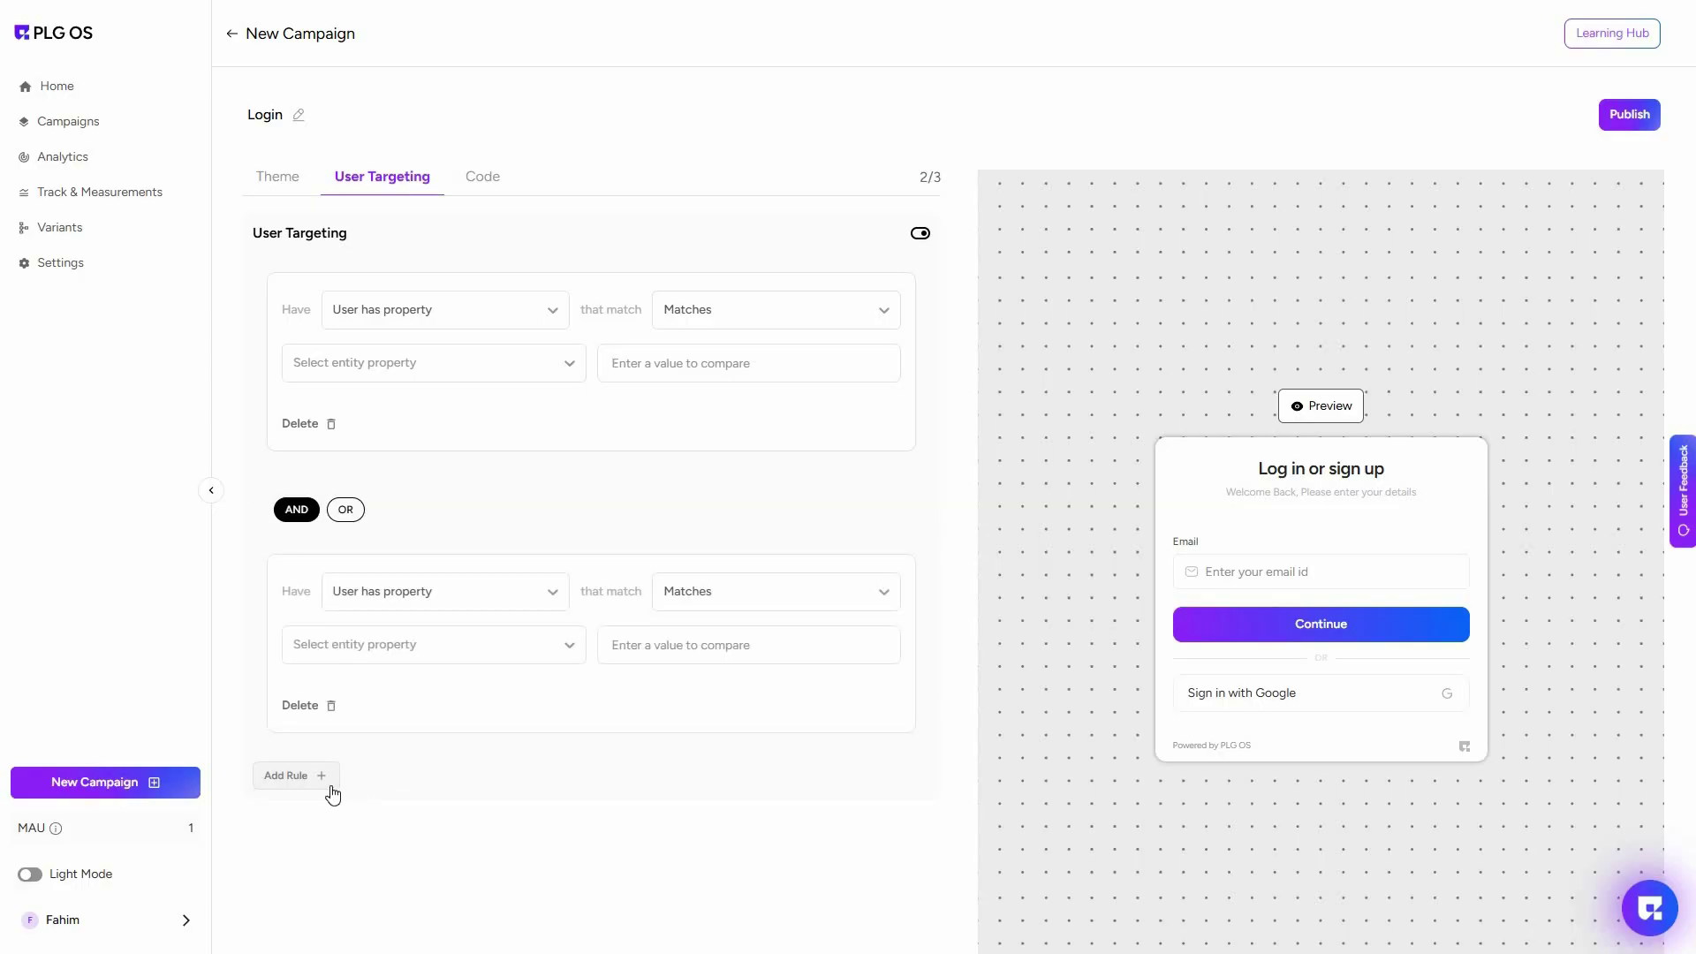
{"action": "left_click", "coordinate": [346, 513]}
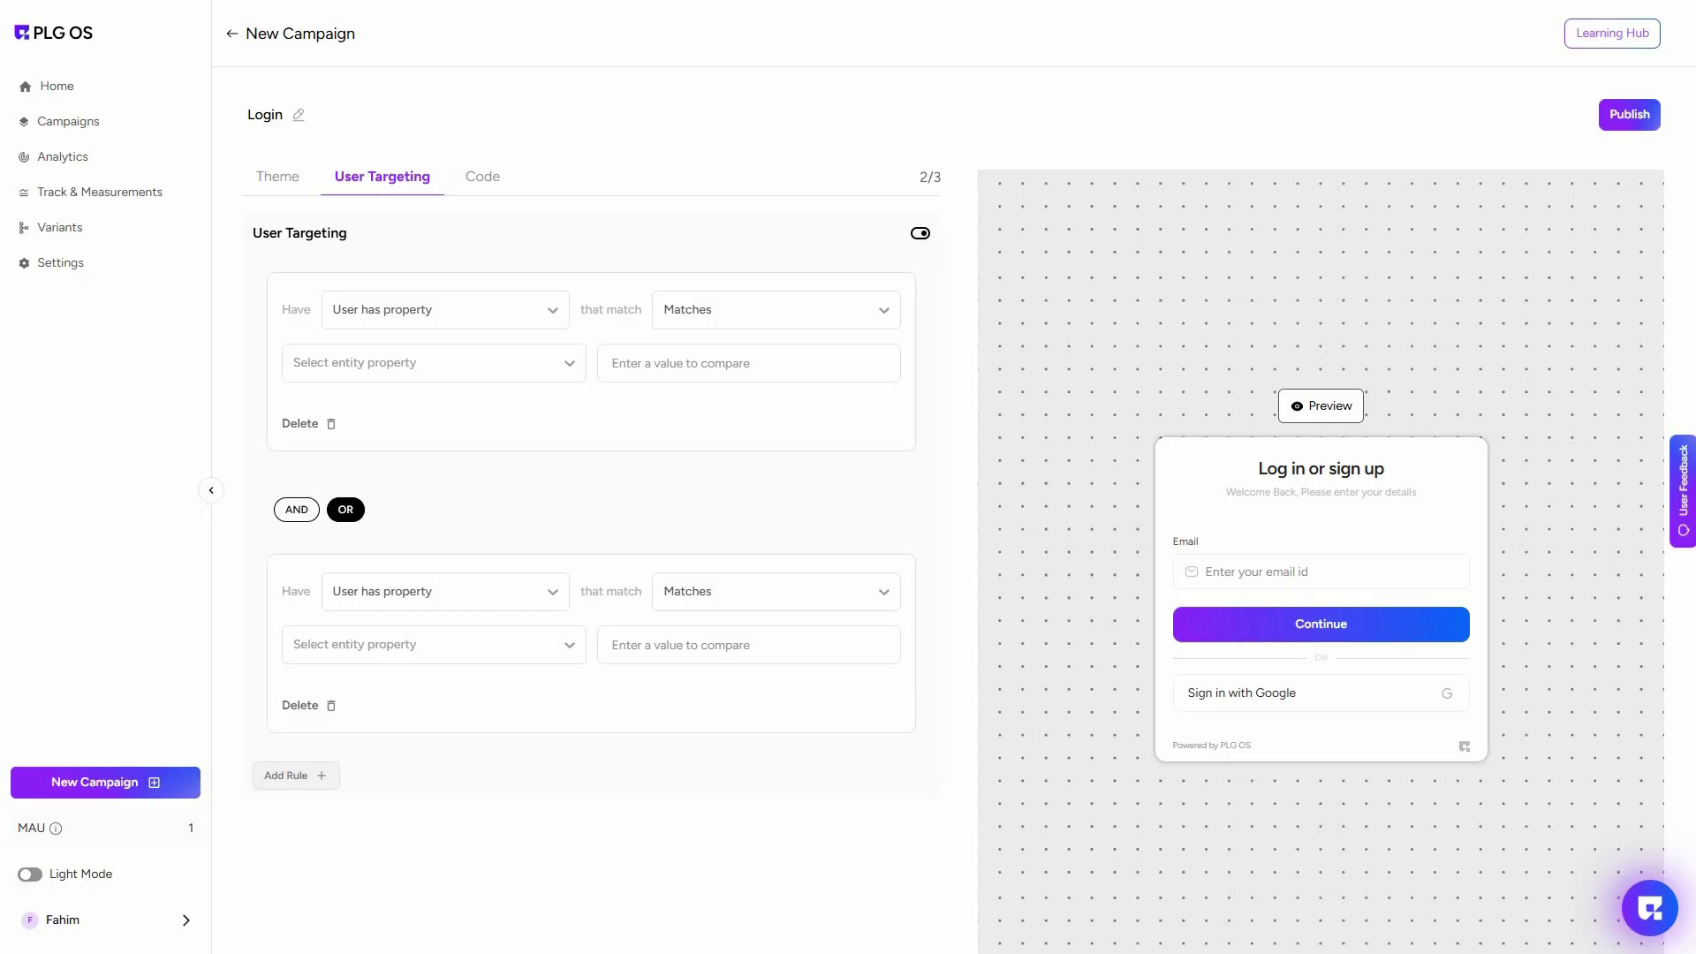
Step: Switch the Login campaign's code format to Flutter and look through the integration code
{"action": "left_click", "coordinate": [483, 181]}
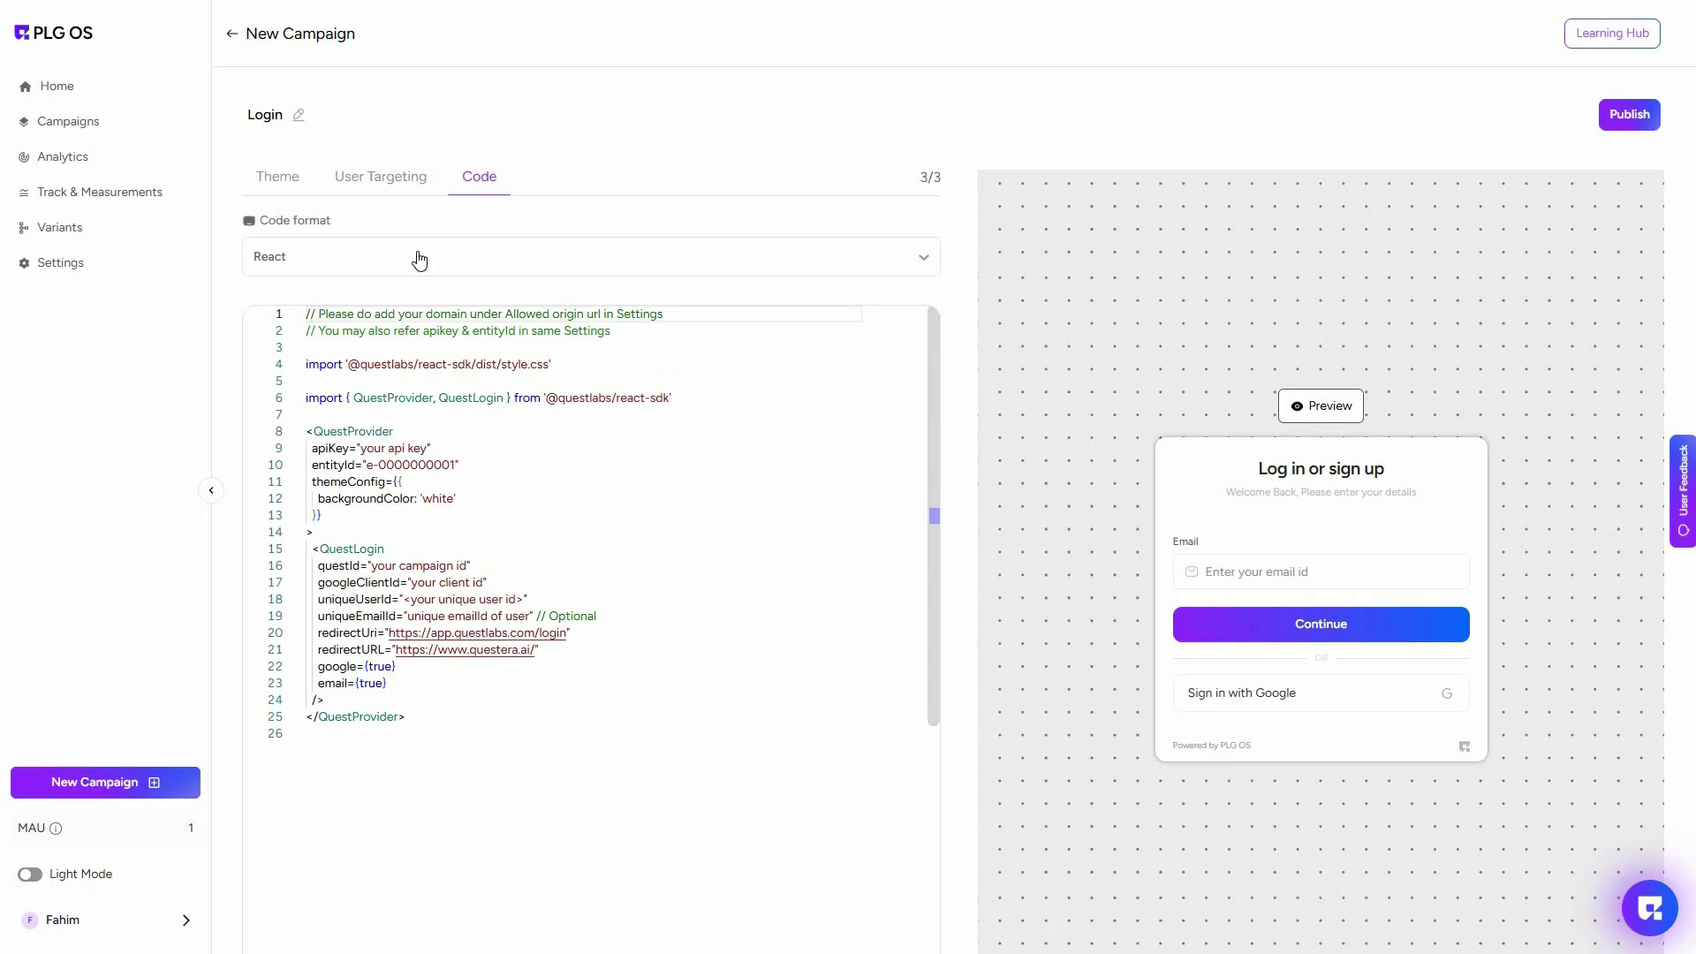
{"action": "left_click", "coordinate": [353, 276]}
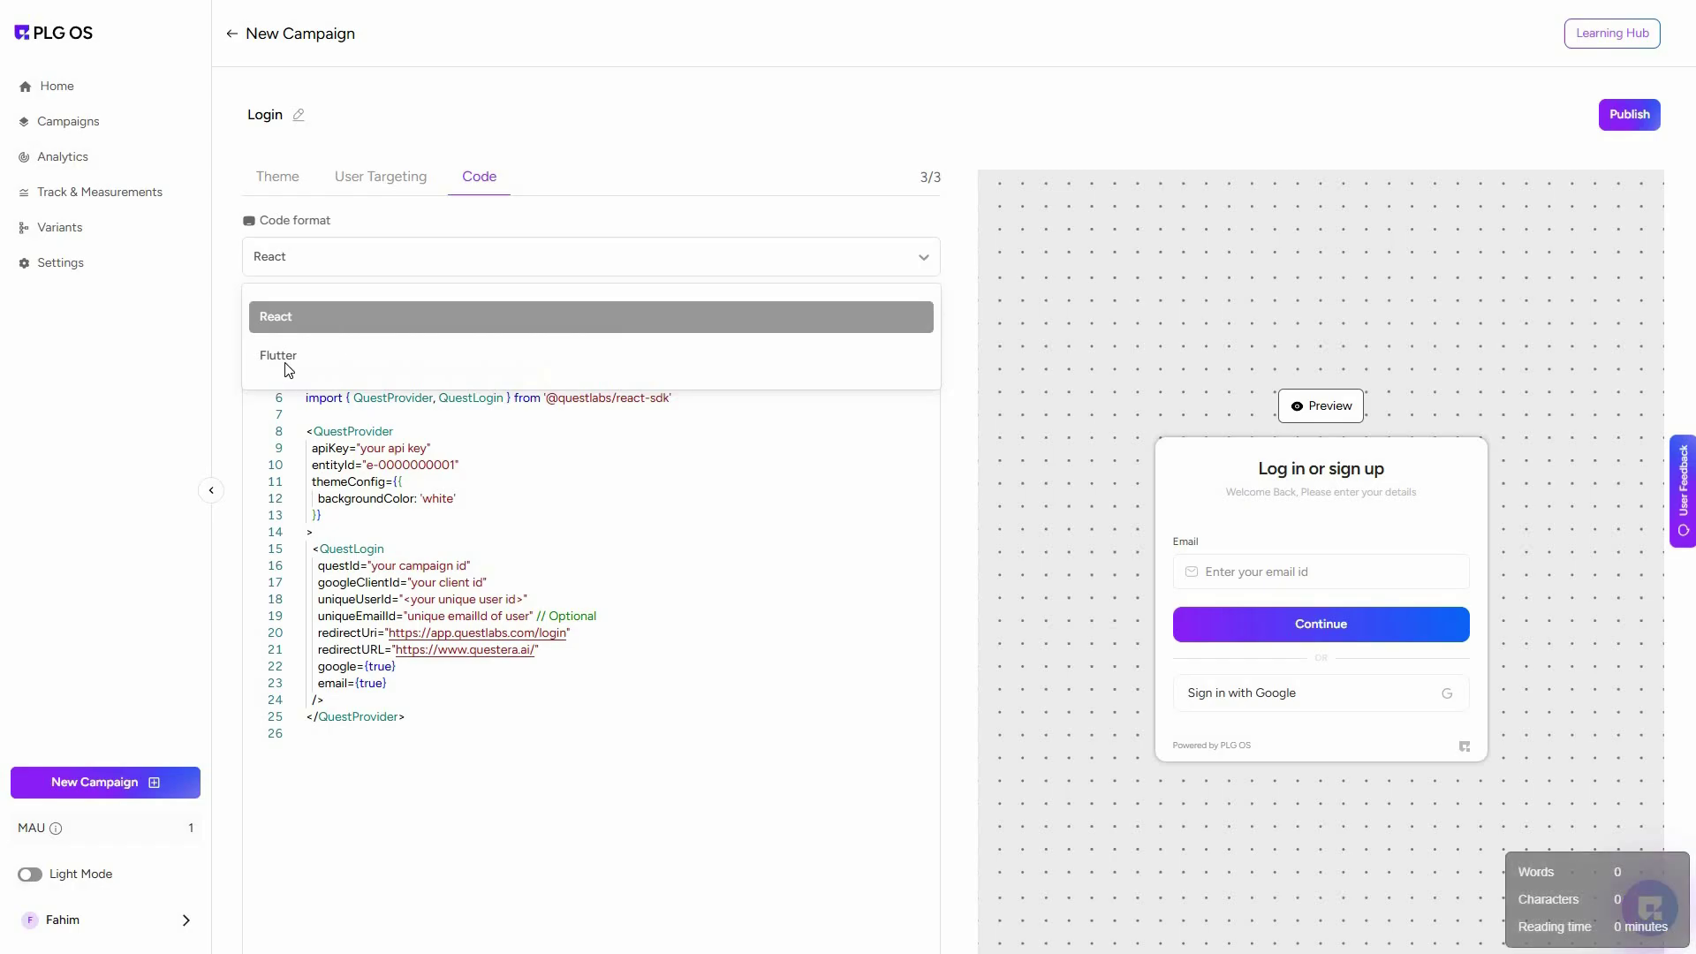
{"action": "left_click", "coordinate": [278, 355]}
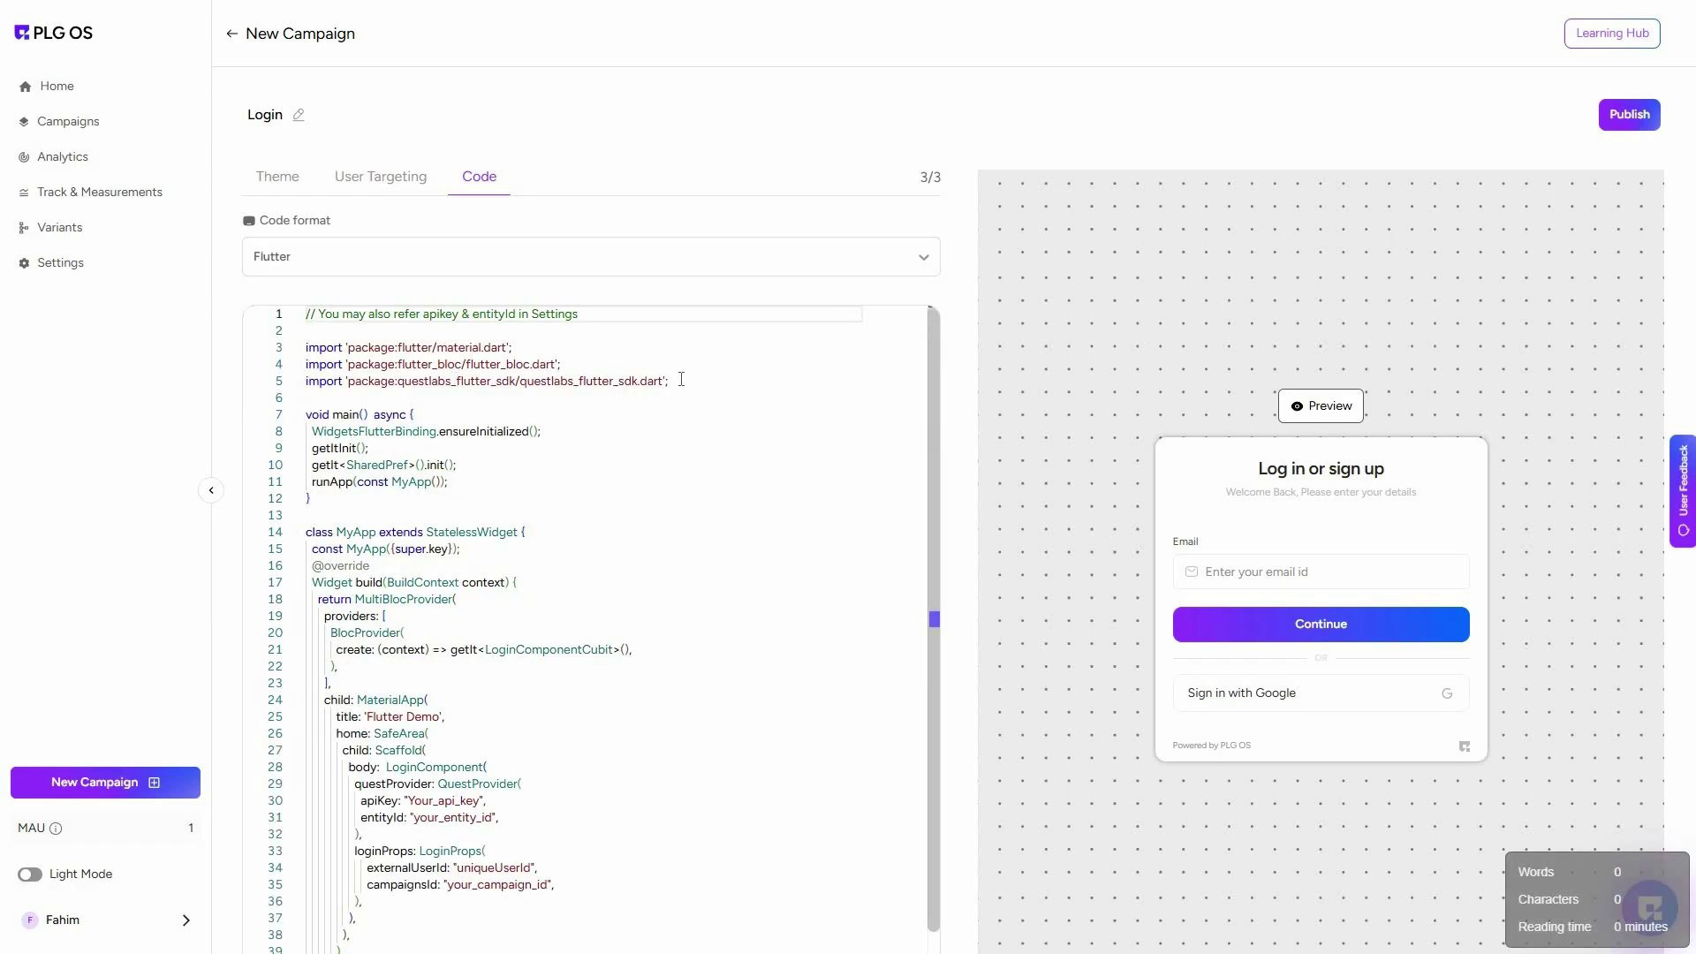
{"action": "left_click", "coordinate": [451, 381]}
{"action": "key", "text": "End"}
{"action": "scroll", "coordinate": [703, 645], "scroll_direction": "down", "scroll_amount": 1}
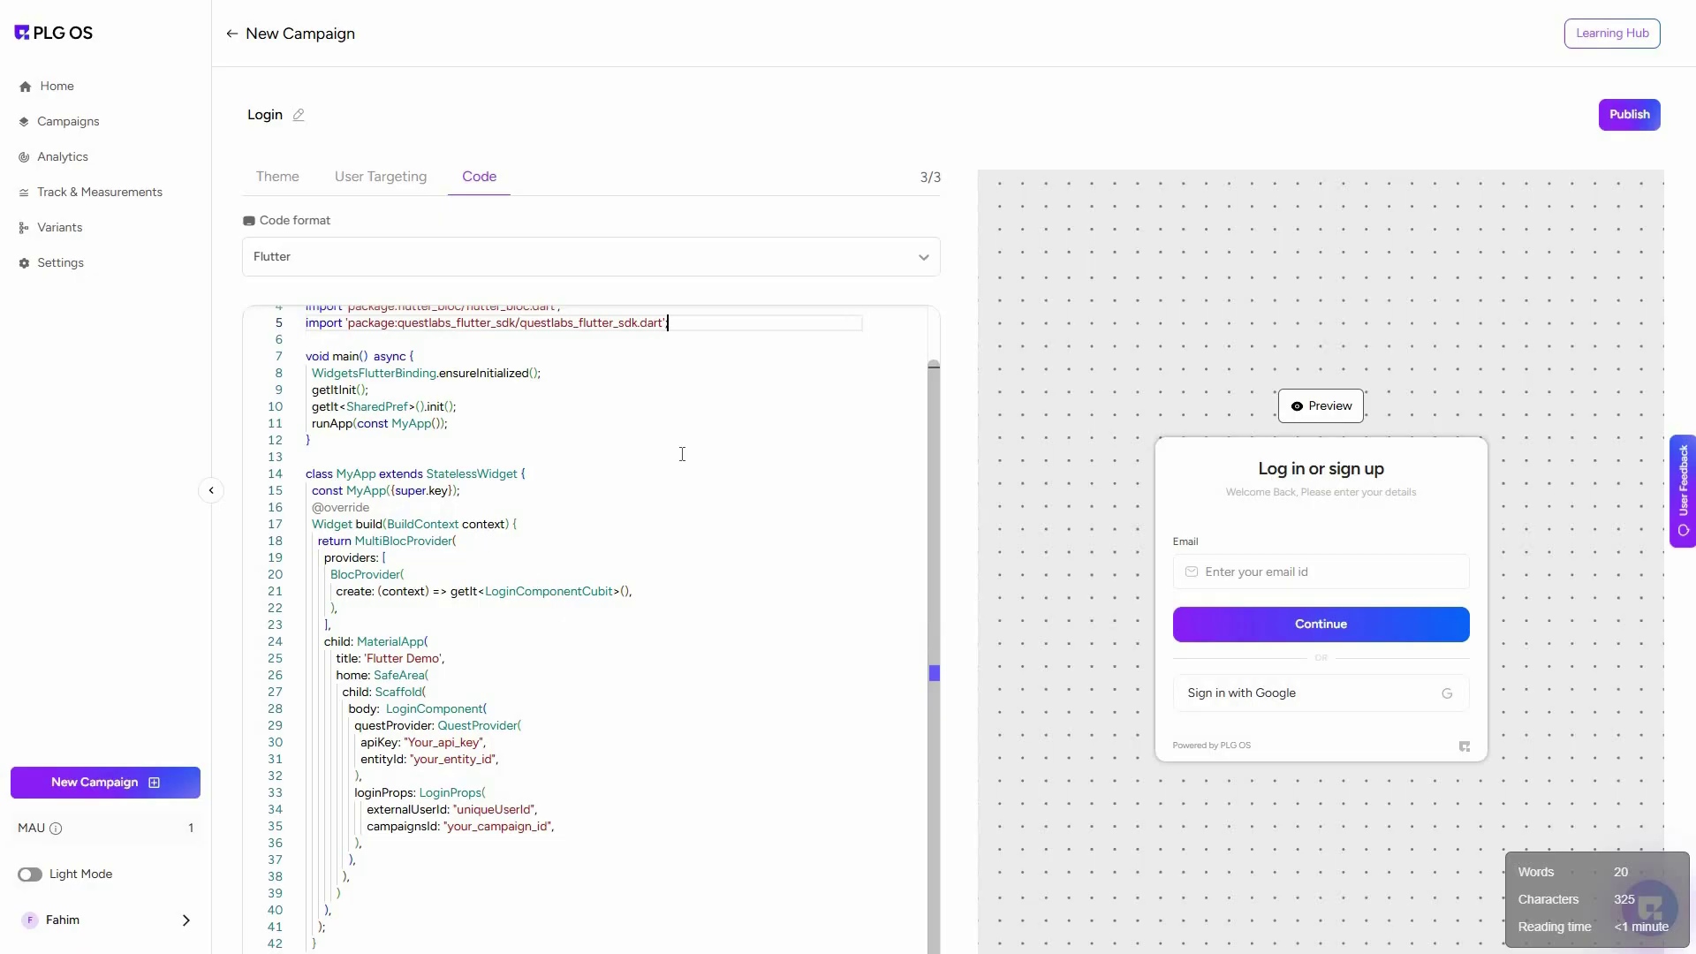
Step: Go to My Campaigns and view the Referral campaign's summary
{"action": "mouse_move", "coordinate": [68, 121]}
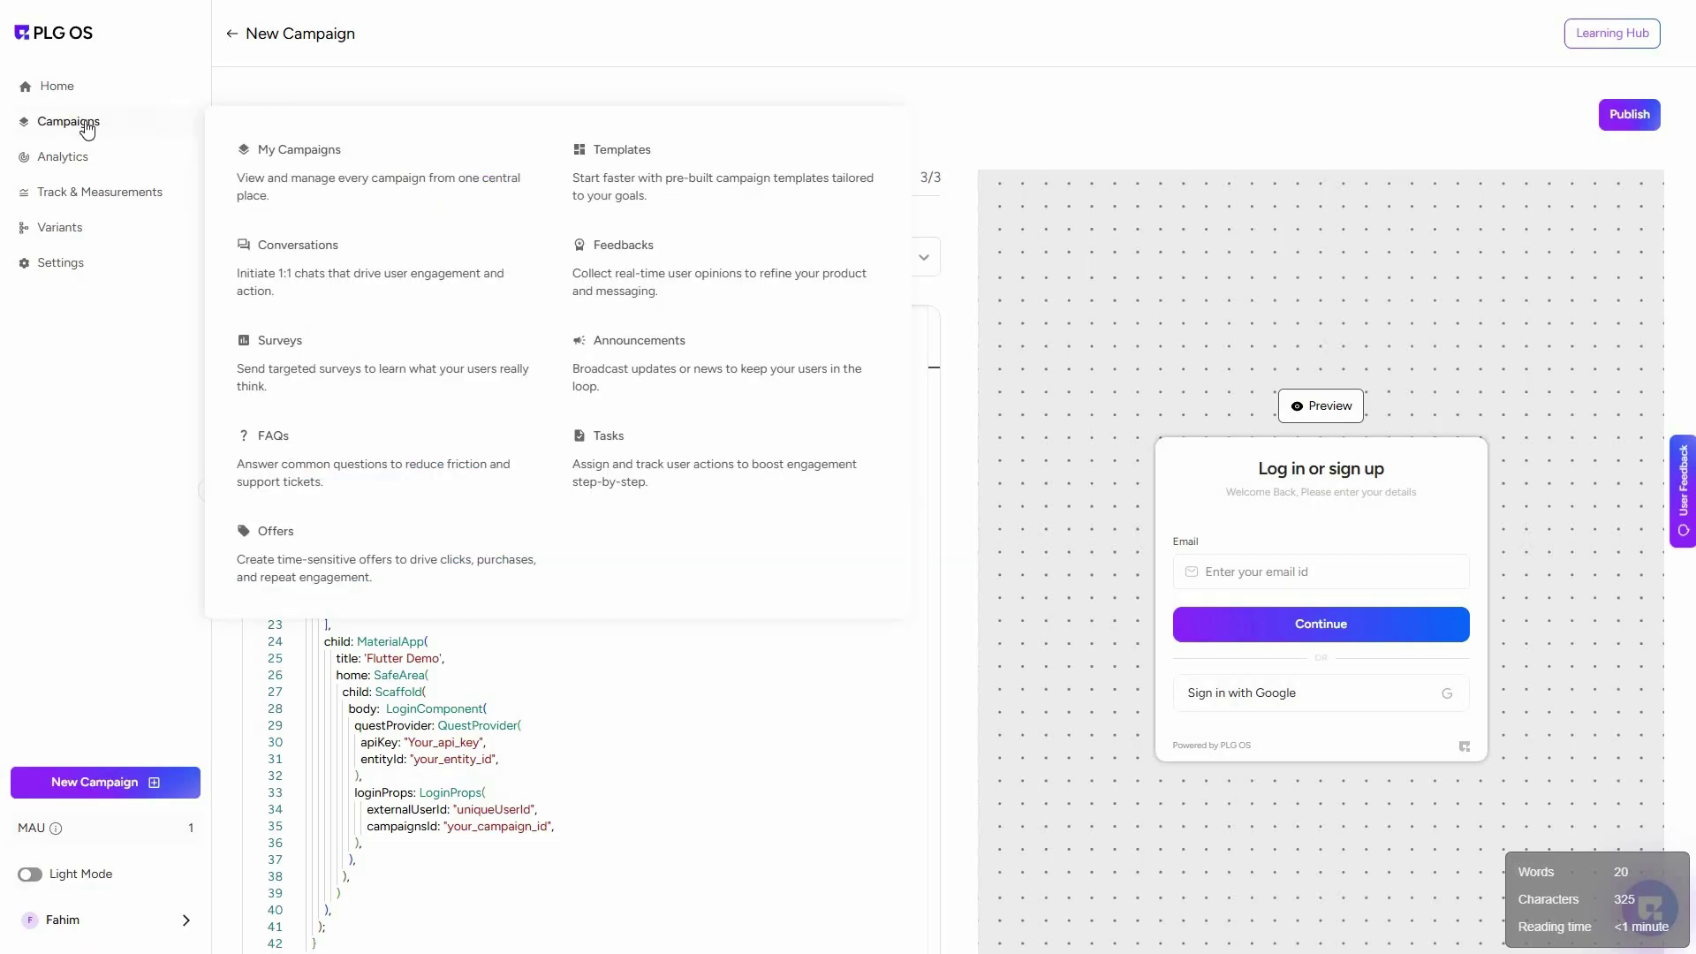
{"action": "left_click", "coordinate": [332, 177]}
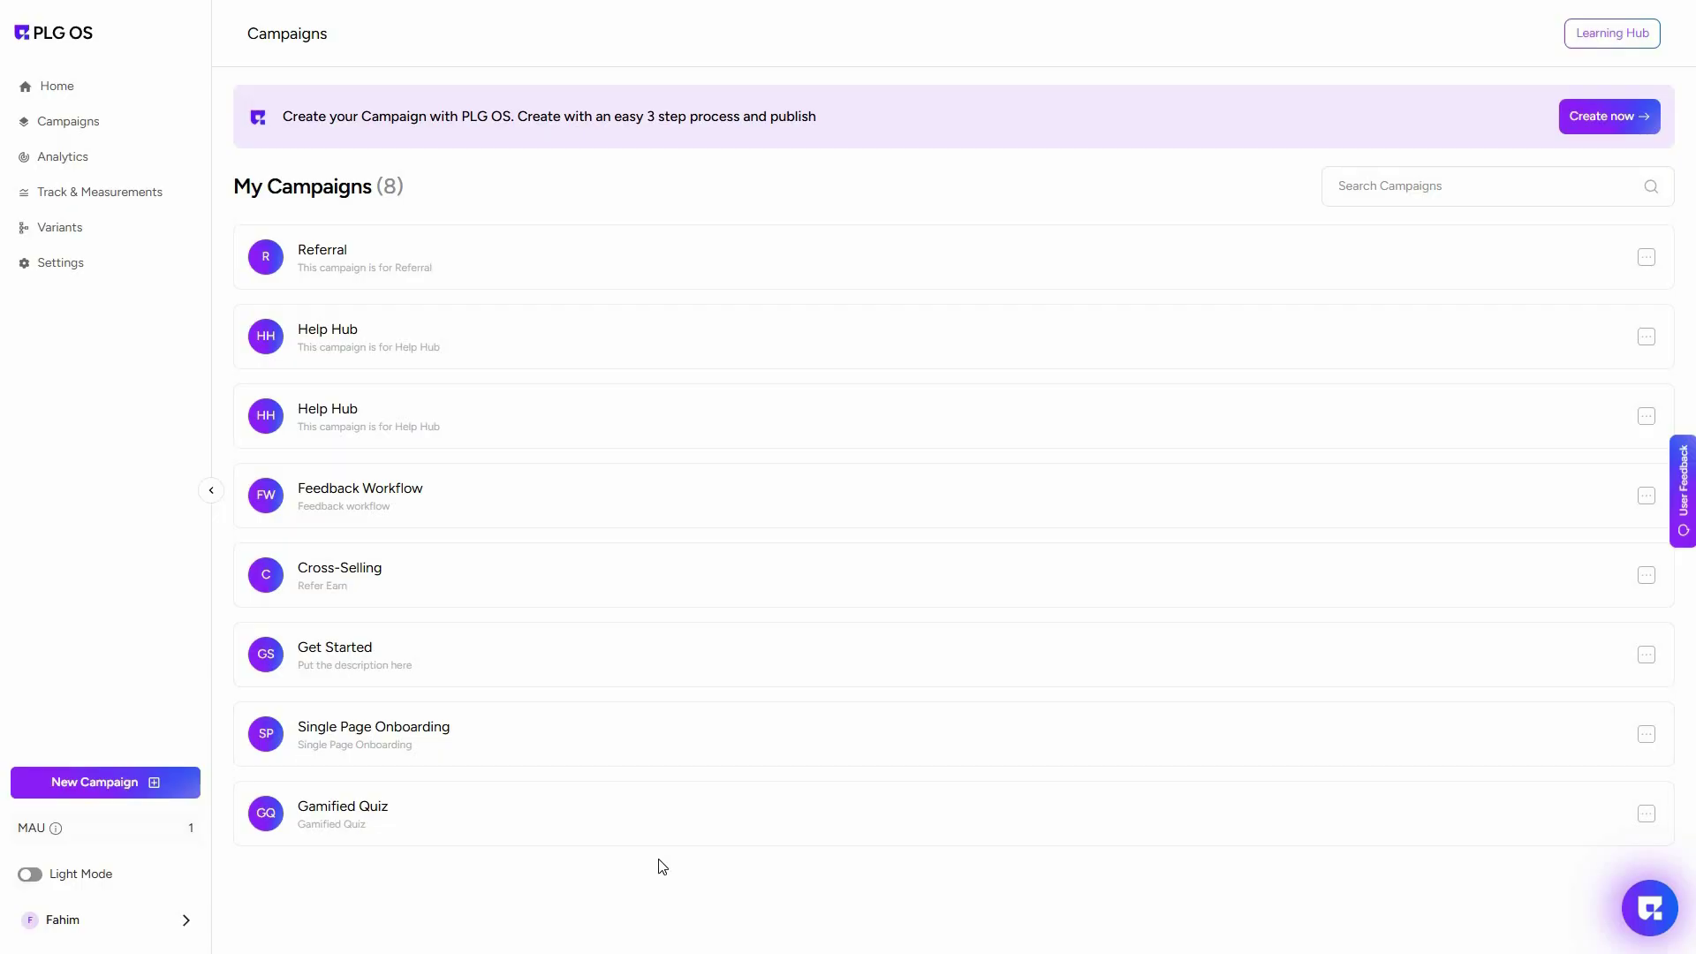
{"action": "left_click", "coordinate": [701, 273]}
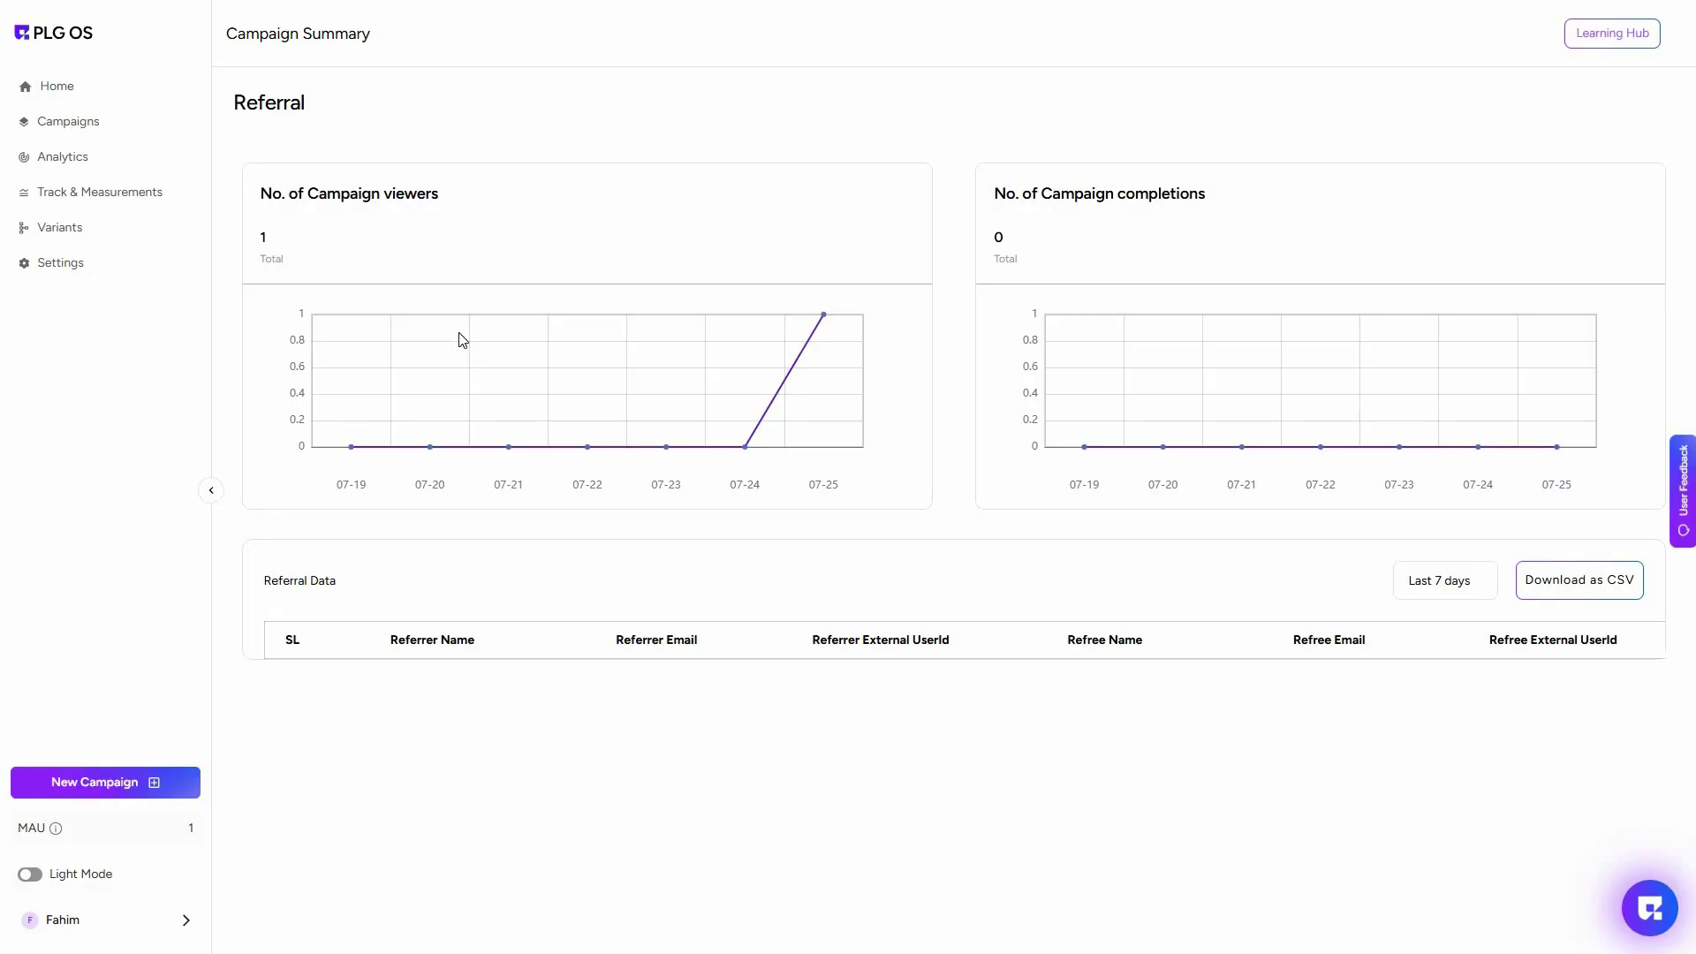
Step: Open the Referral campaign for editing, return to My Campaigns and review the campaign's available actions
{"action": "left_click", "coordinate": [81, 126]}
{"action": "left_click", "coordinate": [1647, 261]}
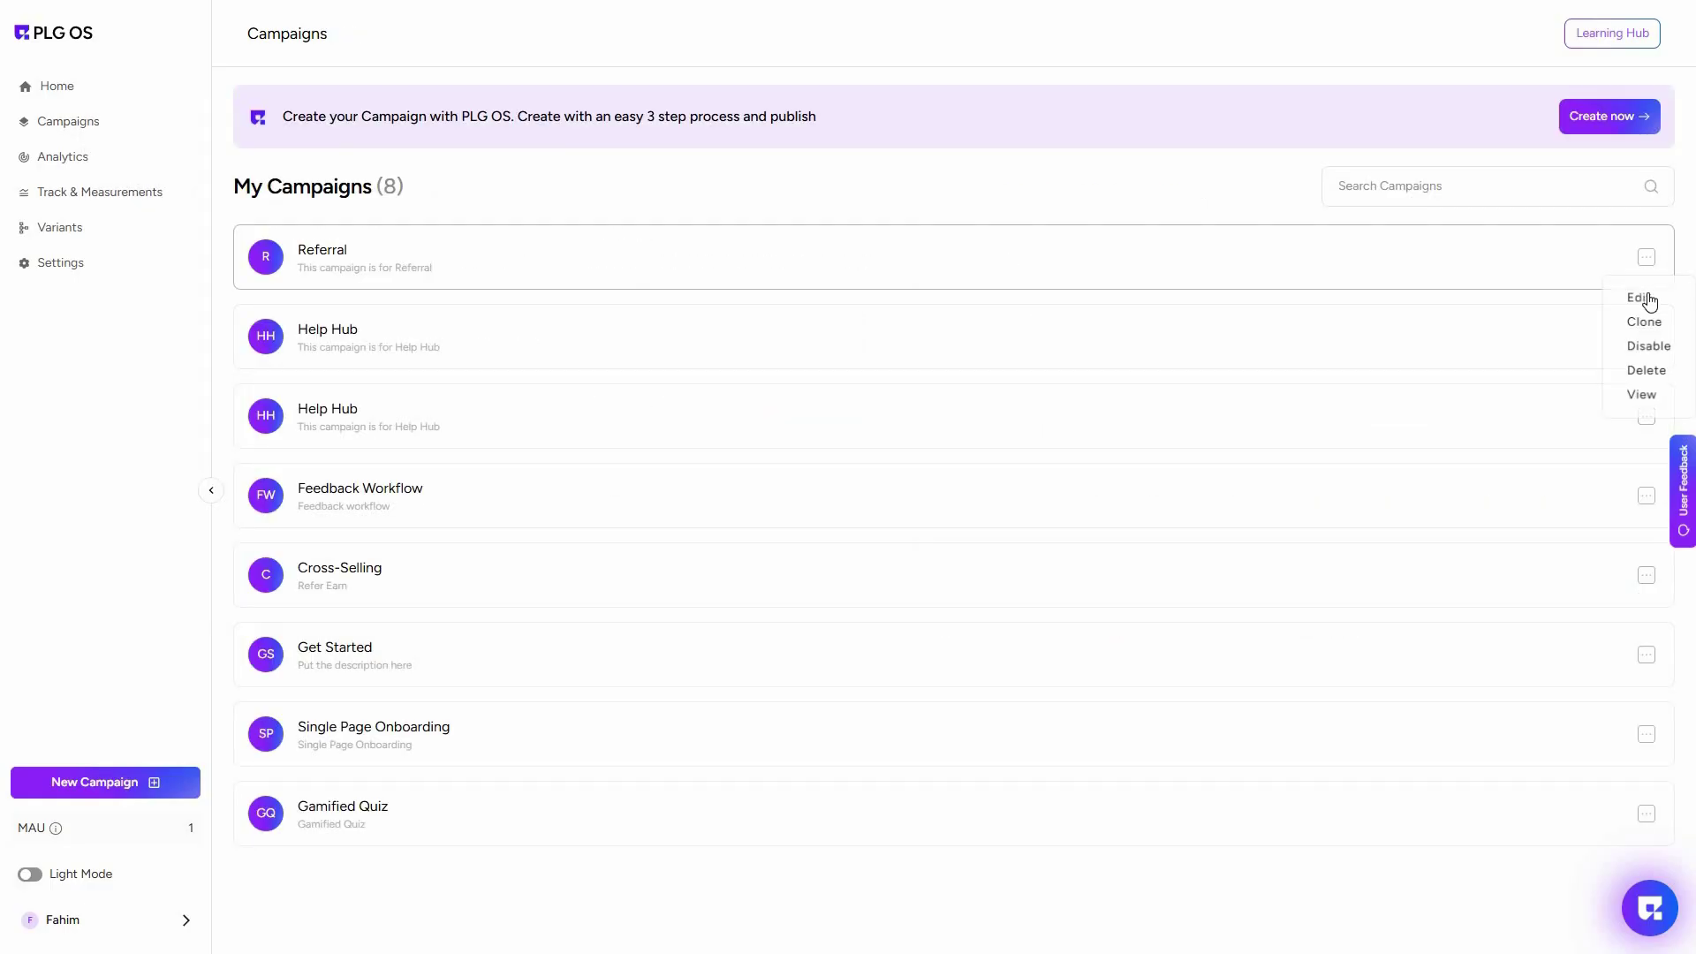
{"action": "left_click", "coordinate": [1646, 299]}
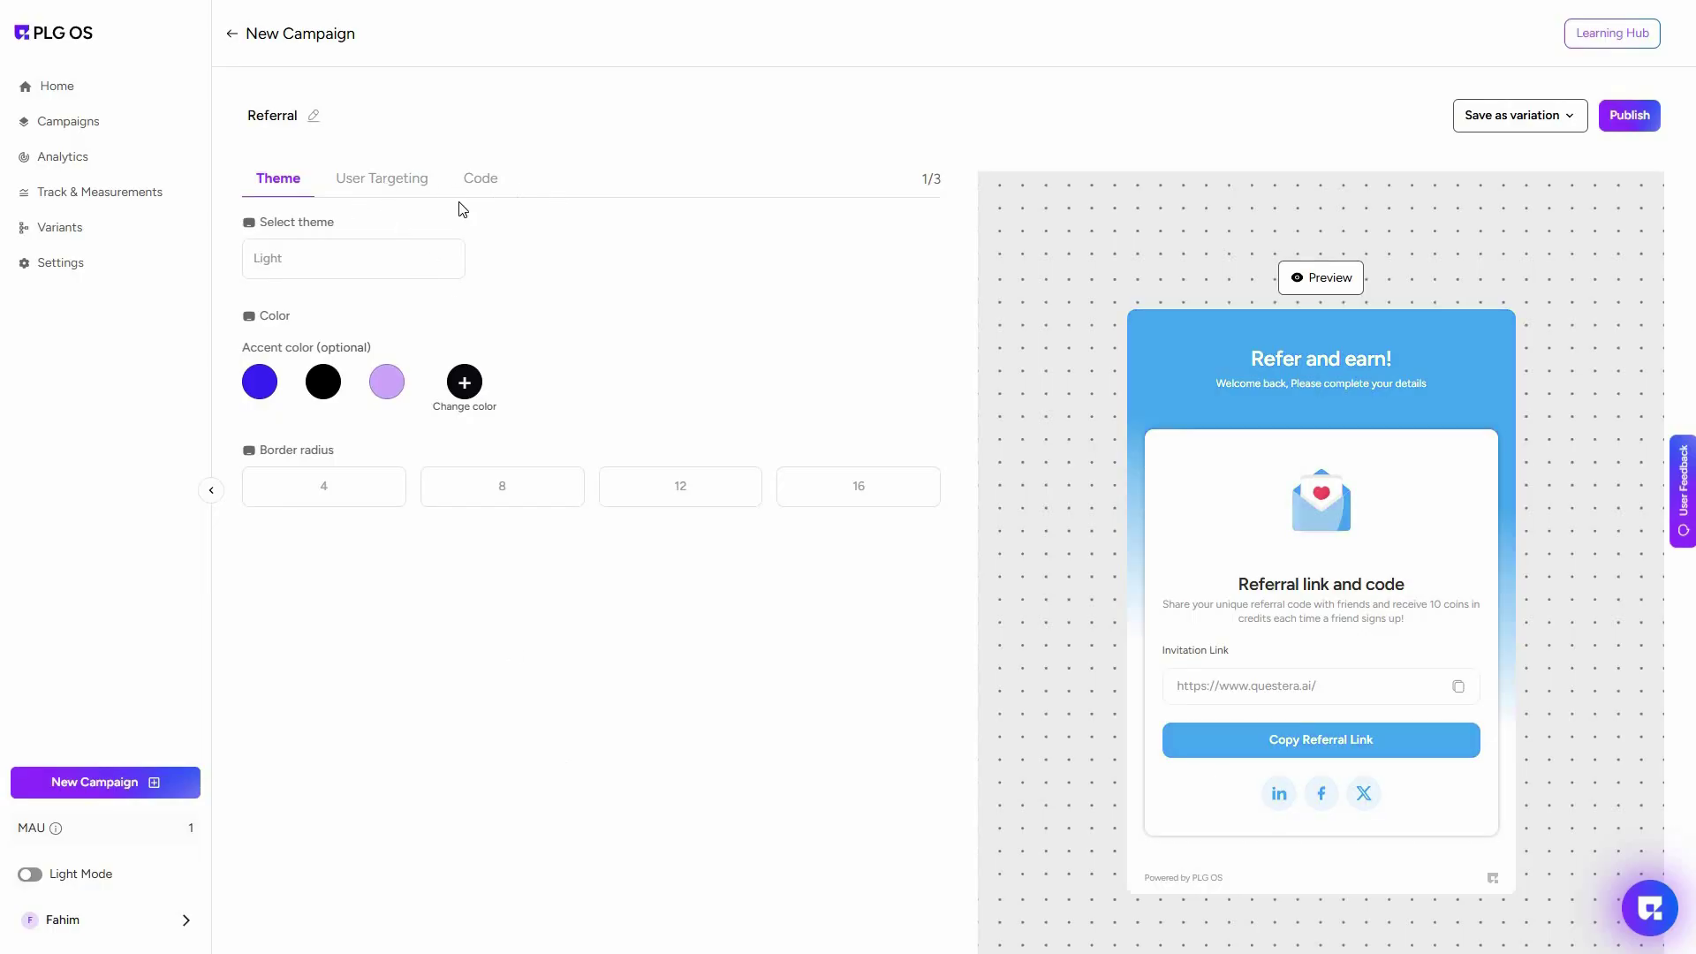
{"action": "left_click", "coordinate": [76, 125]}
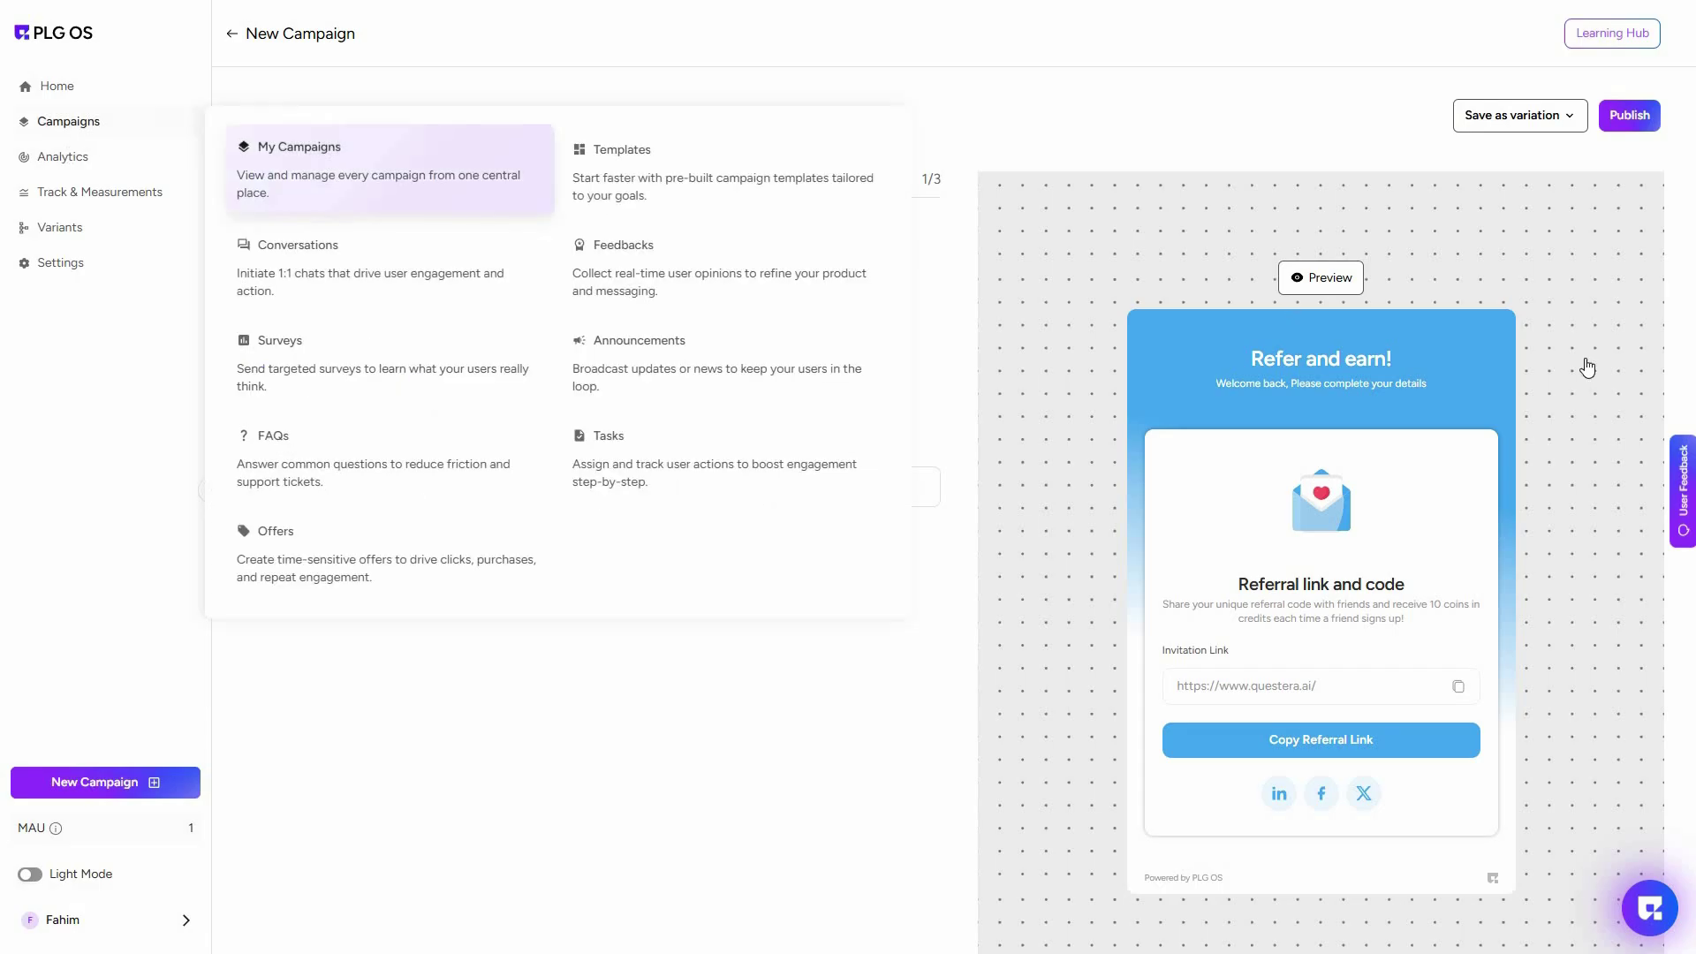
{"action": "left_click", "coordinate": [1646, 257]}
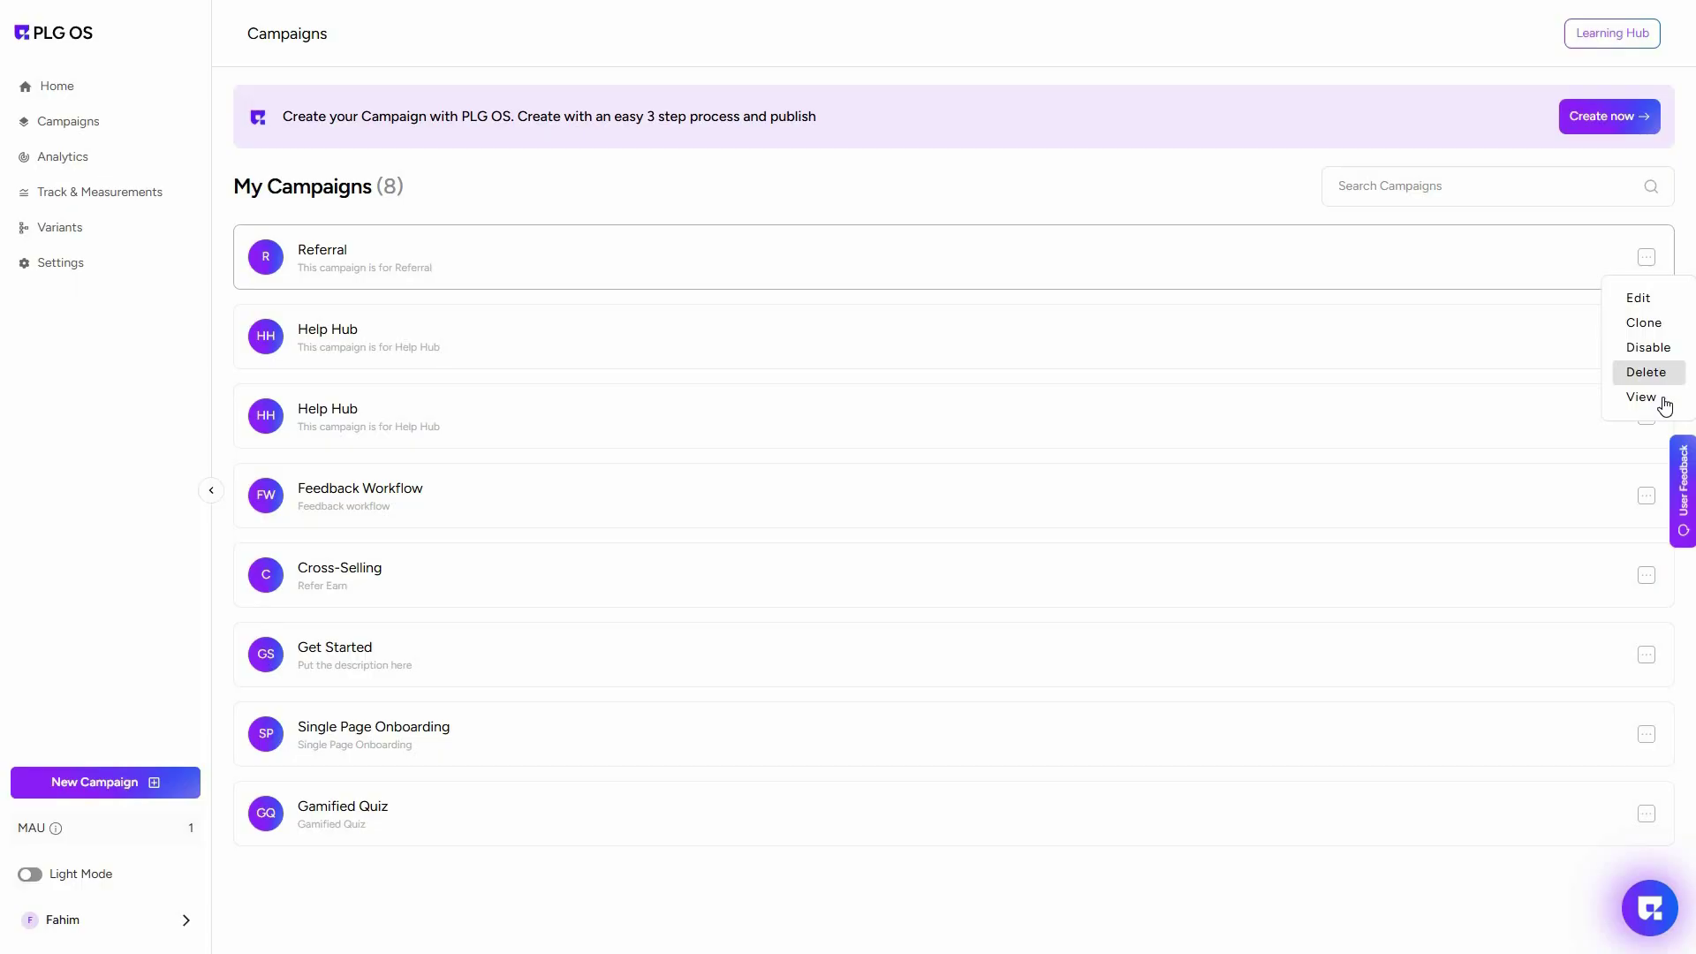
Step: Open the Referral campaign for editing and check its variation and publishing options
{"action": "left_click", "coordinate": [962, 470]}
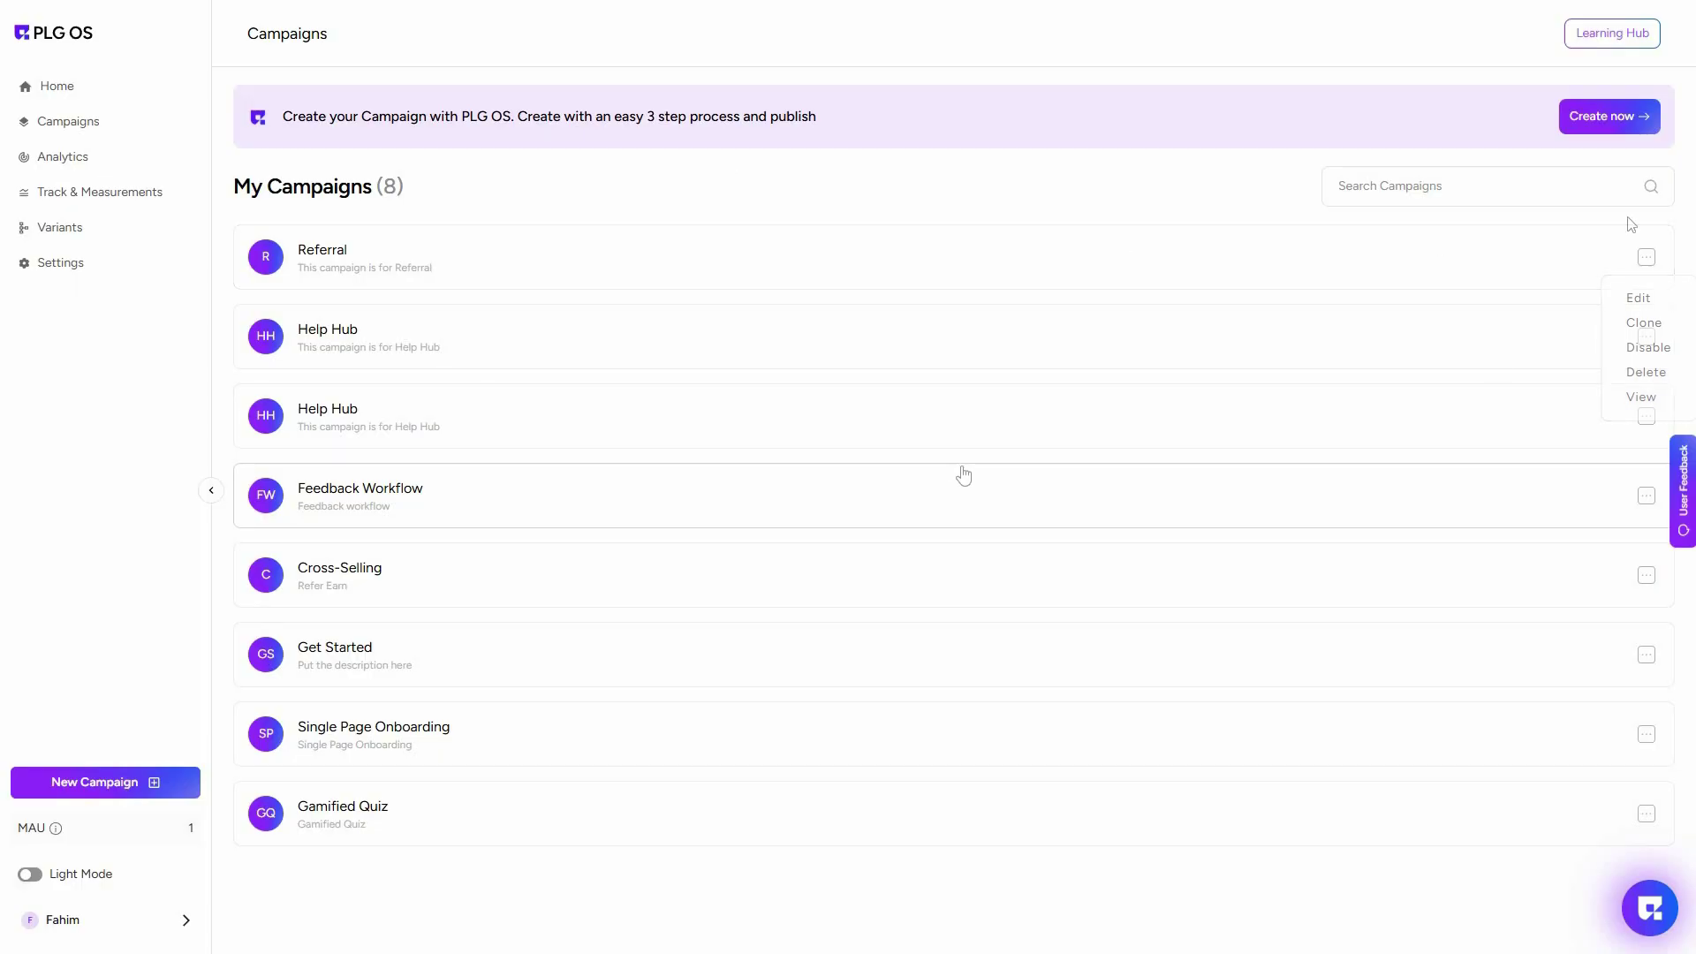
{"action": "left_click", "coordinate": [1646, 258]}
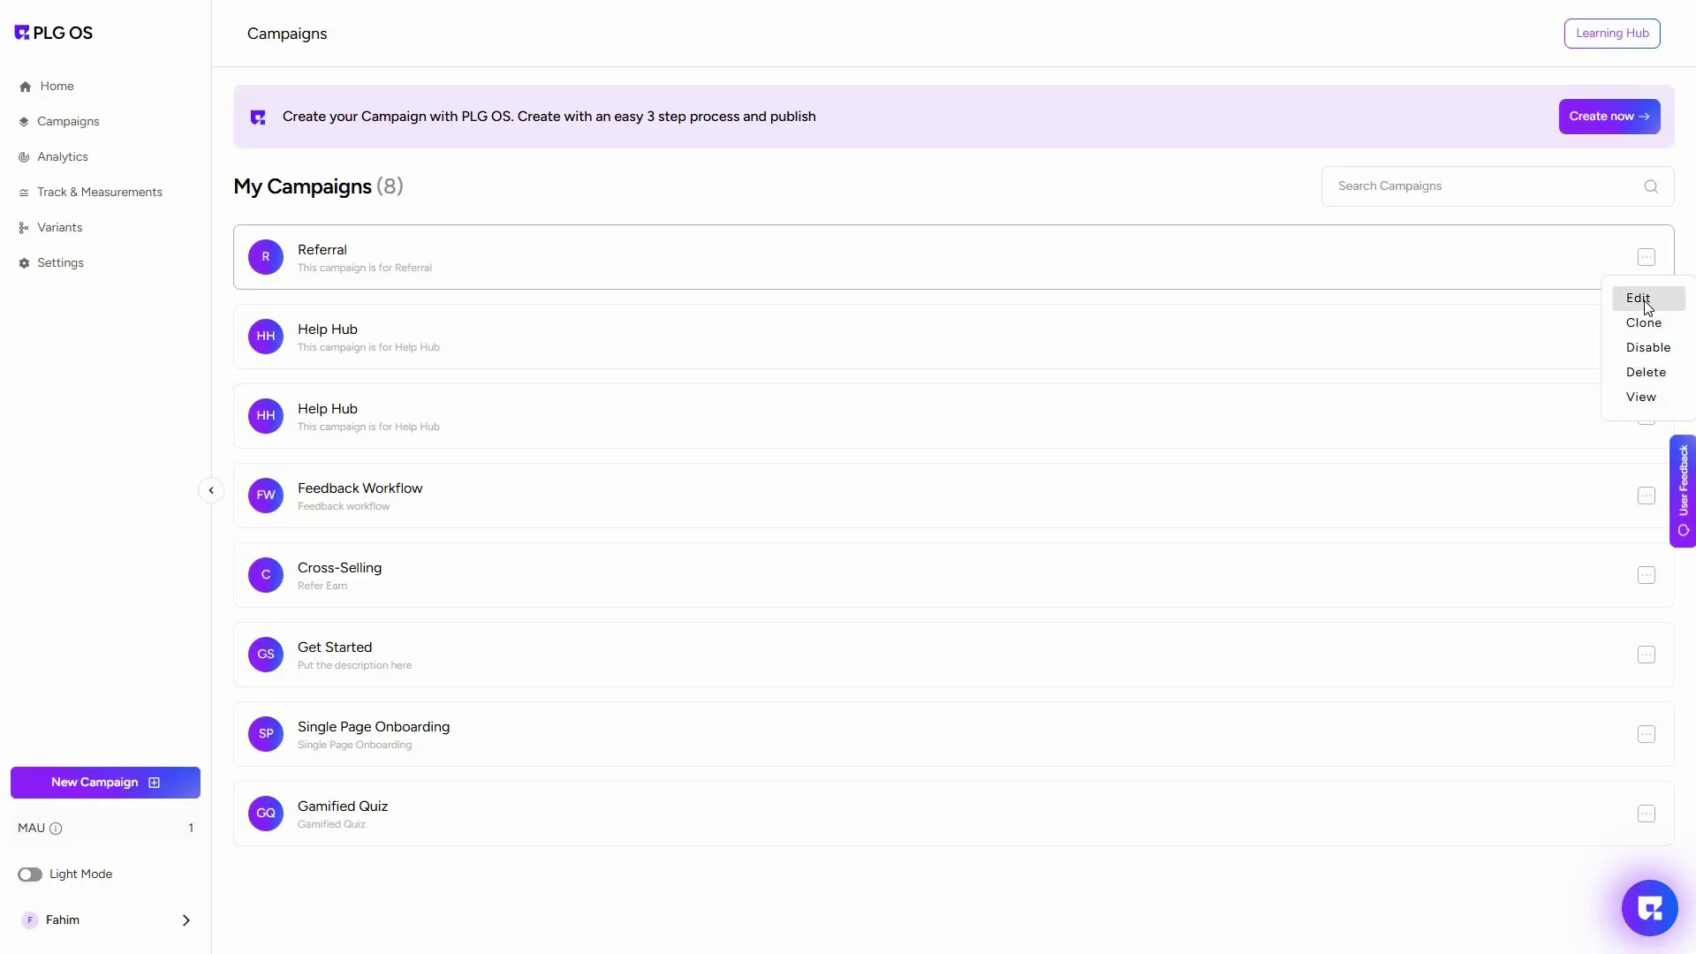
{"action": "left_click", "coordinate": [1644, 300]}
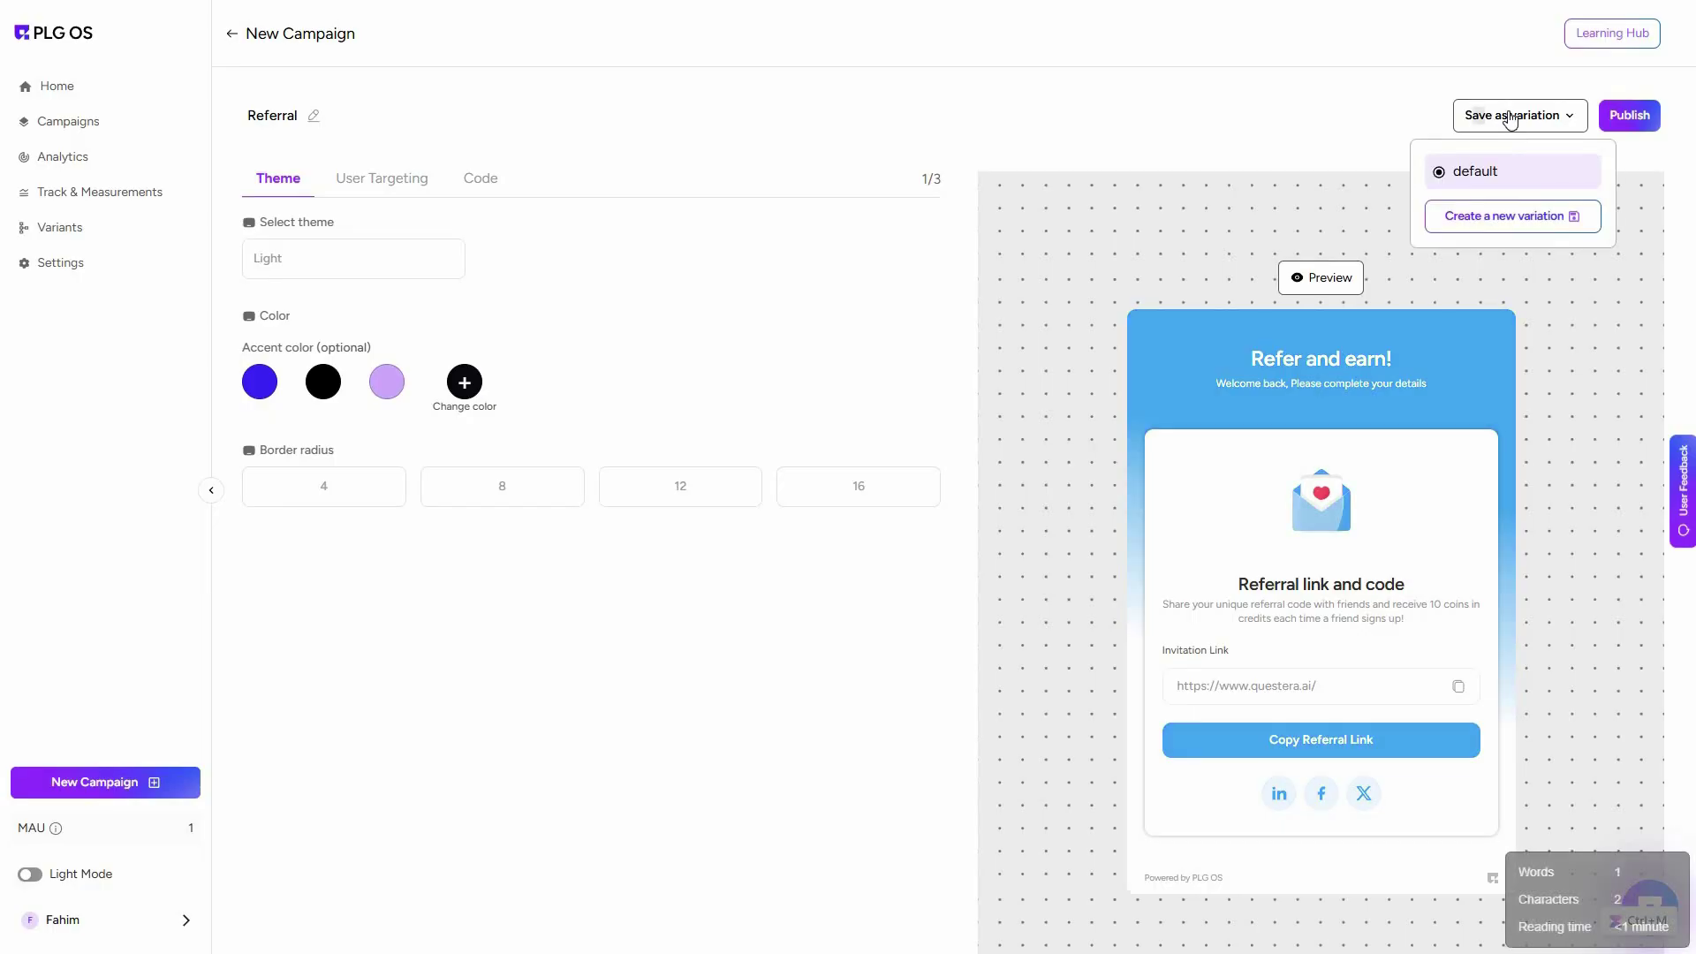
{"action": "left_click", "coordinate": [1625, 117]}
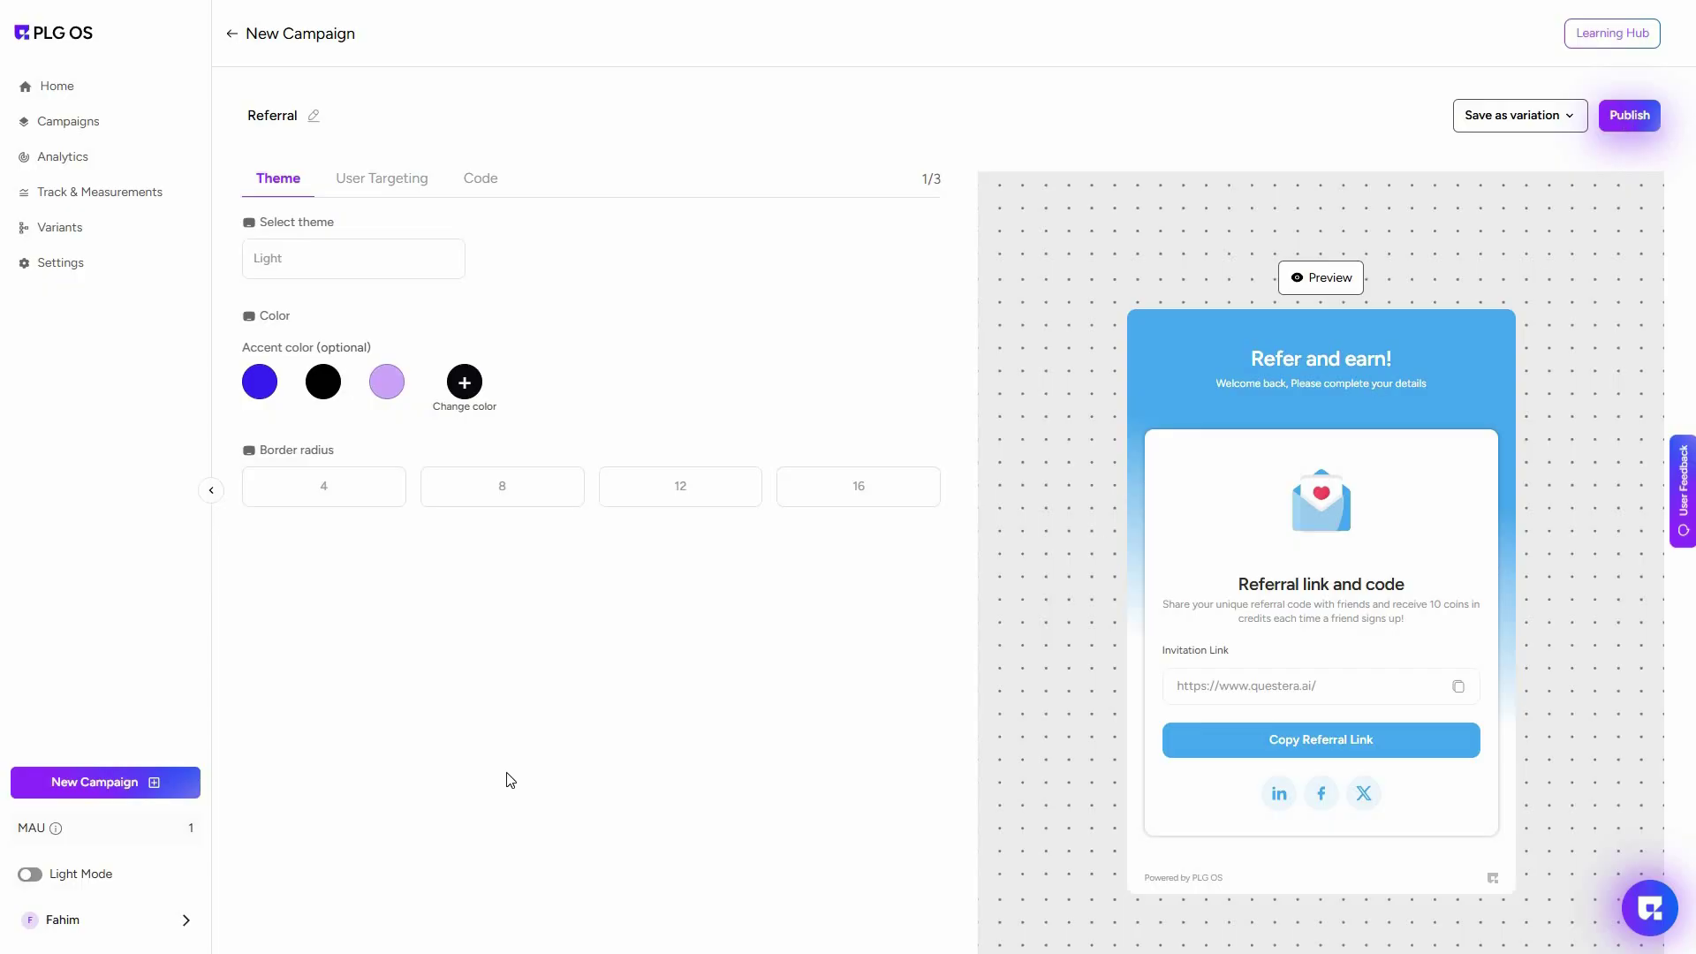
Step: View the help and assistance chat in Conversations and open the Feedbacks overview
{"action": "left_click", "coordinate": [55, 129]}
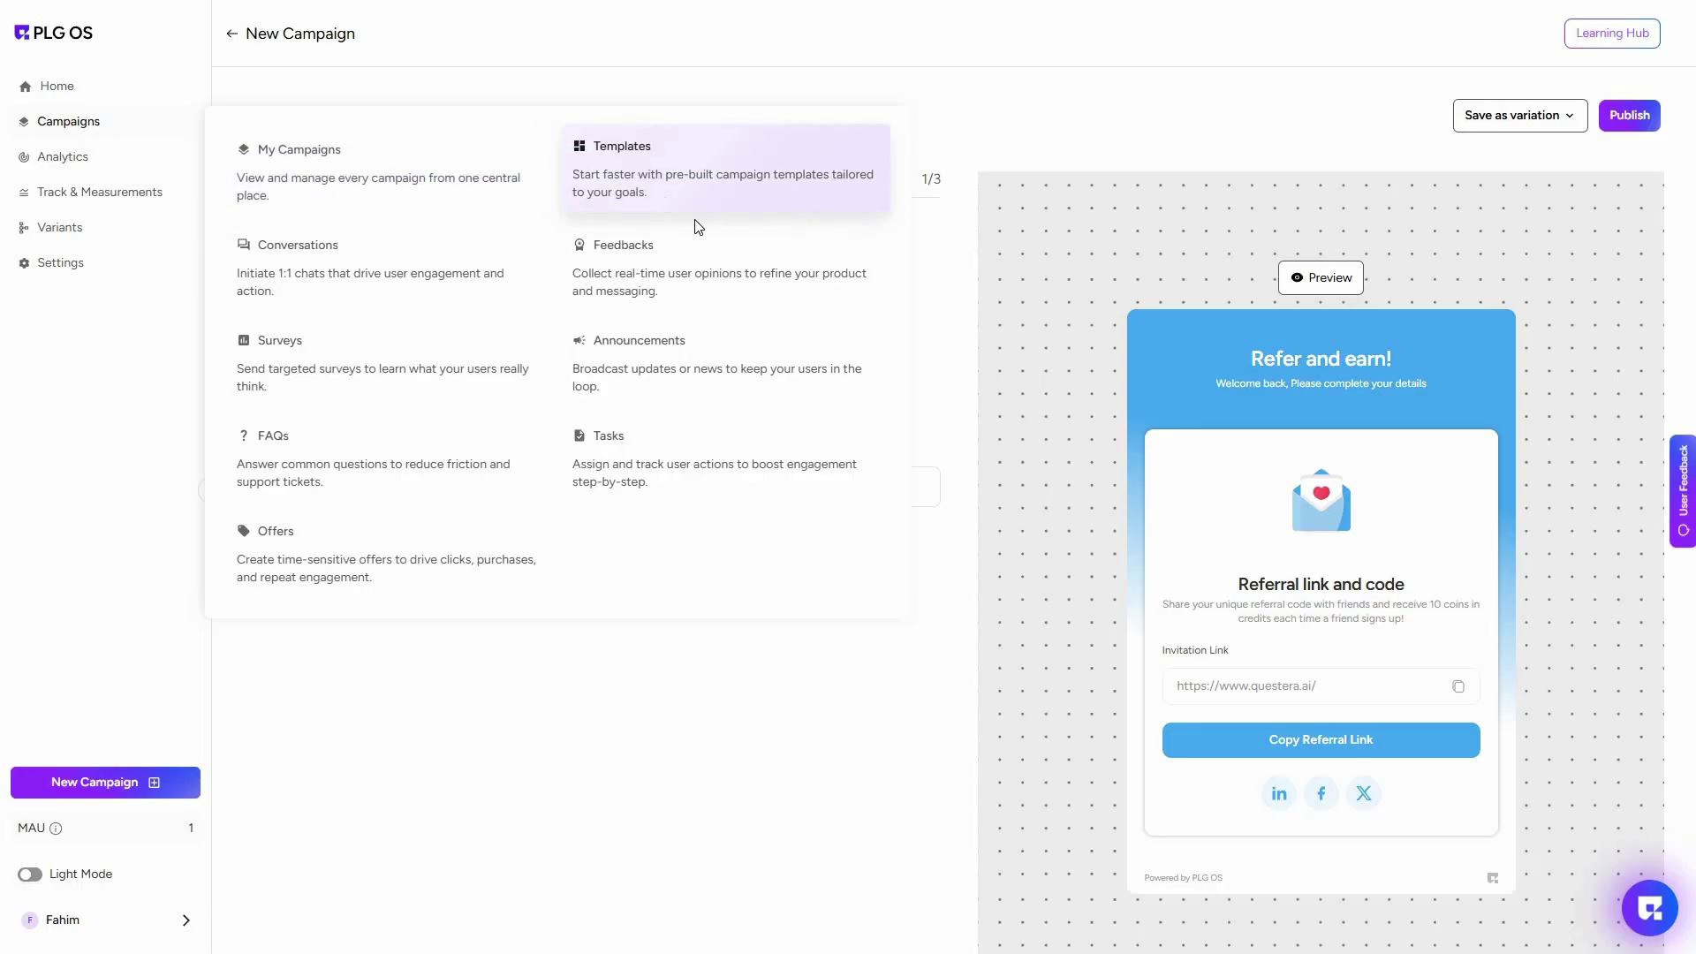
{"action": "left_click", "coordinate": [521, 338]}
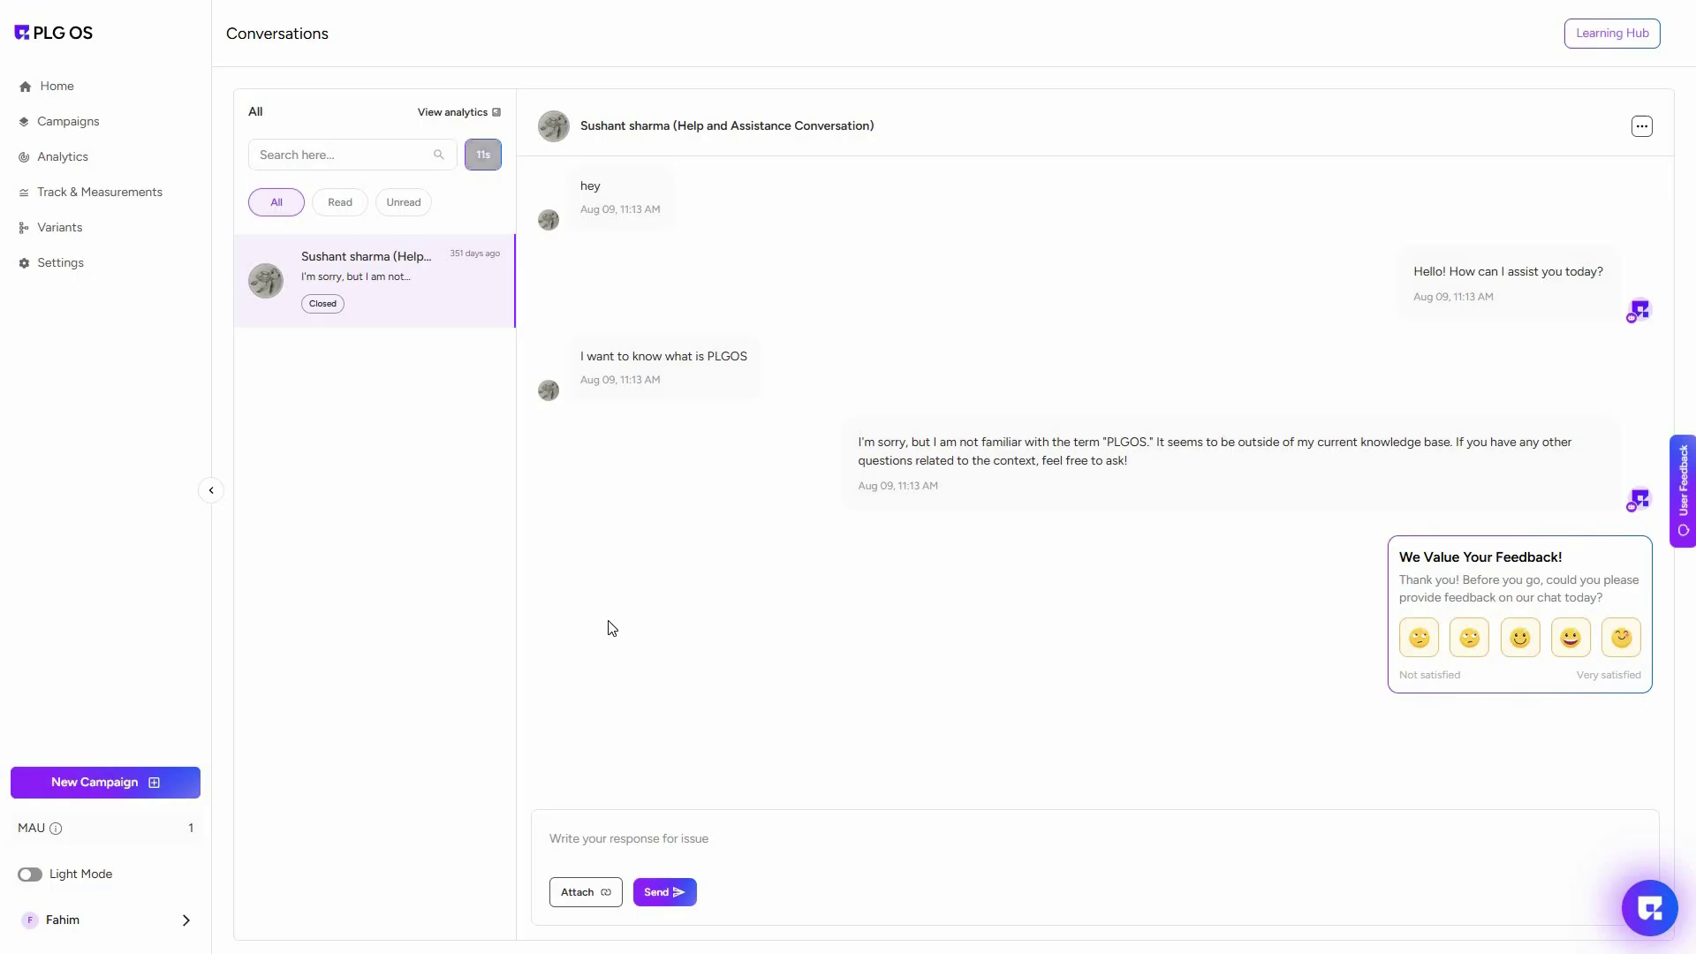
{"action": "left_click", "coordinate": [139, 129]}
{"action": "left_click", "coordinate": [106, 121]}
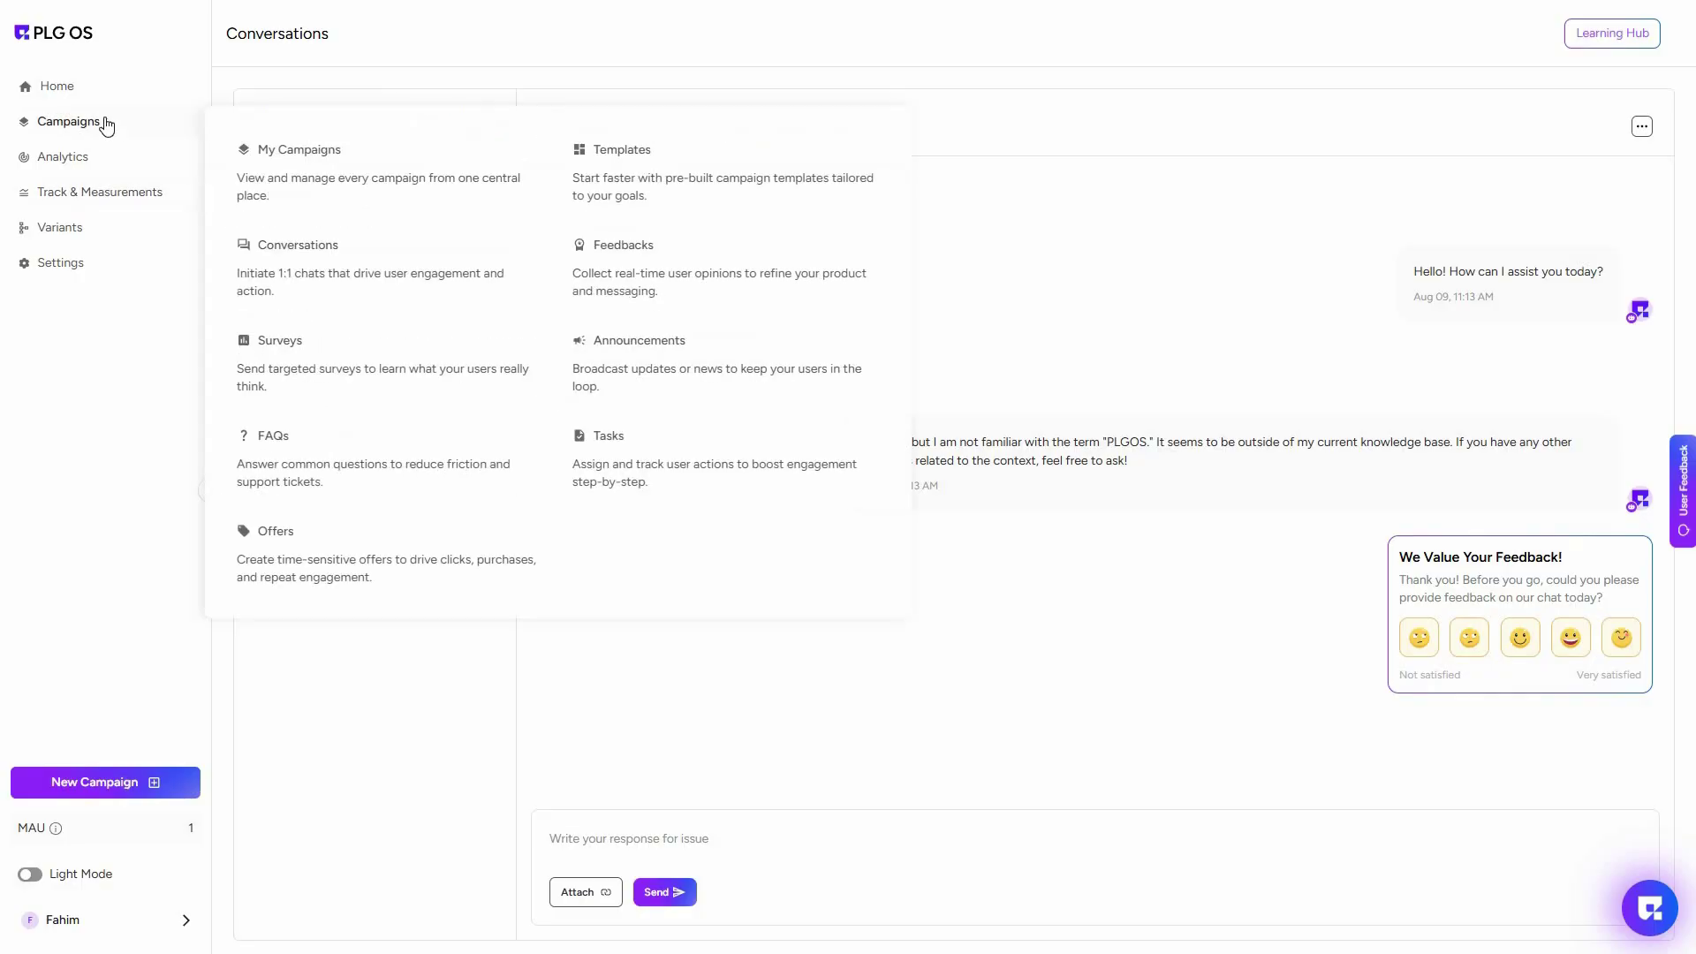
{"action": "left_click", "coordinate": [687, 281]}
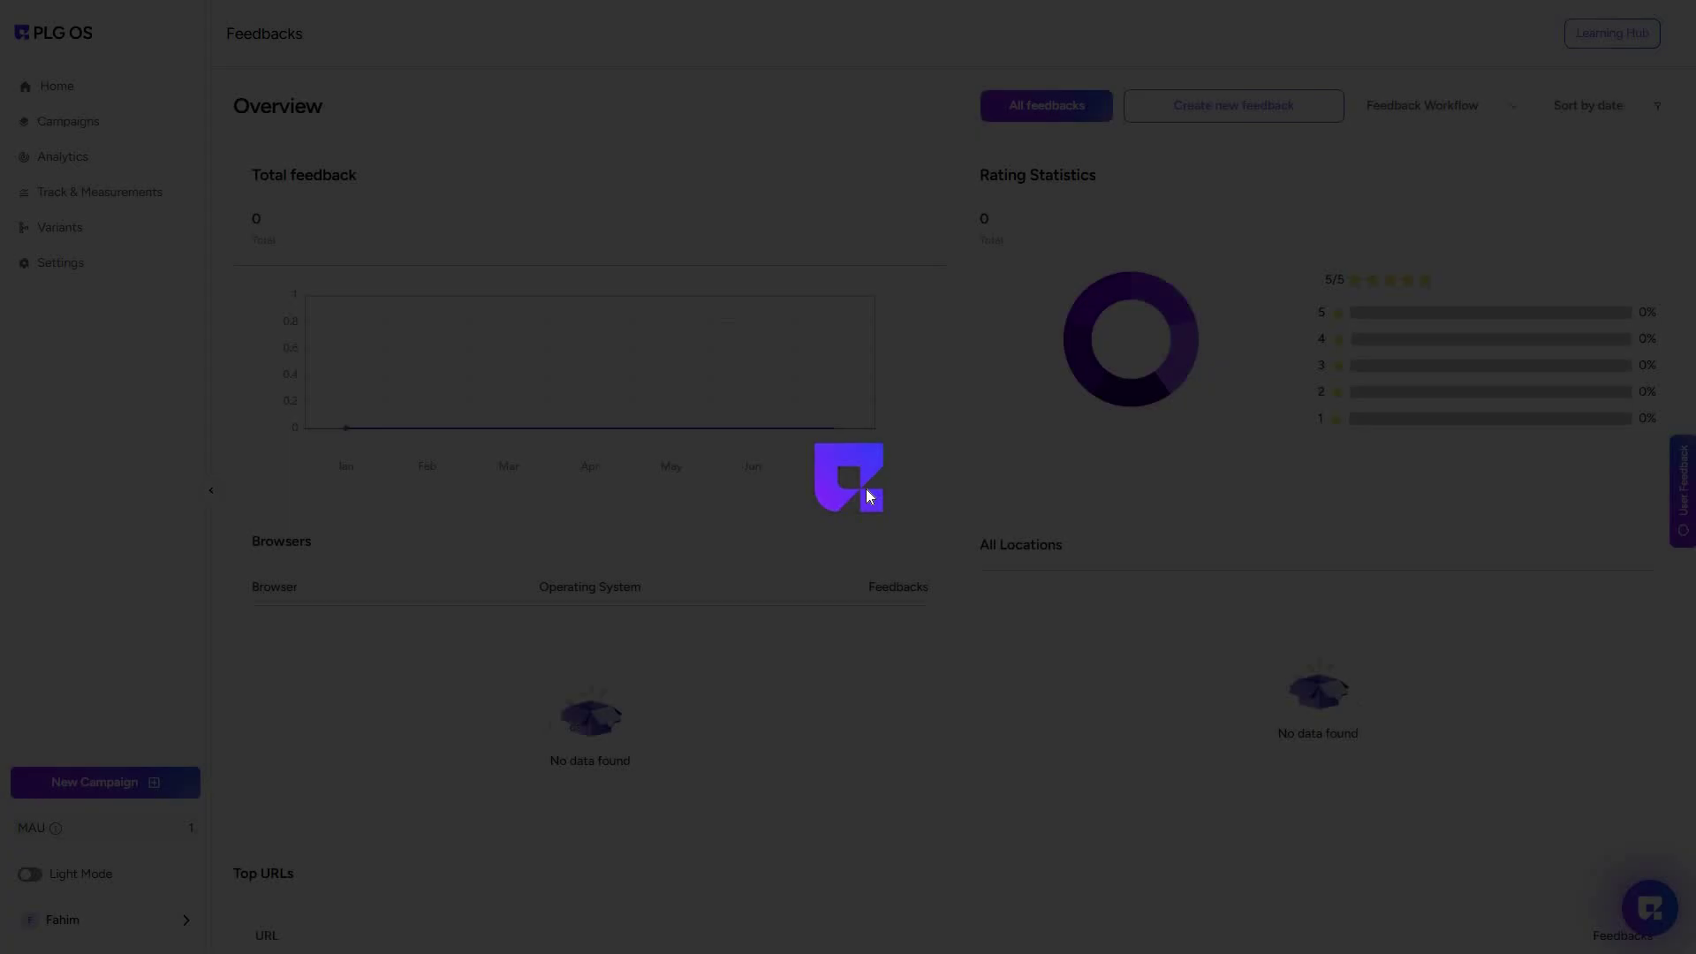
Step: Examine the Feedbacks overview, including rating statistics, browsers, locations, top URLs and the user feedback table
{"action": "scroll", "coordinate": [885, 758], "scroll_direction": "down", "scroll_amount": 3}
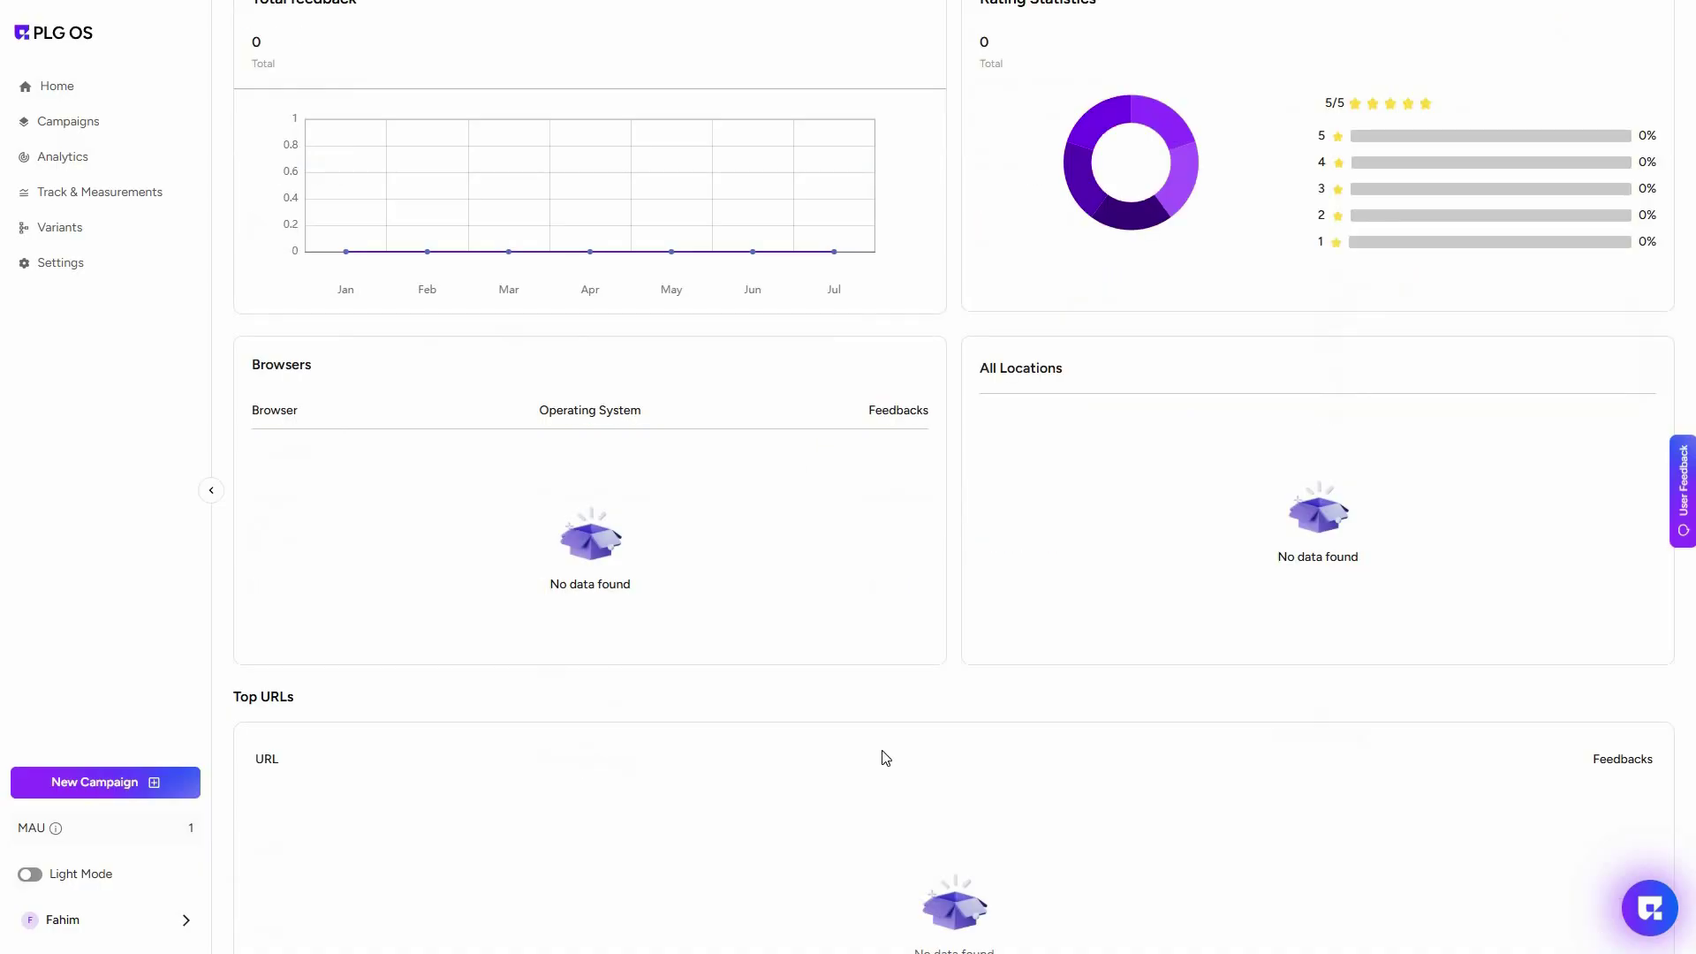
{"action": "scroll", "coordinate": [883, 756], "scroll_direction": "up", "scroll_amount": 2}
{"action": "scroll", "coordinate": [875, 759], "scroll_direction": "down", "scroll_amount": 1}
{"action": "scroll", "coordinate": [854, 766], "scroll_direction": "up", "scroll_amount": 2}
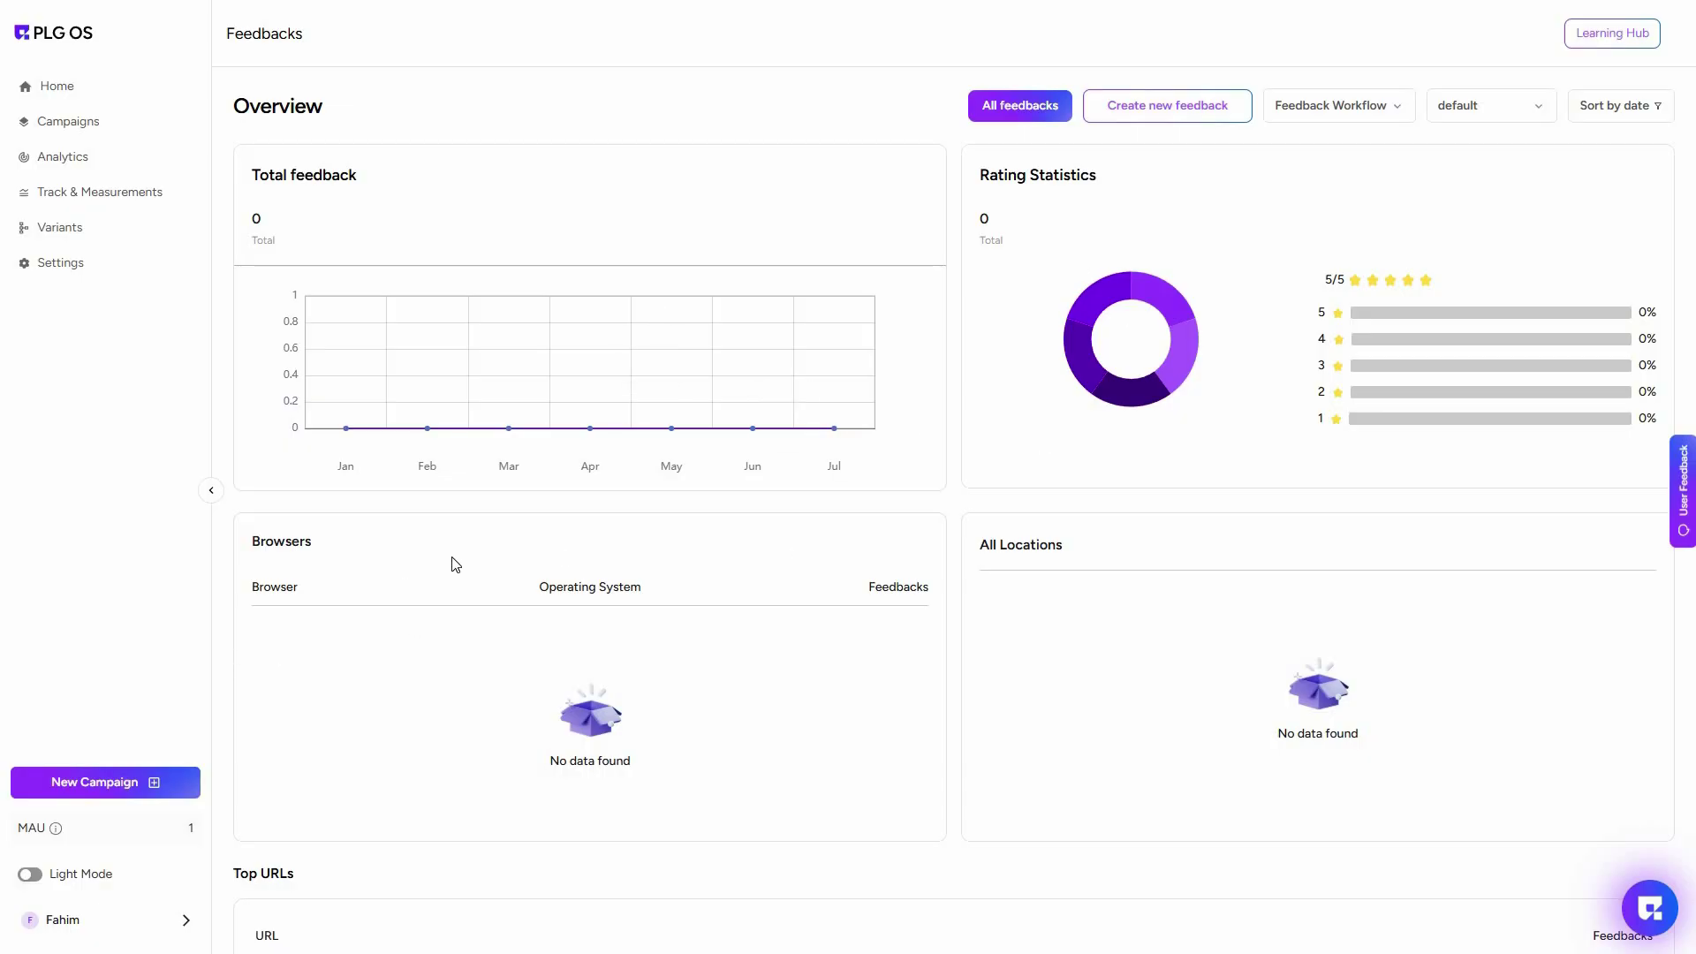
{"action": "scroll", "coordinate": [455, 561], "scroll_direction": "down", "scroll_amount": 4}
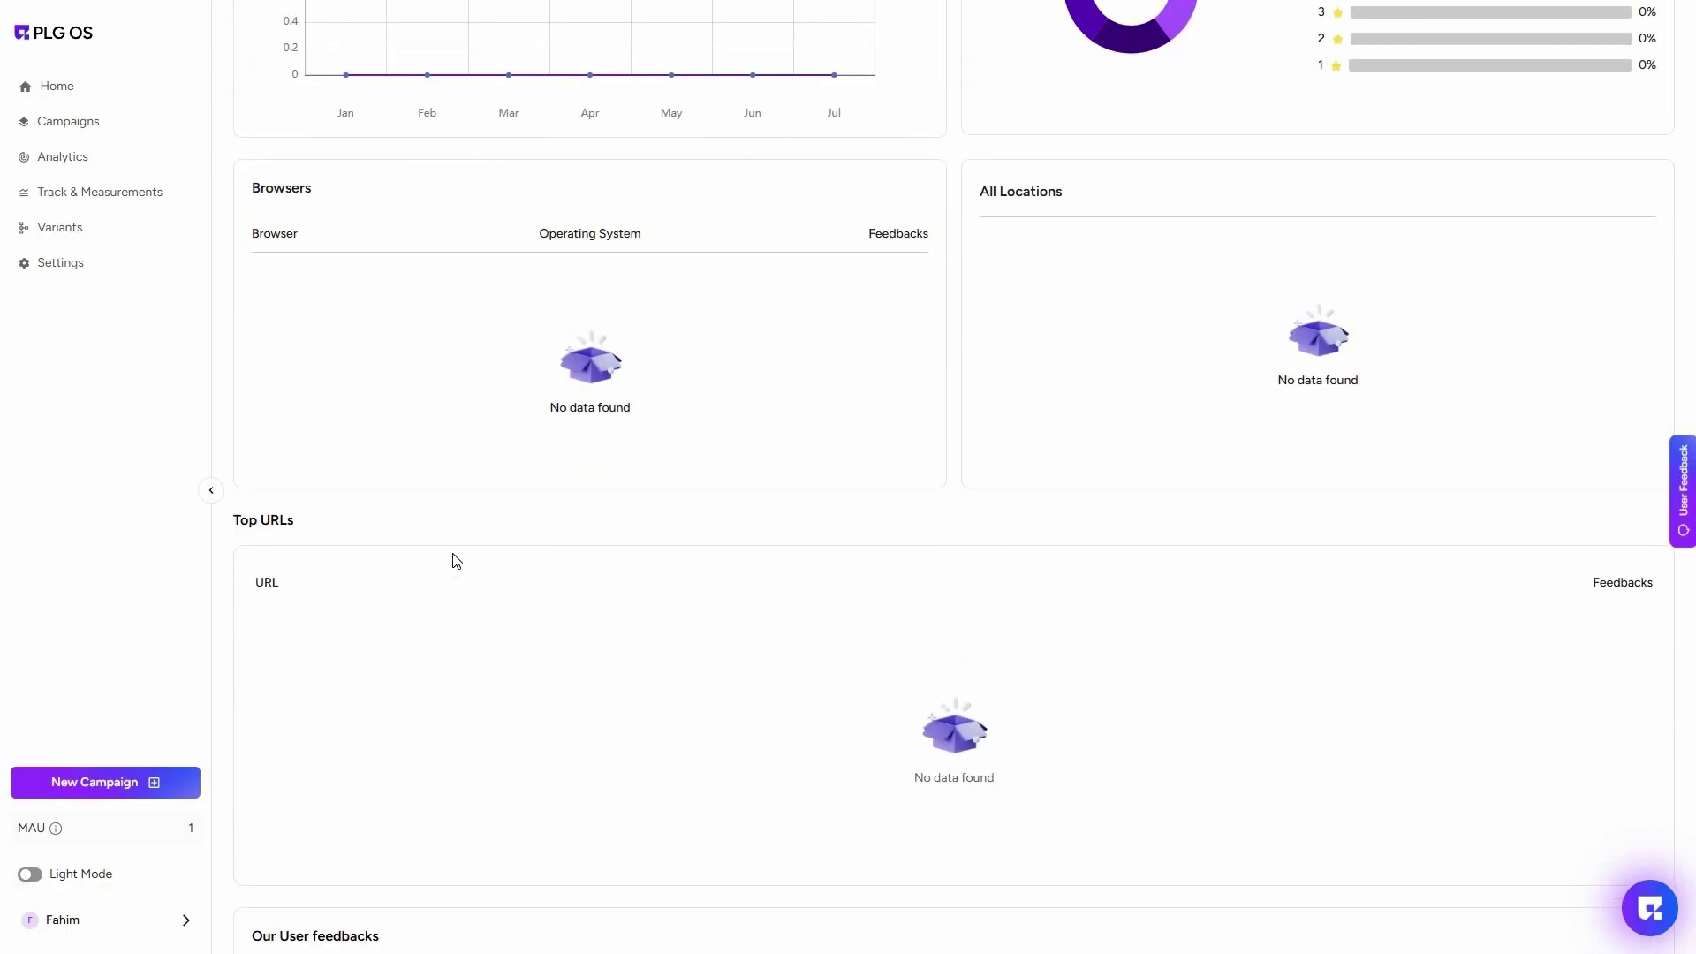
{"action": "scroll", "coordinate": [345, 884], "scroll_direction": "down", "scroll_amount": 2}
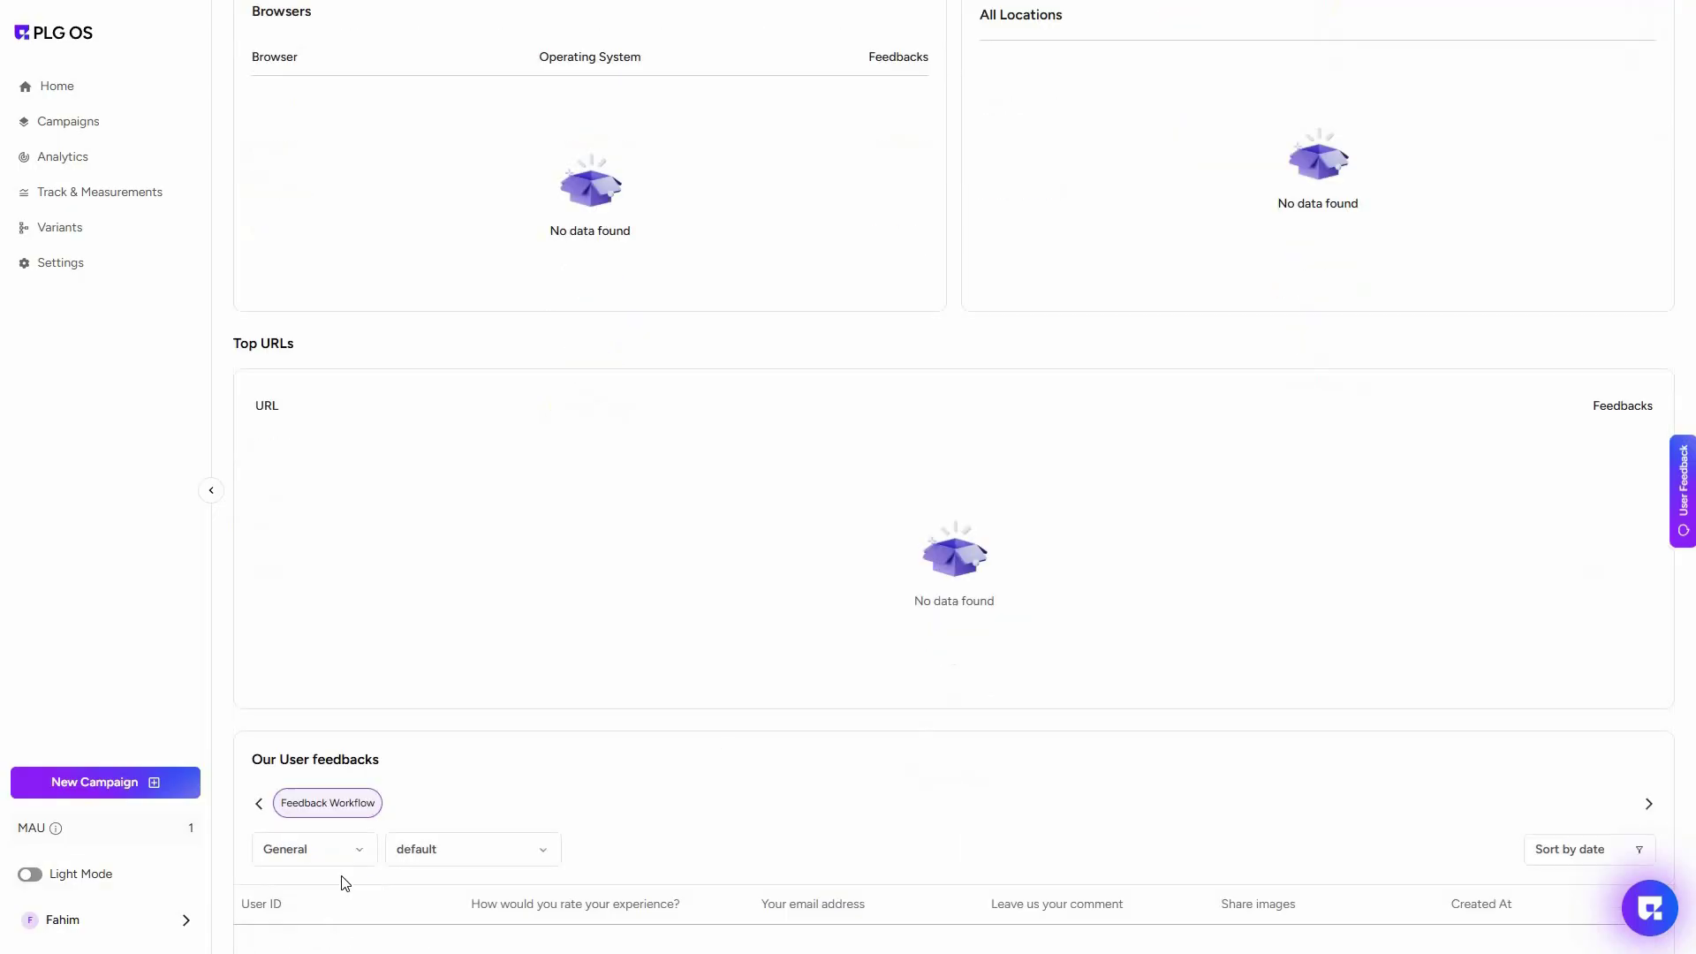
{"action": "scroll", "coordinate": [344, 884], "scroll_direction": "down", "scroll_amount": 2}
{"action": "scroll", "coordinate": [129, 140], "scroll_direction": "up", "scroll_amount": 8}
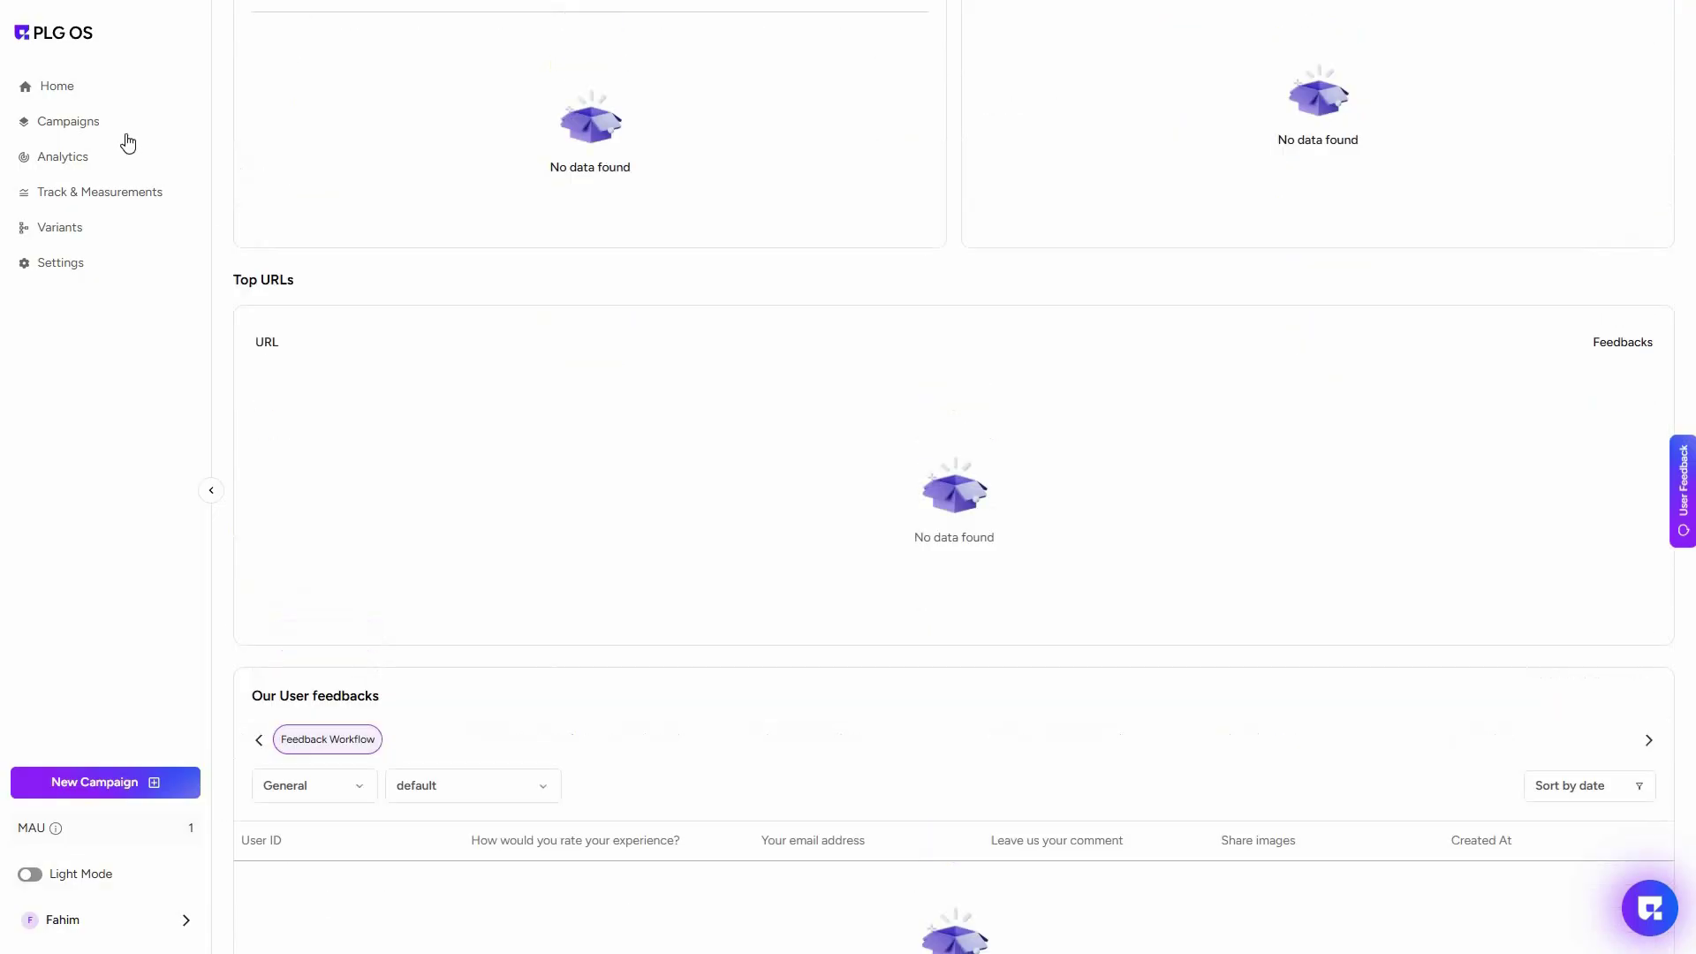
Step: Go to the Surveys overview and start a new survey to view the available survey templates
{"action": "mouse_move", "coordinate": [125, 130]}
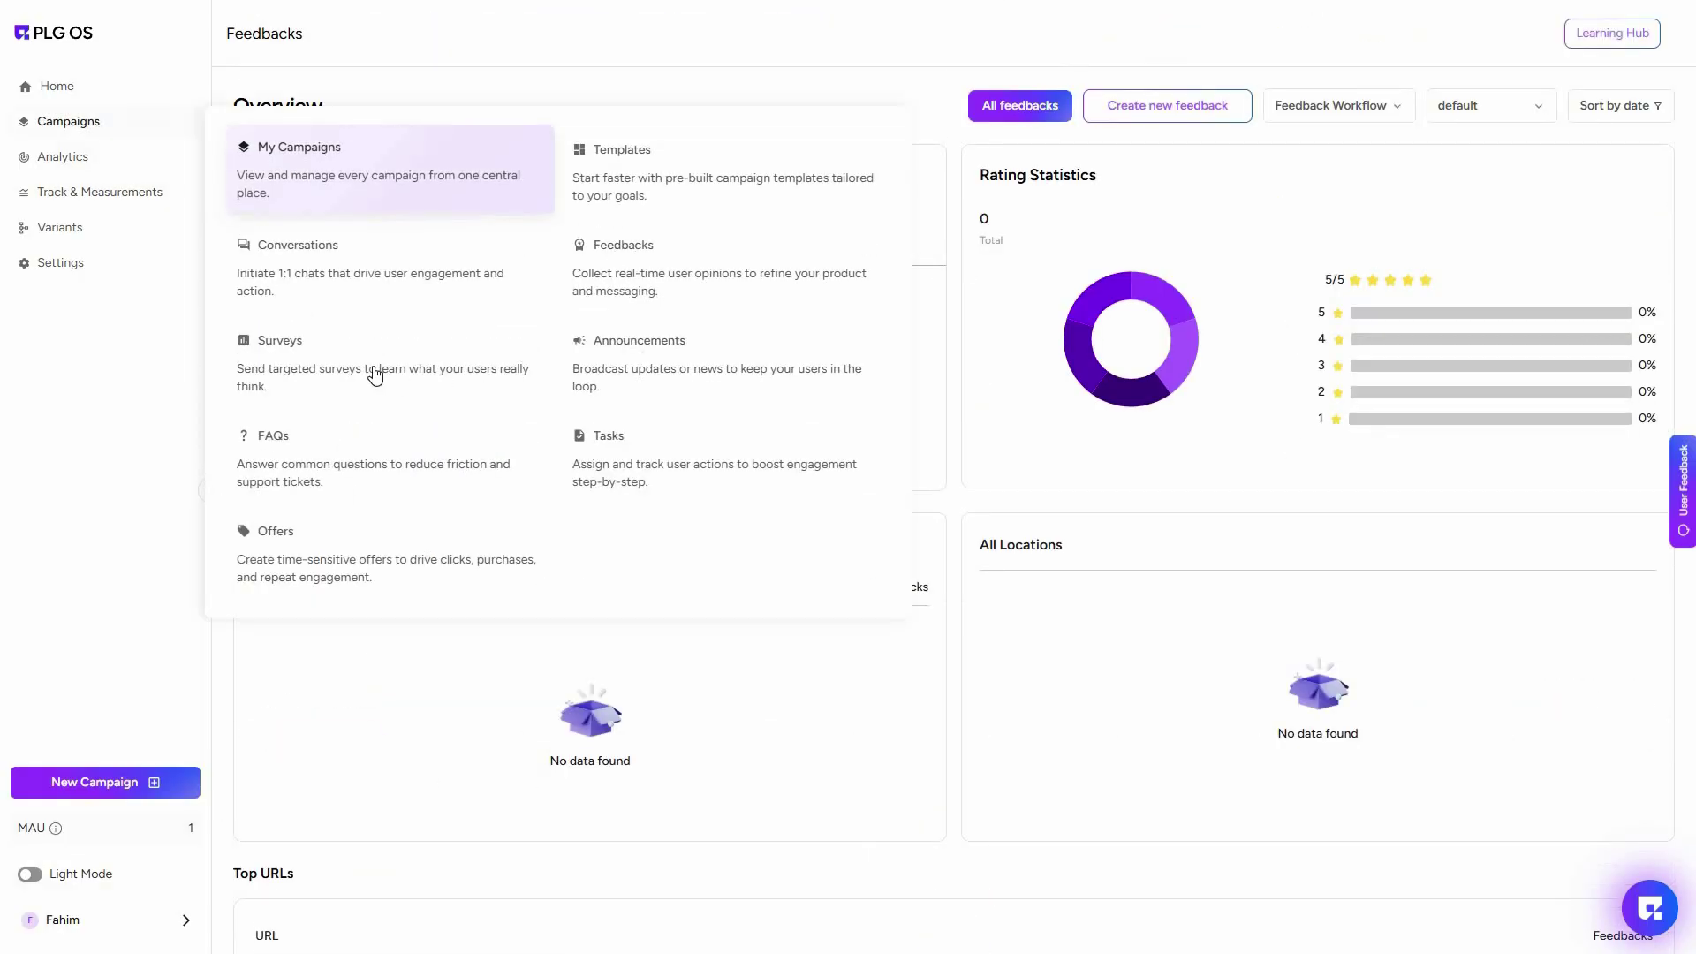
{"action": "left_click", "coordinate": [428, 362]}
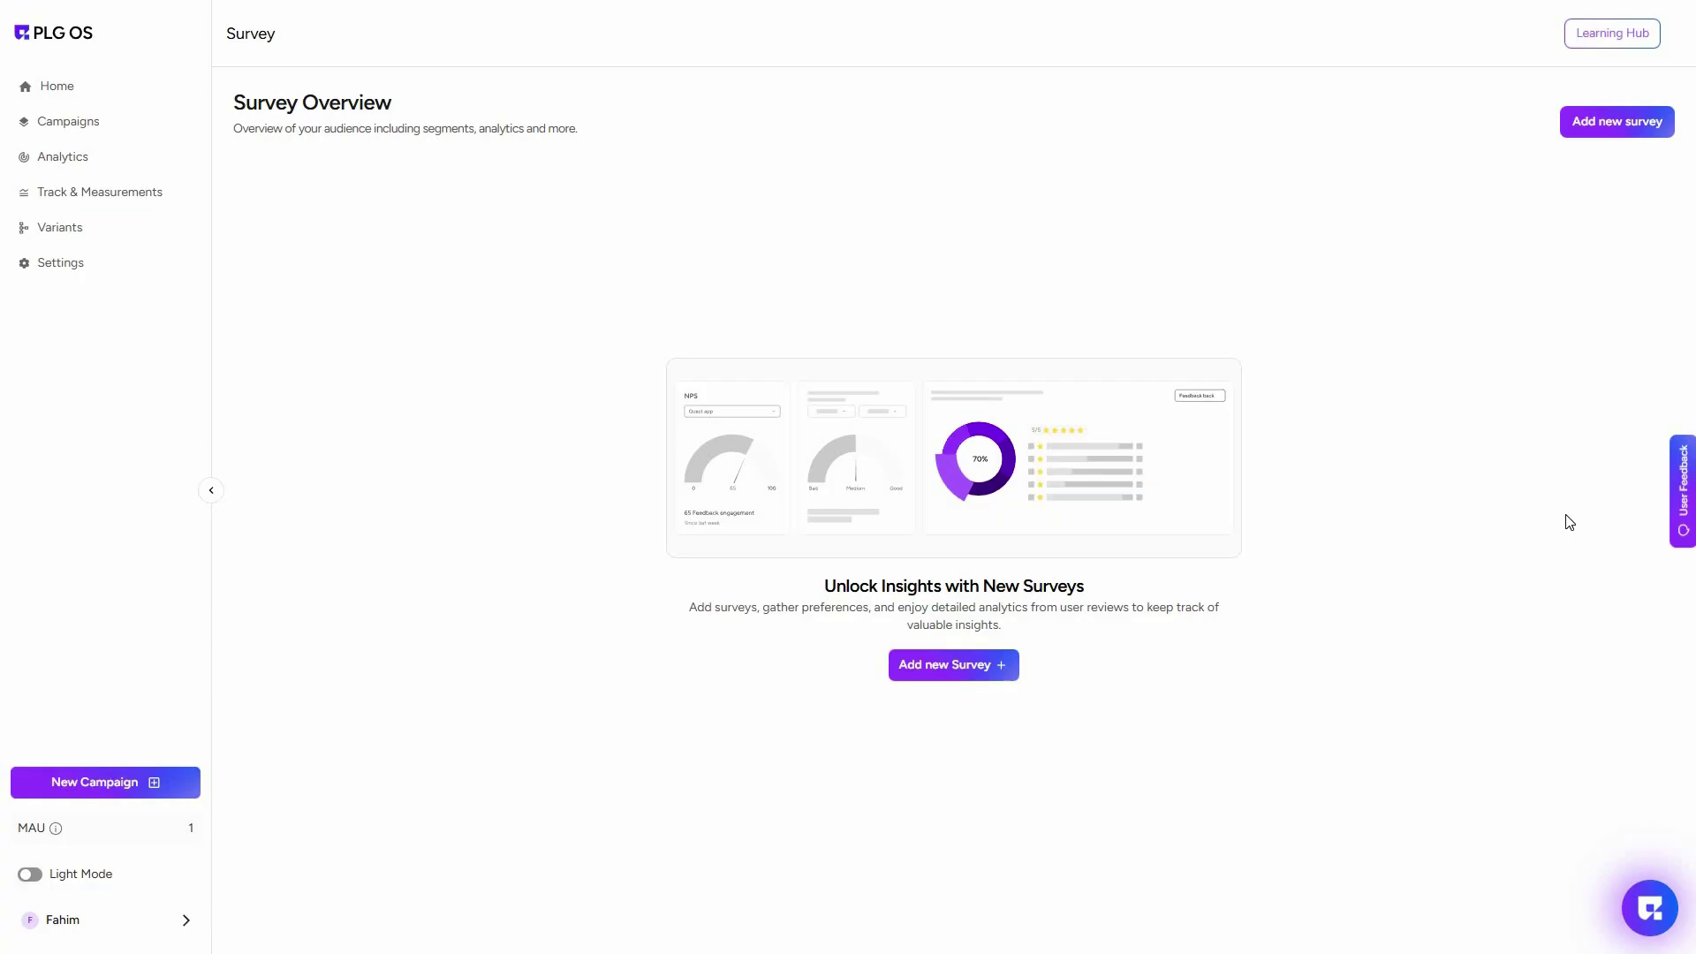
{"action": "left_click", "coordinate": [938, 669]}
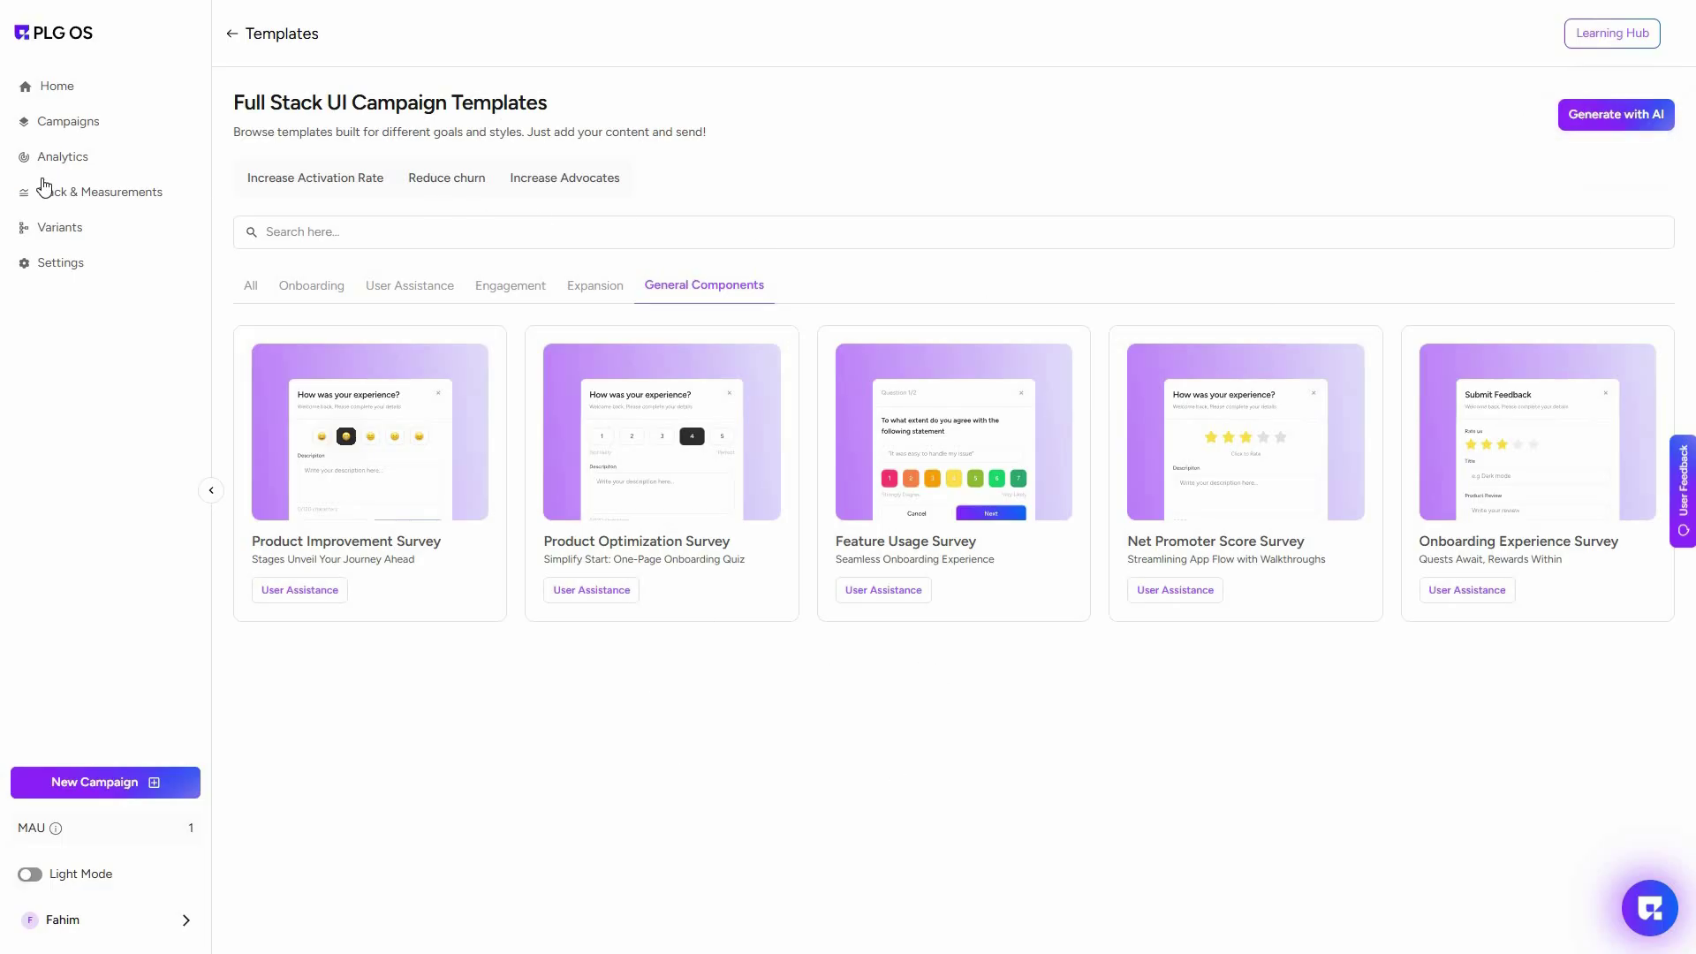
Step: Open Announcements and look through the list of registered announcements
{"action": "mouse_move", "coordinate": [73, 123]}
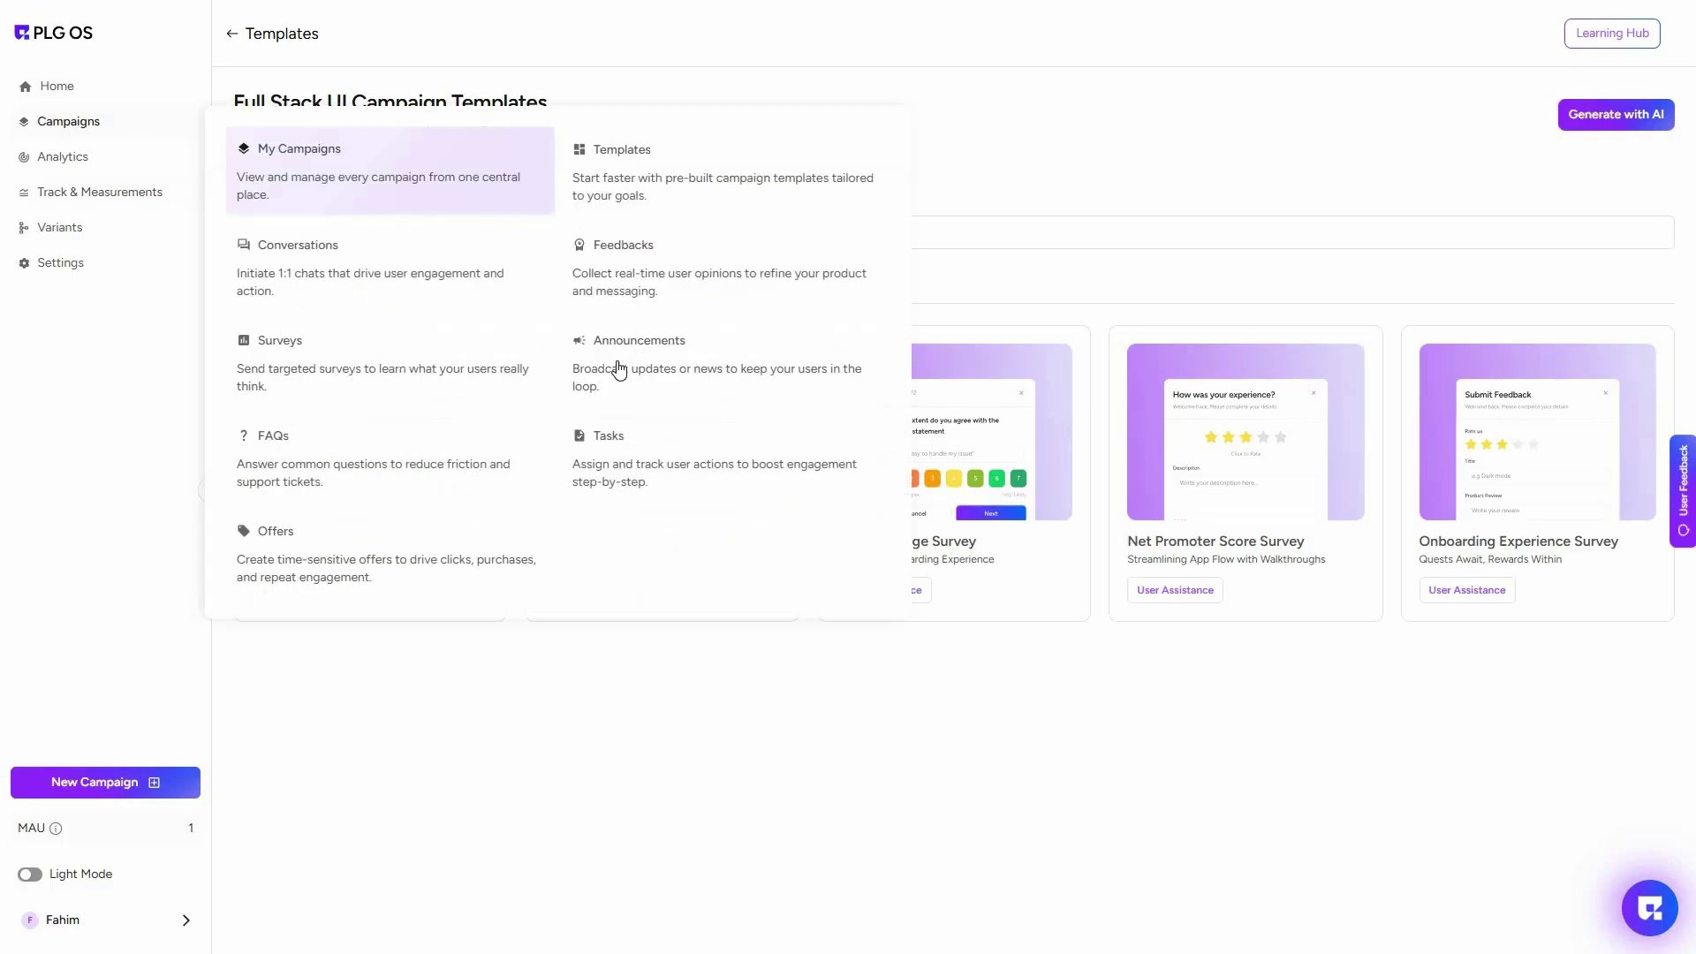
{"action": "left_click", "coordinate": [718, 362]}
{"action": "scroll", "coordinate": [687, 615], "scroll_direction": "down", "scroll_amount": 1}
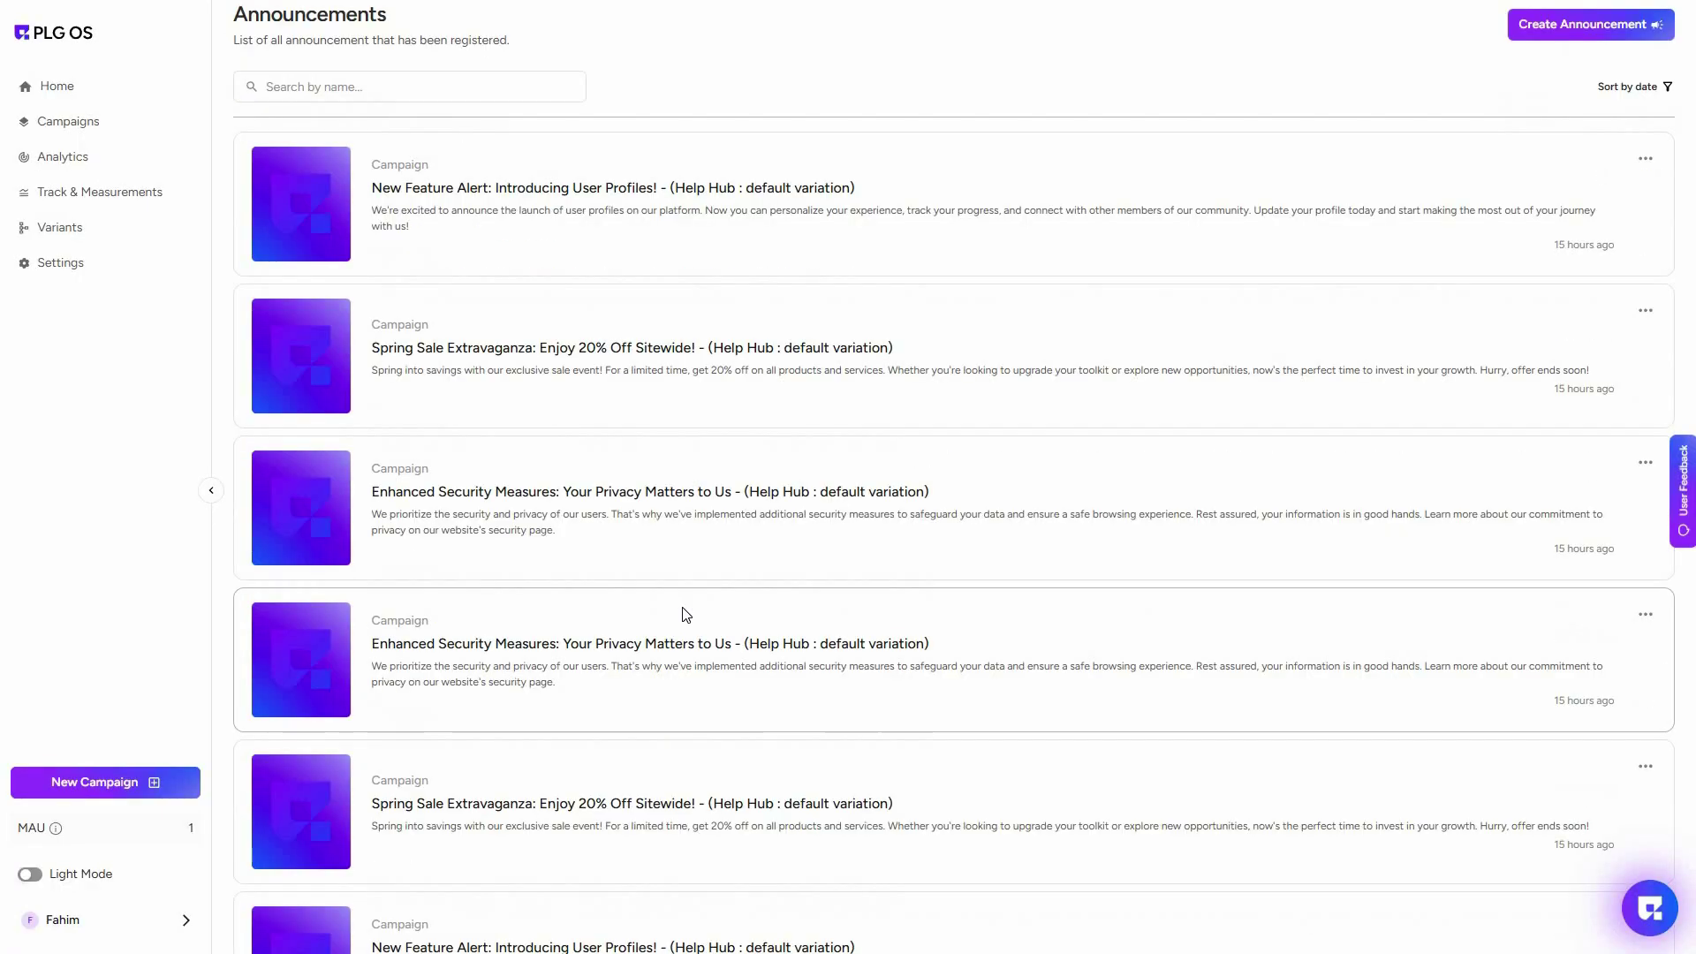
{"action": "scroll", "coordinate": [687, 614], "scroll_direction": "down", "scroll_amount": 1}
{"action": "scroll", "coordinate": [686, 615], "scroll_direction": "up", "scroll_amount": 2}
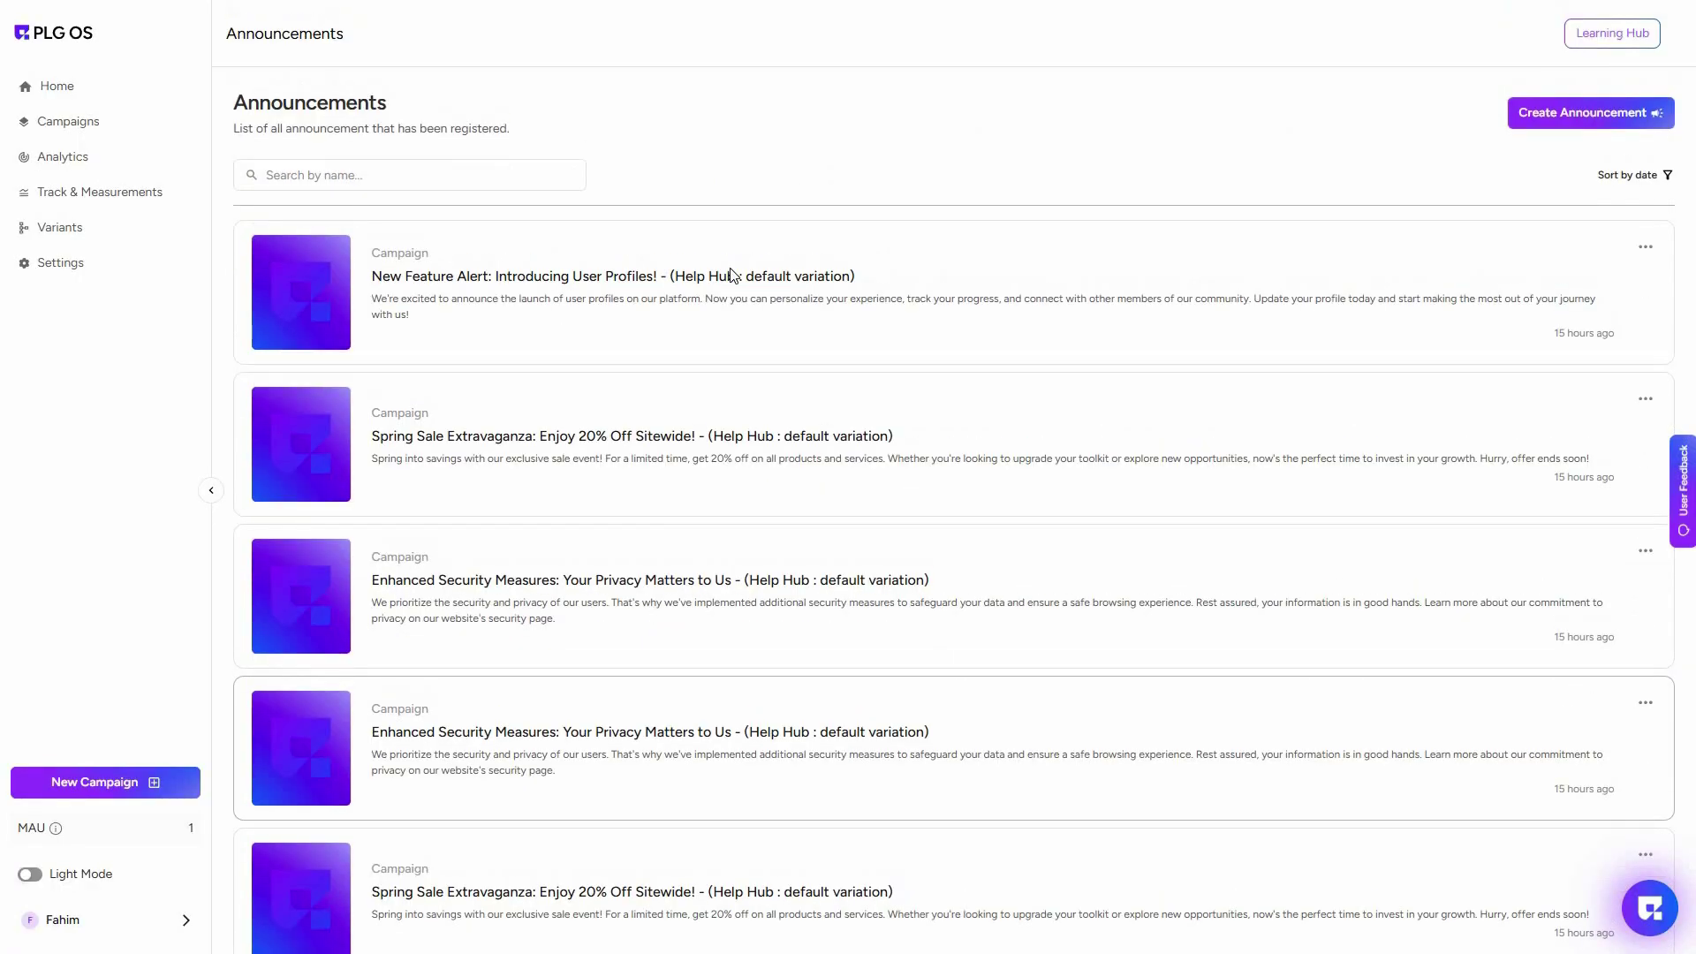
Step: Create and publish an announcement with title and description "10% off", post link apple.com and the Help Hub default variation, and check its actions
{"action": "left_click", "coordinate": [1569, 115]}
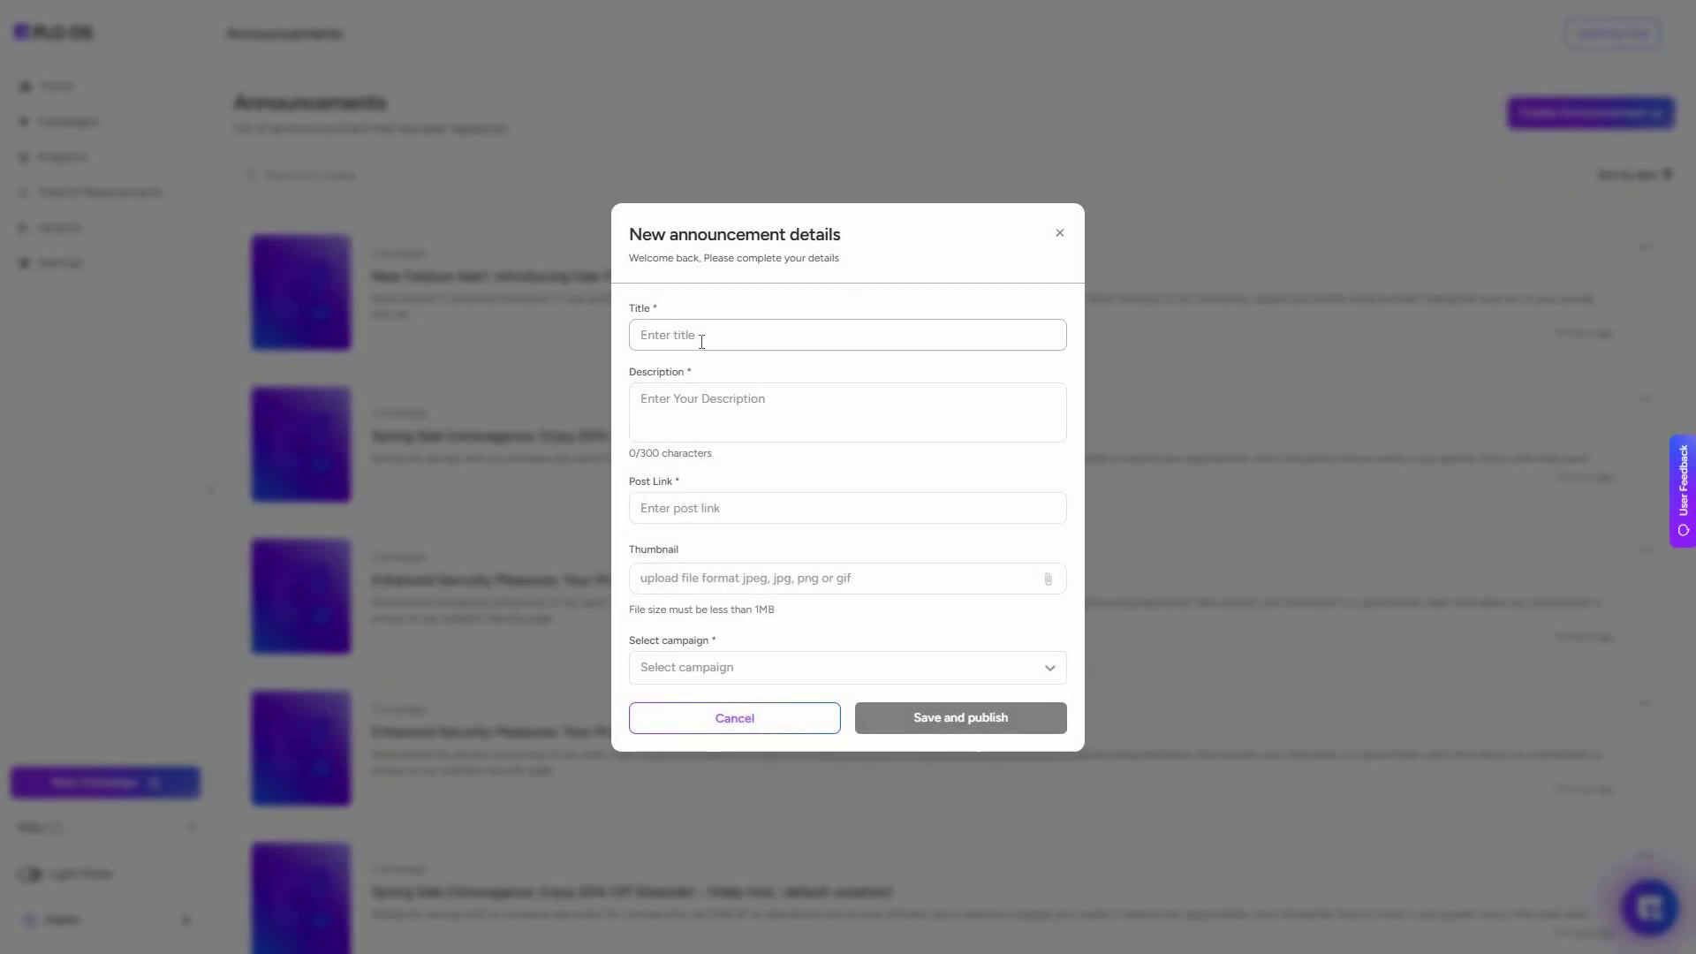
{"action": "type", "text": "10% off"}
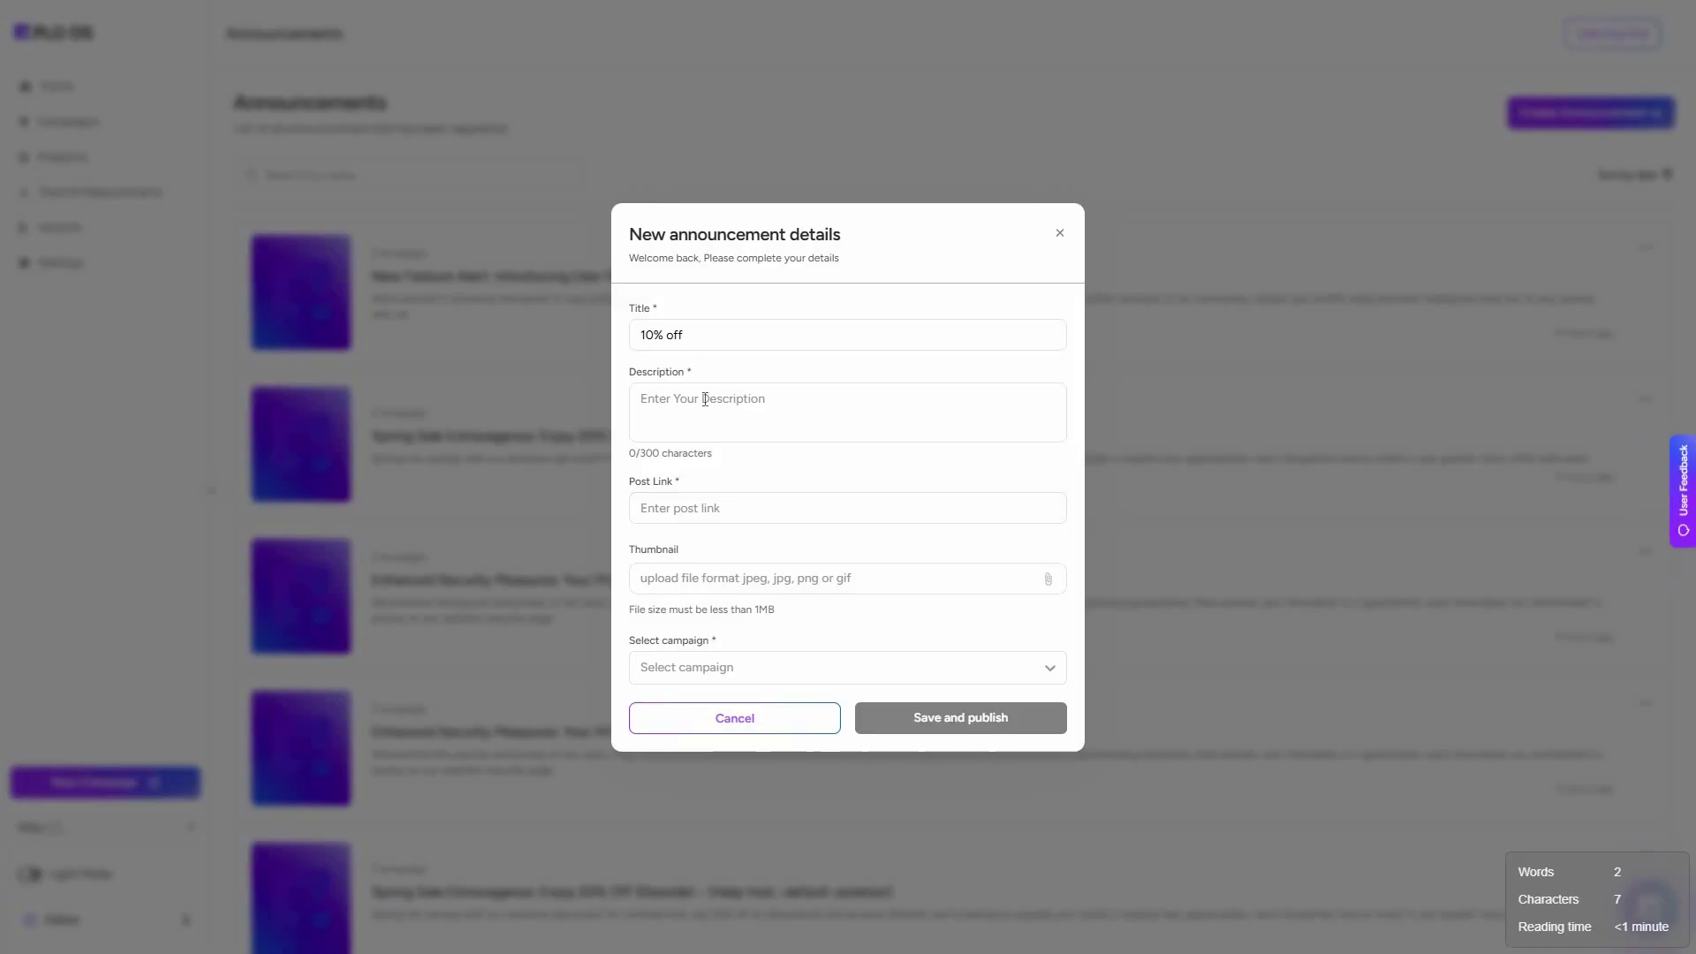
{"action": "left_click", "coordinate": [672, 402]}
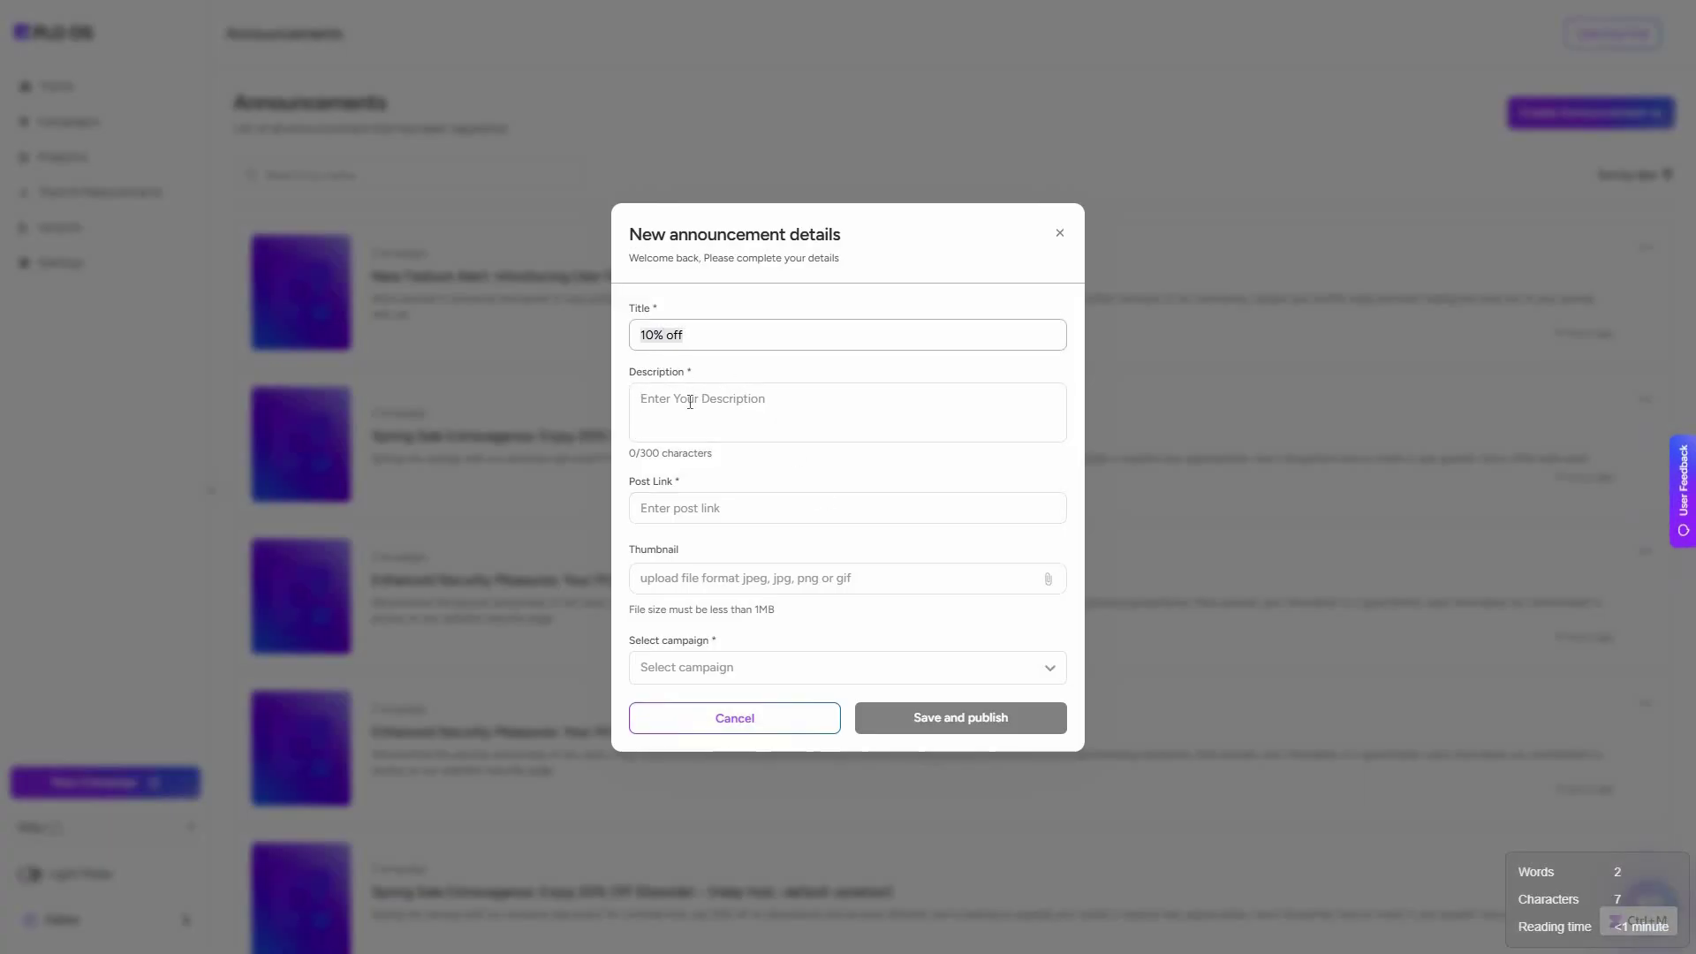
{"action": "left_click", "coordinate": [802, 411]}
{"action": "type", "text": "10% off"}
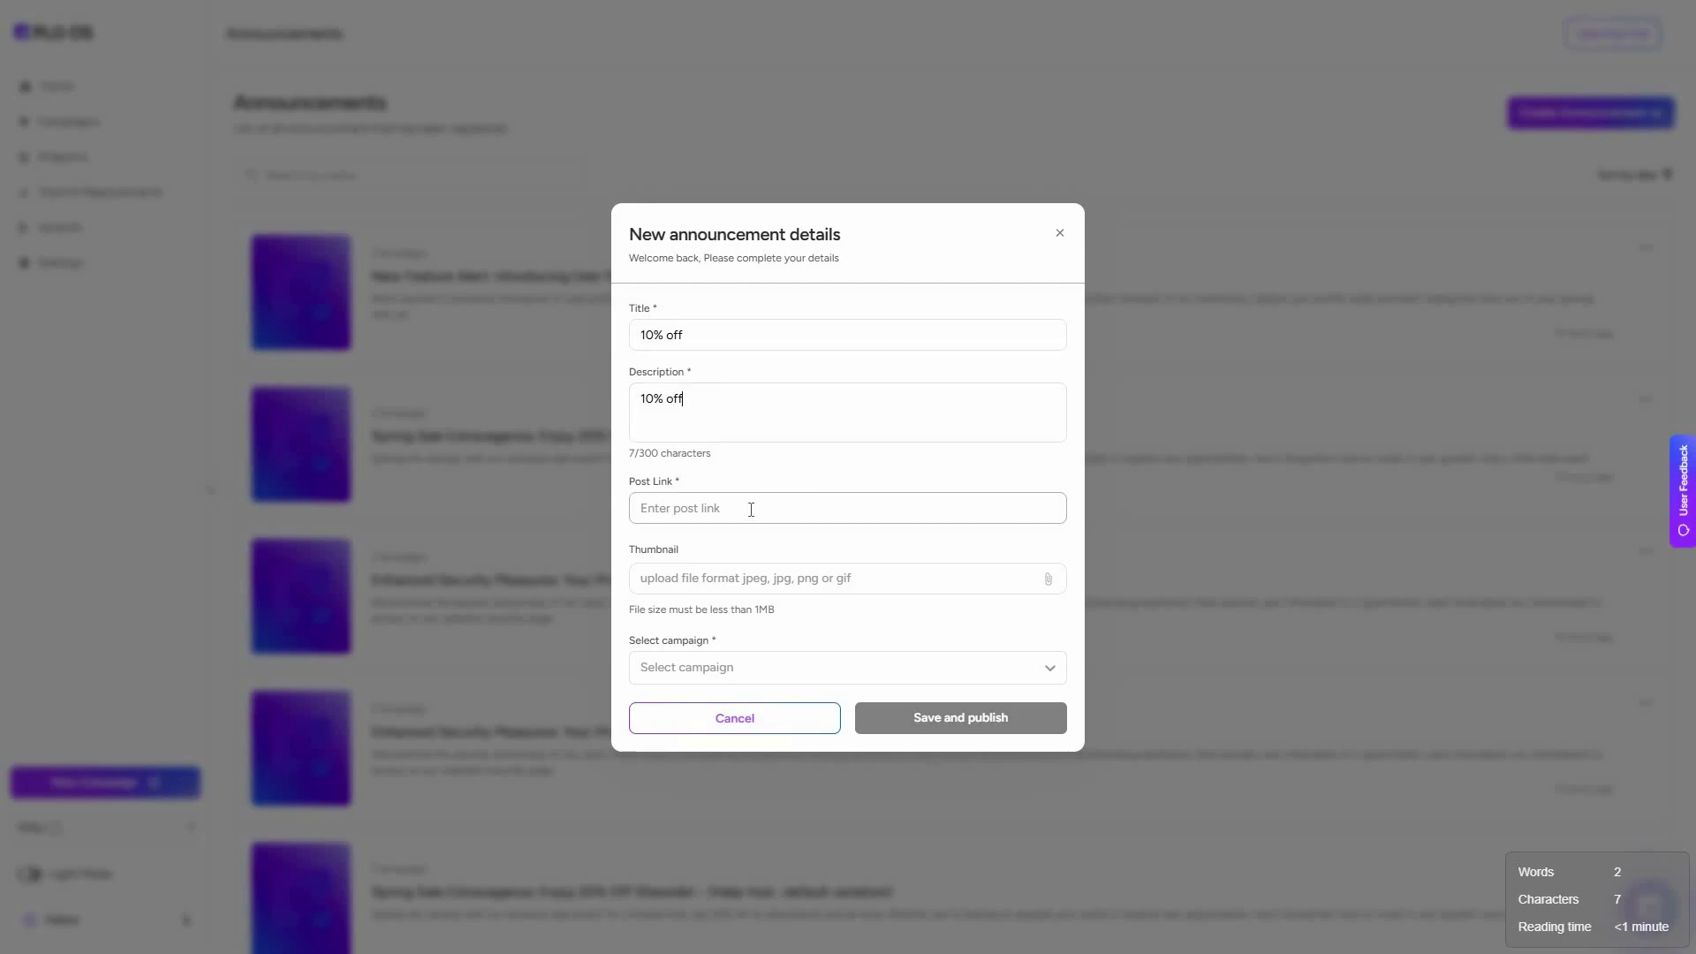
{"action": "left_click", "coordinate": [751, 510]}
{"action": "type", "text": "apple.com"}
{"action": "left_click", "coordinate": [848, 667]}
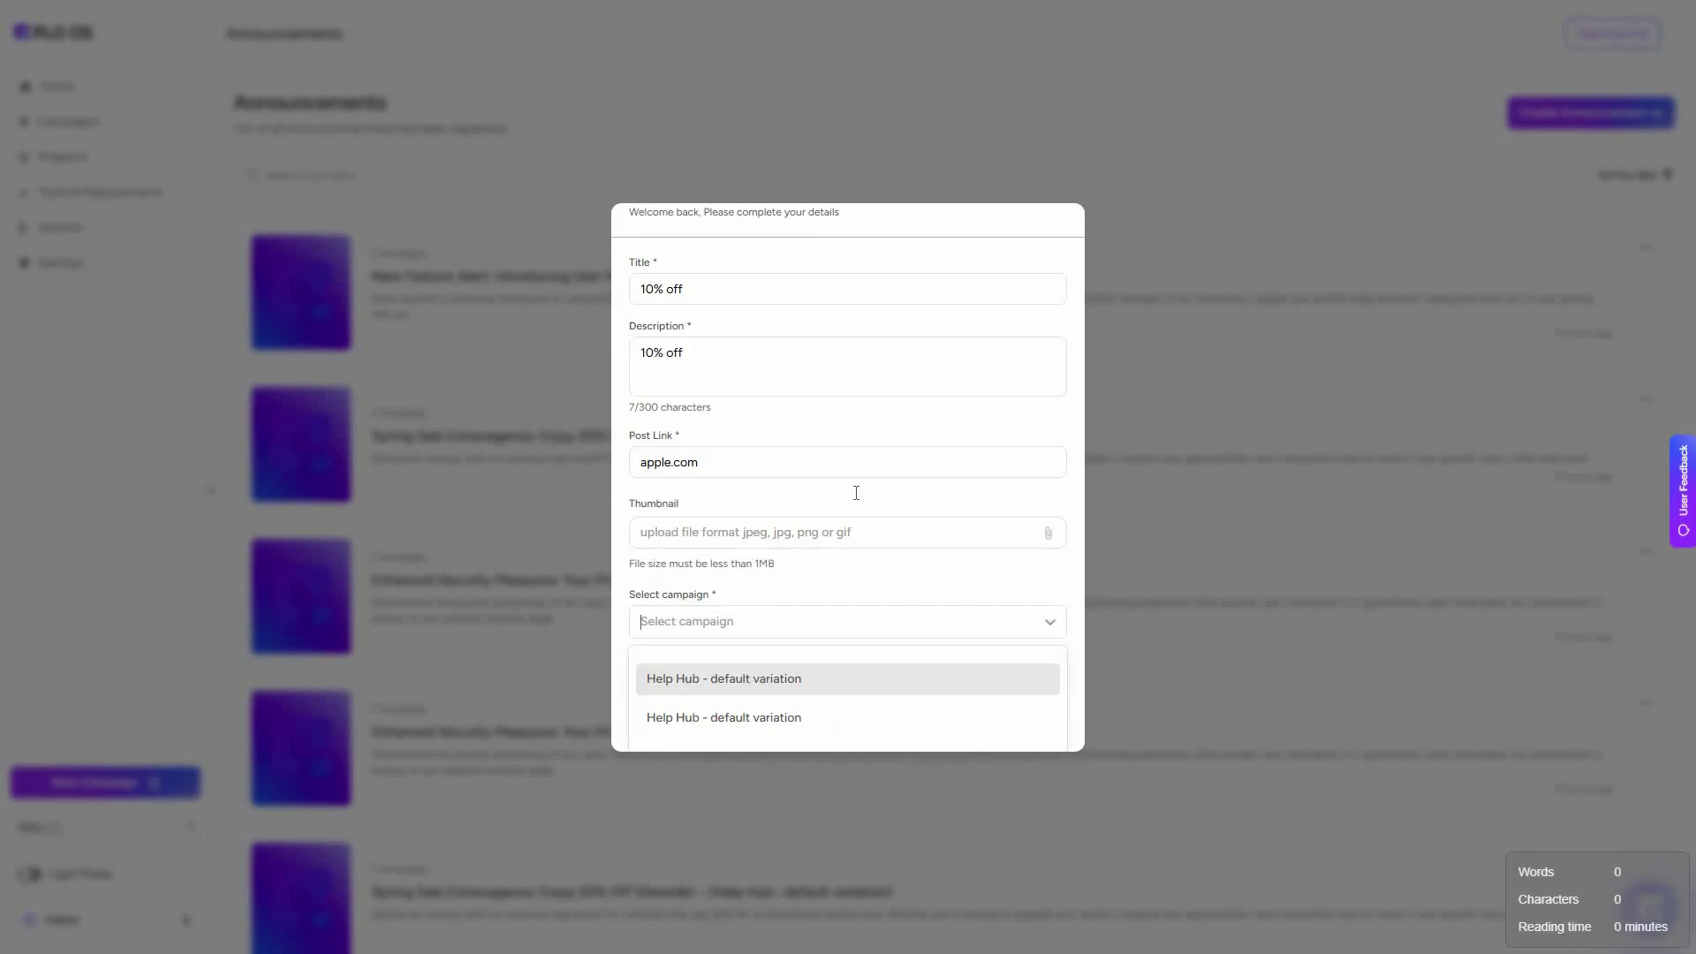
{"action": "left_click", "coordinate": [928, 716]}
{"action": "left_click", "coordinate": [1007, 722]}
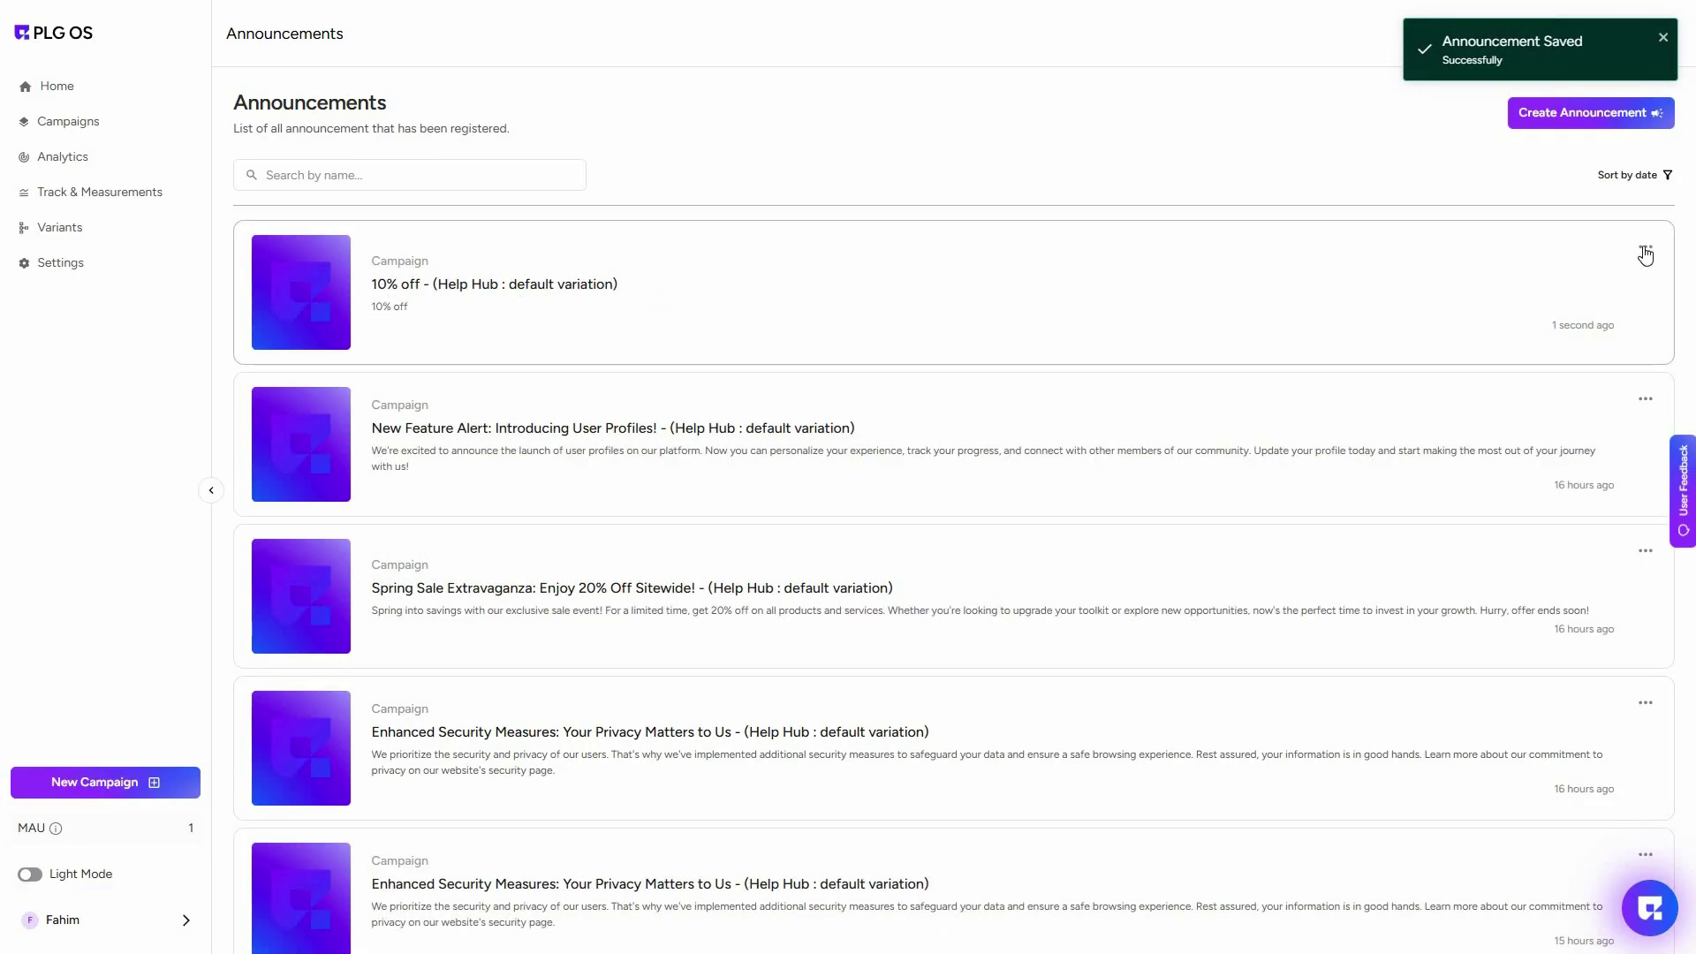
{"action": "left_click", "coordinate": [1645, 249]}
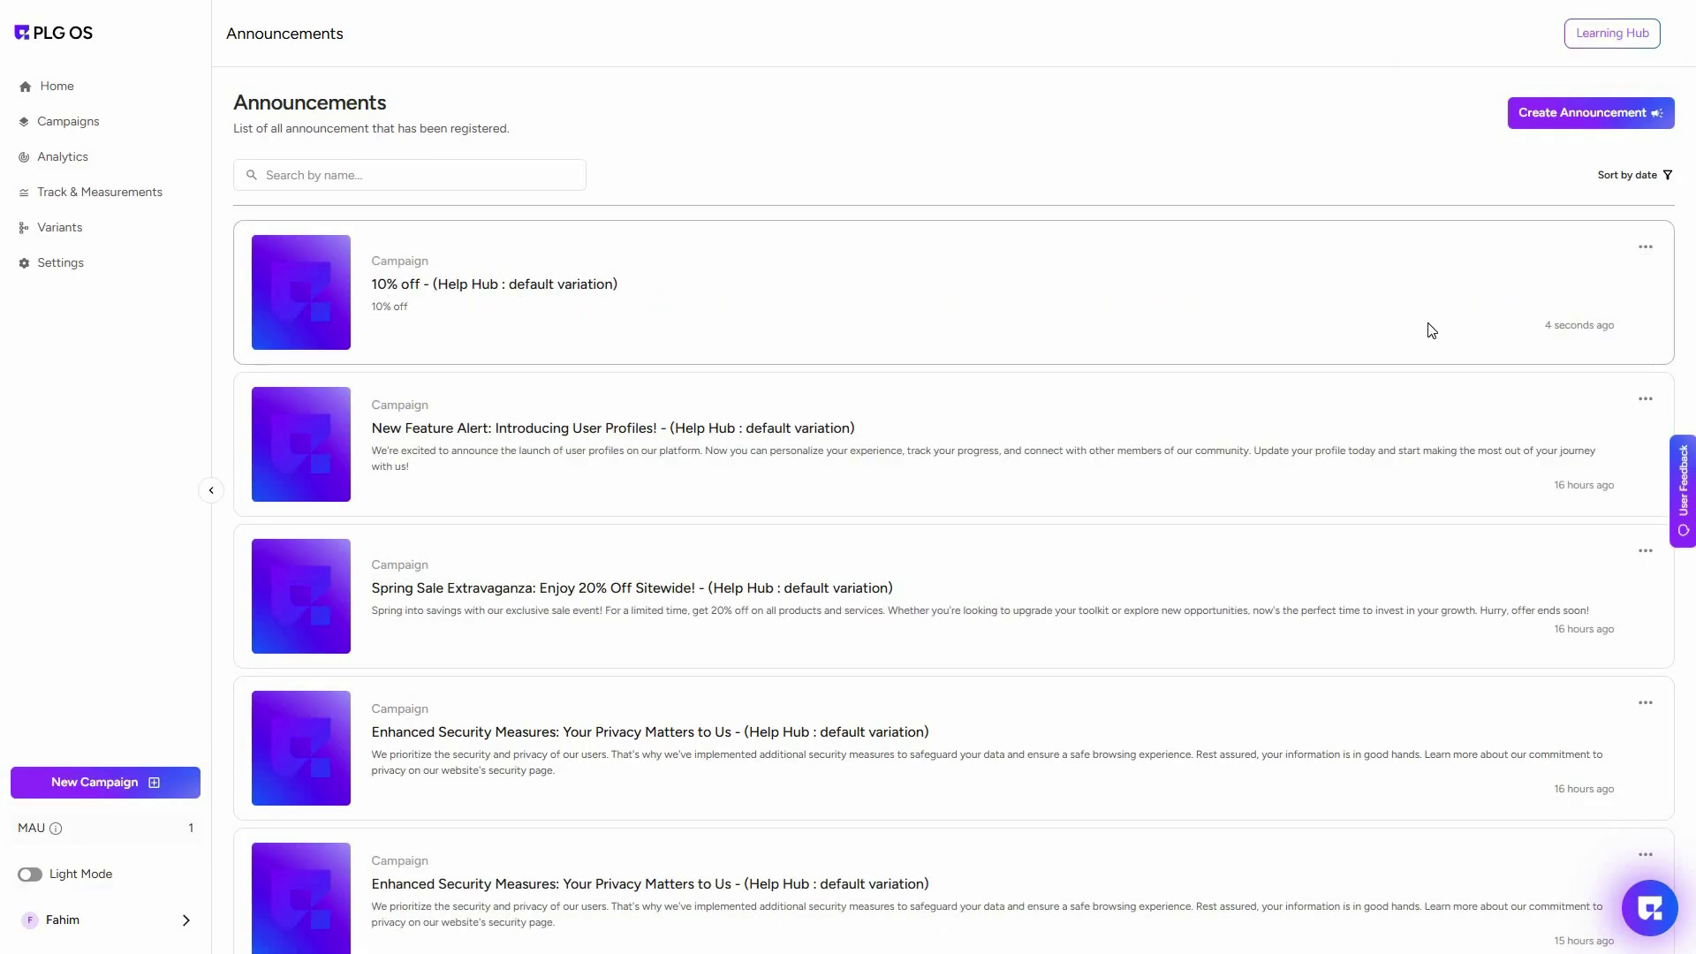
Step: Review the Chat with Data assistant and the dashboard creation form in Analytics
{"action": "mouse_move", "coordinate": [88, 122]}
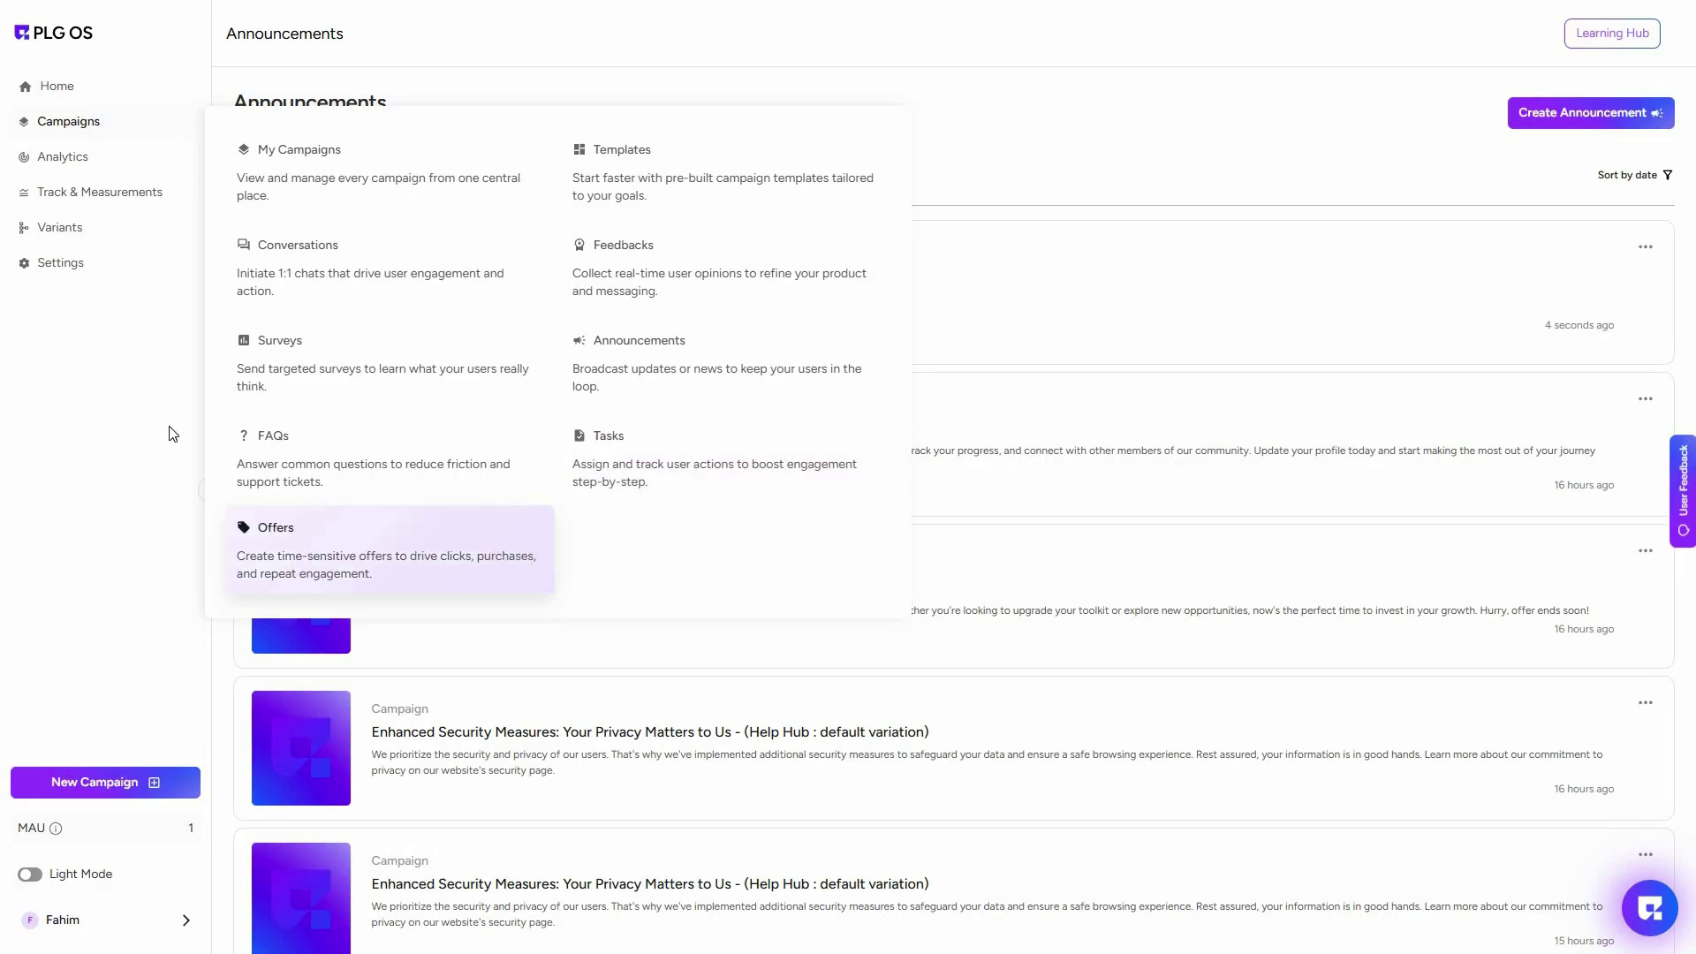
{"action": "left_click", "coordinate": [86, 159]}
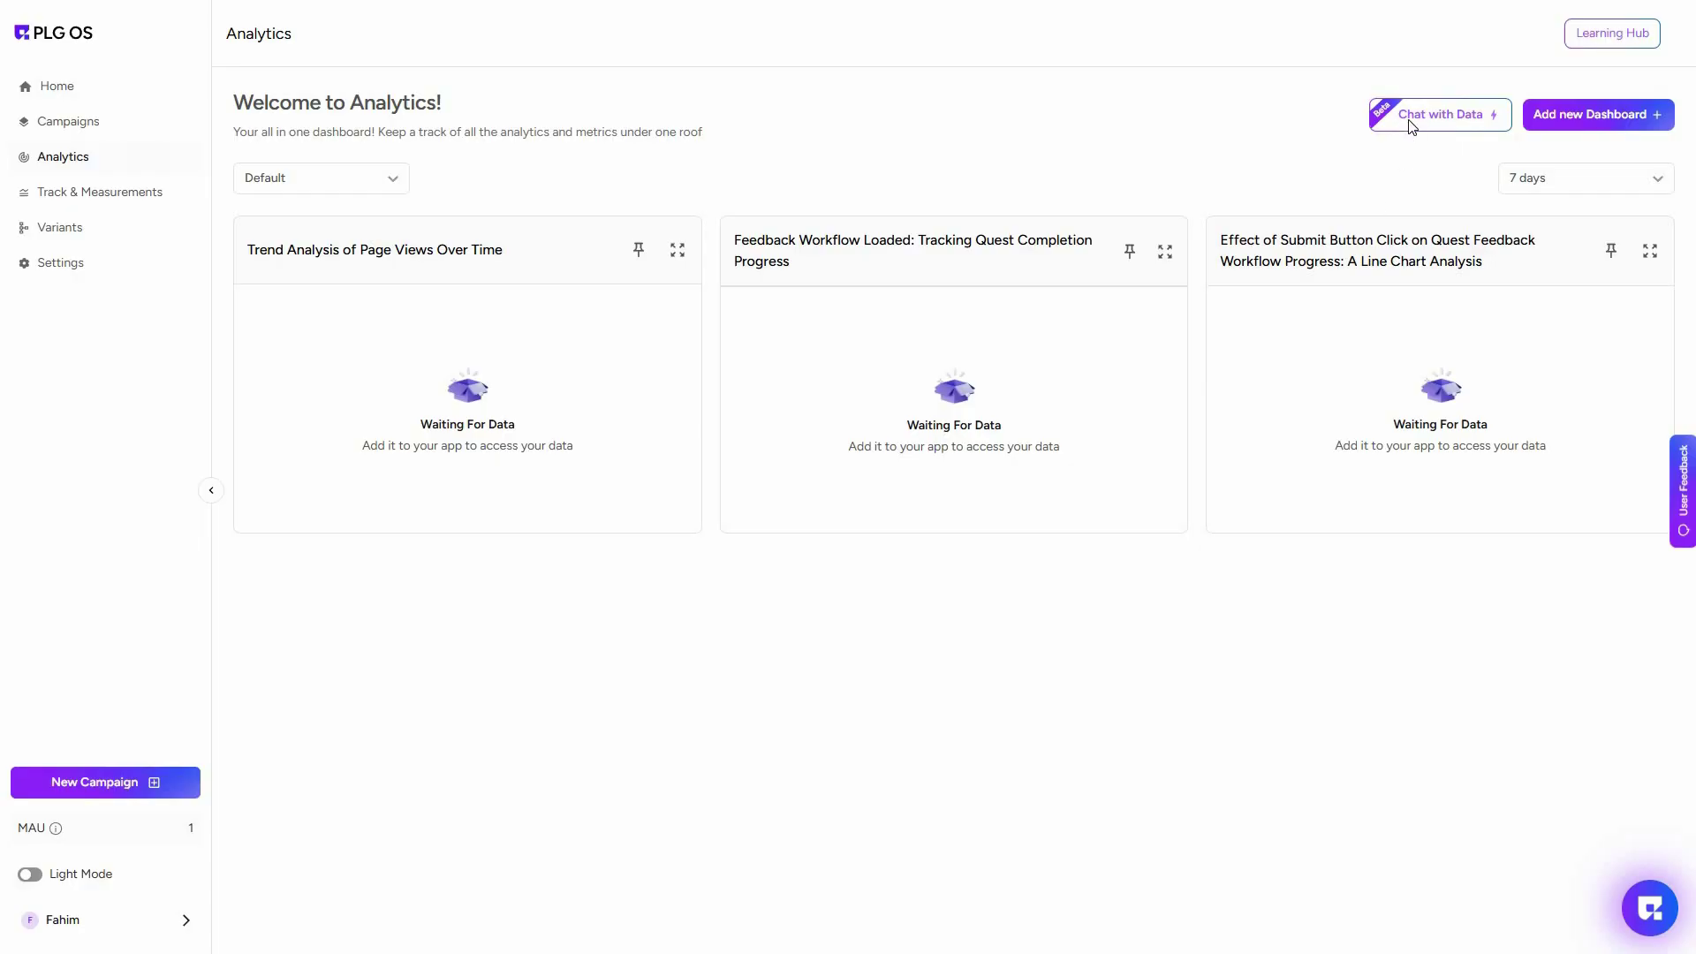
{"action": "left_click", "coordinate": [1411, 125]}
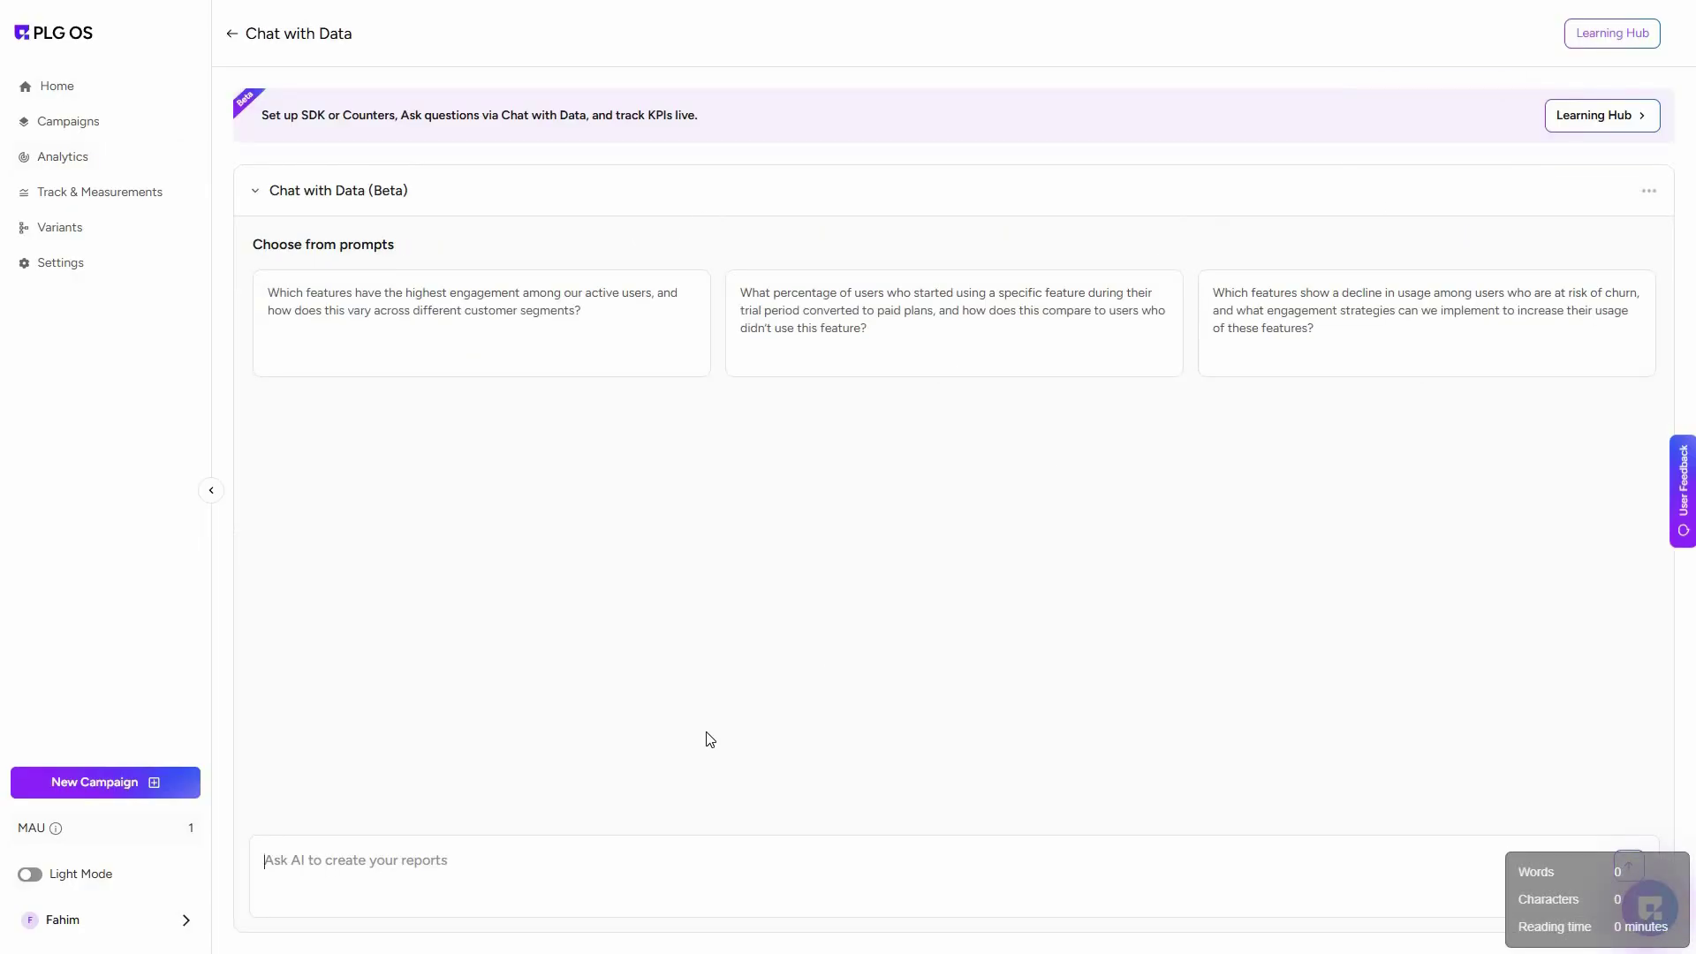
{"action": "left_click", "coordinate": [386, 884]}
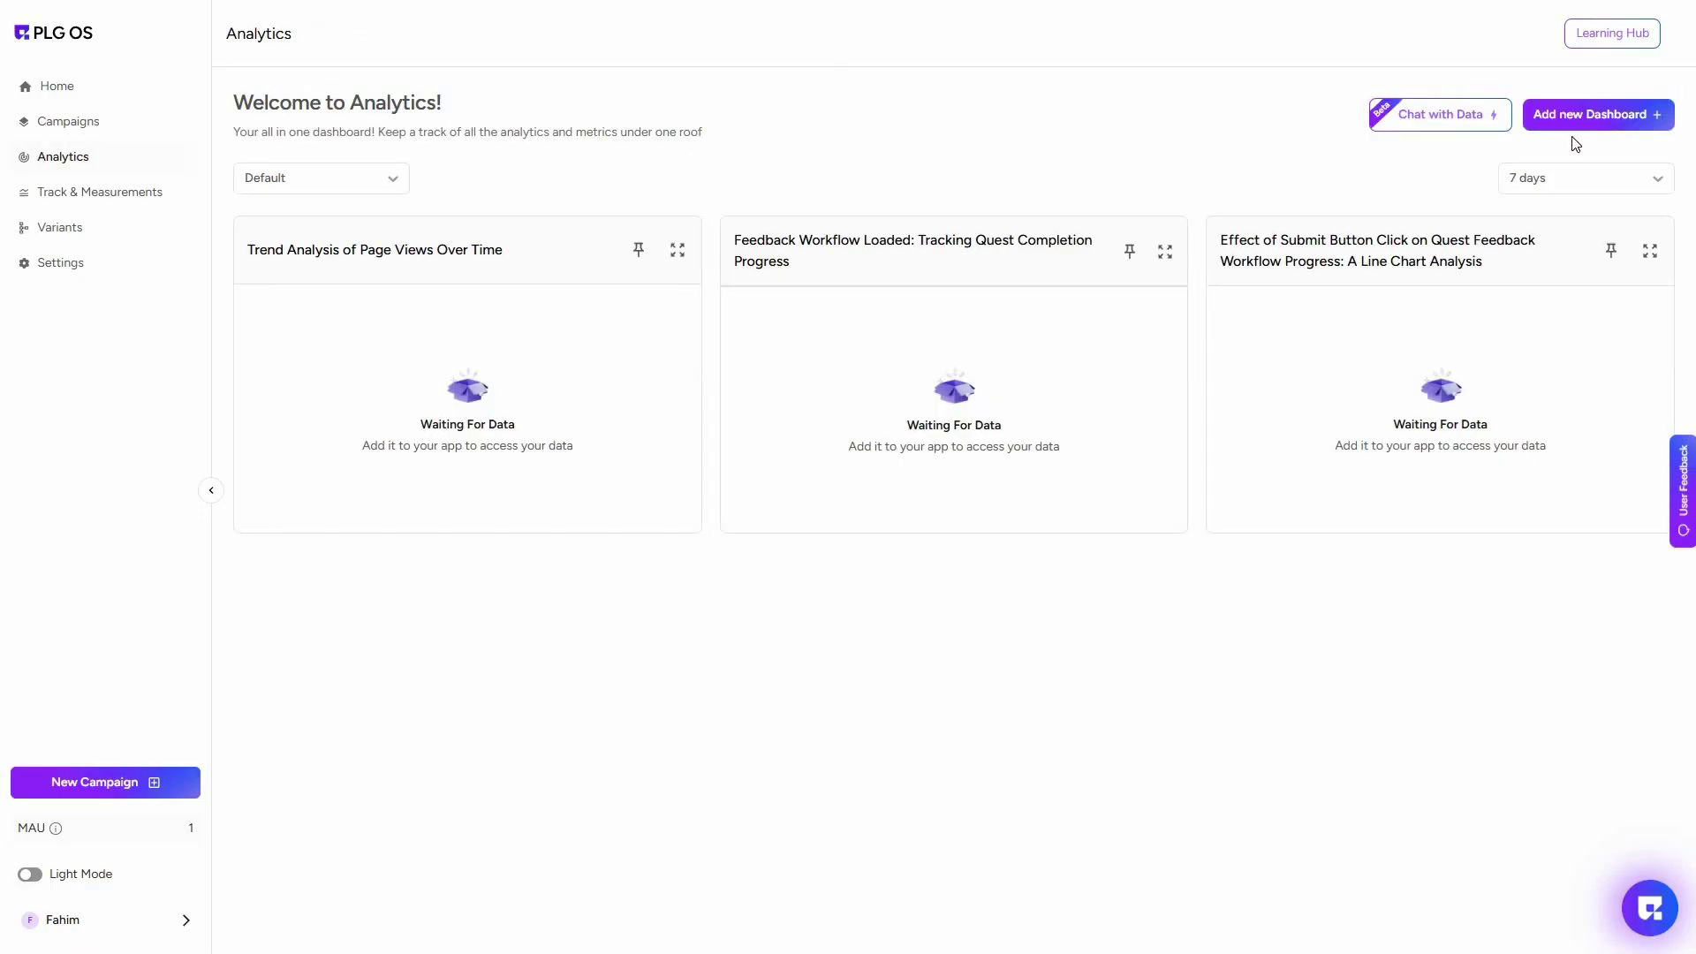
{"action": "left_click", "coordinate": [1576, 130]}
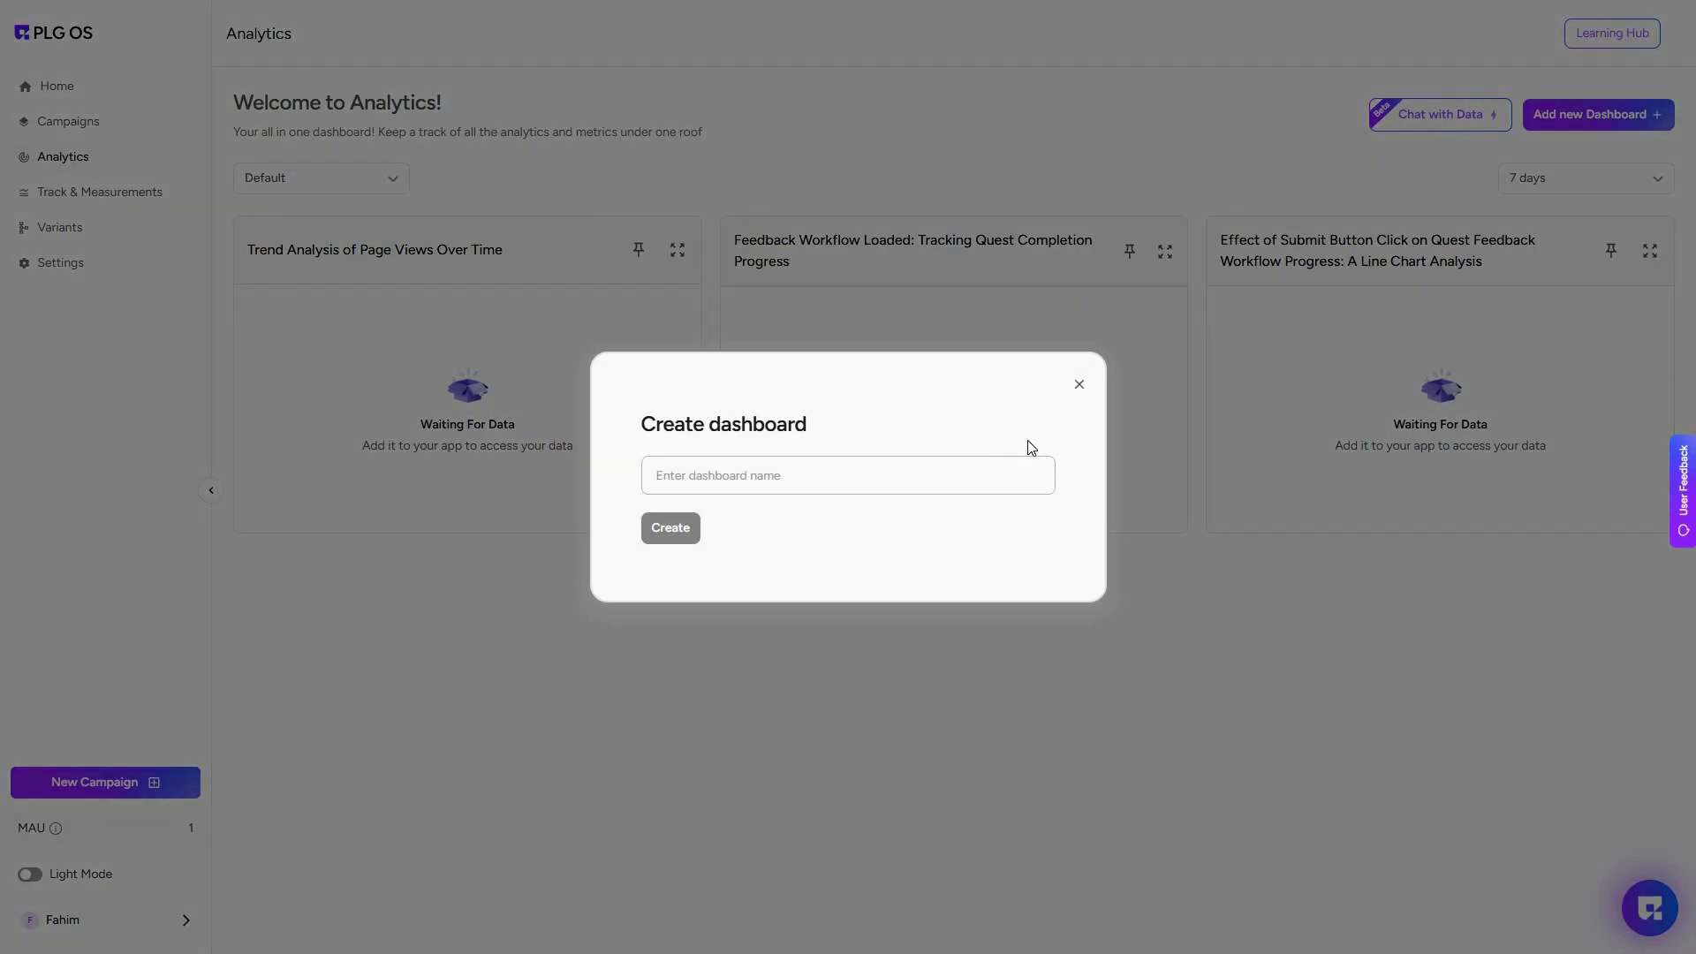
{"action": "left_click", "coordinate": [349, 536]}
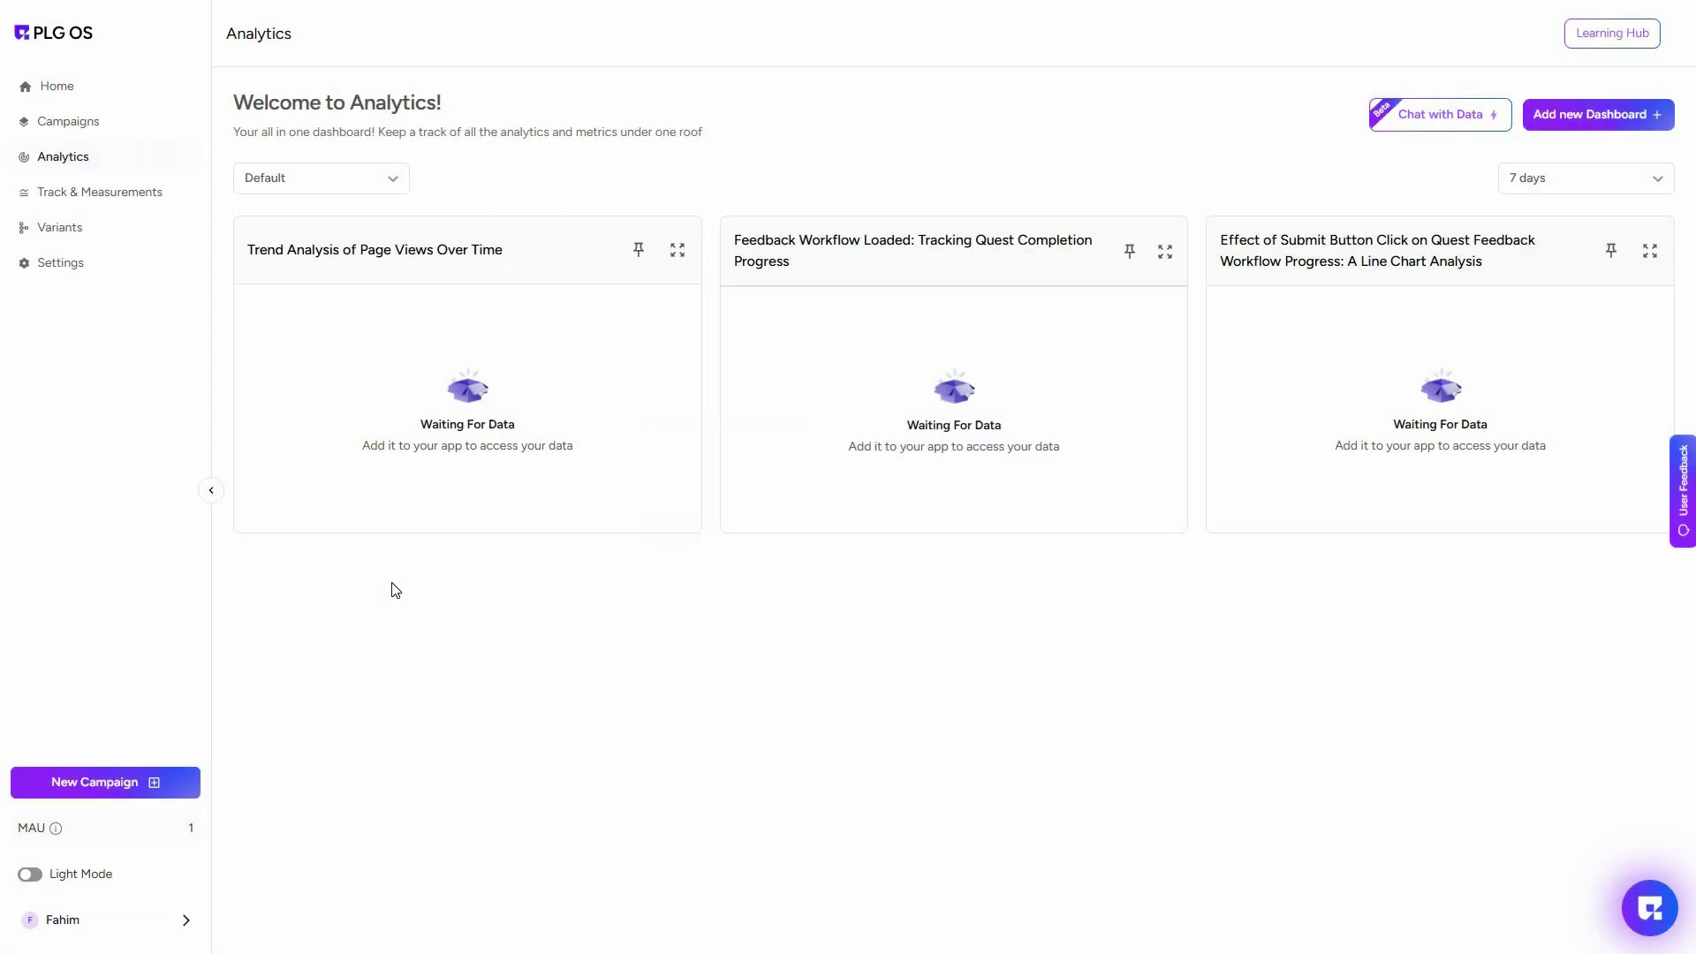
Step: Open Webhooks and Alerts under Track & Measurements and bring up the form for a new webhook
{"action": "left_click", "coordinate": [95, 193]}
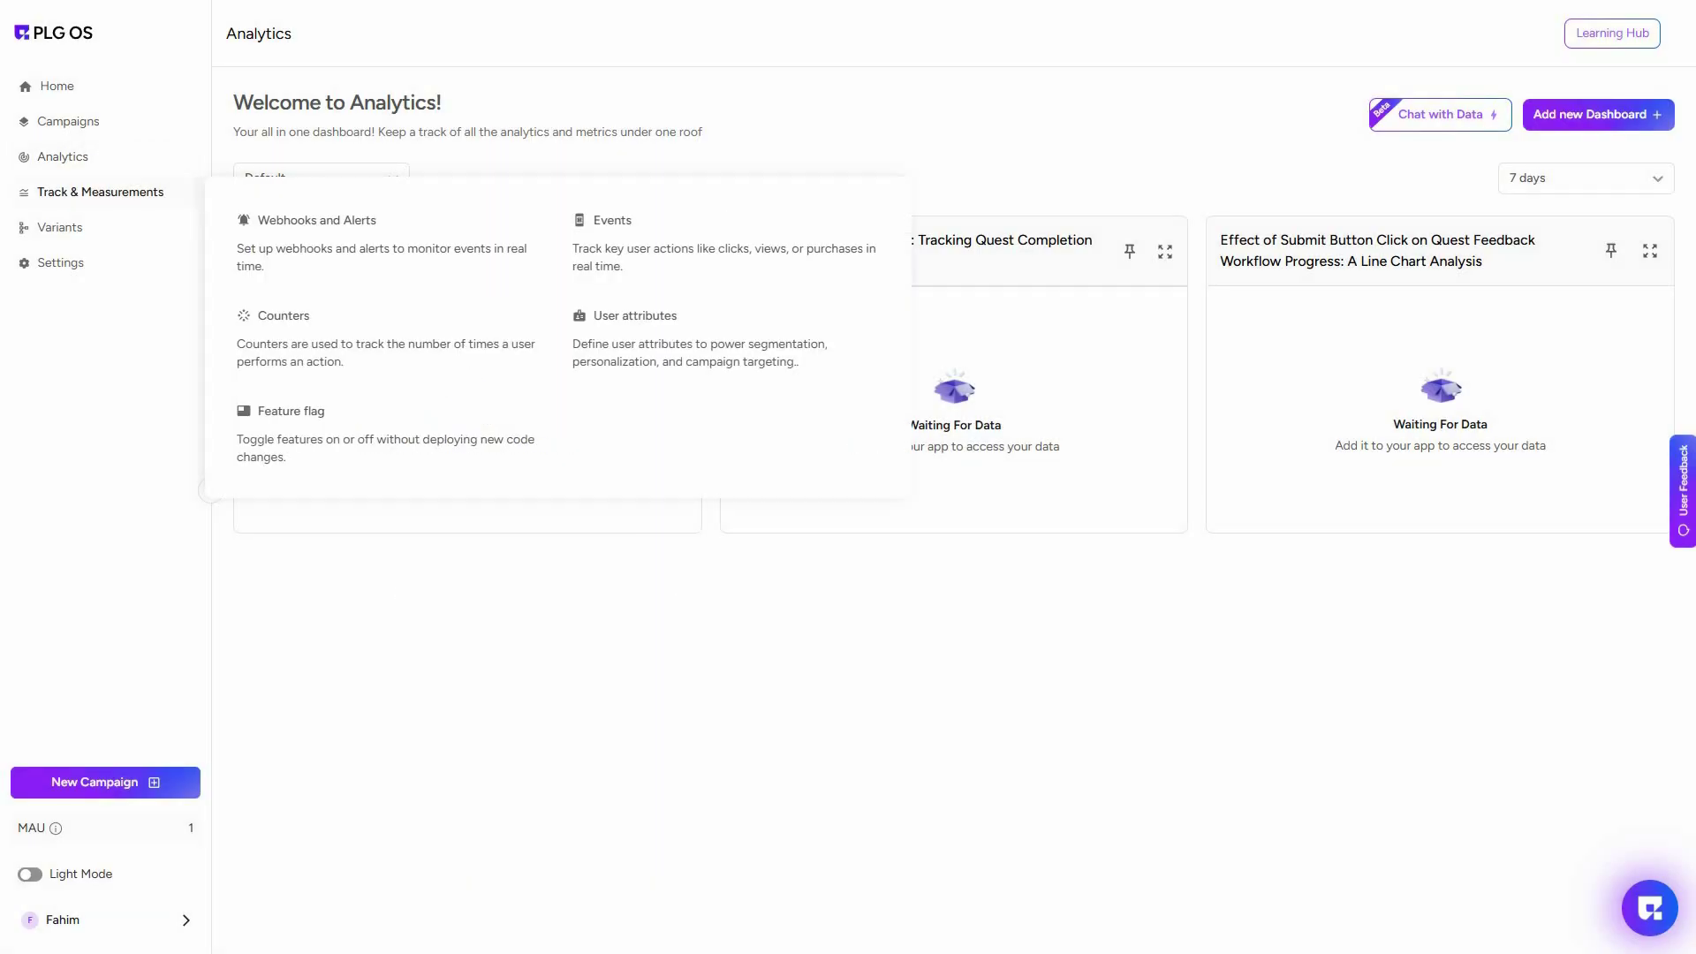
{"action": "left_click", "coordinate": [95, 193]}
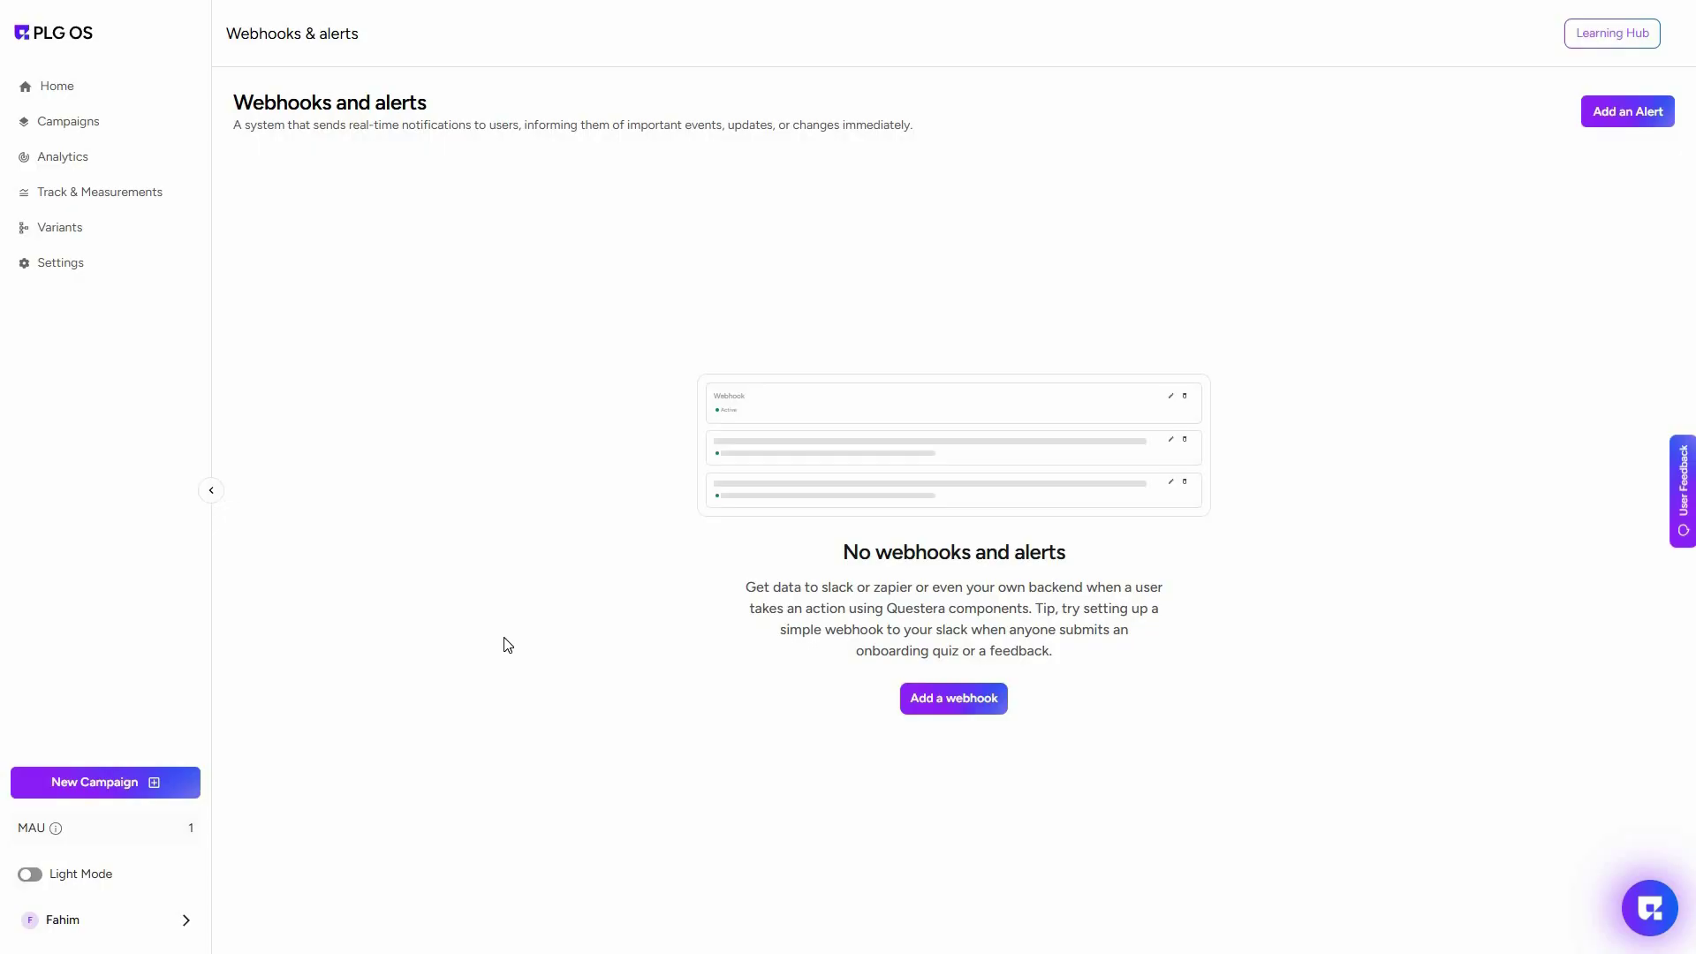
{"action": "left_click", "coordinate": [957, 701]}
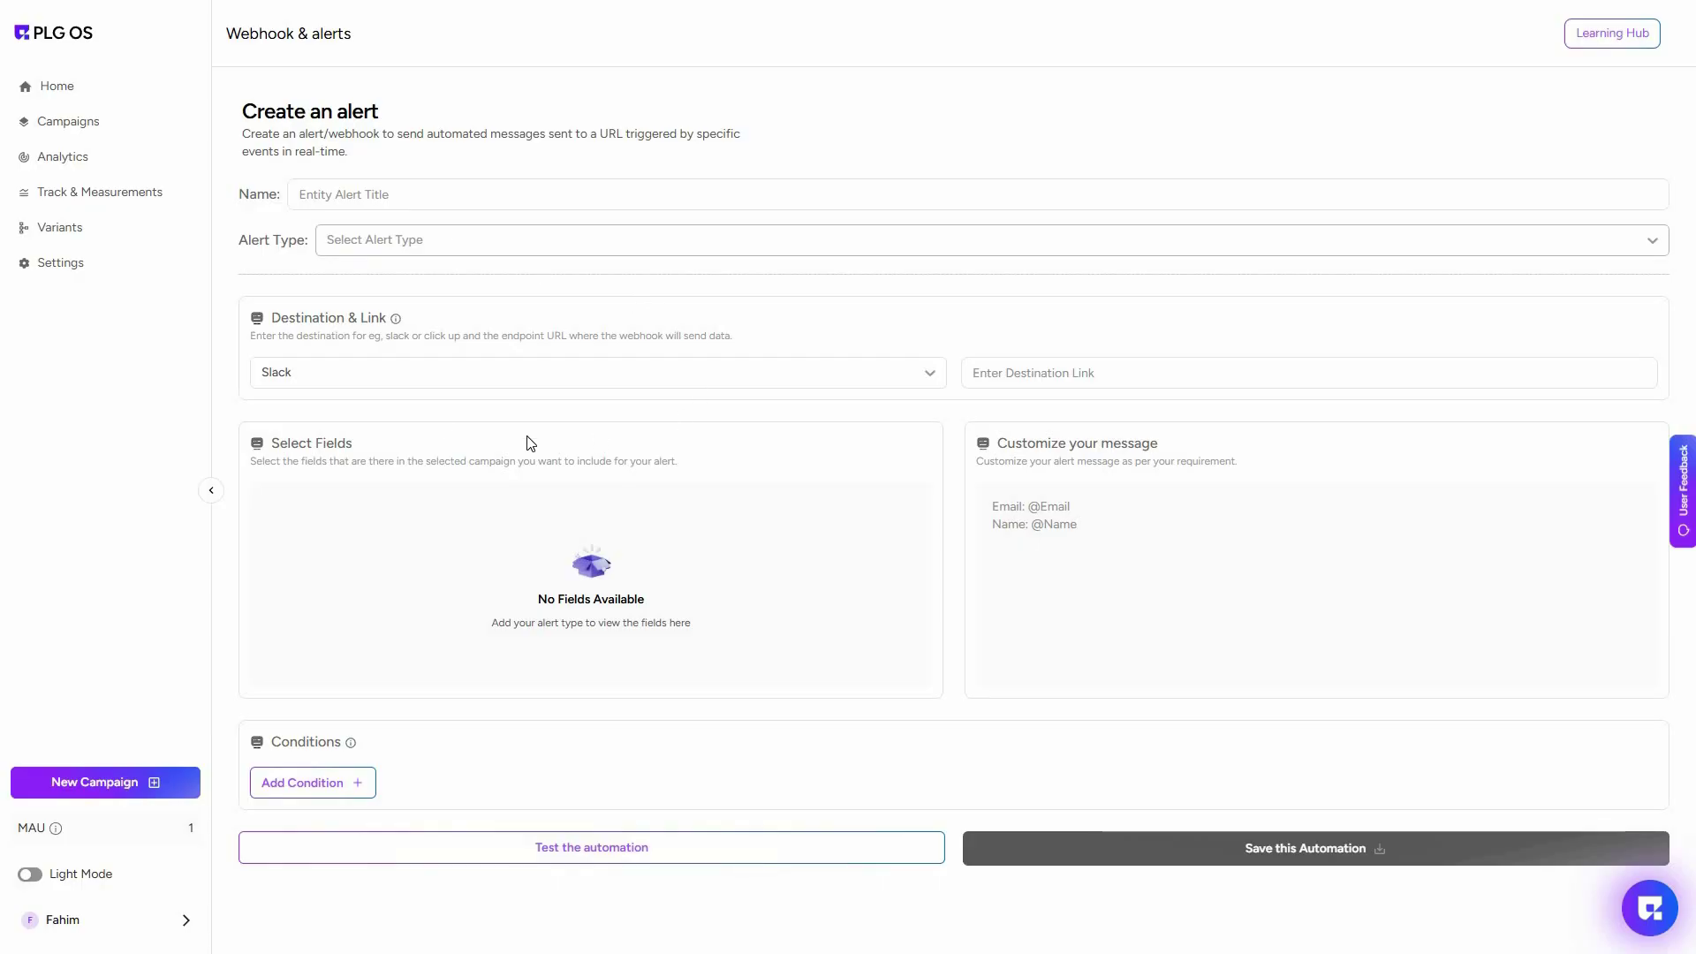
Step: Set the new alert's destination to Zapier and go to its destination link
{"action": "left_click", "coordinate": [437, 379]}
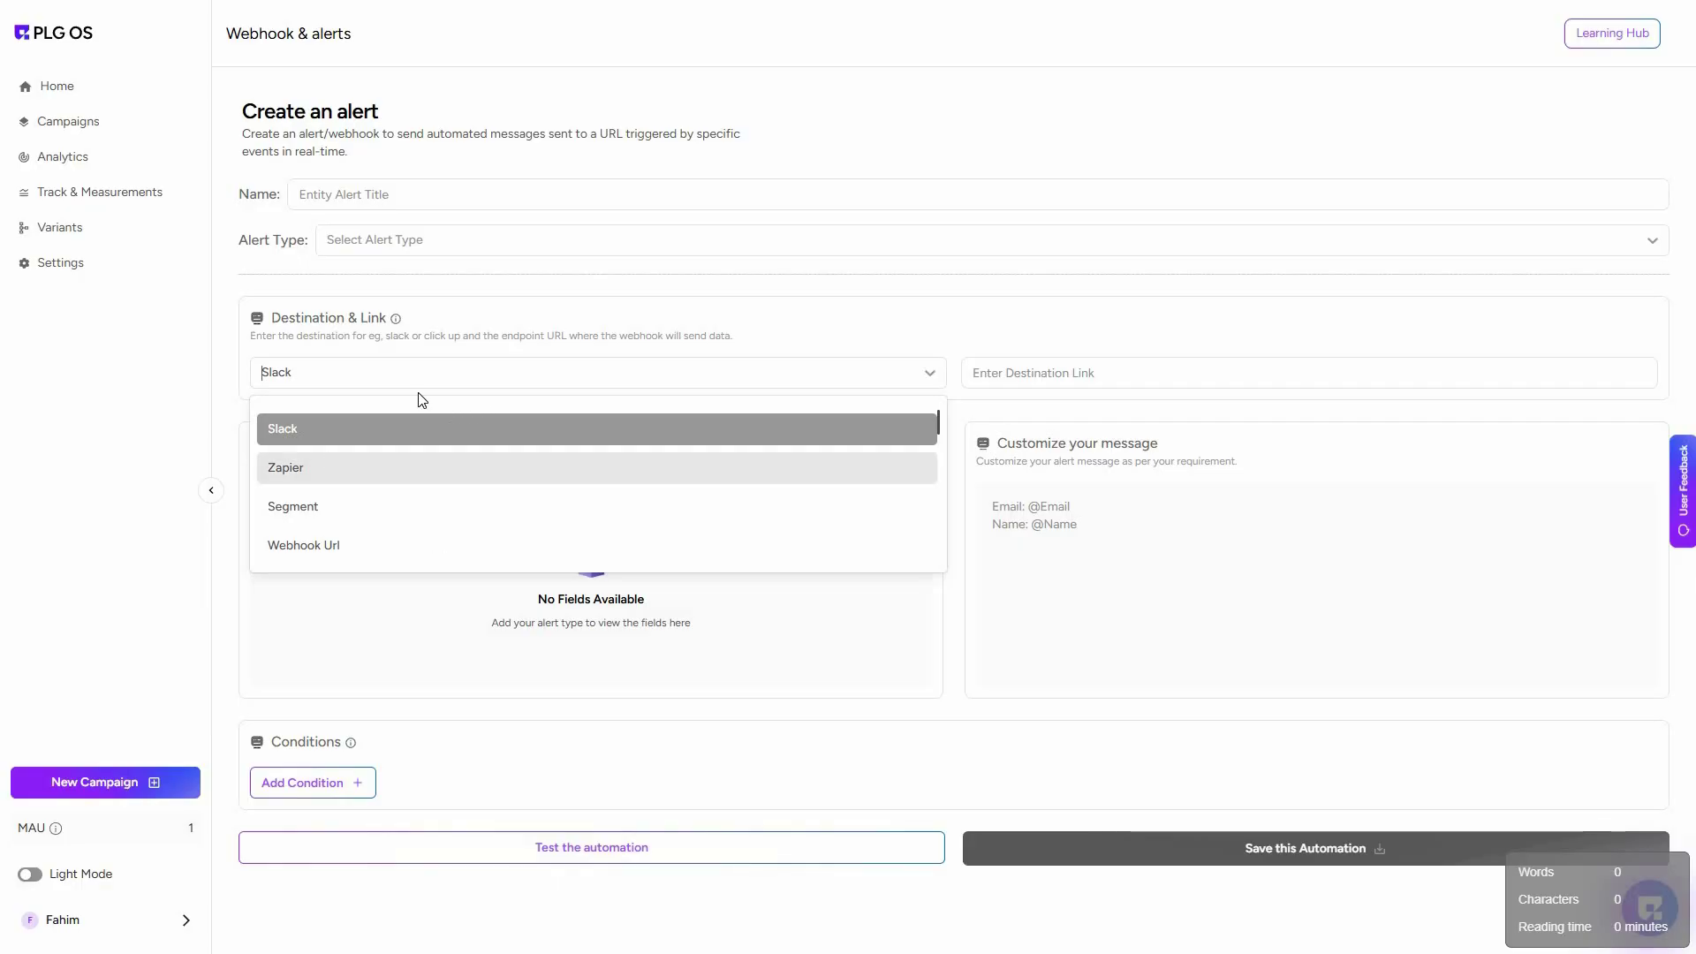
{"action": "left_click", "coordinate": [389, 466]}
{"action": "left_click", "coordinate": [1044, 377]}
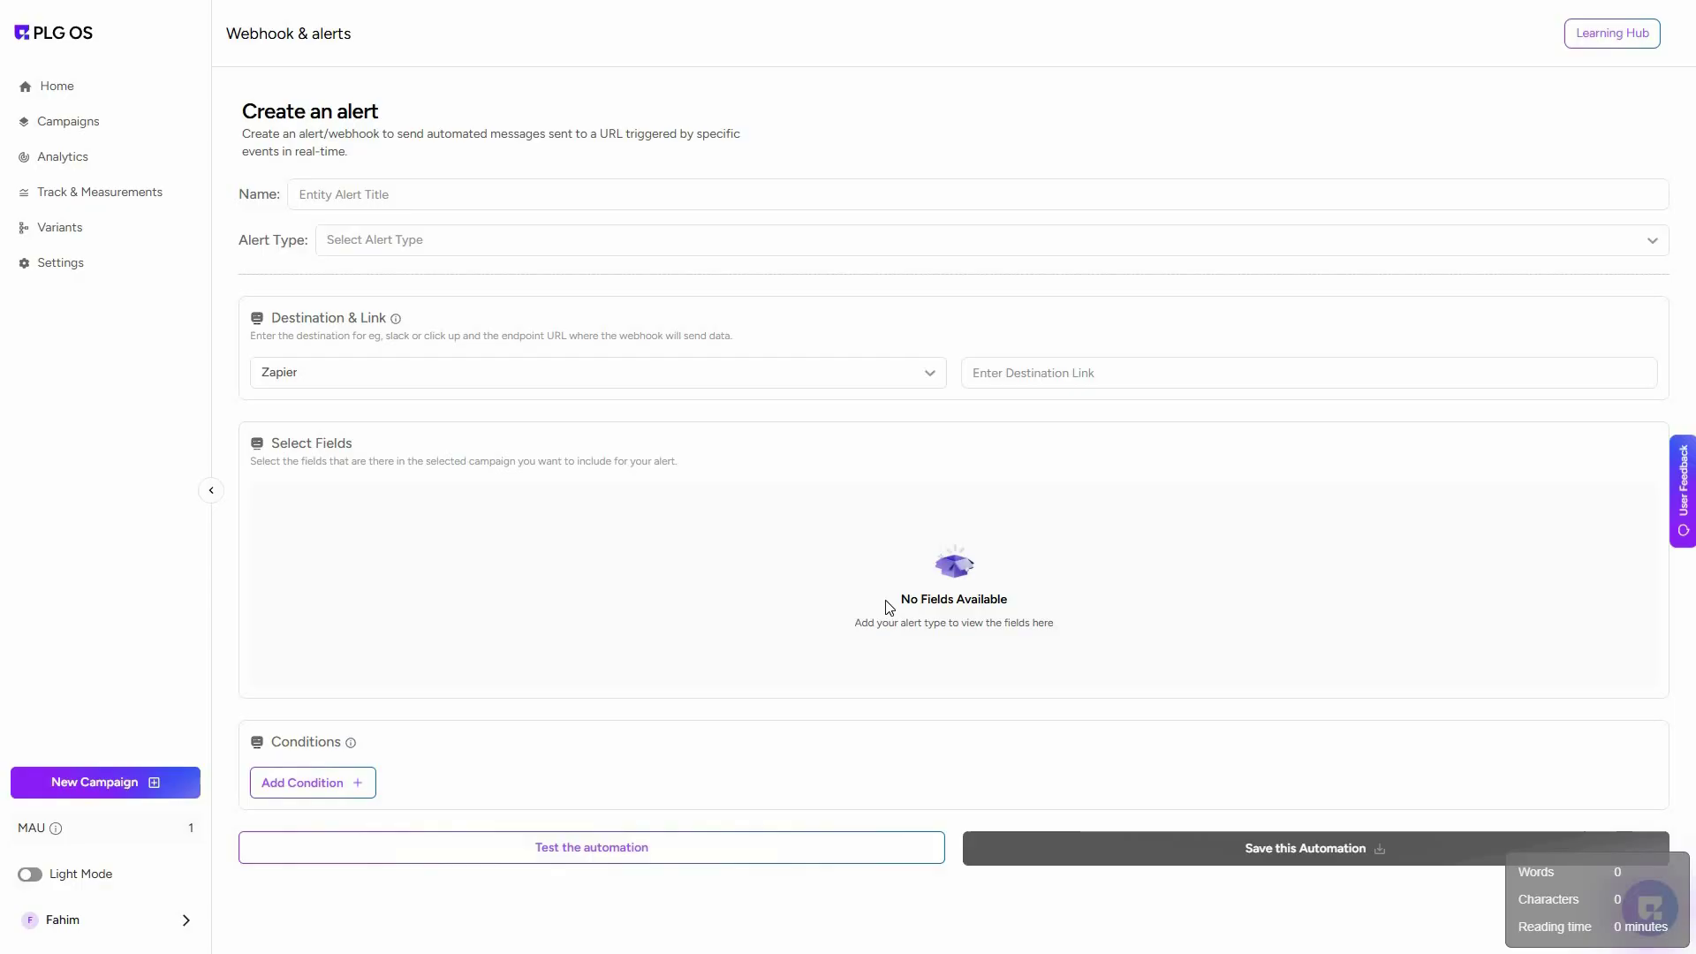
Step: Add an alert condition on Last Visited Page, keep the Equals operator after checking the alternatives, and go to the condition value
{"action": "left_click", "coordinate": [338, 791]}
{"action": "left_click", "coordinate": [338, 791]}
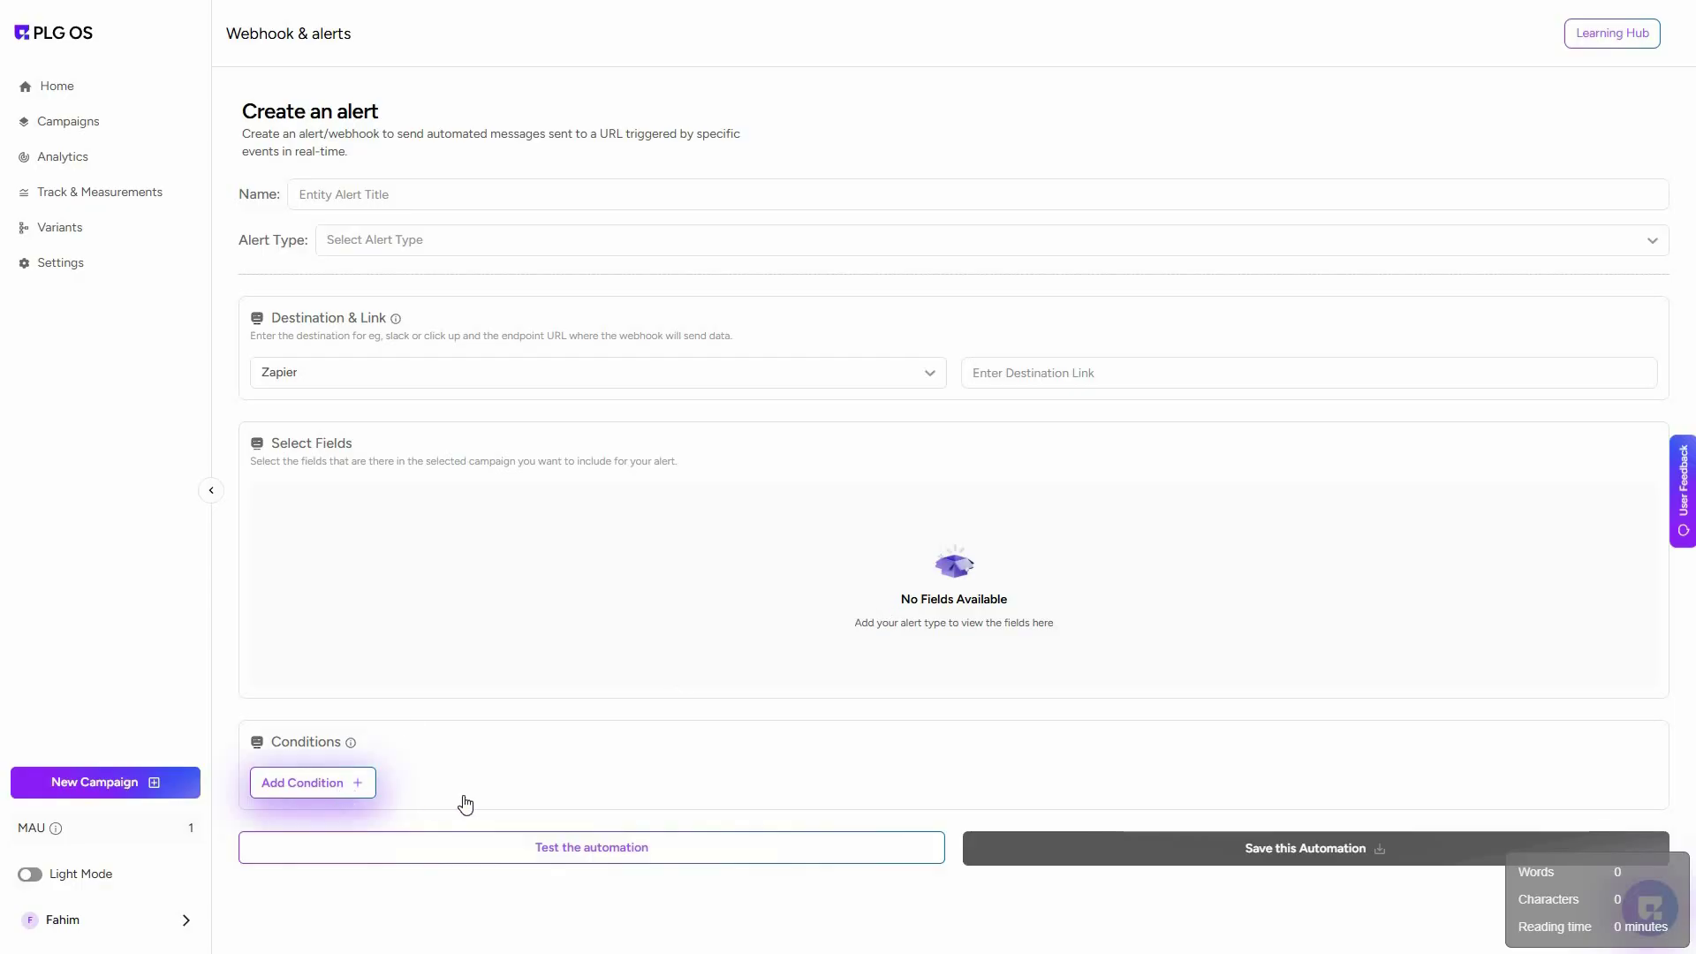
{"action": "left_click", "coordinate": [476, 793]}
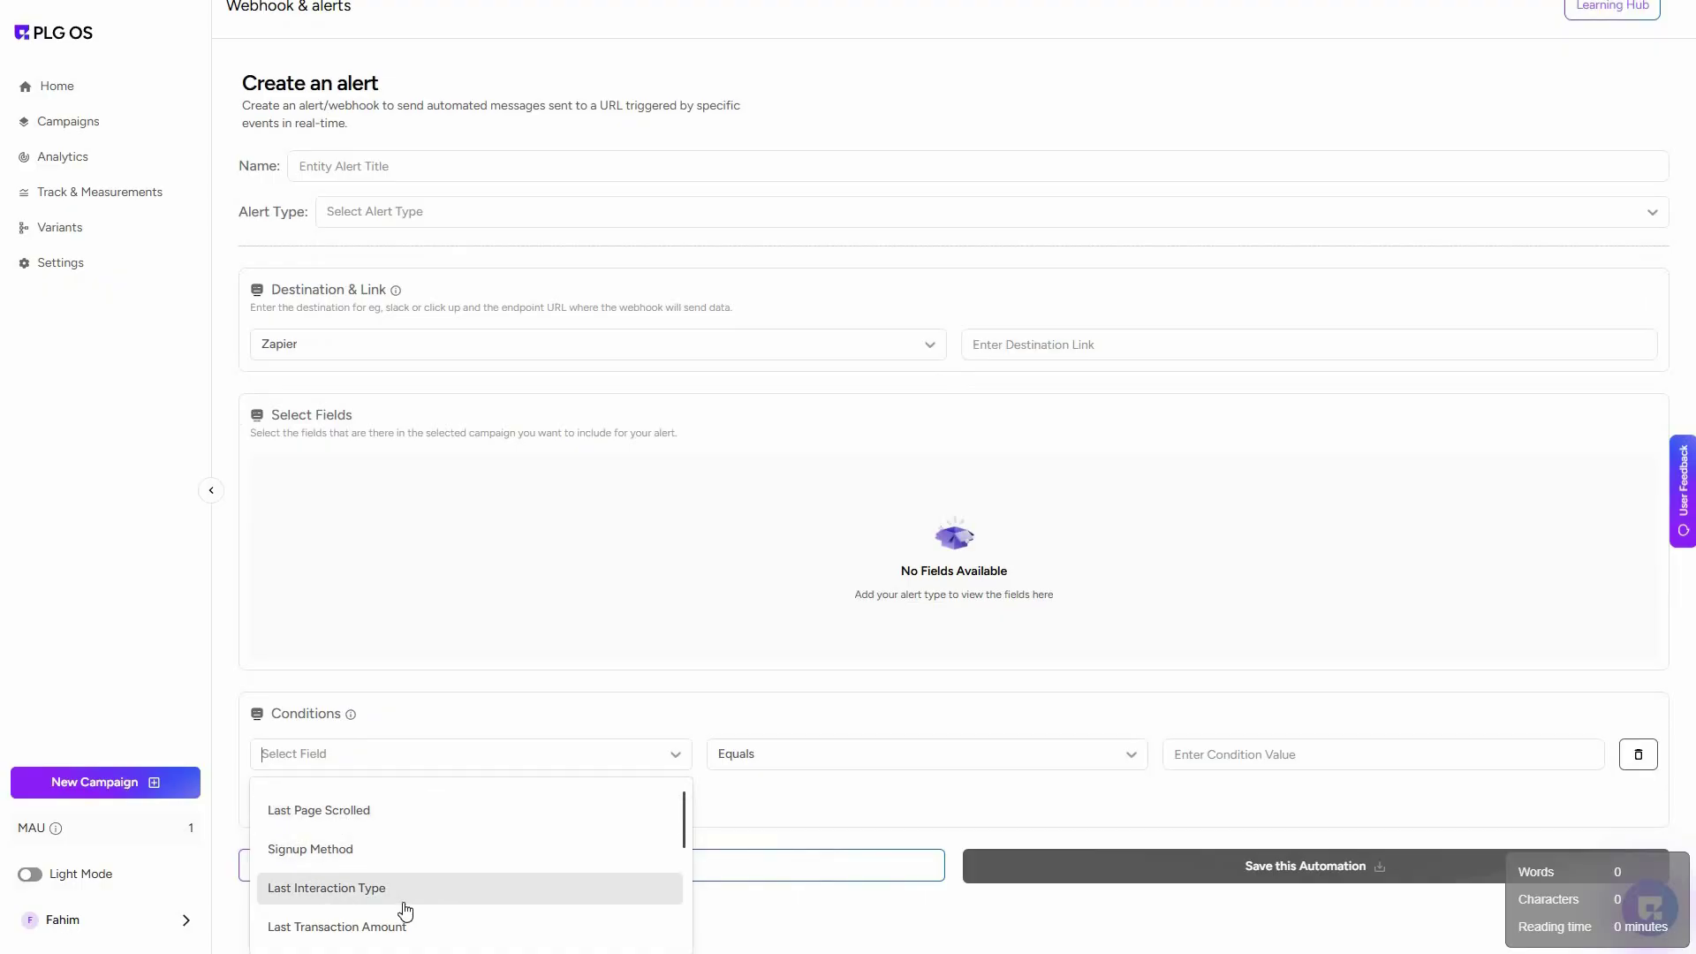
{"action": "scroll", "coordinate": [406, 892], "scroll_direction": "down", "scroll_amount": 1}
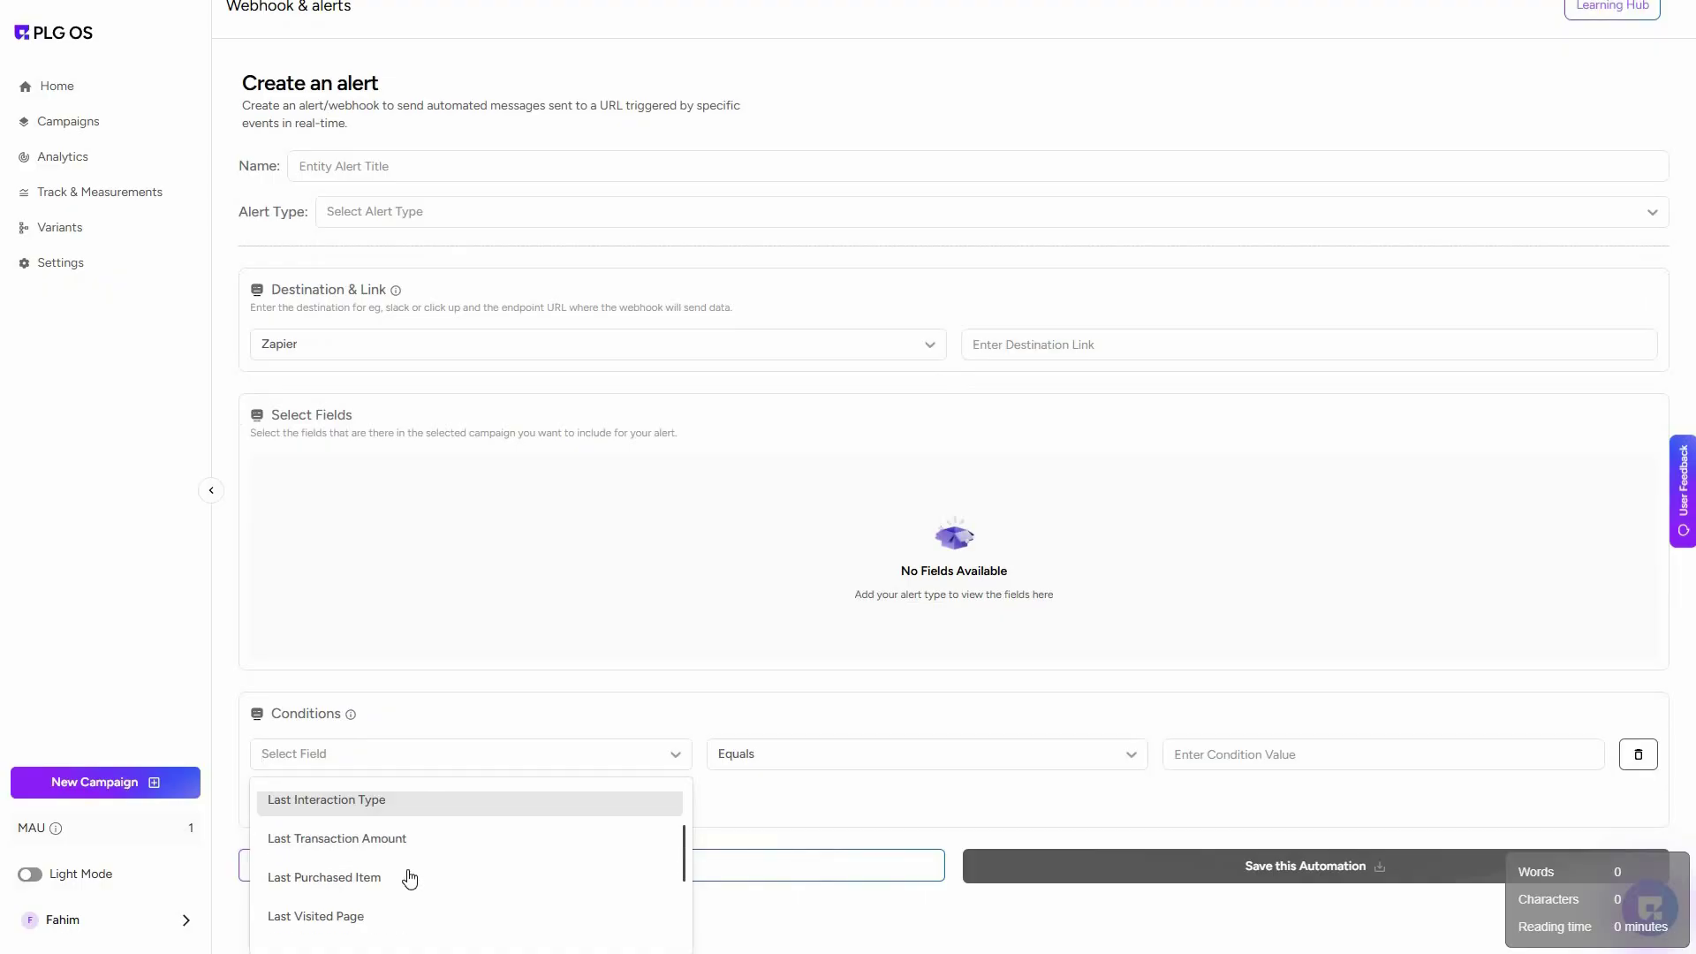
{"action": "left_click", "coordinate": [374, 923]}
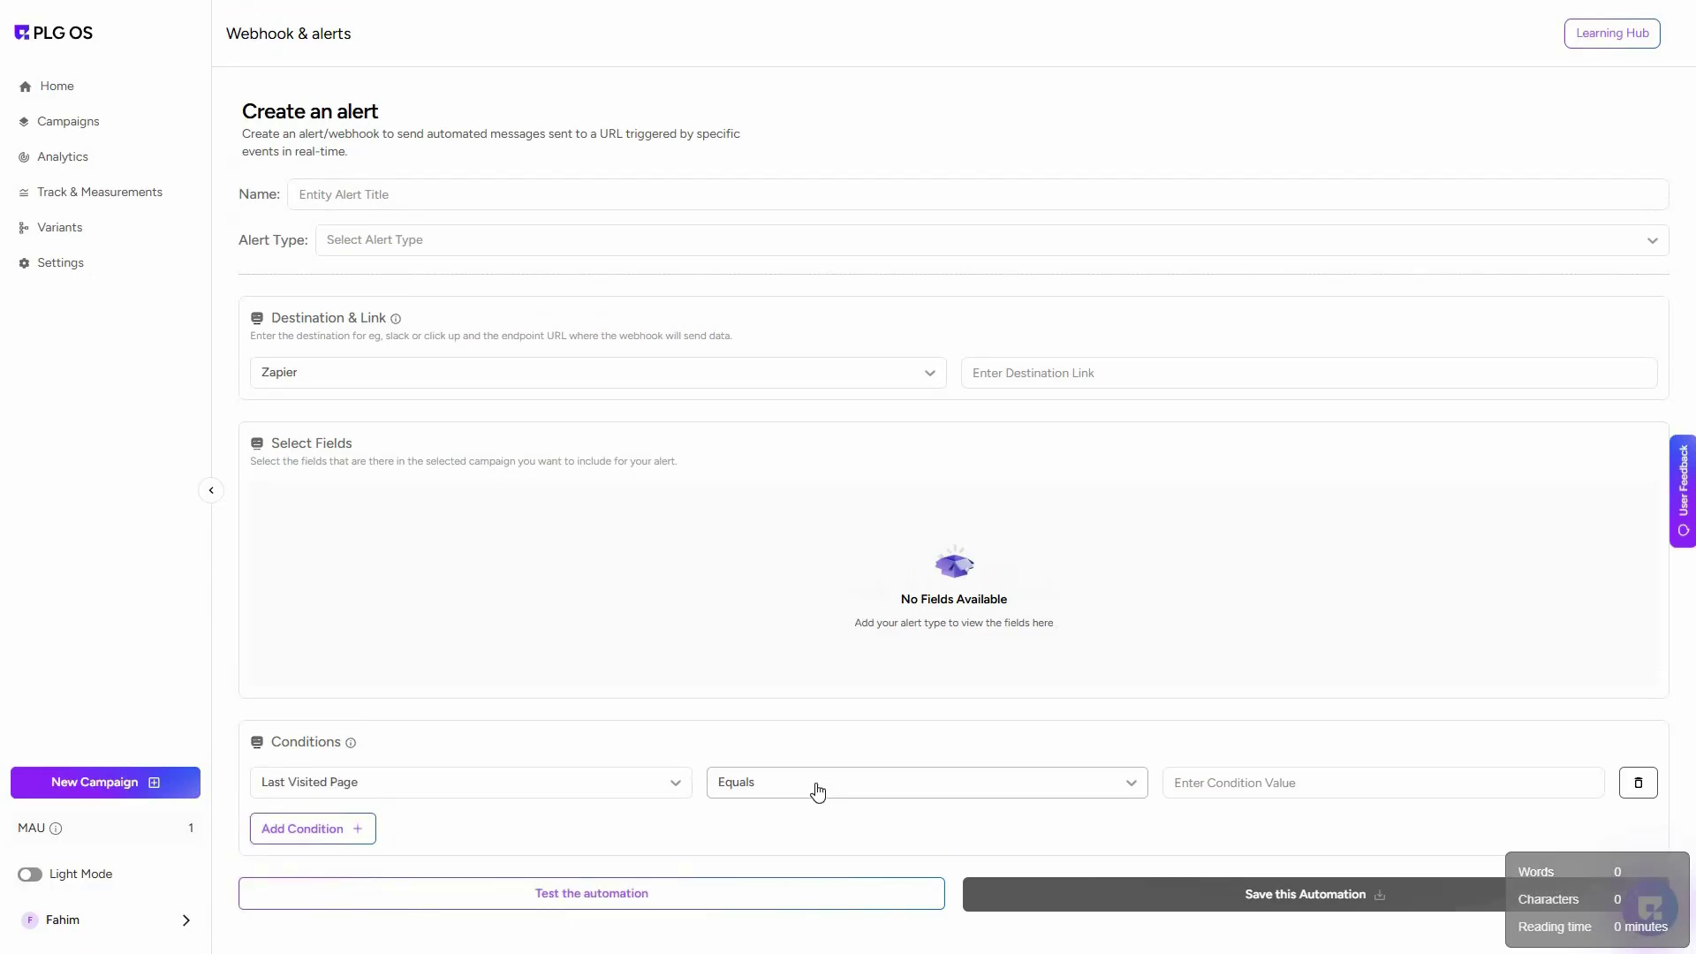
{"action": "left_click", "coordinate": [817, 792]}
{"action": "scroll", "coordinate": [851, 928], "scroll_direction": "down", "scroll_amount": 1}
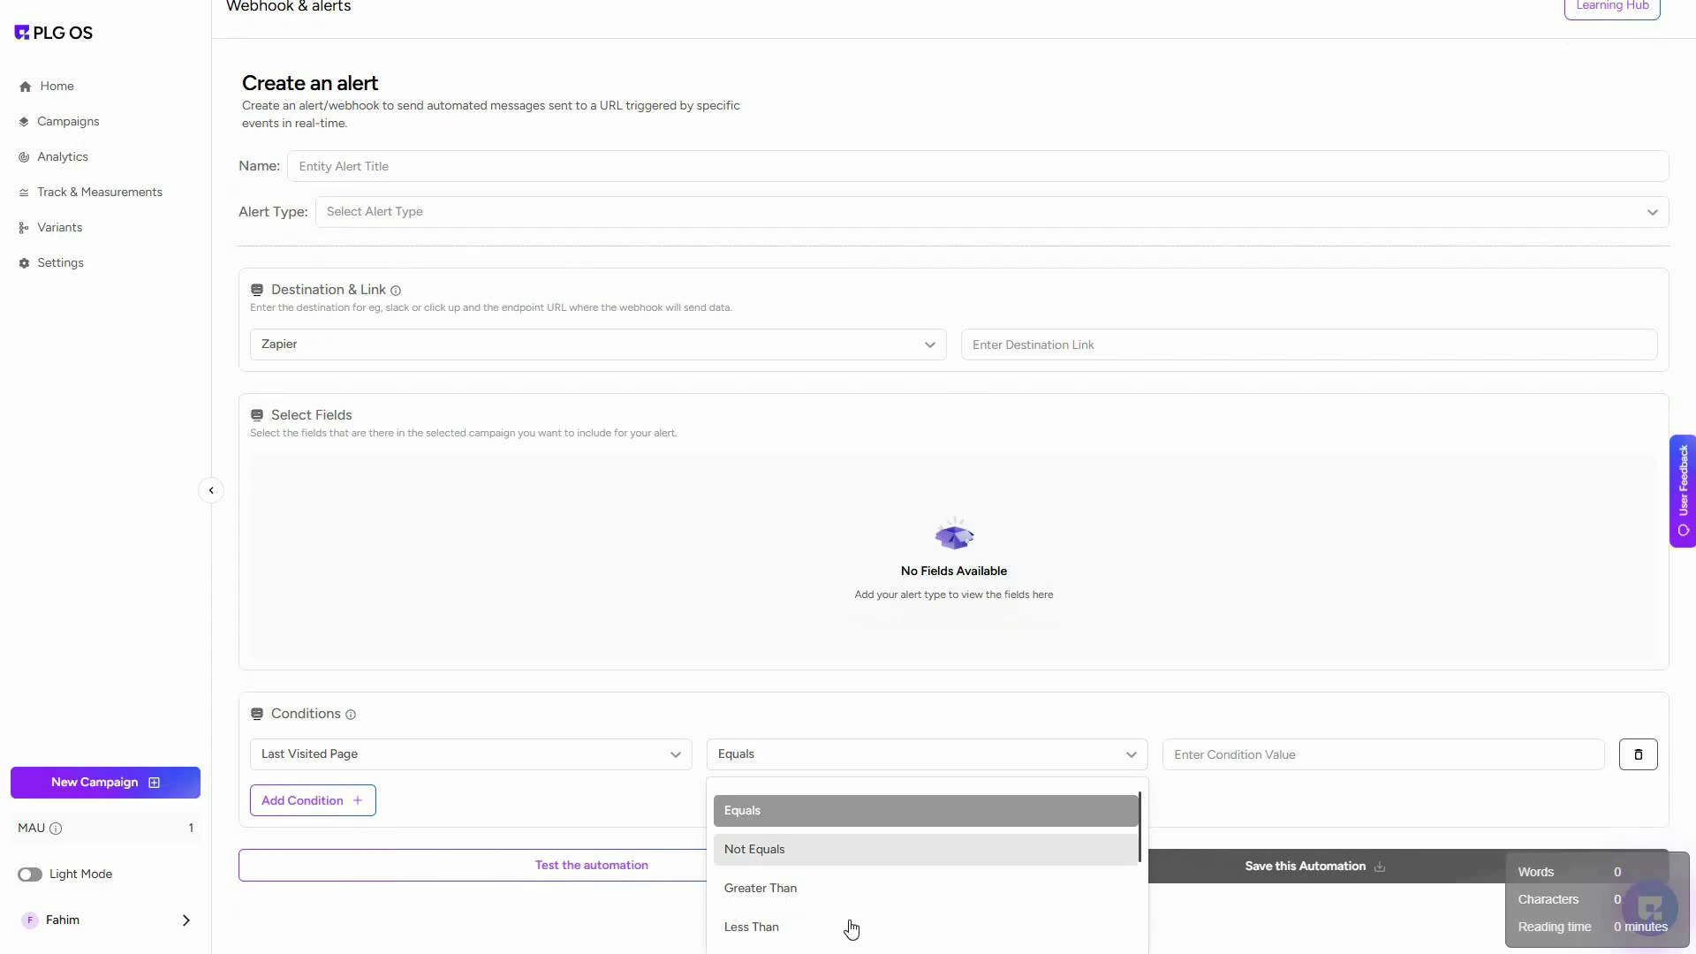
{"action": "scroll", "coordinate": [800, 787], "scroll_direction": "down", "scroll_amount": 2}
{"action": "left_click", "coordinate": [1285, 788]}
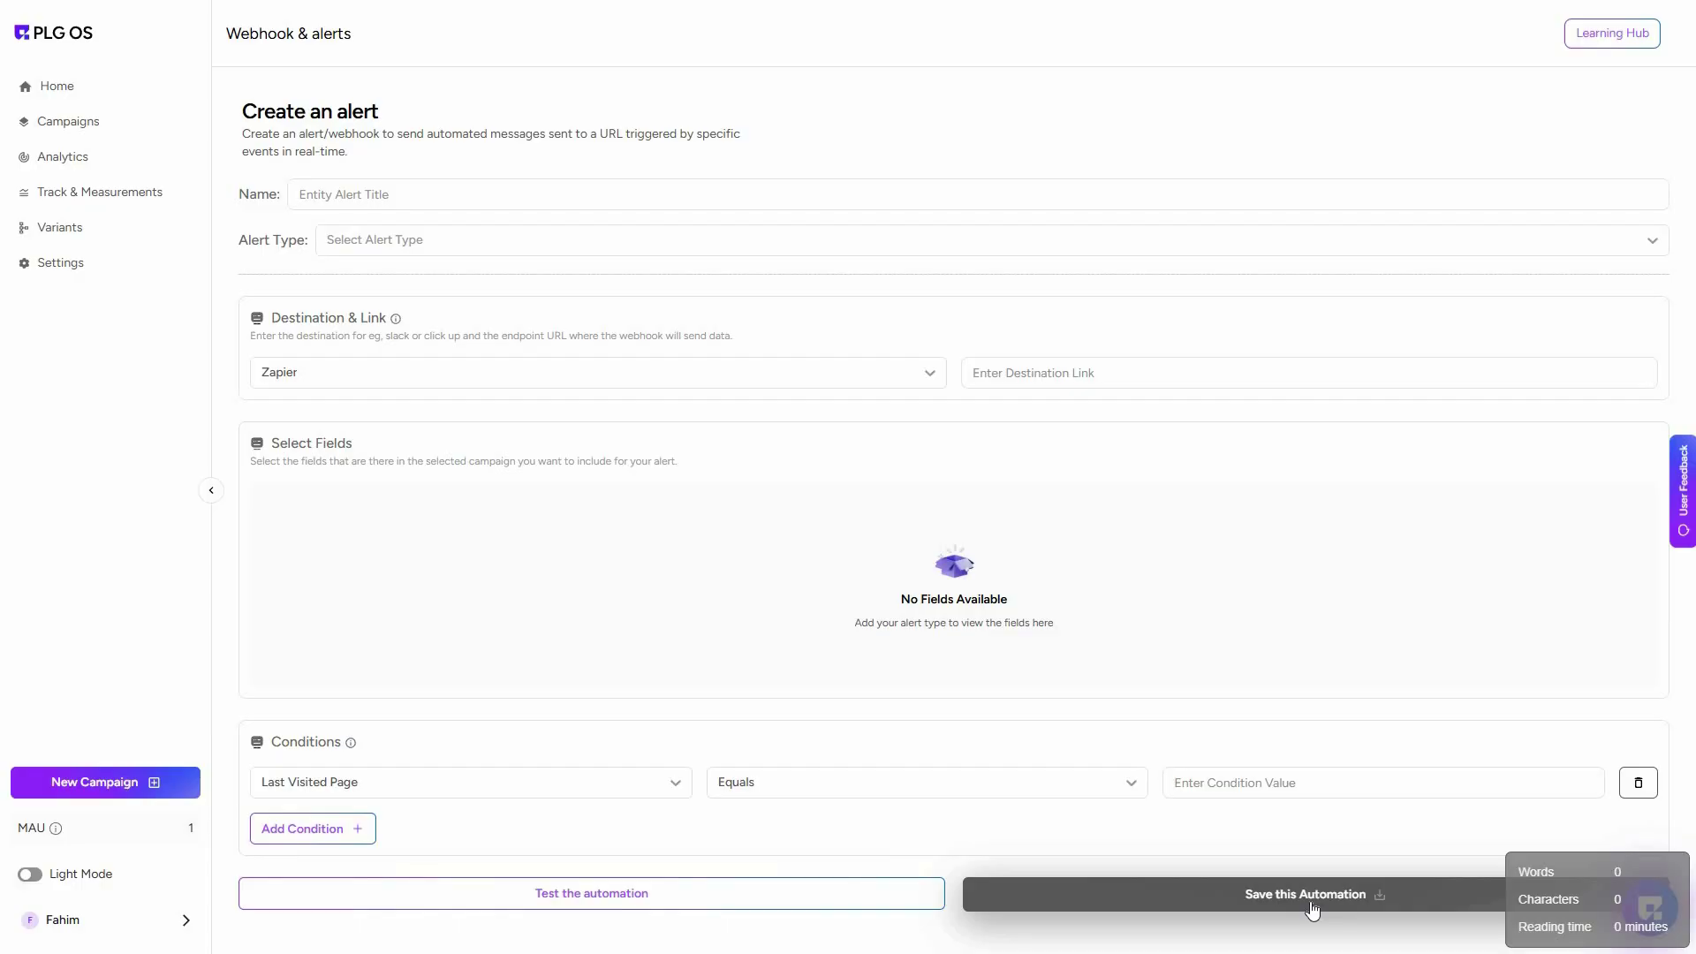
Step: Open Events under Track & Measurements, review the event creation form, and look over the other tracking options
{"action": "left_click", "coordinate": [77, 203]}
{"action": "left_click", "coordinate": [639, 257]}
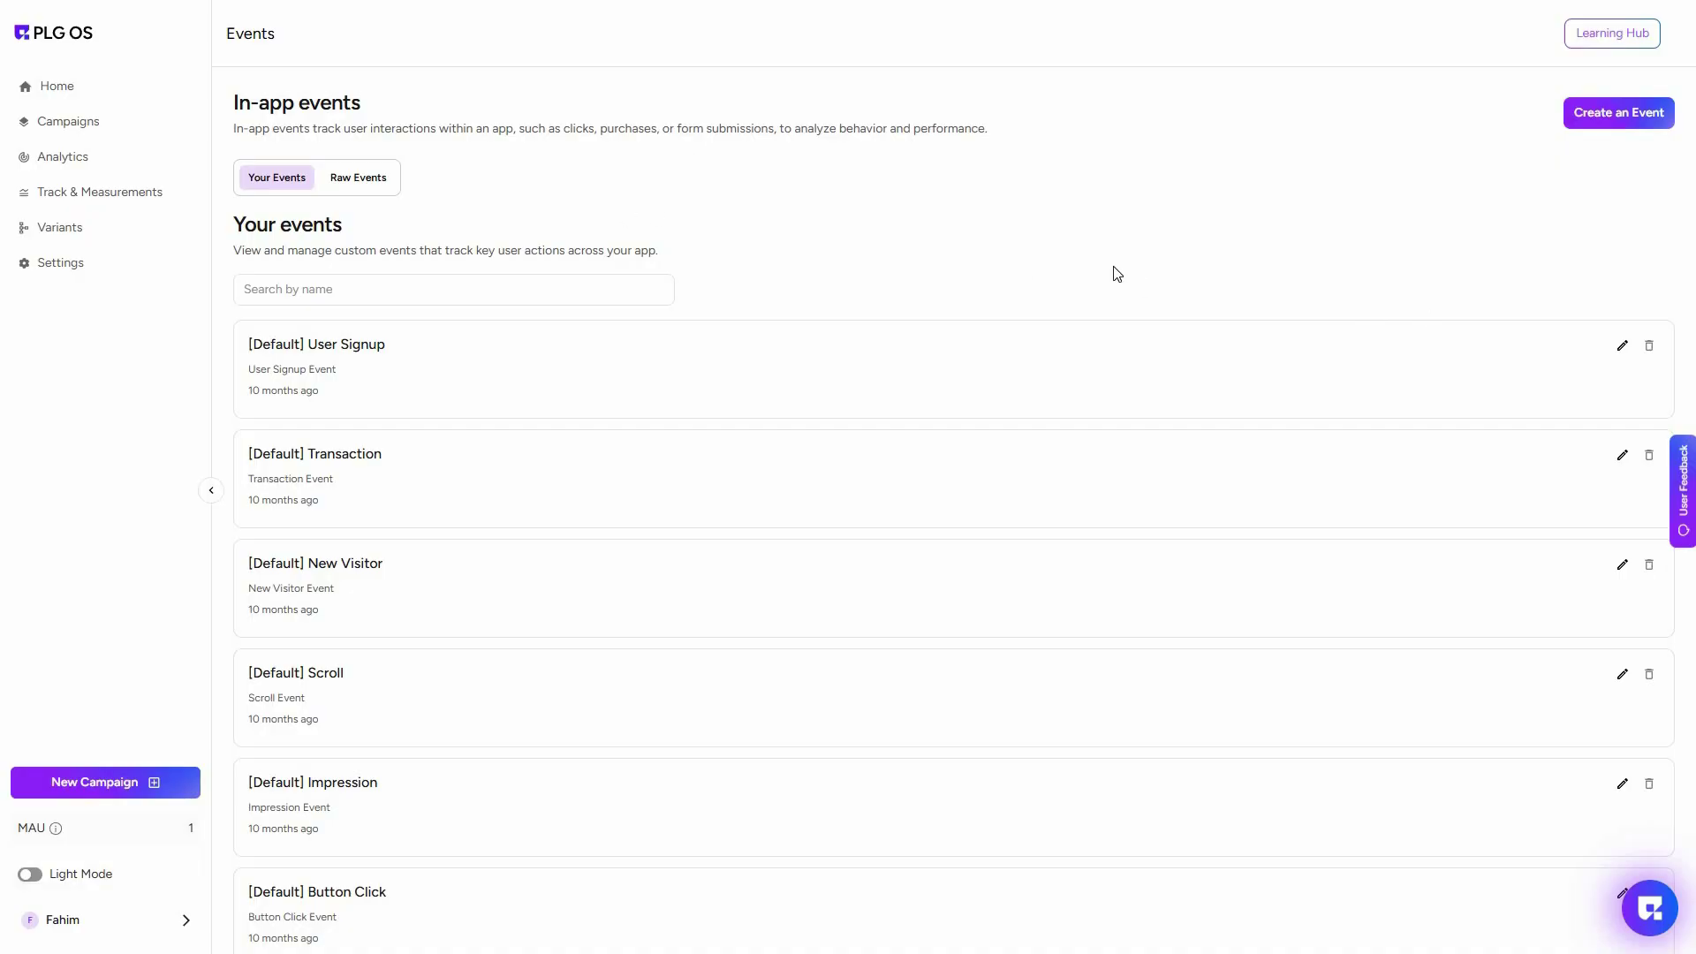
{"action": "left_click", "coordinate": [1604, 127]}
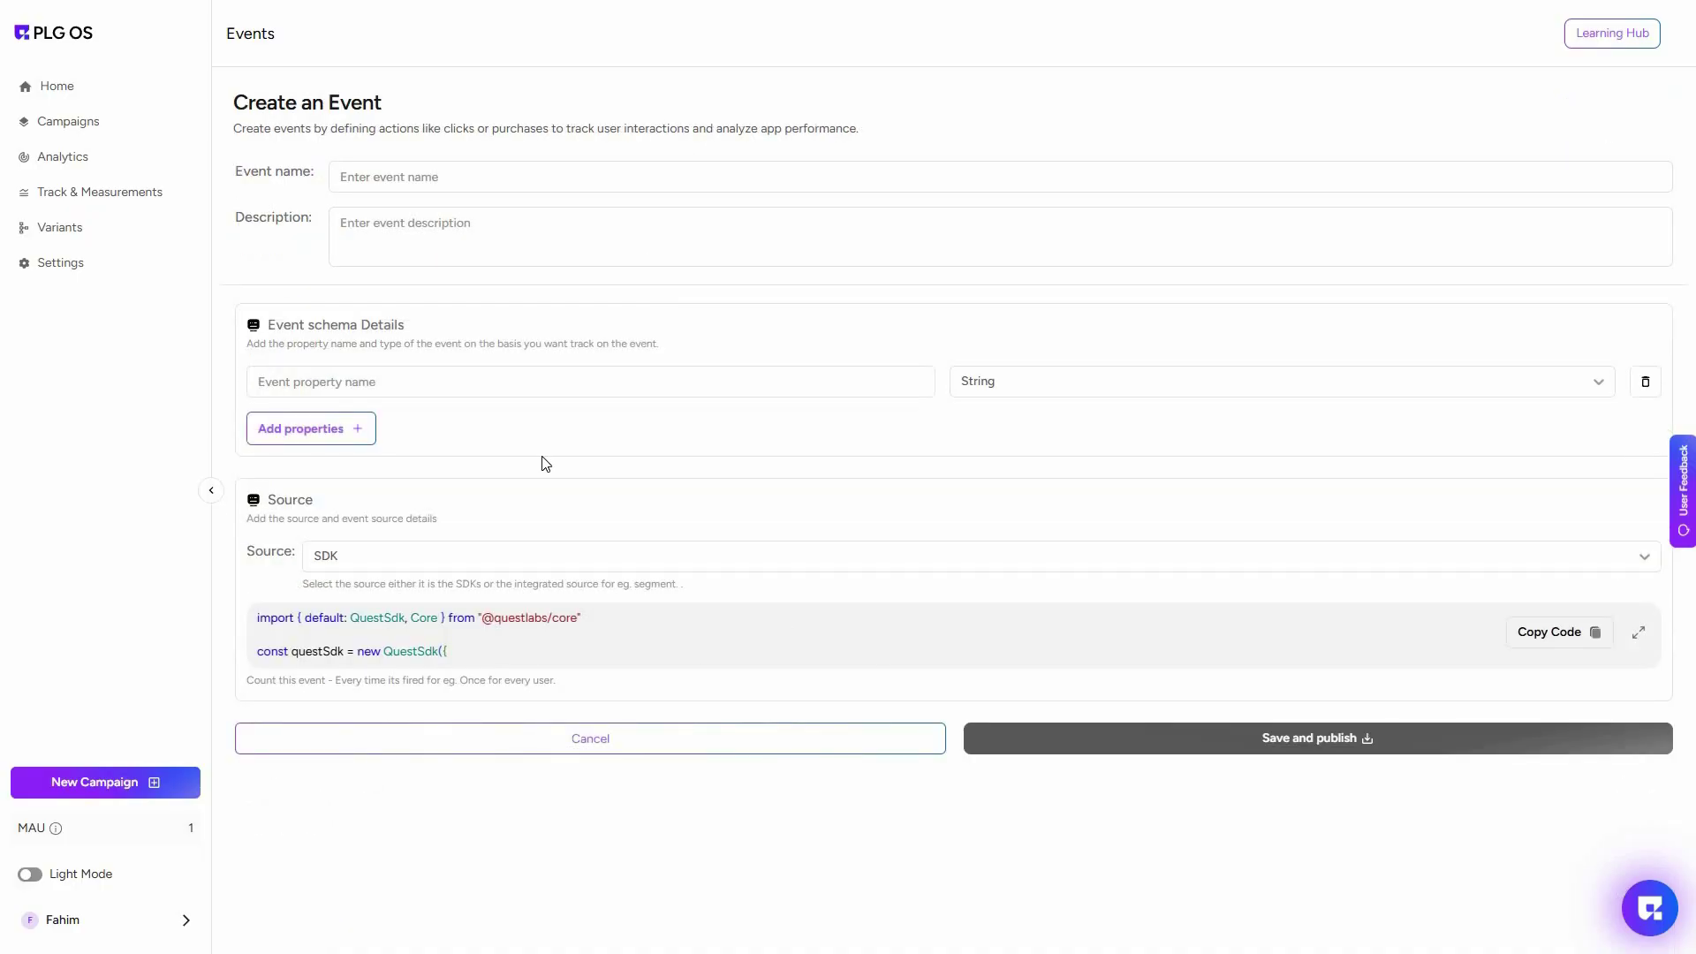
{"action": "left_click", "coordinate": [106, 206]}
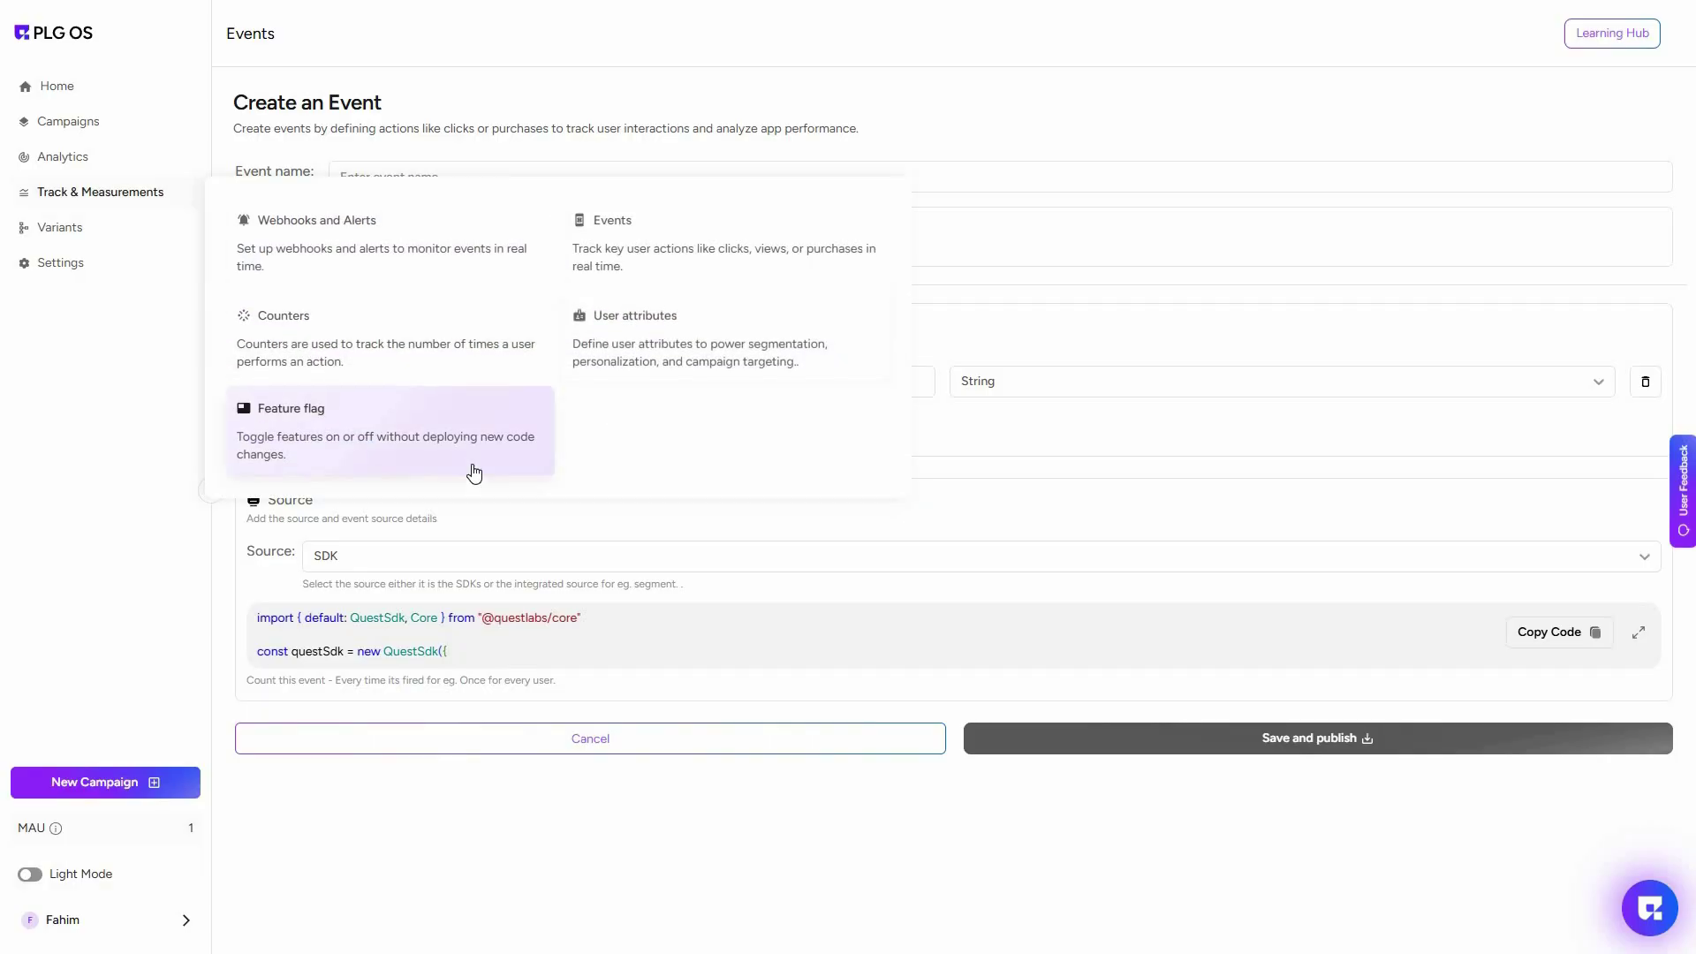
Step: Open Variants and check the option to create a variant with AI
{"action": "left_click", "coordinate": [85, 231]}
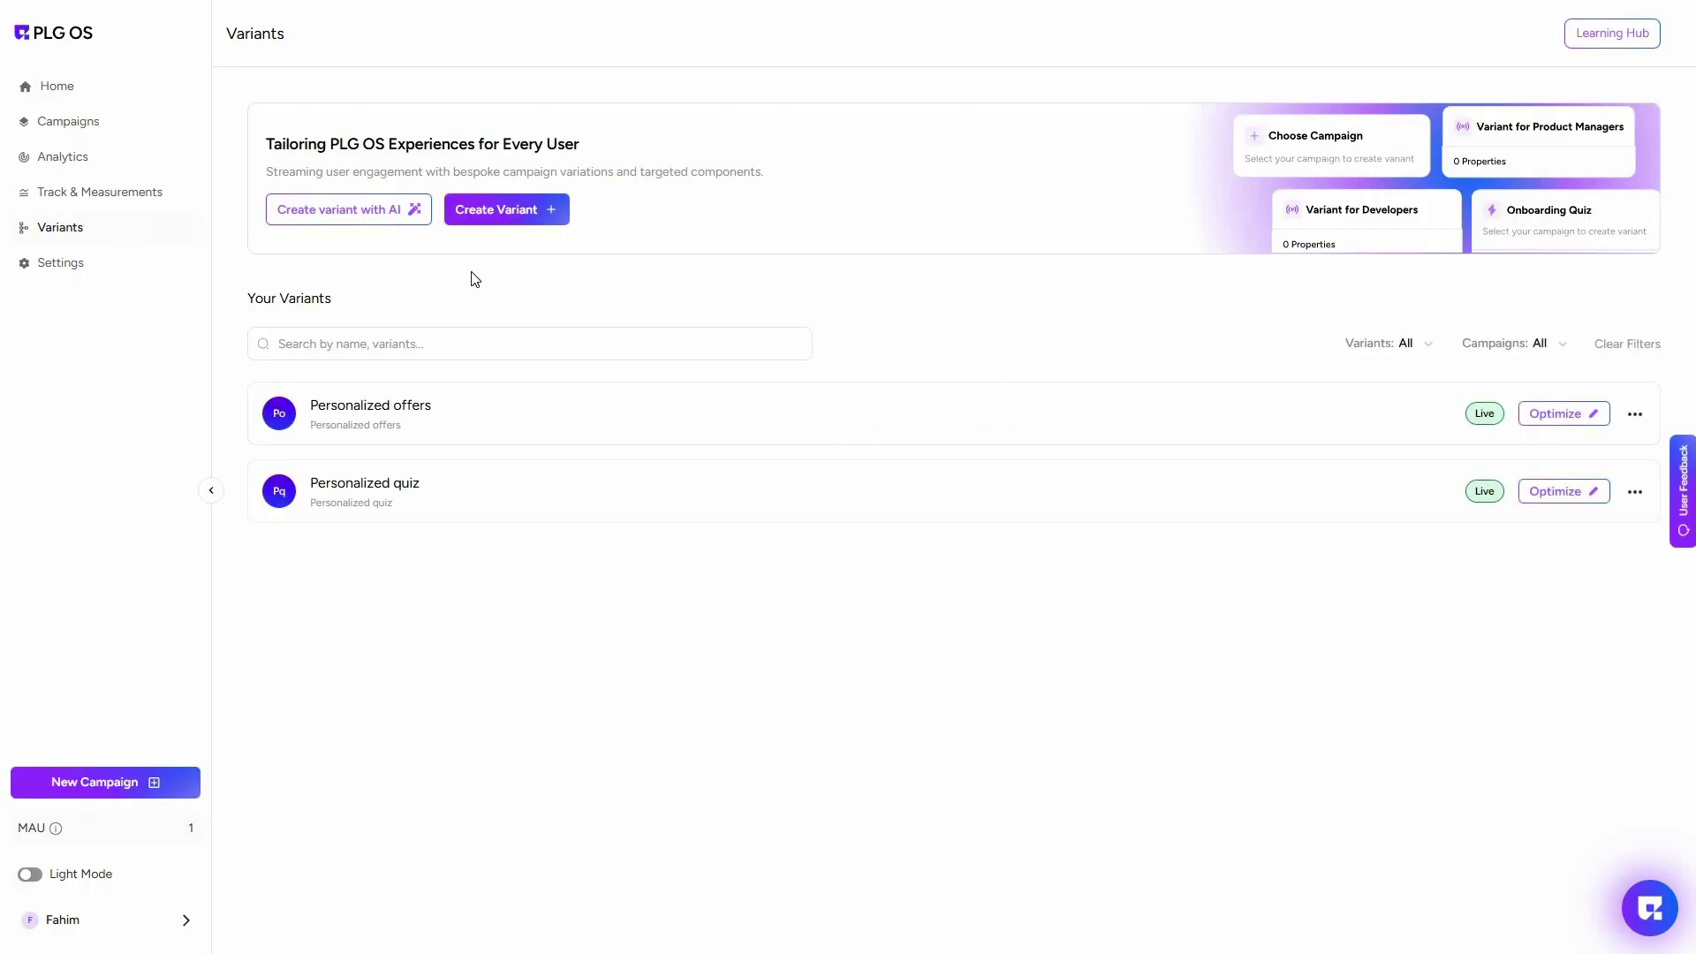
{"action": "left_click", "coordinate": [349, 210]}
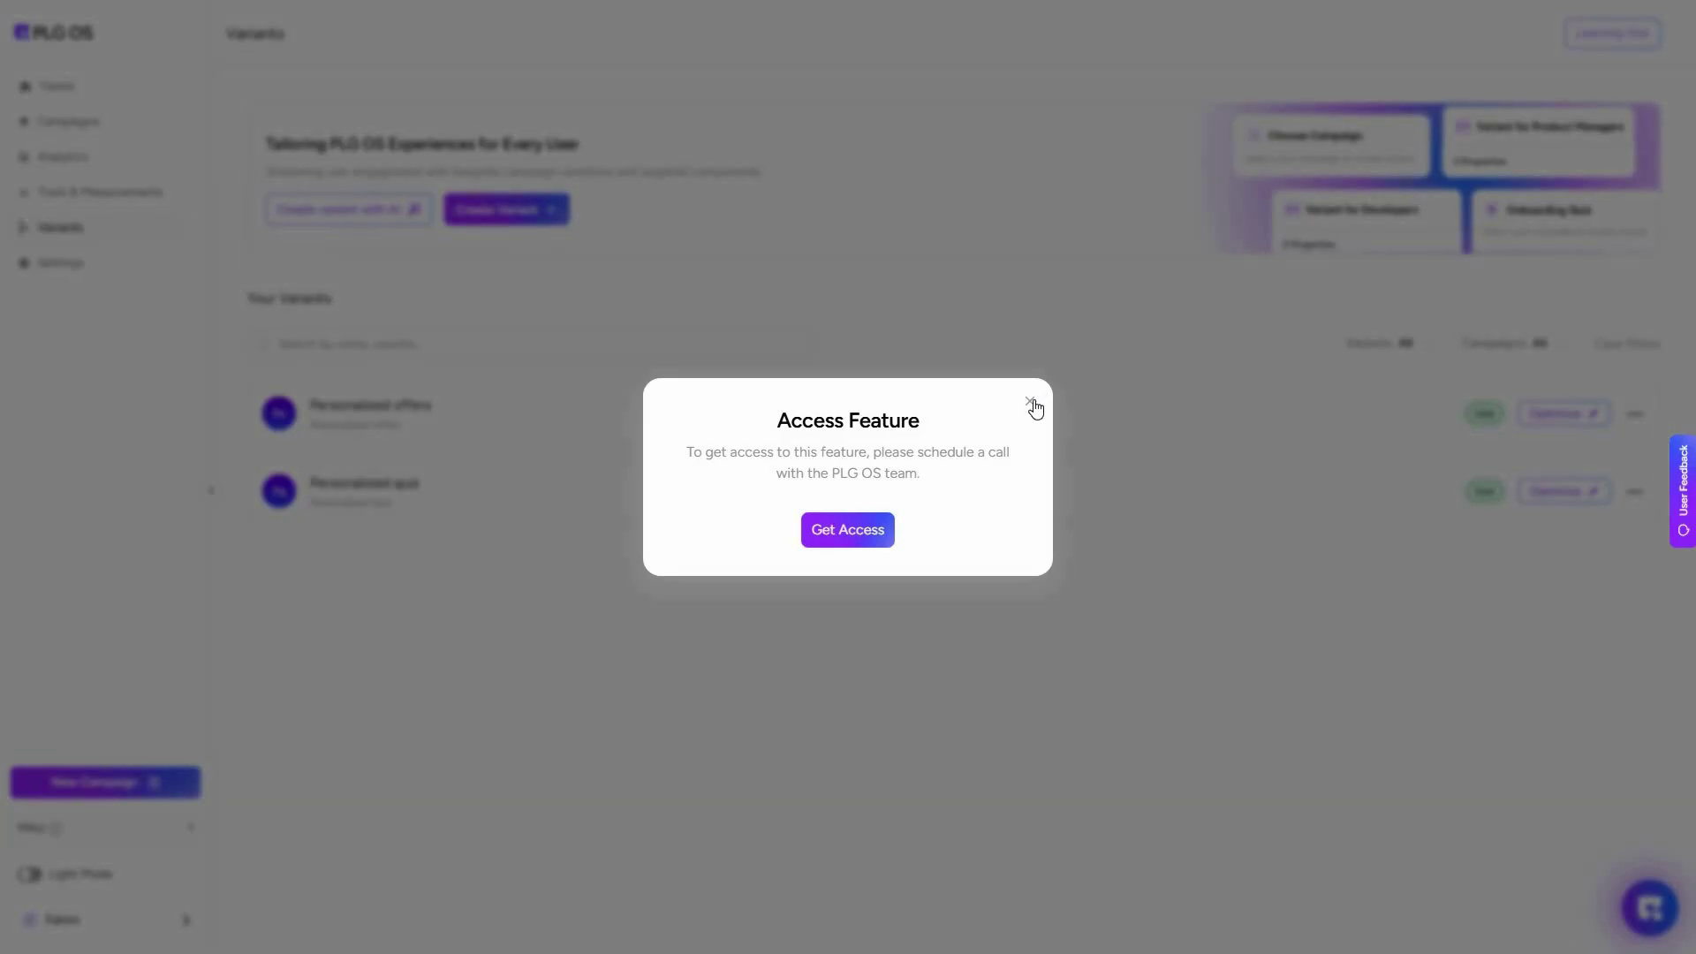
{"action": "left_click", "coordinate": [1032, 402]}
Step: Create a new variant named "gg" with the description "ggggg"
{"action": "left_click", "coordinate": [507, 210]}
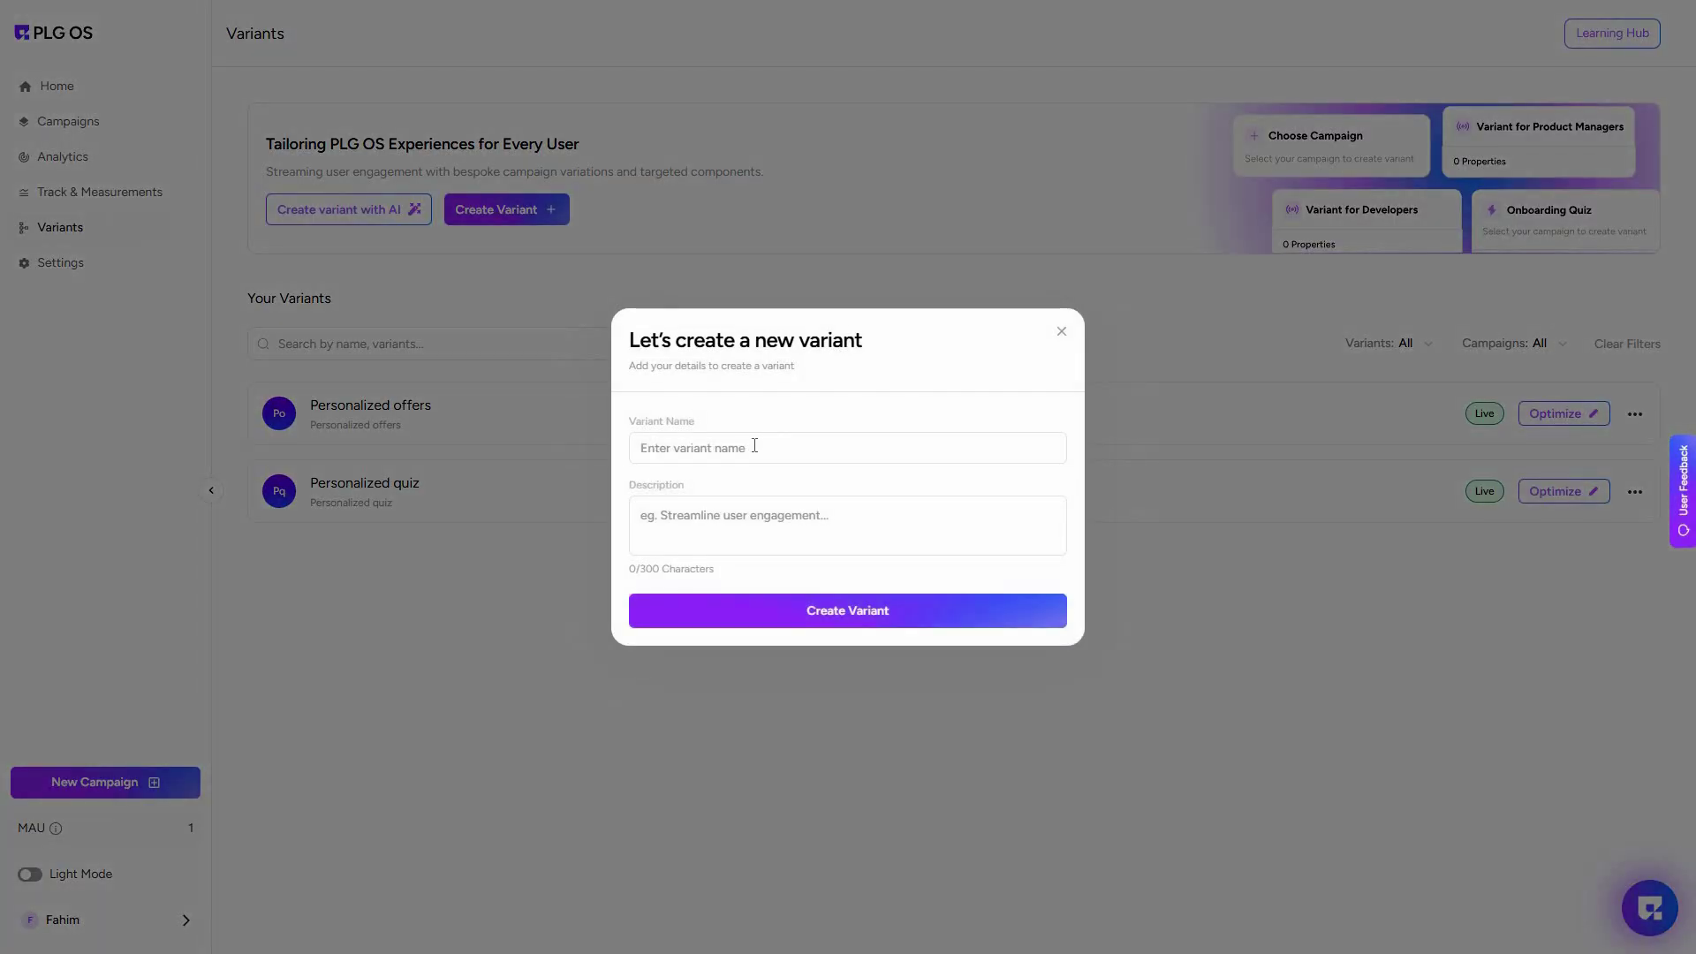
{"action": "left_click", "coordinate": [754, 446]}
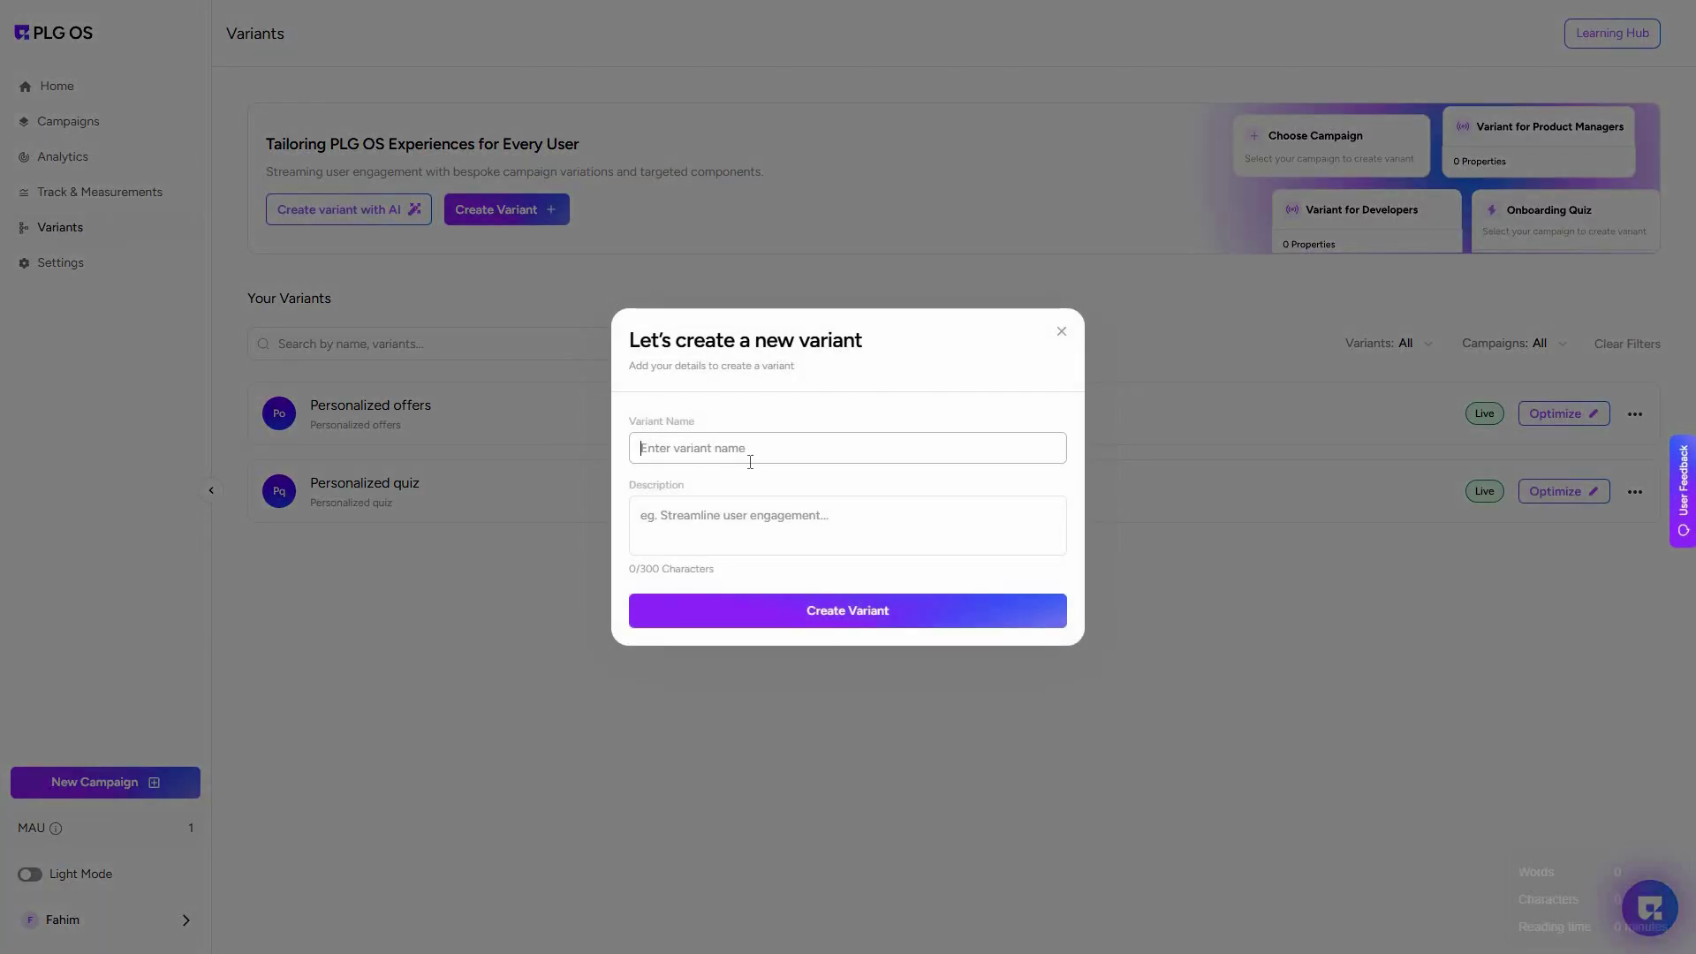
{"action": "type", "text": "gg"}
{"action": "key", "text": "Tab"}
{"action": "type", "text": "ggggg"}
{"action": "left_click", "coordinate": [861, 615]}
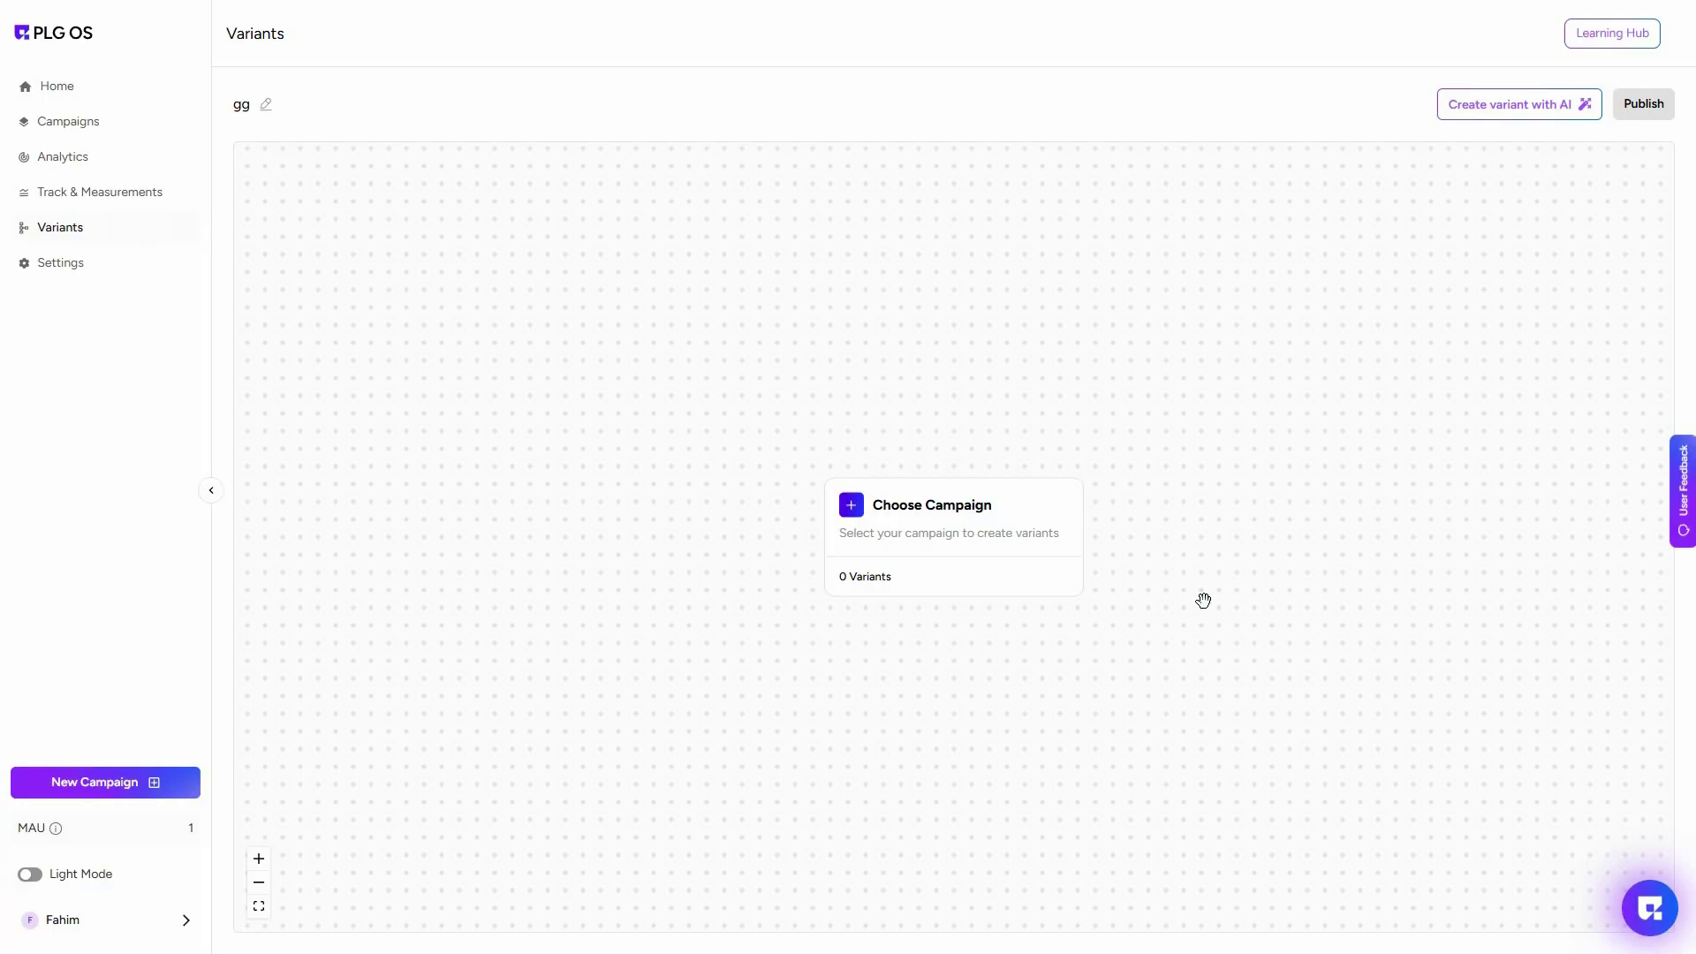
Step: Look through the campaigns available for the variant flow and try creating its variants manually
{"action": "left_click", "coordinate": [851, 508]}
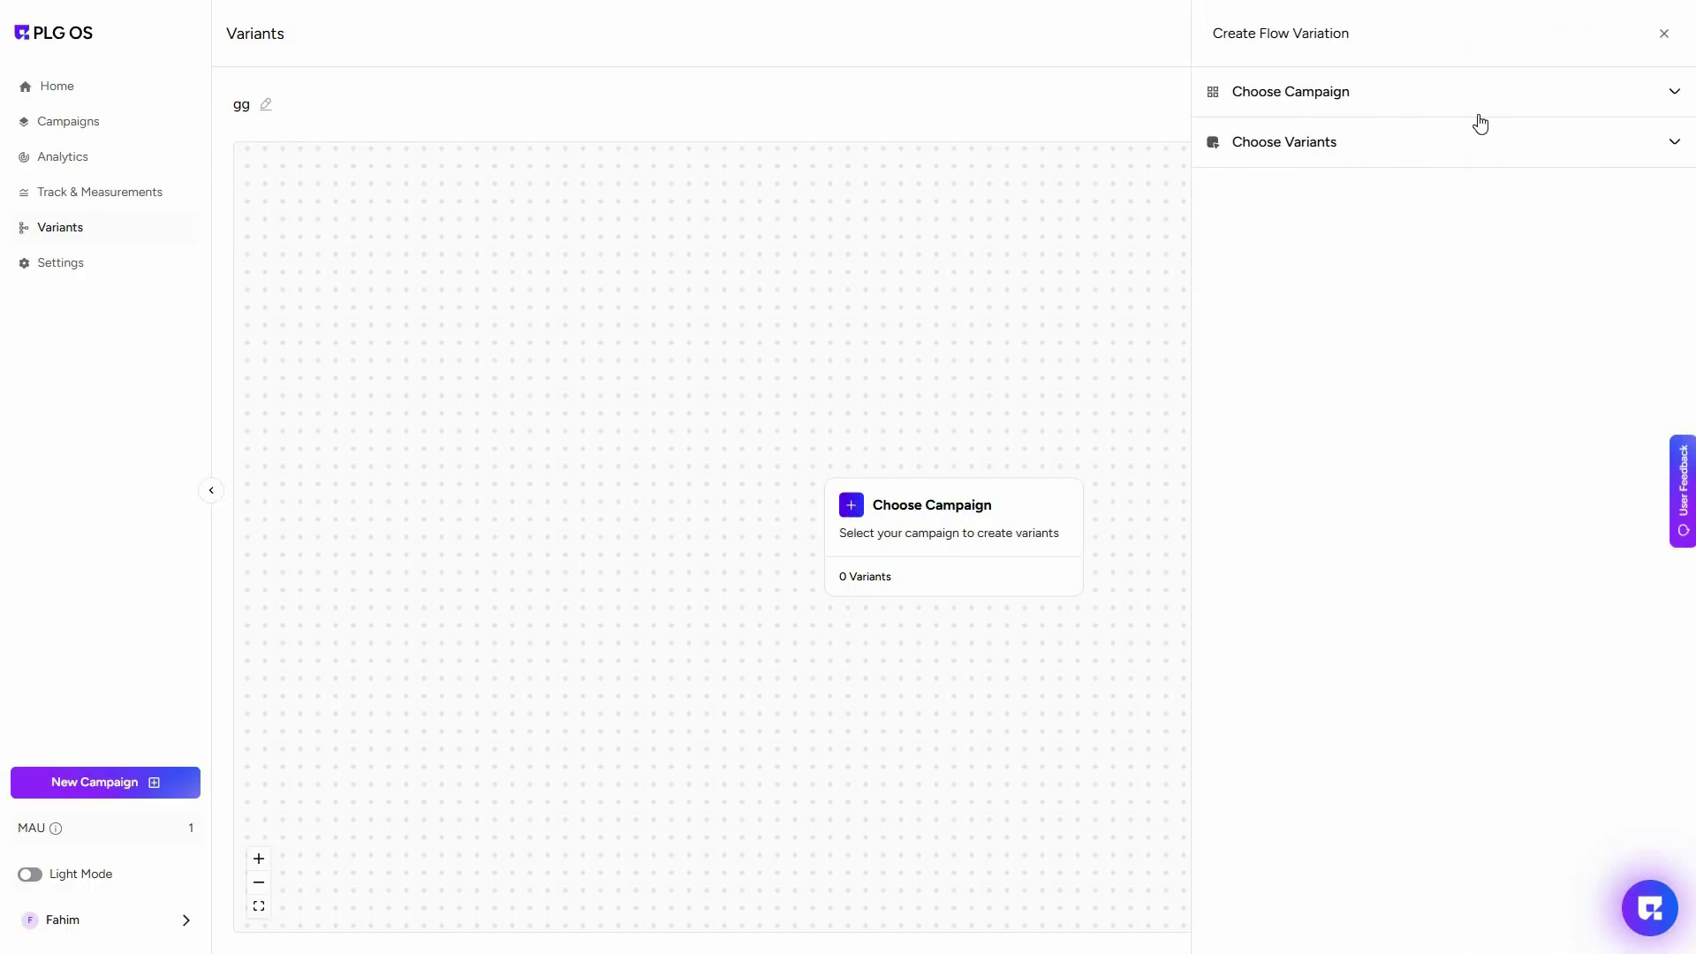
{"action": "scroll", "coordinate": [1370, 390], "scroll_direction": "down", "scroll_amount": 2}
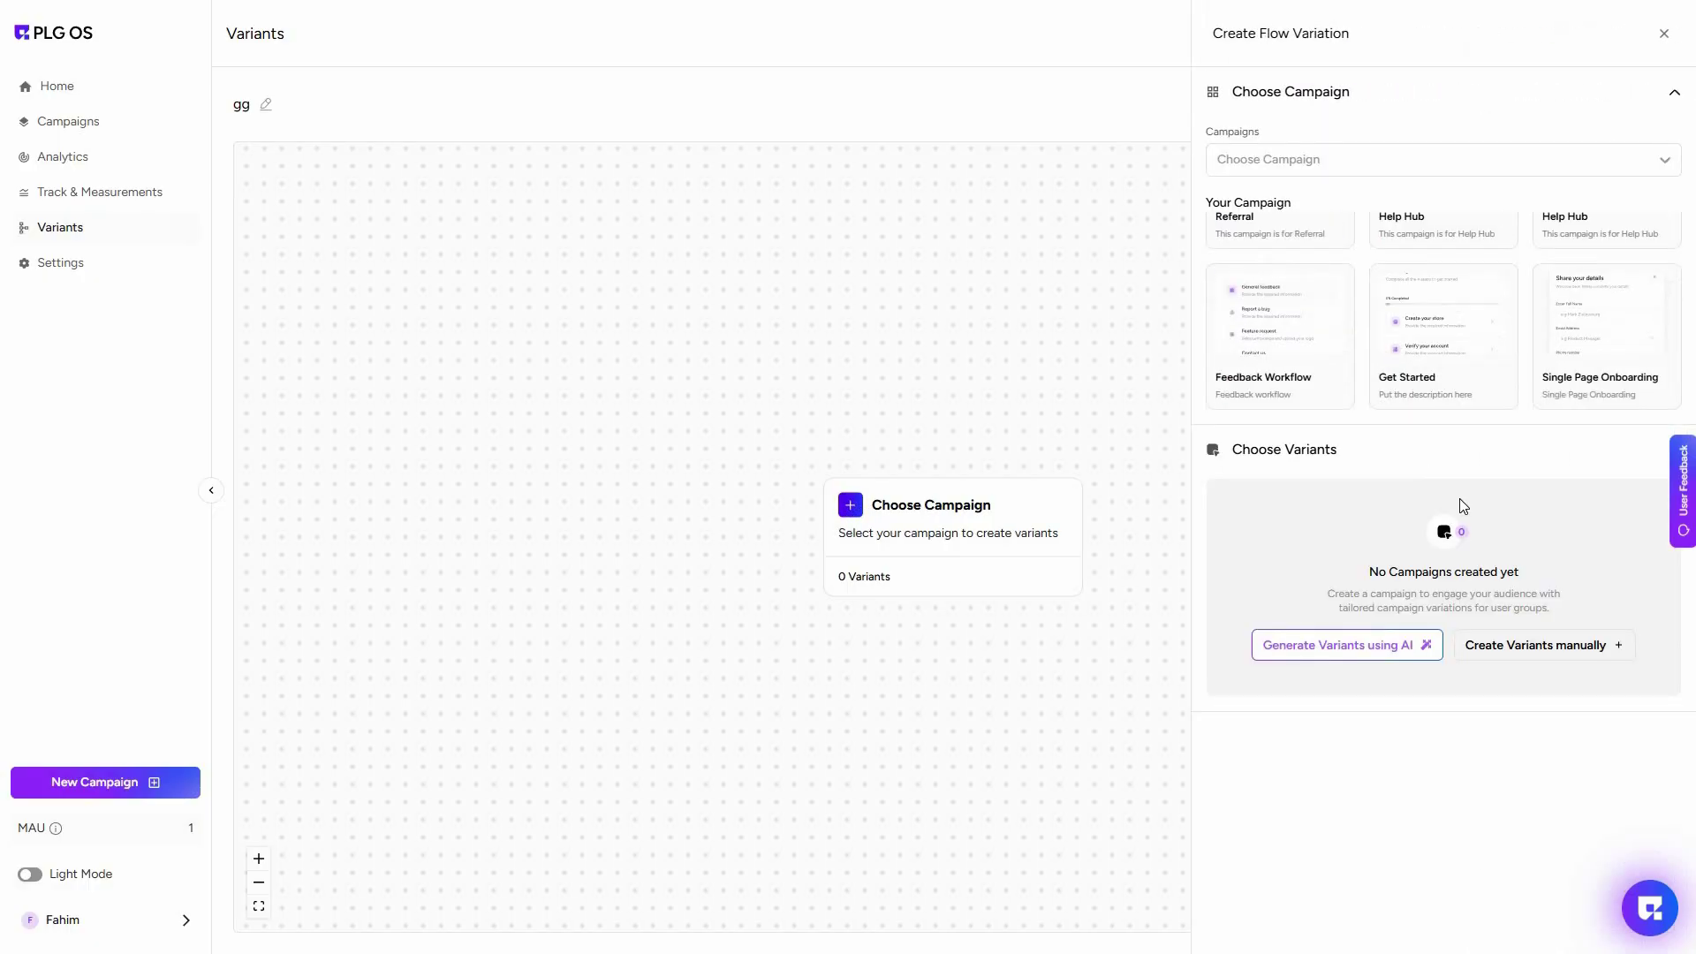
{"action": "left_click", "coordinate": [1521, 658]}
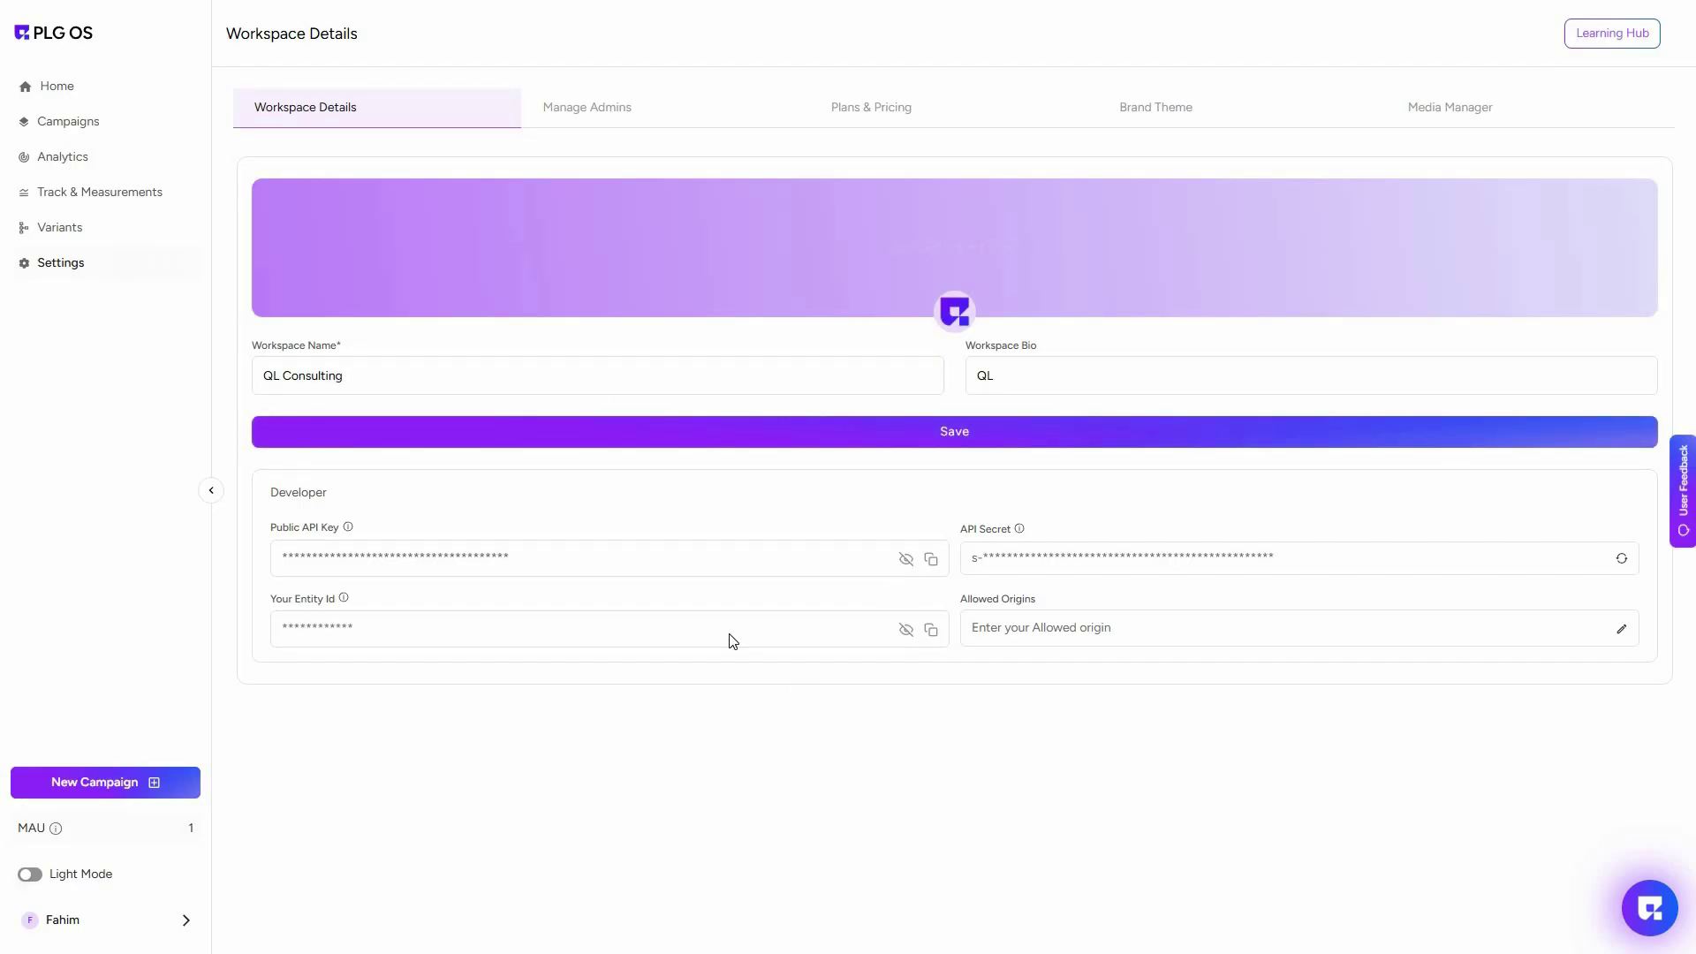
Step: Review the Manage Admins, Brand Theme and Media Manager sections of the workspace settings
{"action": "left_click", "coordinate": [587, 107]}
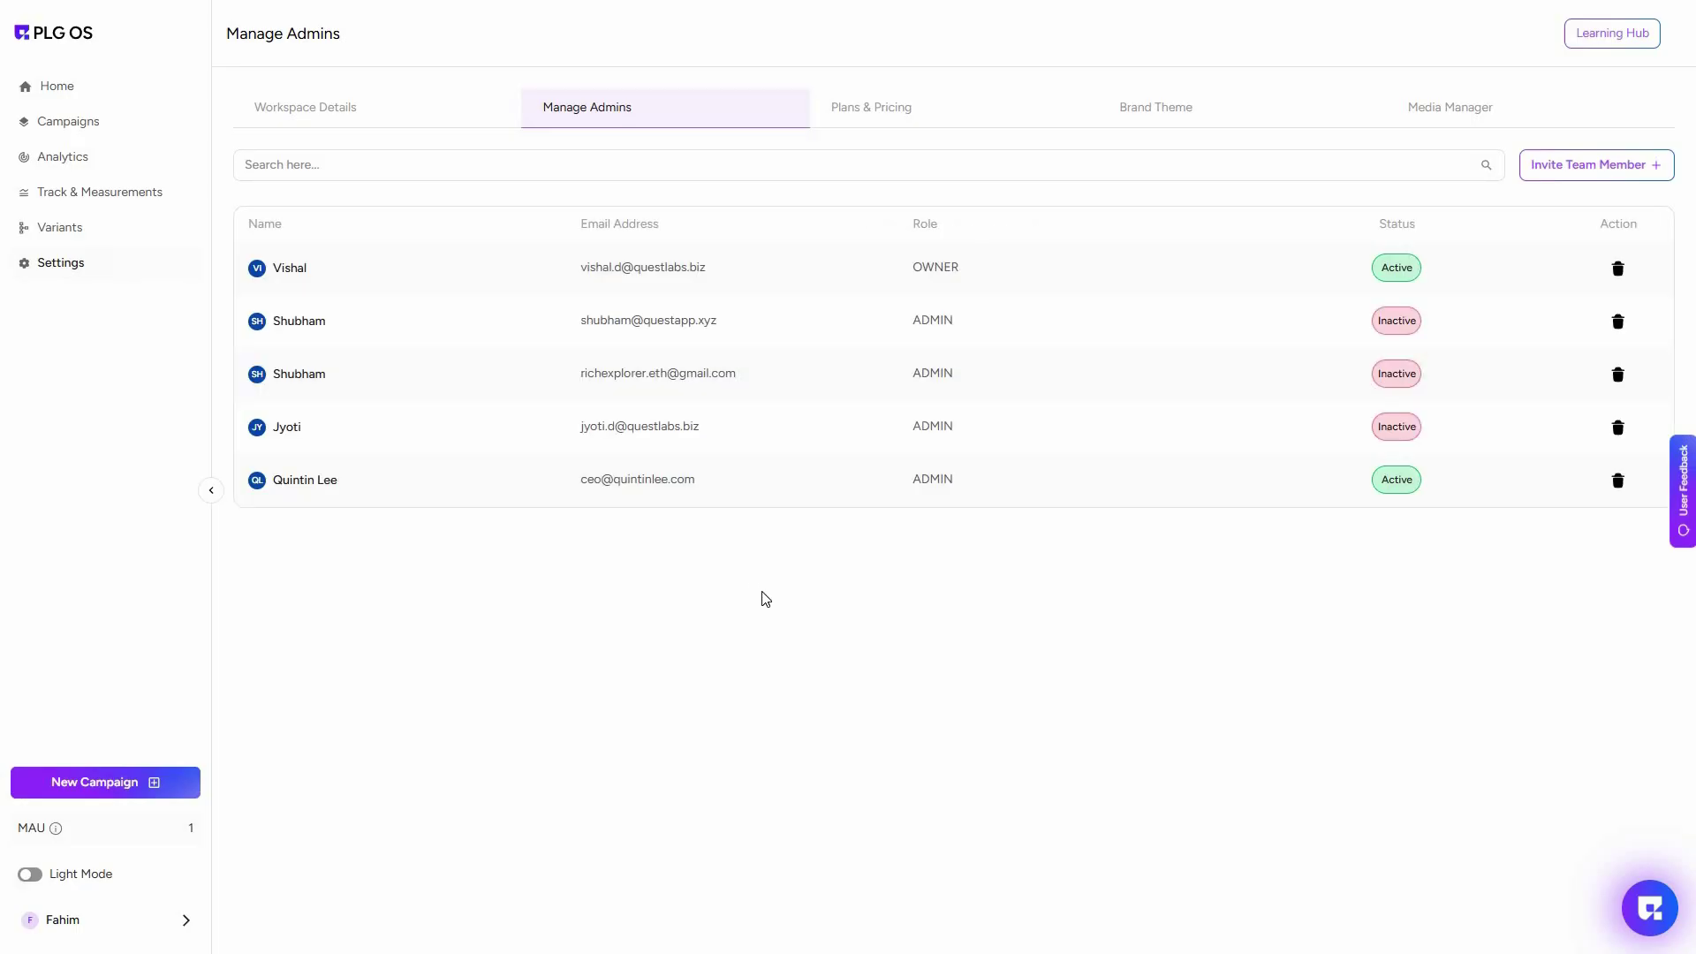
{"action": "left_click", "coordinate": [1134, 107]}
{"action": "left_click", "coordinate": [1431, 118]}
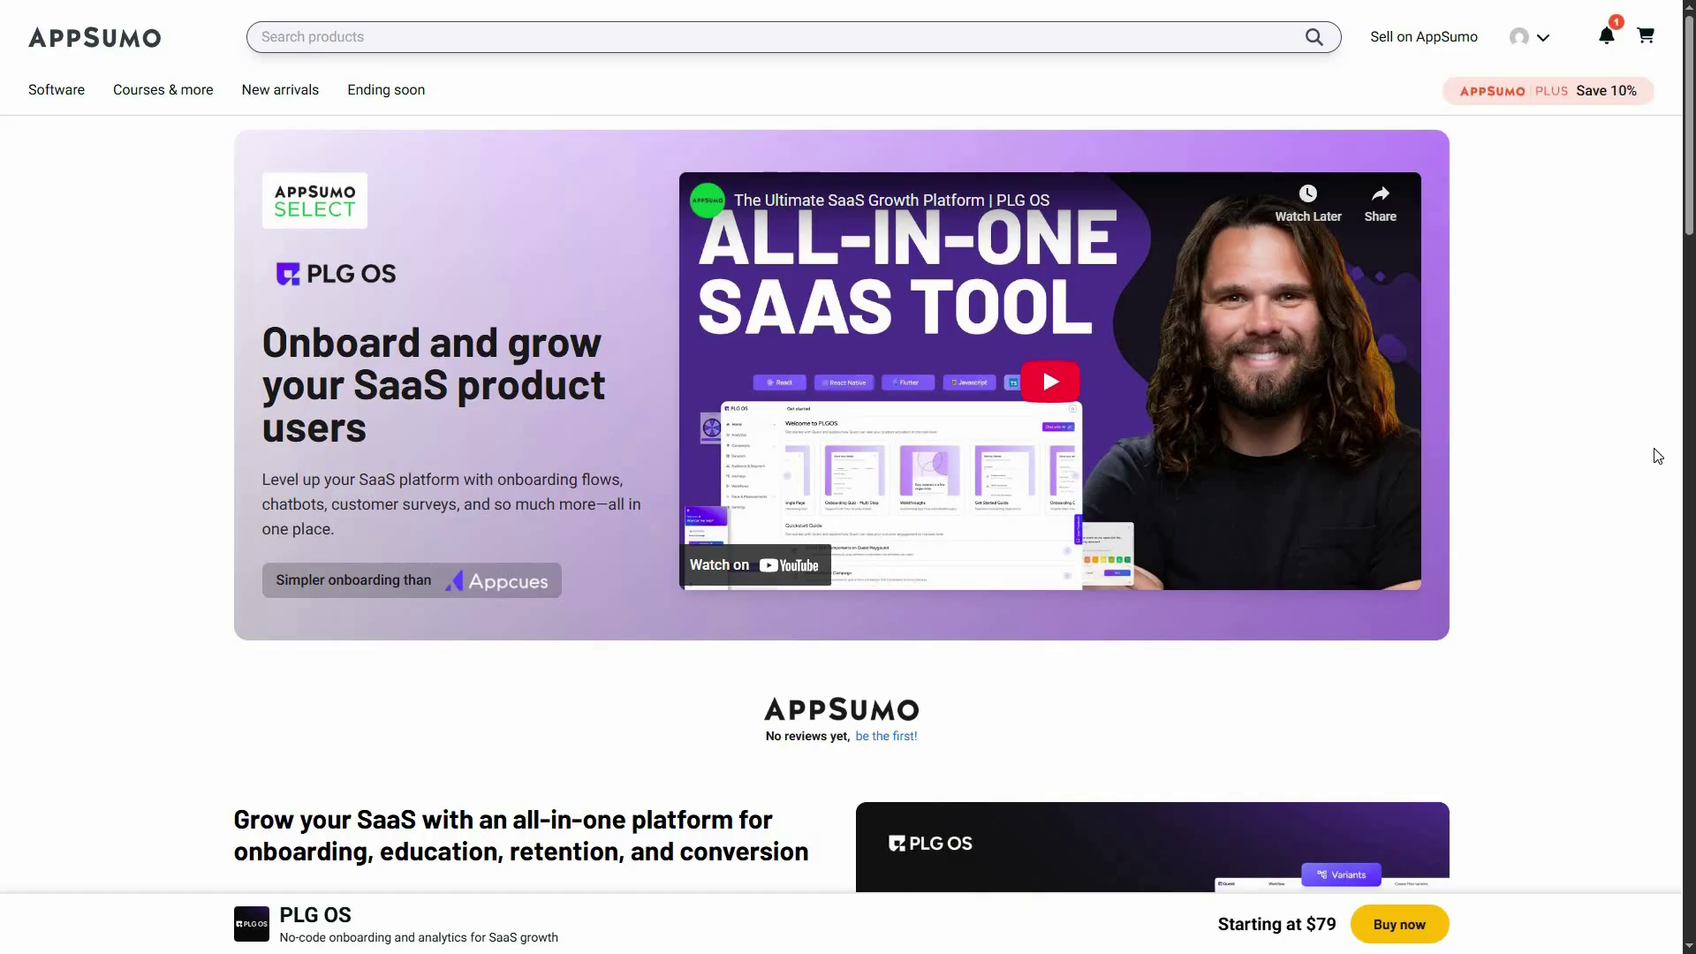
Step: Review the PLG OS offer on AppSumo and compare its license tiers through License Tier 5
{"action": "scroll", "coordinate": [1657, 456], "scroll_direction": "down", "scroll_amount": 2}
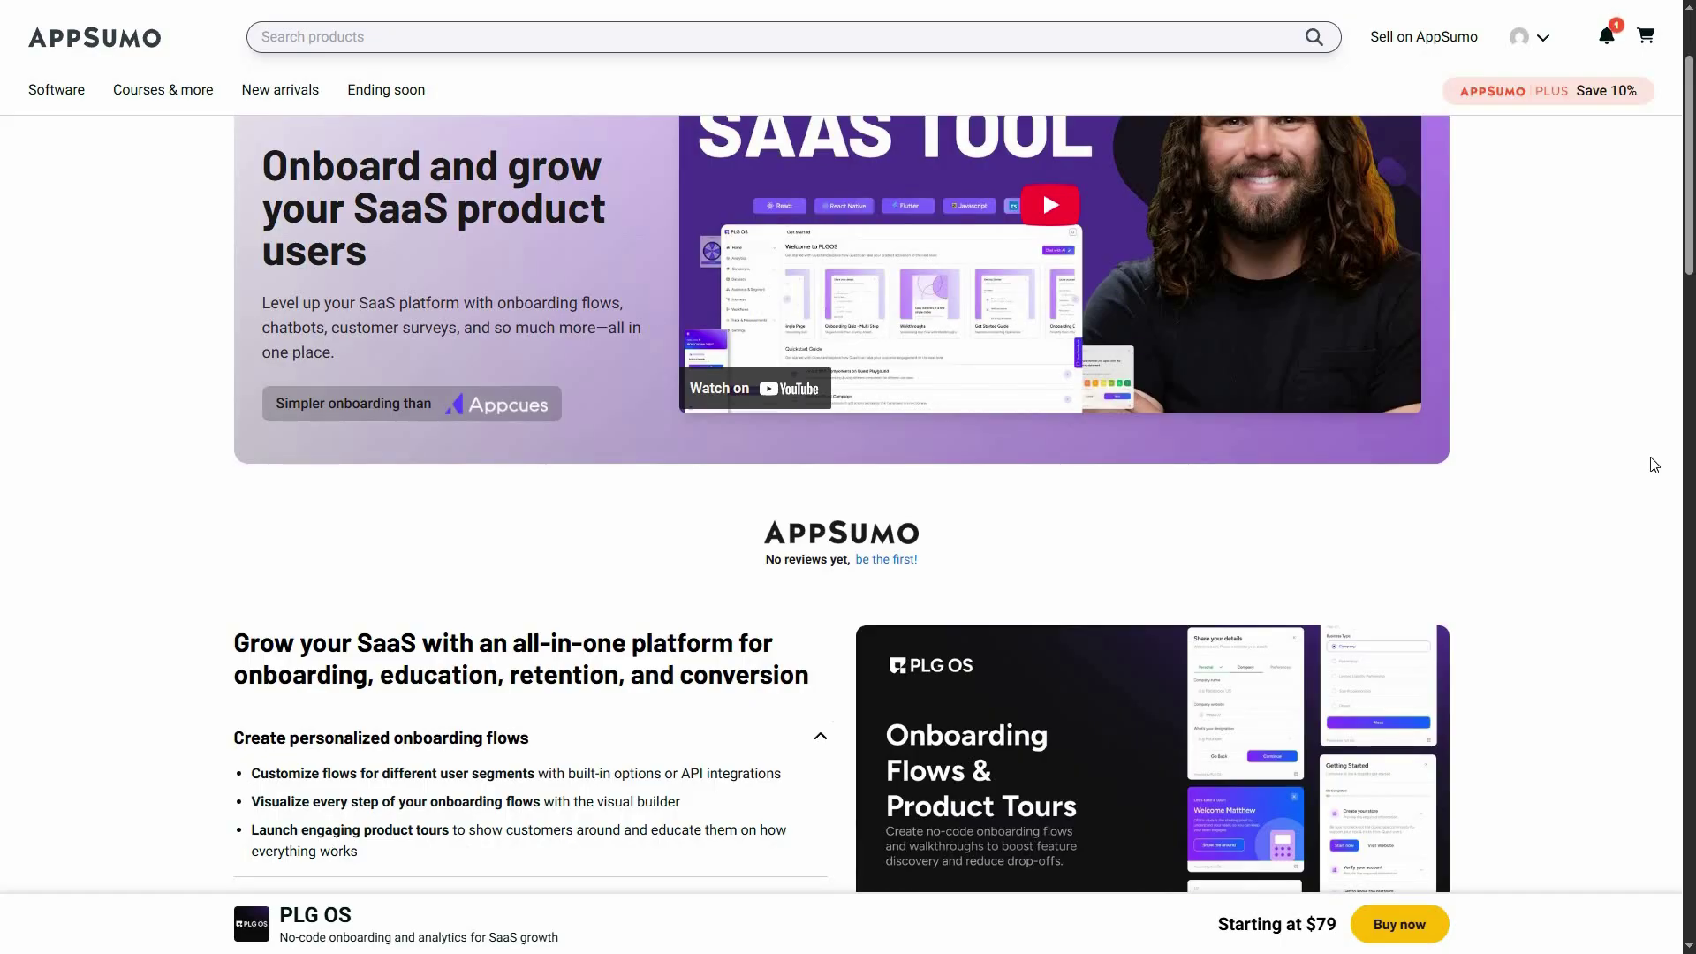
{"action": "scroll", "coordinate": [1654, 468], "scroll_direction": "up", "scroll_amount": 1}
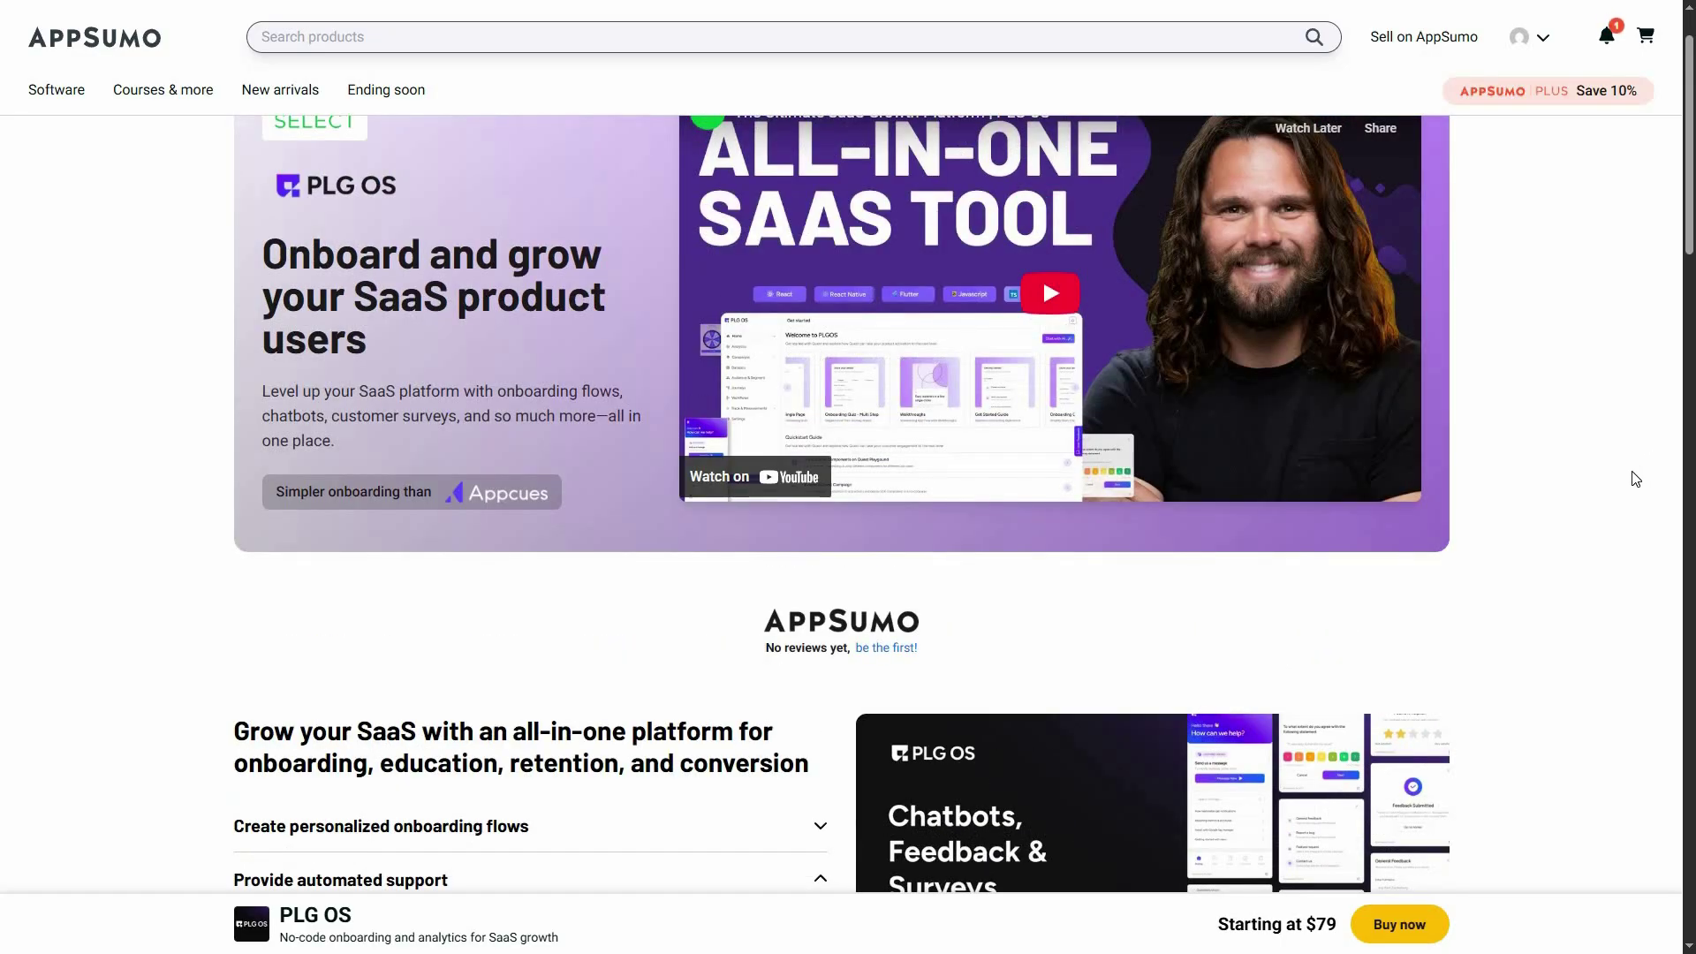
{"action": "scroll", "coordinate": [1635, 480], "scroll_direction": "down", "scroll_amount": 1}
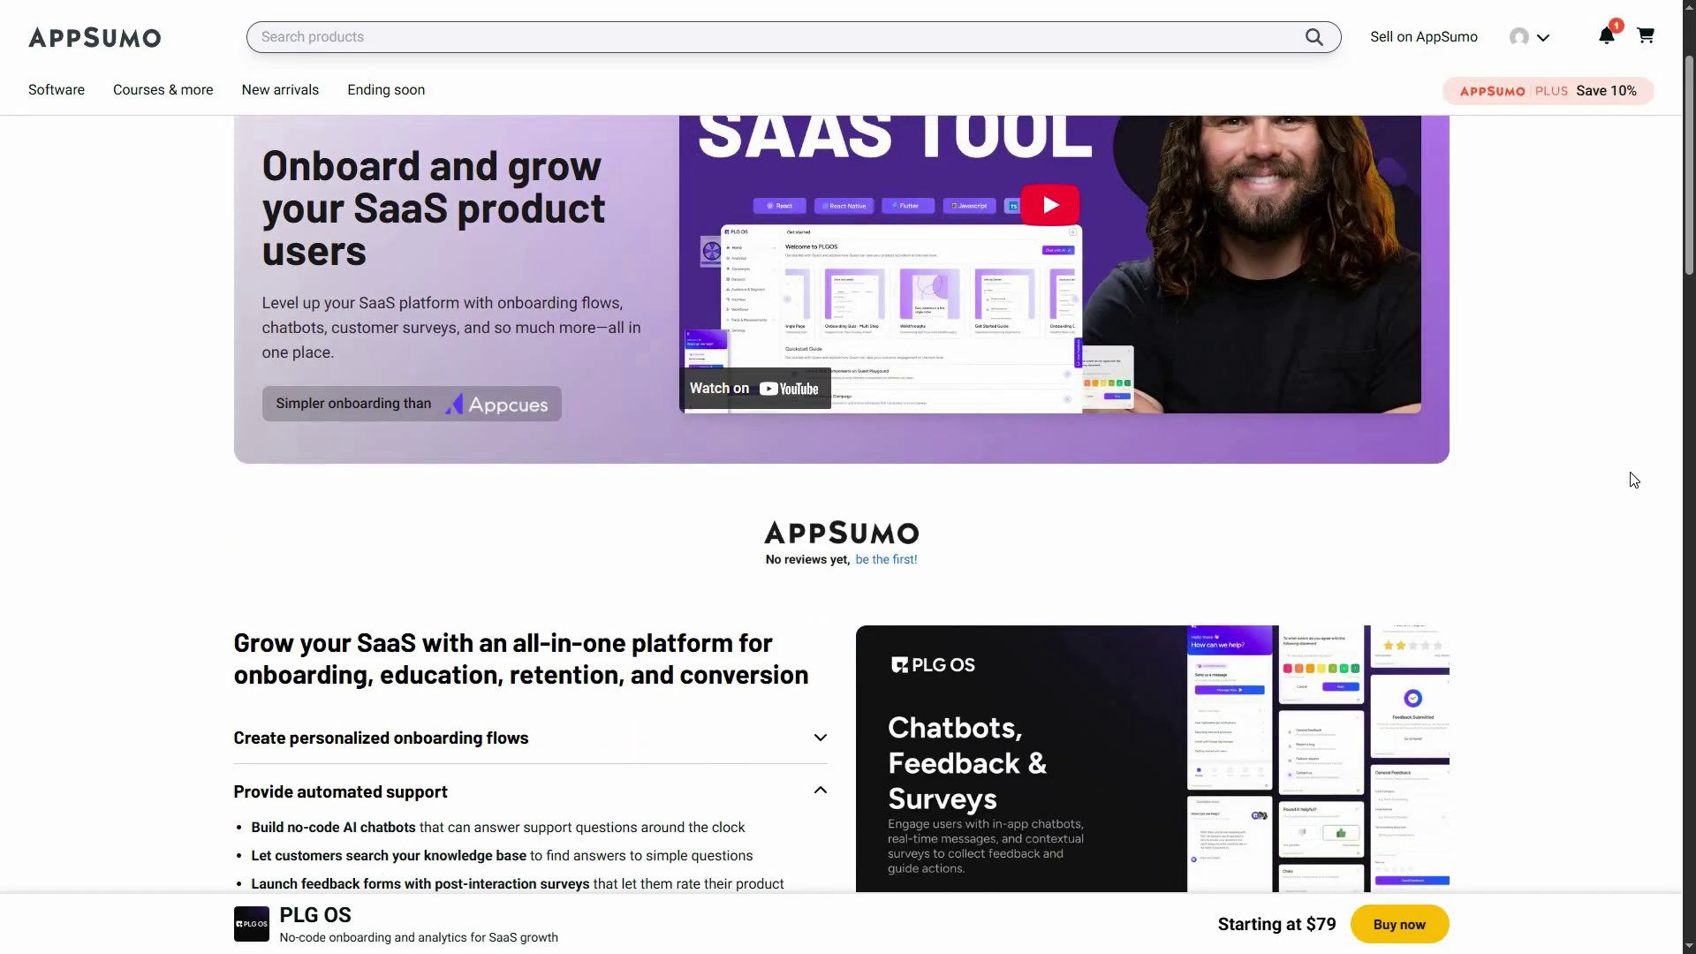
{"action": "scroll", "coordinate": [1634, 480], "scroll_direction": "up", "scroll_amount": 2}
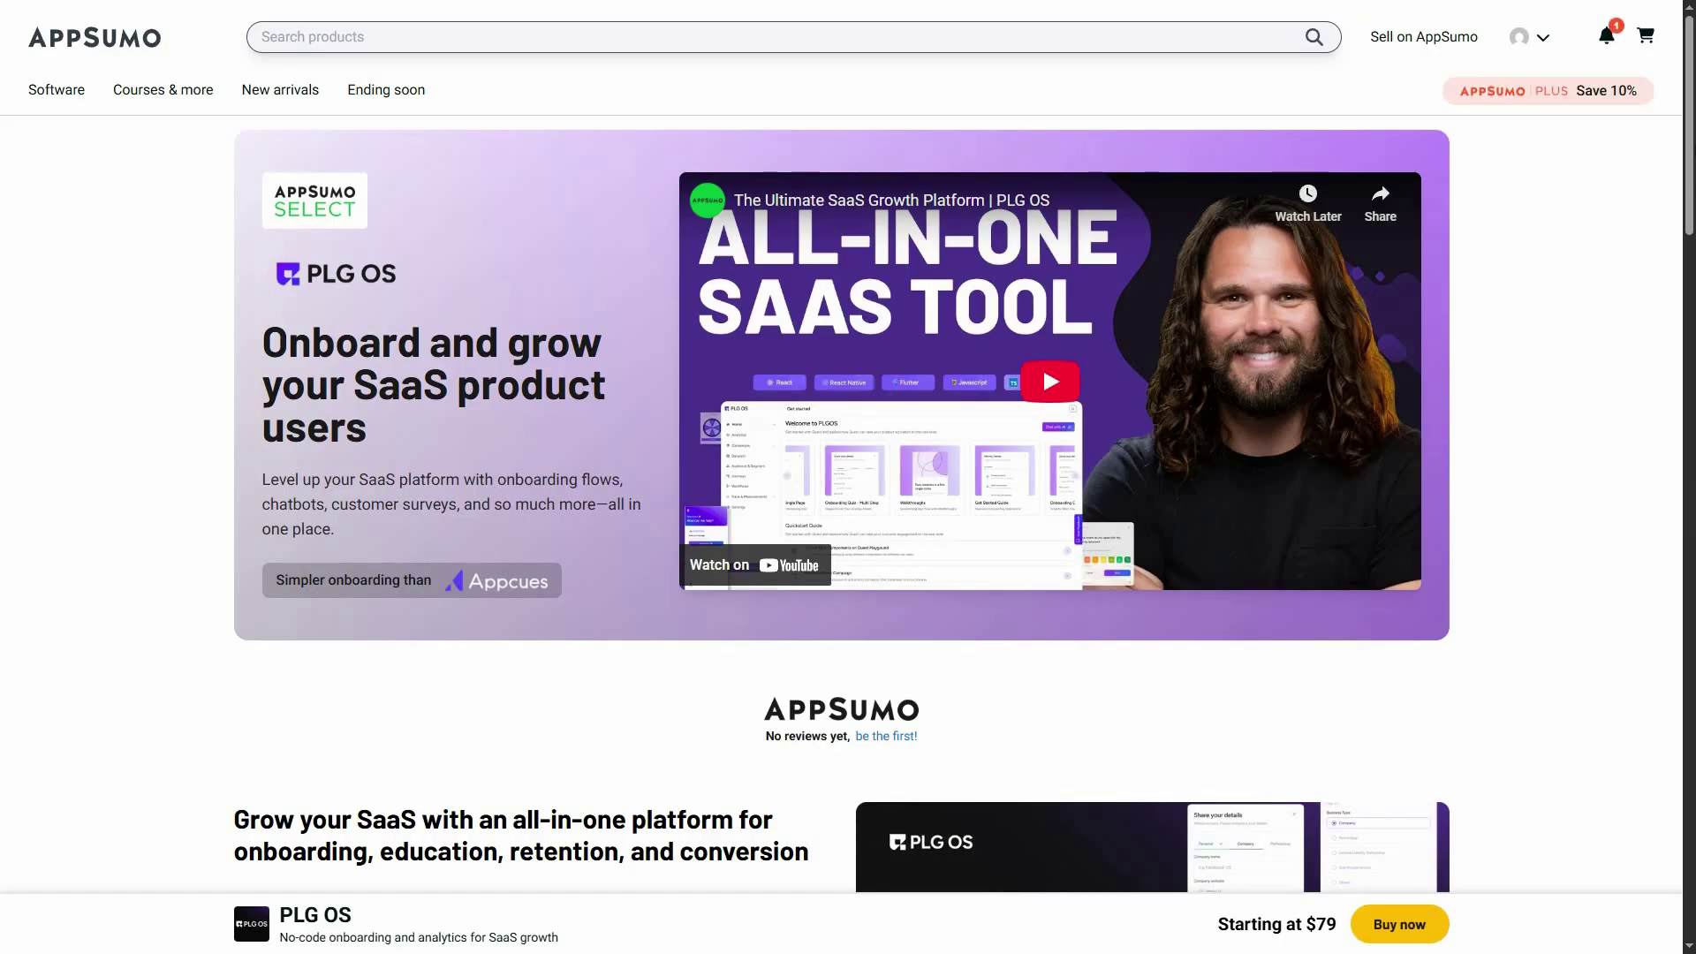
{"action": "scroll", "coordinate": [800, 427], "scroll_direction": "down", "scroll_amount": 12}
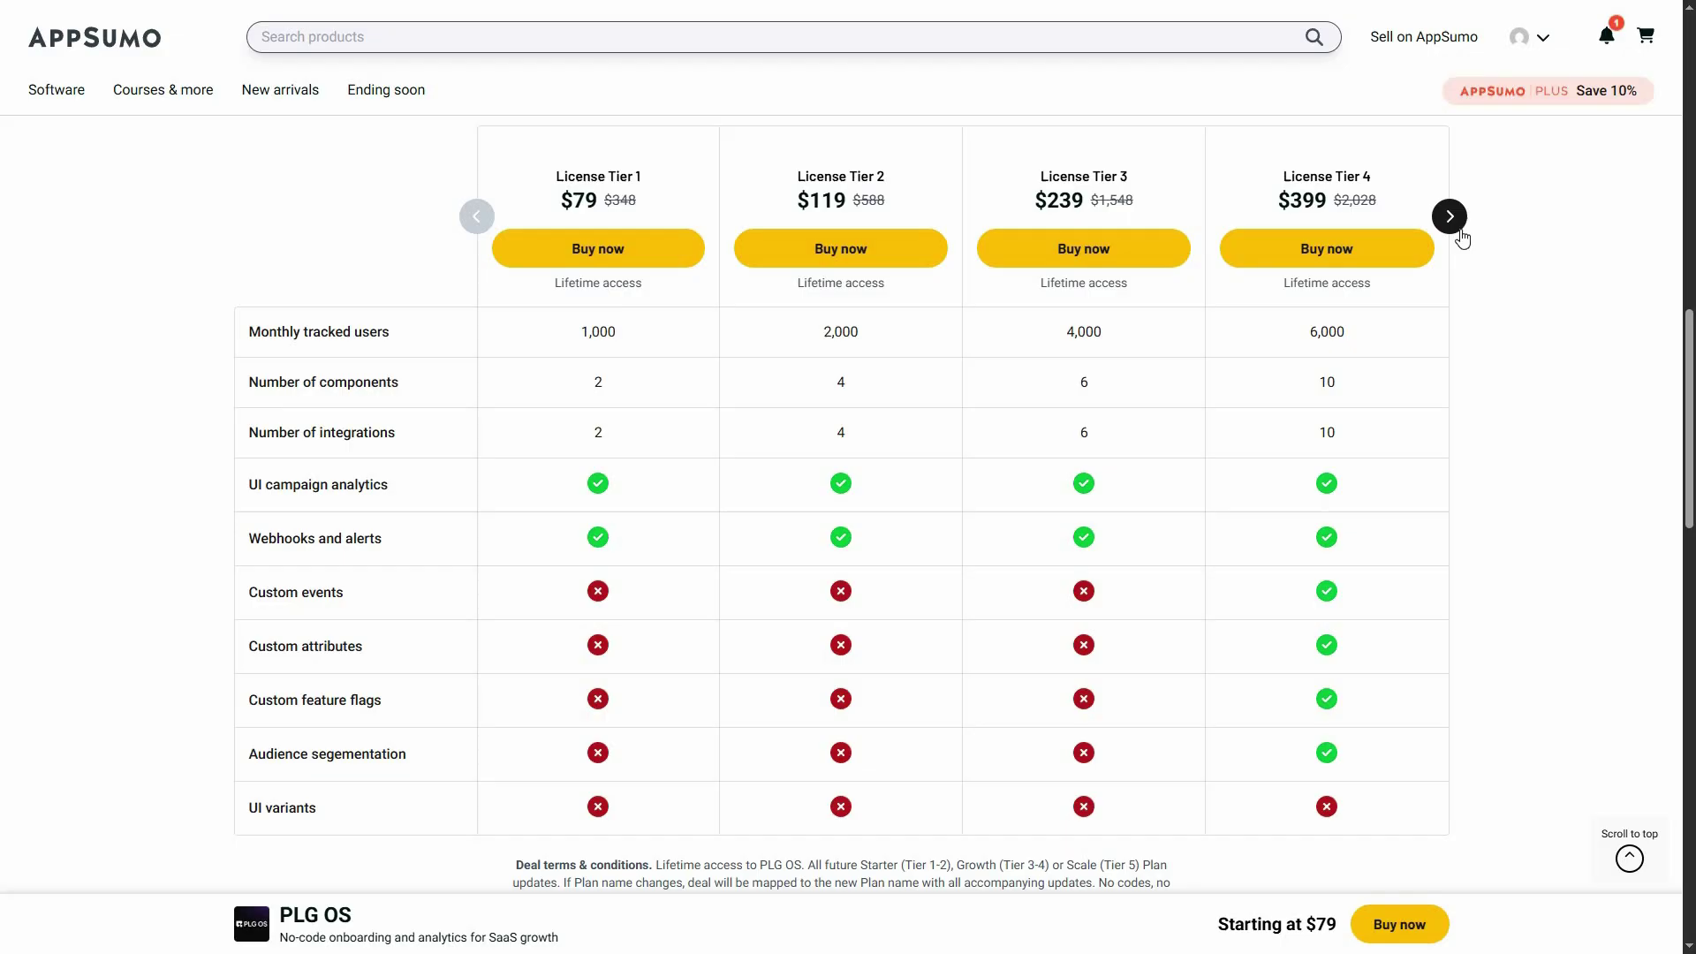
{"action": "left_click", "coordinate": [1432, 212]}
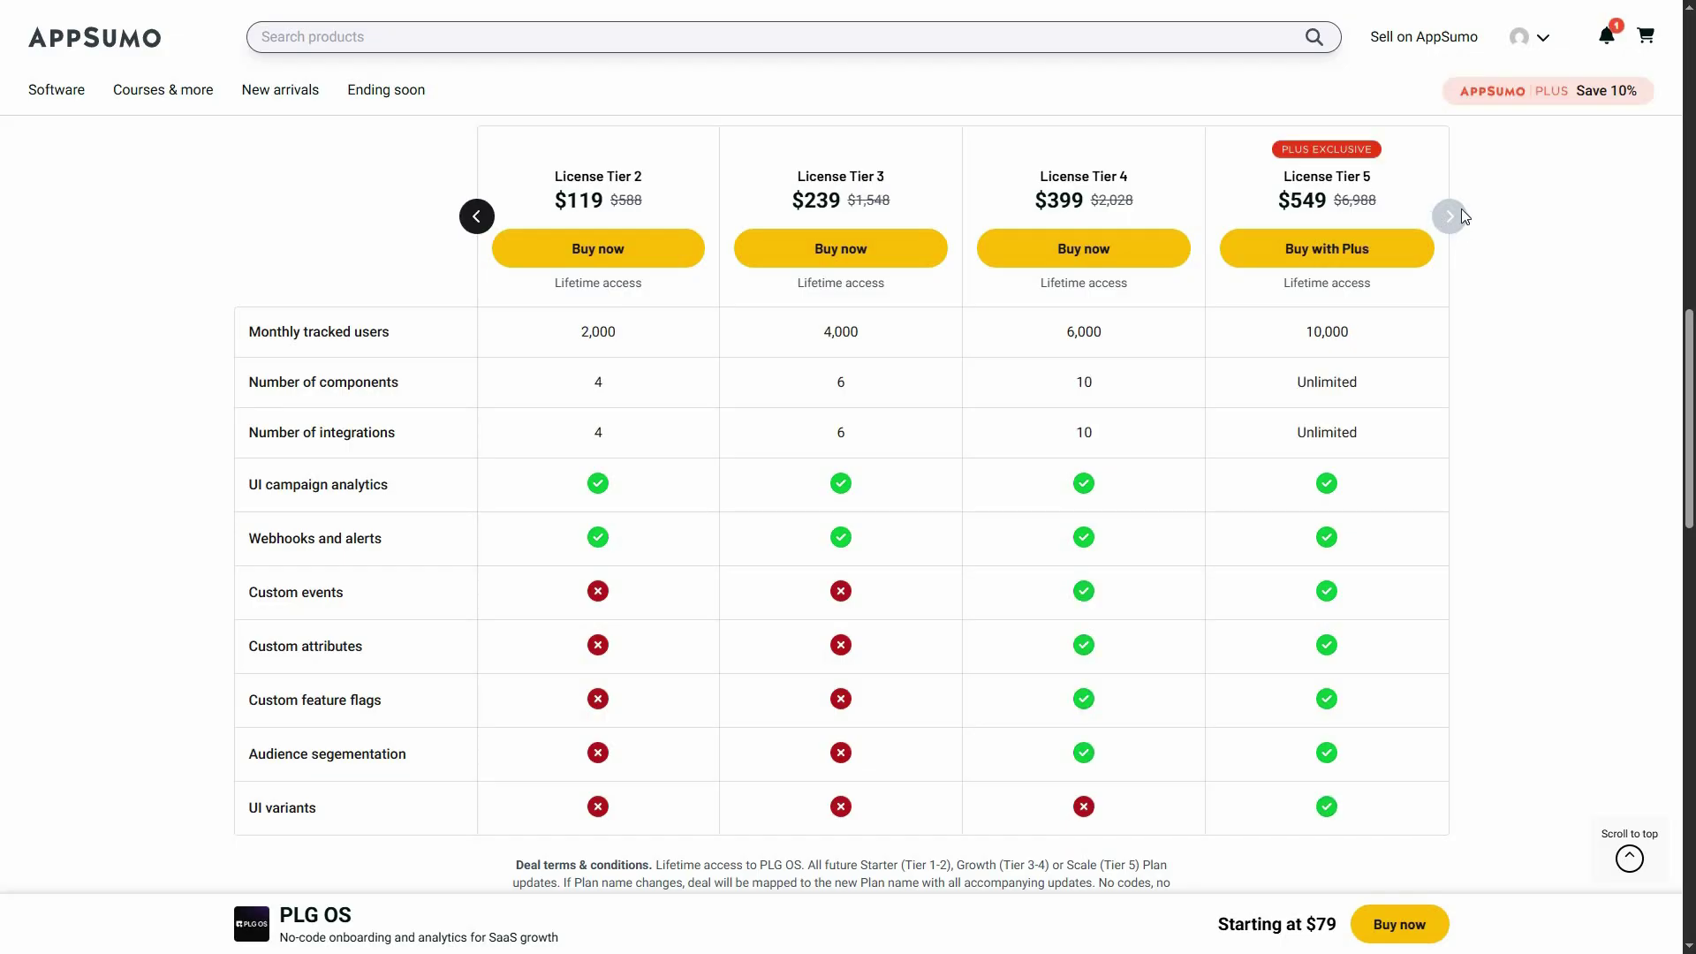